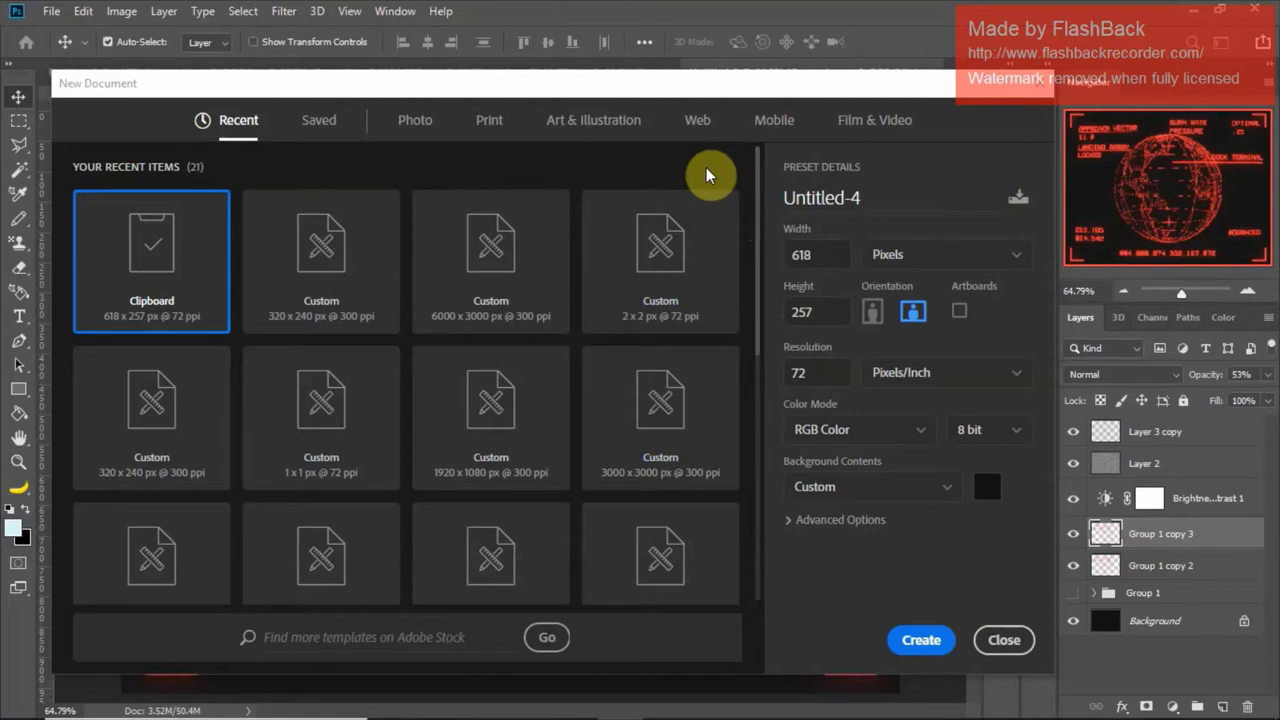
Step: Create a new 320 x 240 px RGB document at 300 pixels/inch with background colour #131313
{"action": "left_click", "coordinate": [341, 303]}
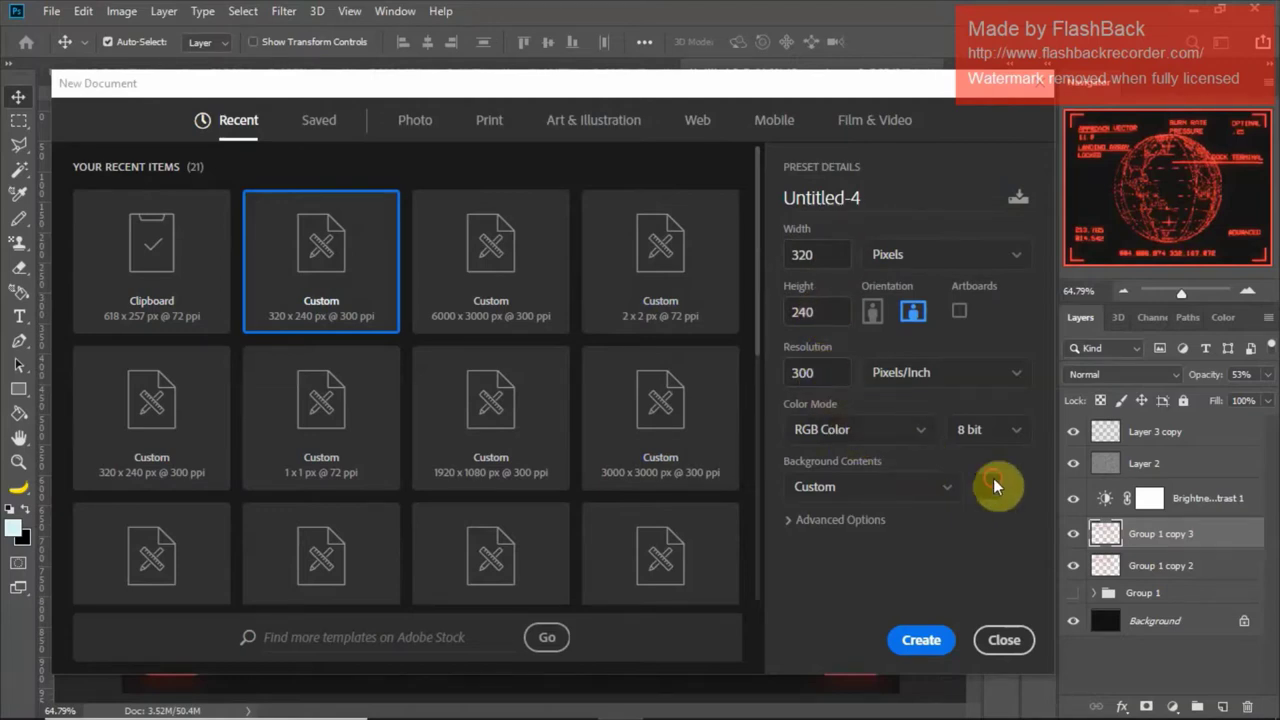
{"action": "left_click", "coordinate": [993, 484]}
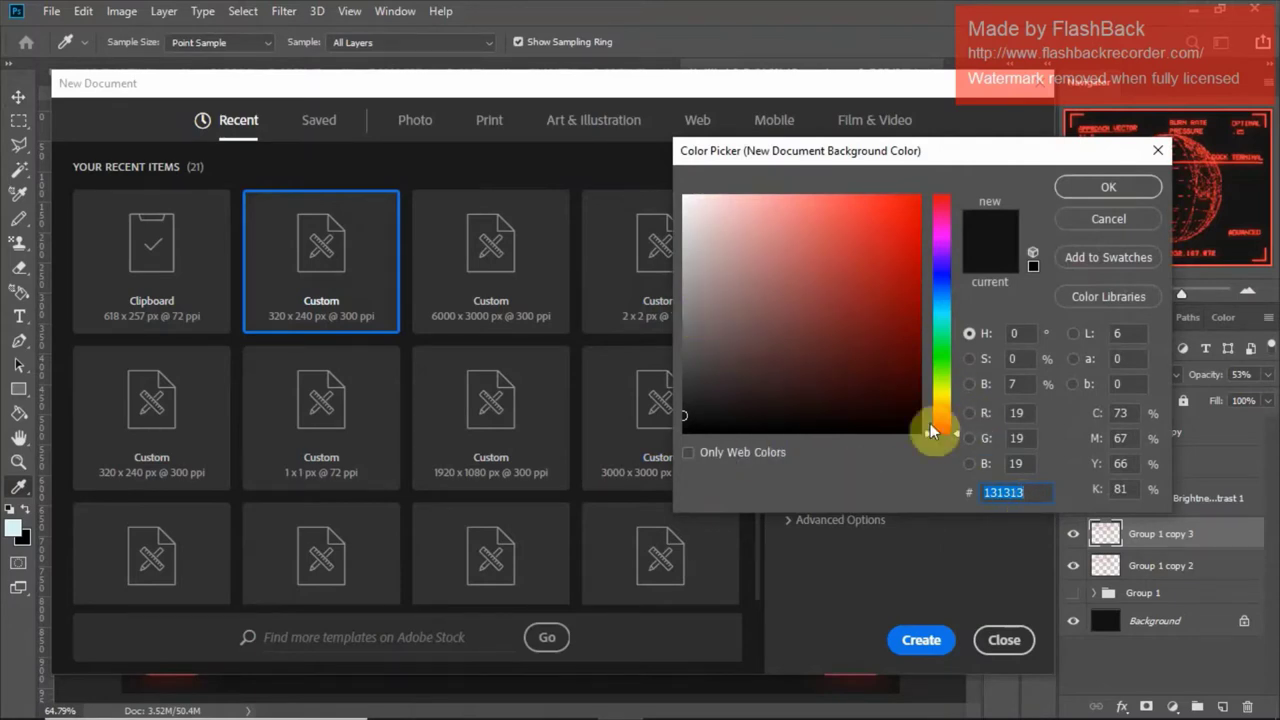
{"action": "left_click", "coordinate": [1128, 191]}
{"action": "left_click", "coordinate": [921, 640]}
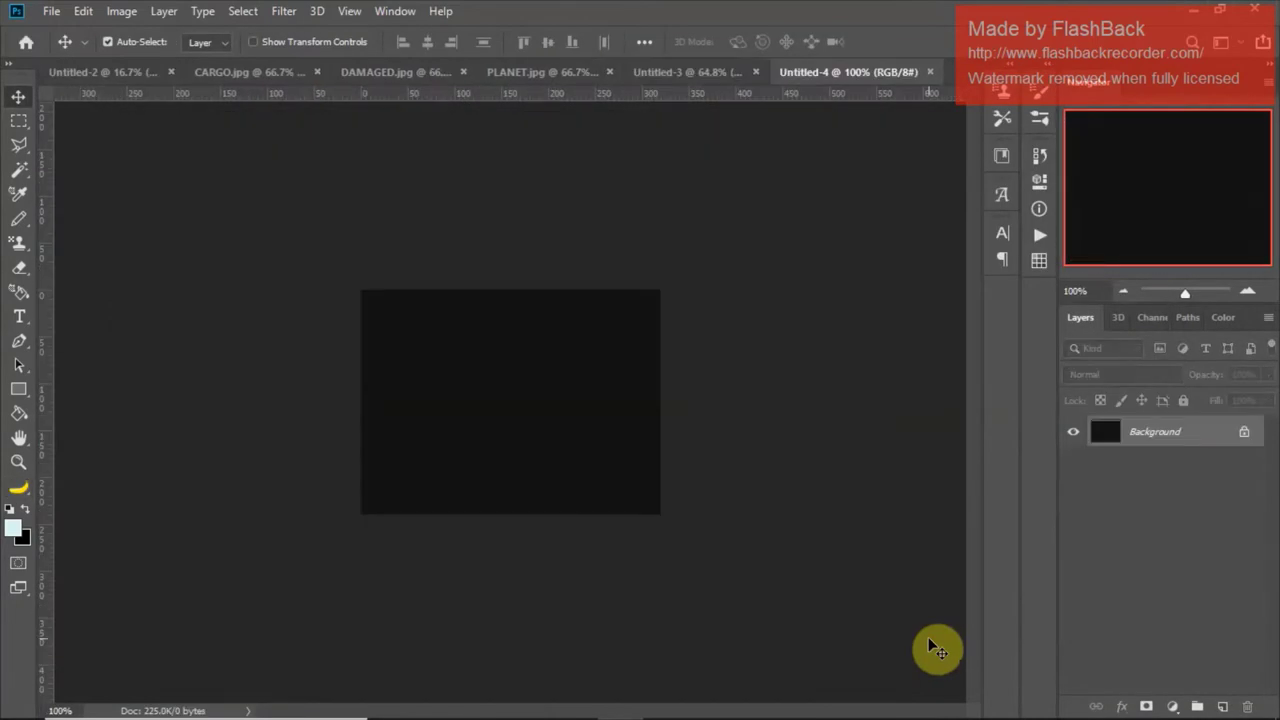
{"action": "key", "text": "ctrl+0"}
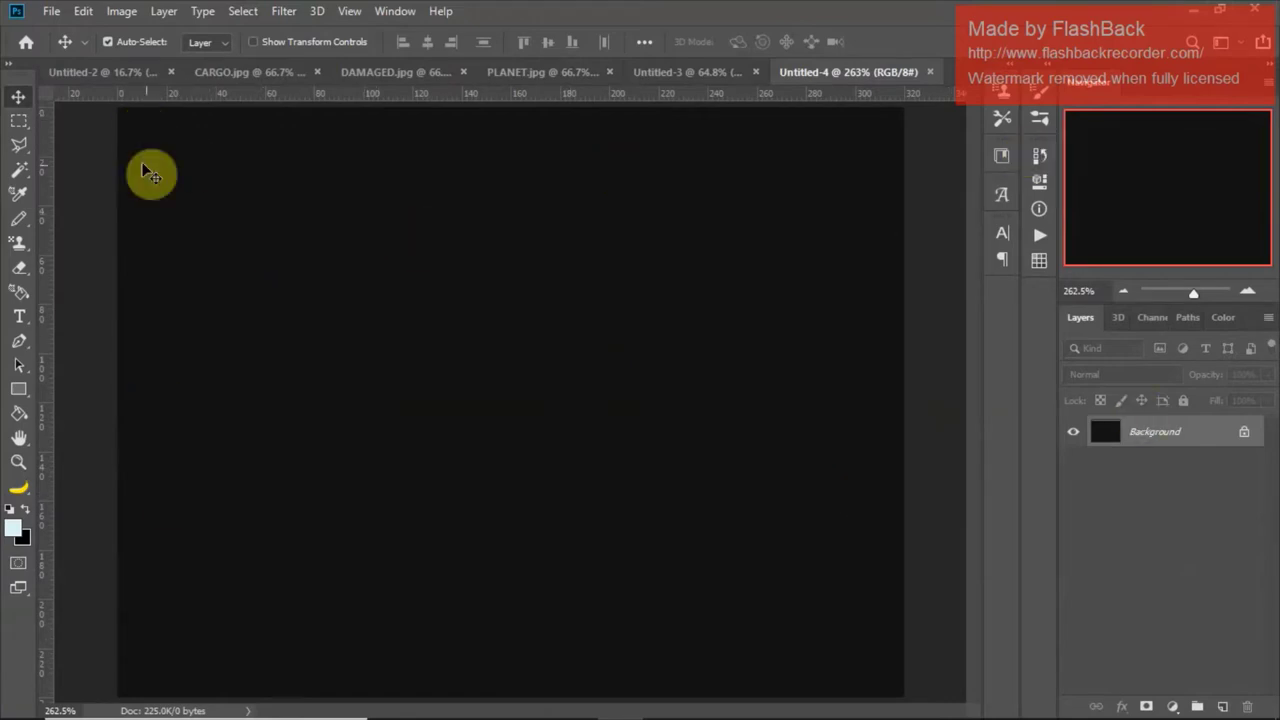
Step: Draw a narrow upright rectangle about 8 x 39 px in the upper-left part of the canvas, filled with light blue #d8f3fb
{"action": "left_click", "coordinate": [17, 389]}
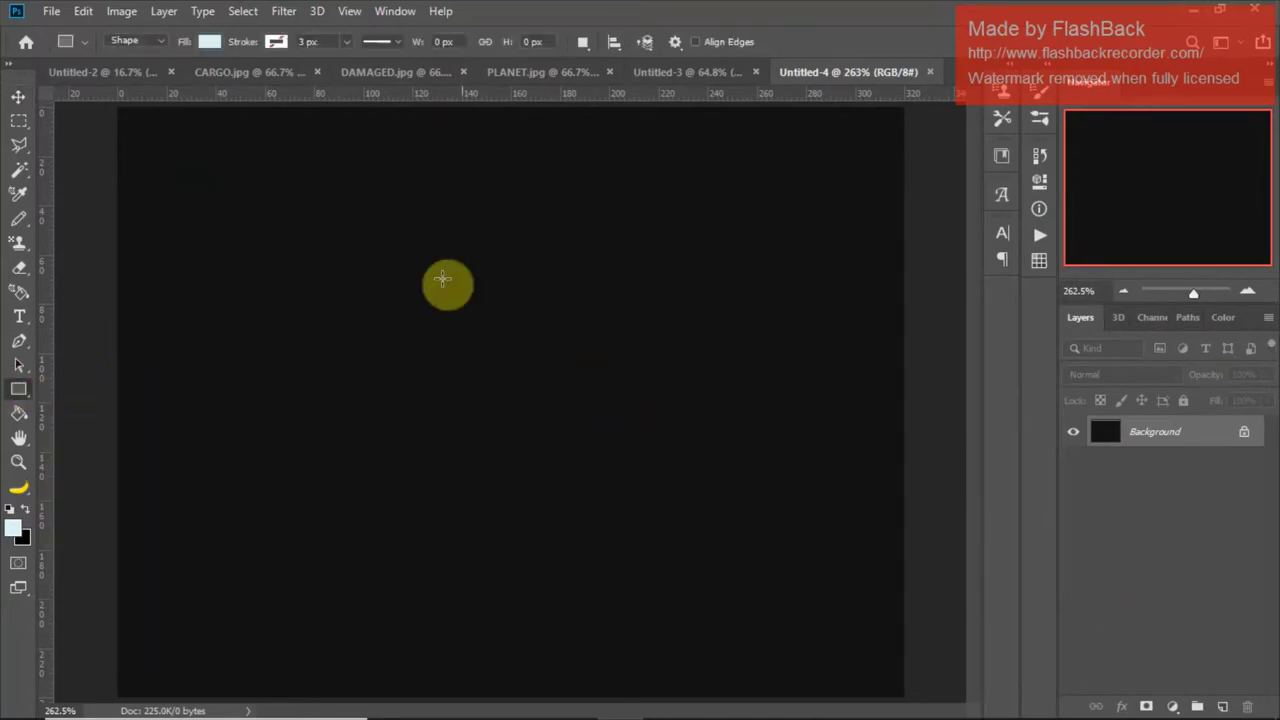
{"action": "left_click", "coordinate": [207, 42]}
{"action": "left_click", "coordinate": [297, 77]}
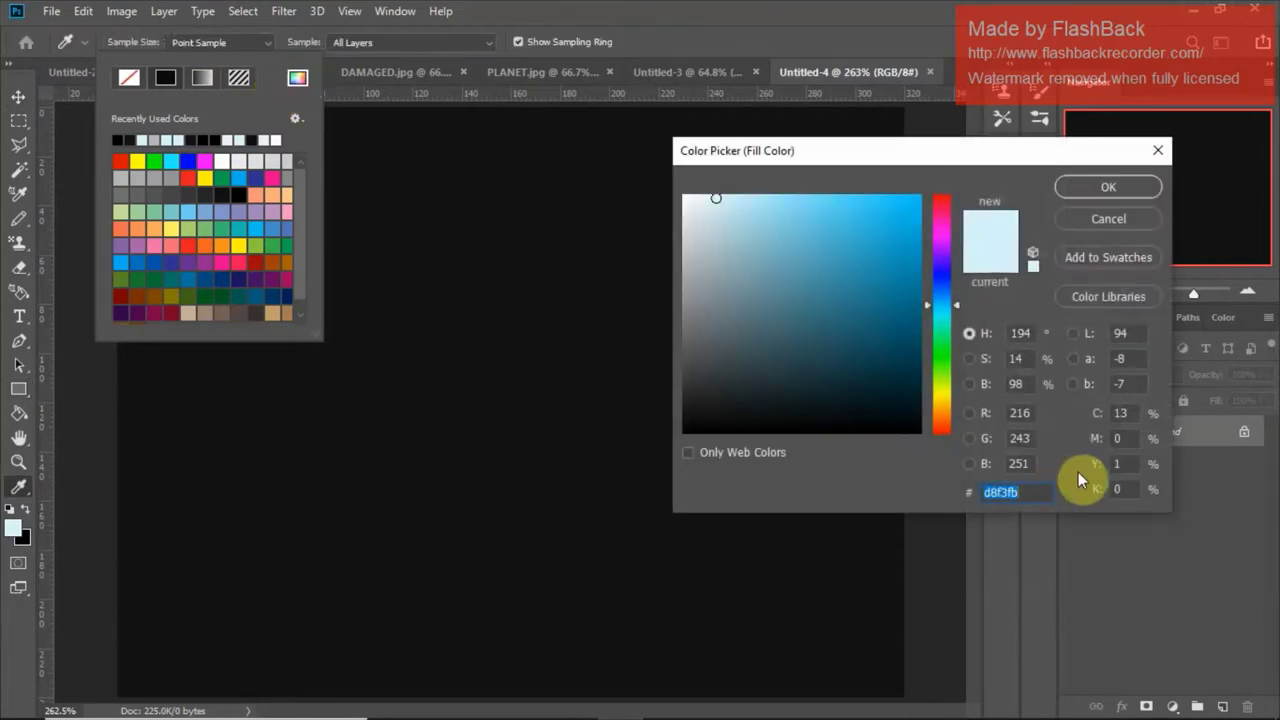
{"action": "left_click", "coordinate": [1120, 183]}
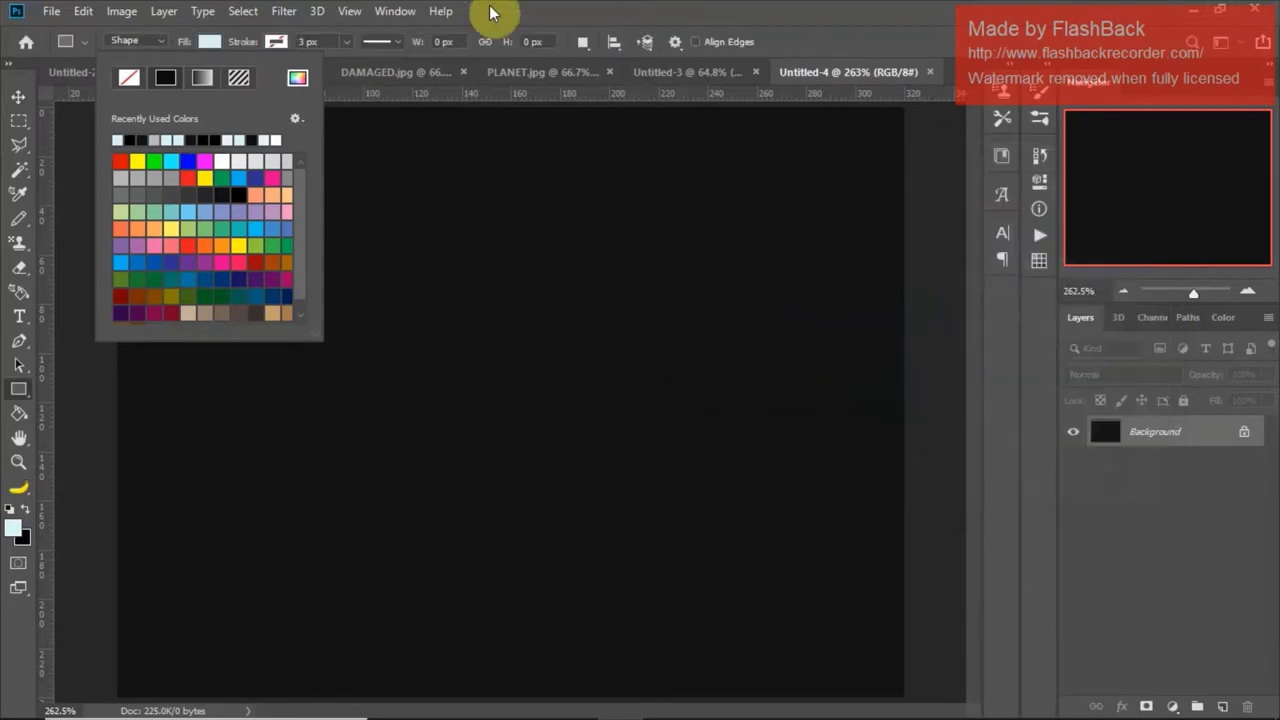
{"action": "left_click", "coordinate": [491, 11]}
{"action": "left_click_drag", "start_coordinate": [331, 235], "coordinate": [347, 328]}
{"action": "left_click", "coordinate": [19, 97]}
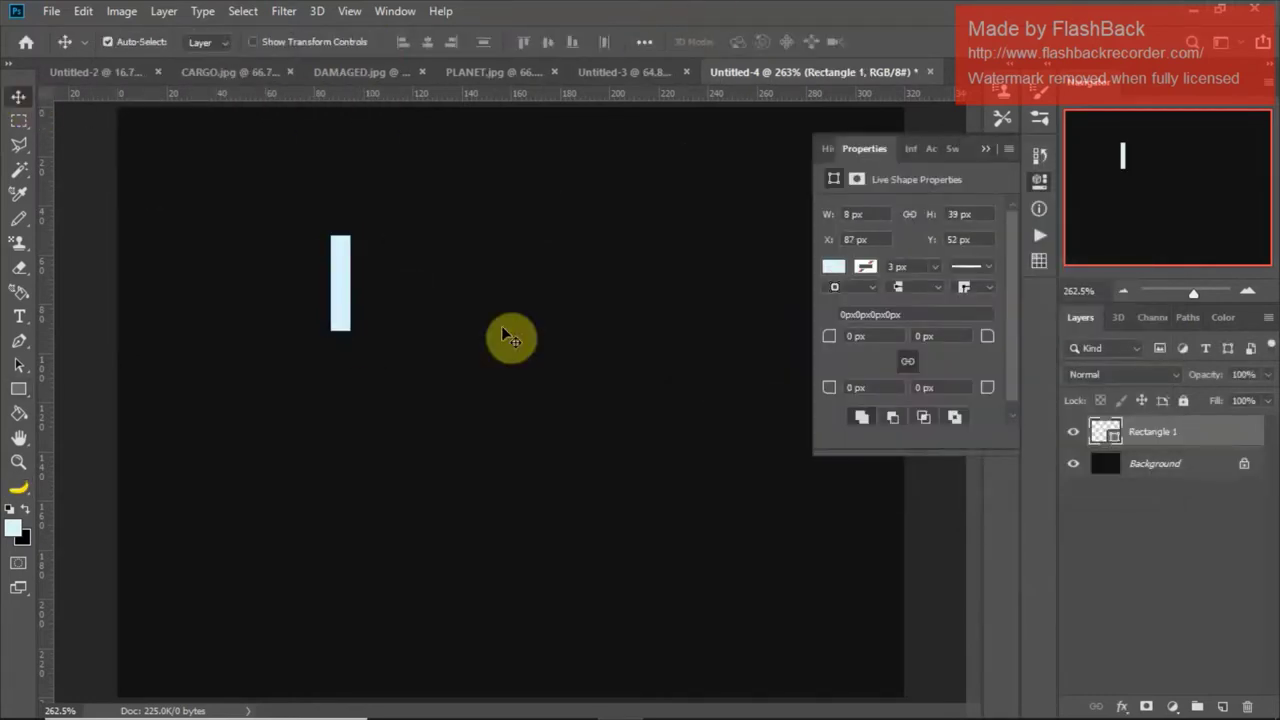
Step: Duplicate the rectangle, rotate the copy 90°, and align it with the base of the original to form an L shape
{"action": "key", "text": "ctrl+j"}
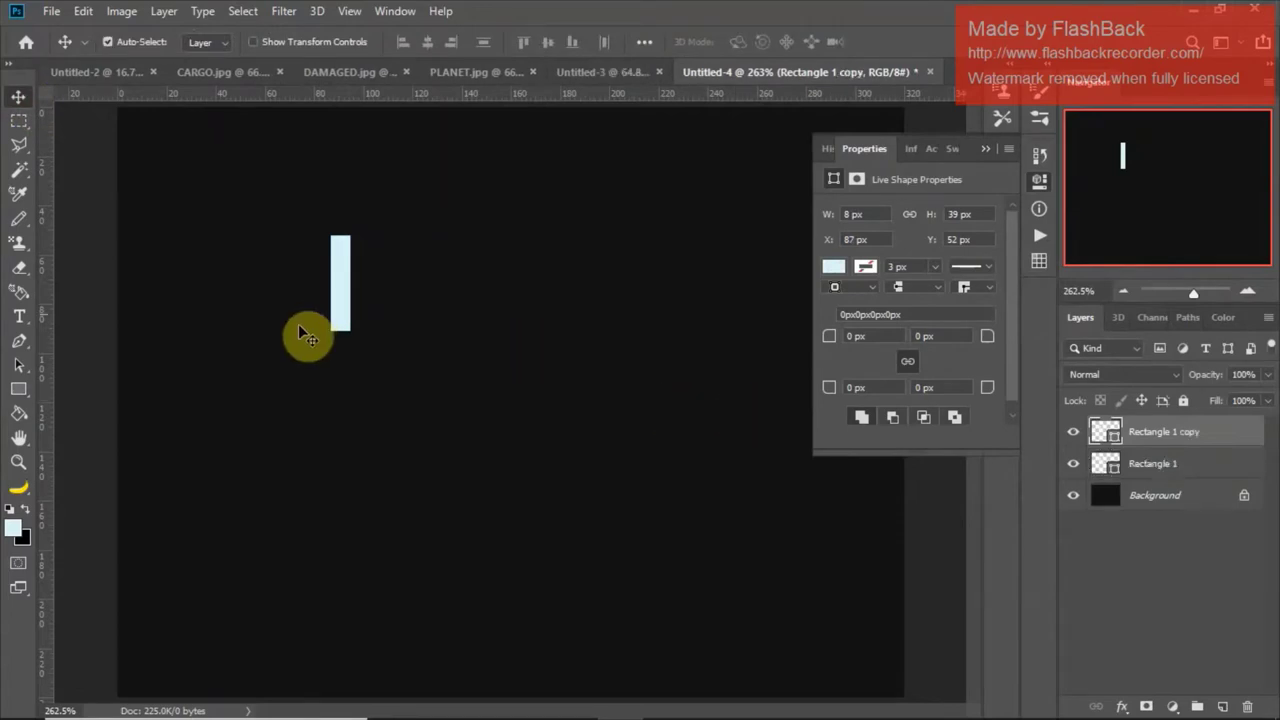
{"action": "key", "text": "ctrl+t"}
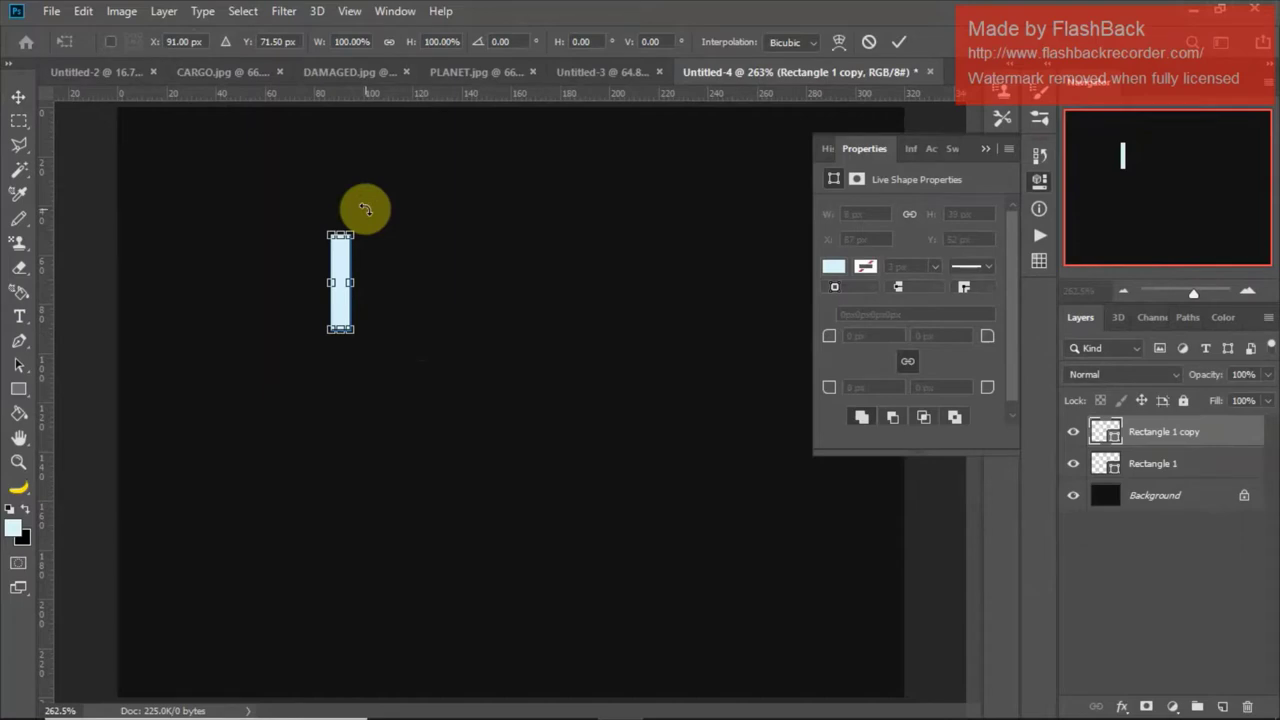
{"action": "left_click_drag", "start_coordinate": [380, 234], "coordinate": [411, 321]}
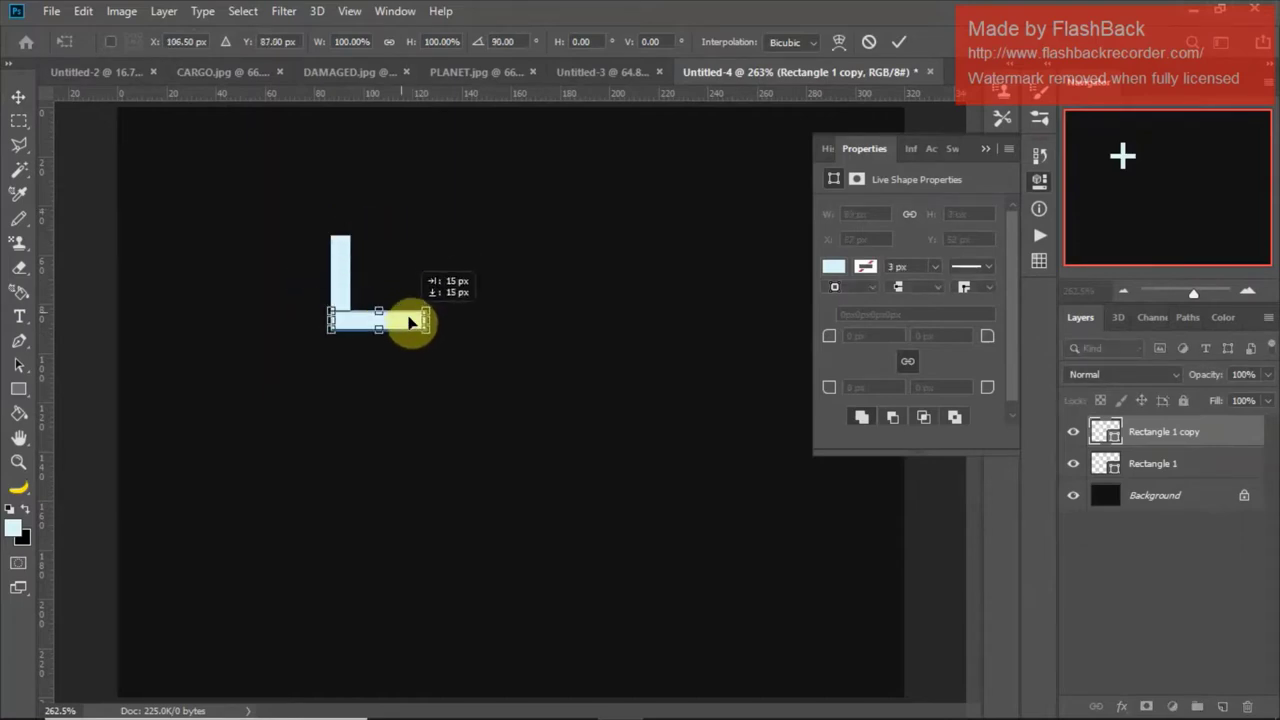
{"action": "key", "text": "Return"}
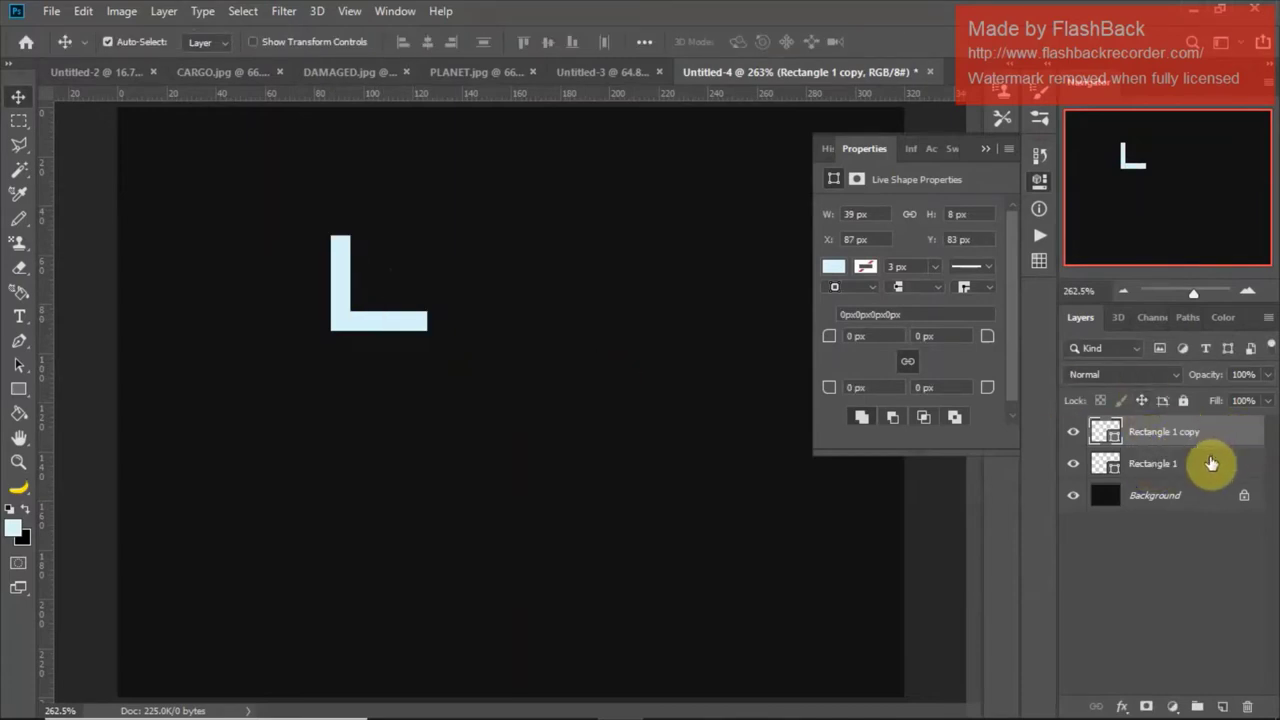
Step: Merge the two rectangle layers, rotate the L shape 90° clockwise, and fit it into the canvas's top-left corner
{"action": "left_click", "coordinate": [1211, 463], "text": "shift"}
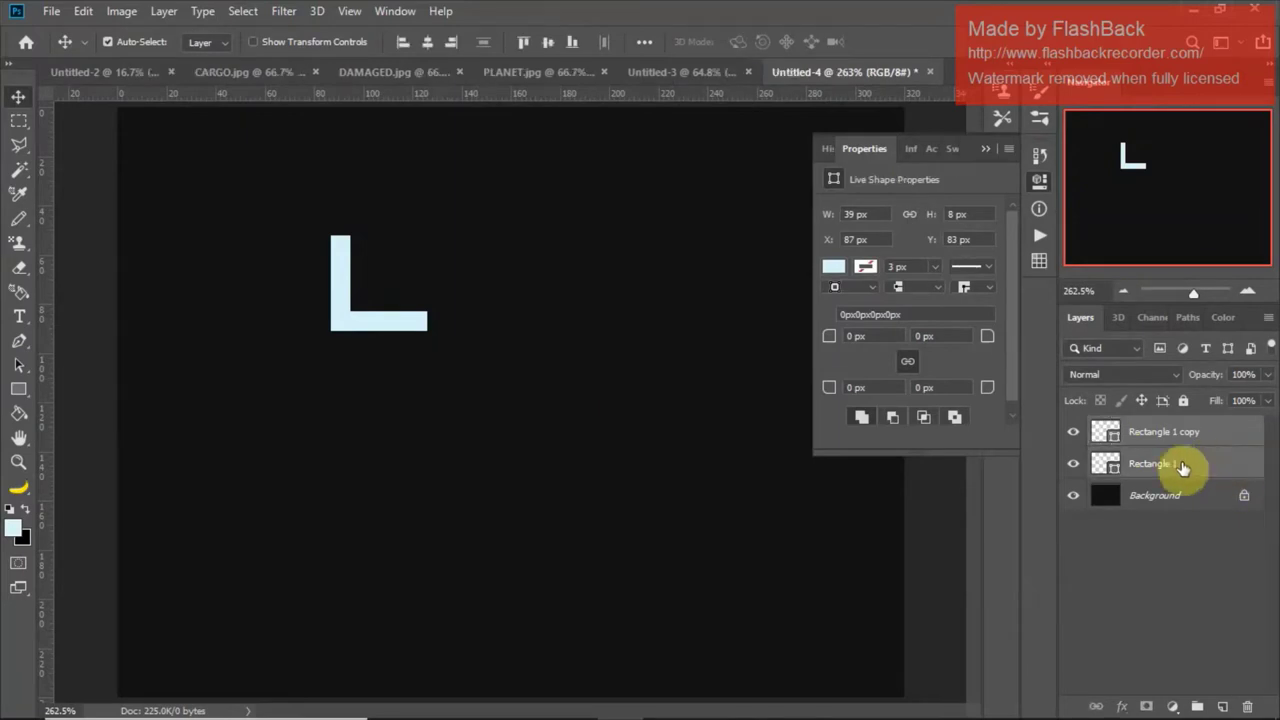
{"action": "key", "text": "ctrl+e"}
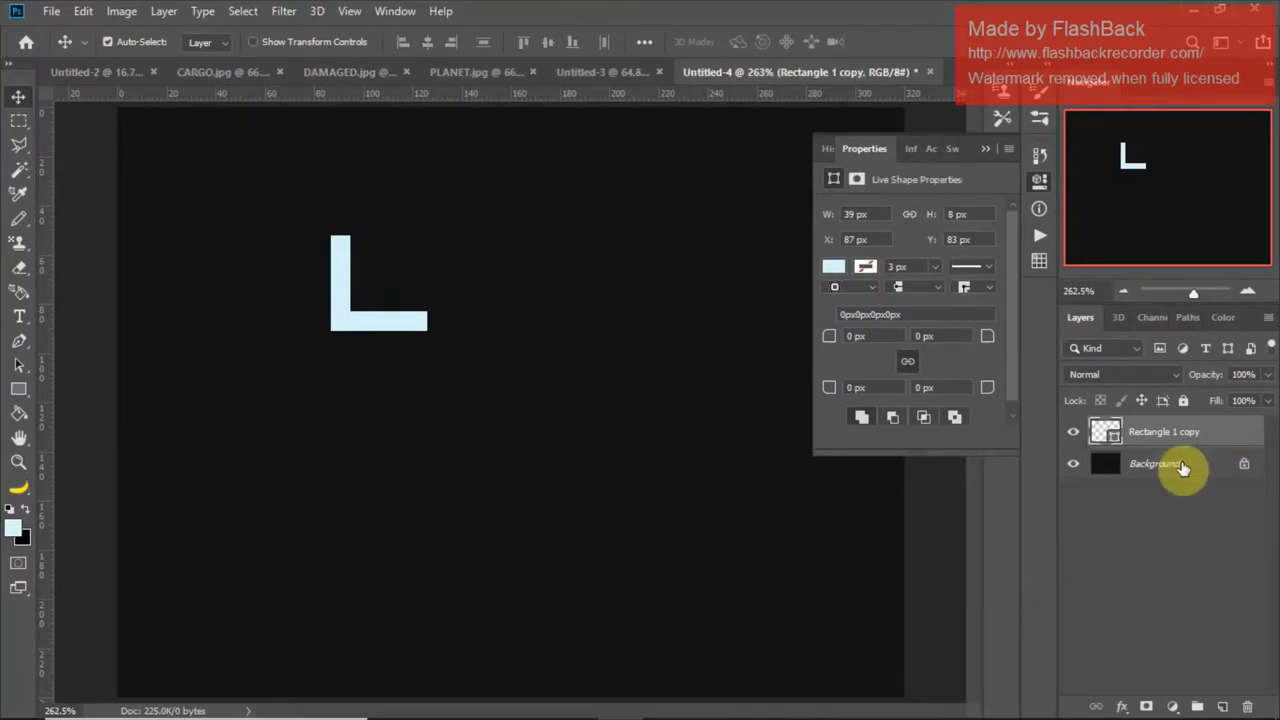
{"action": "key", "text": "ctrl+t"}
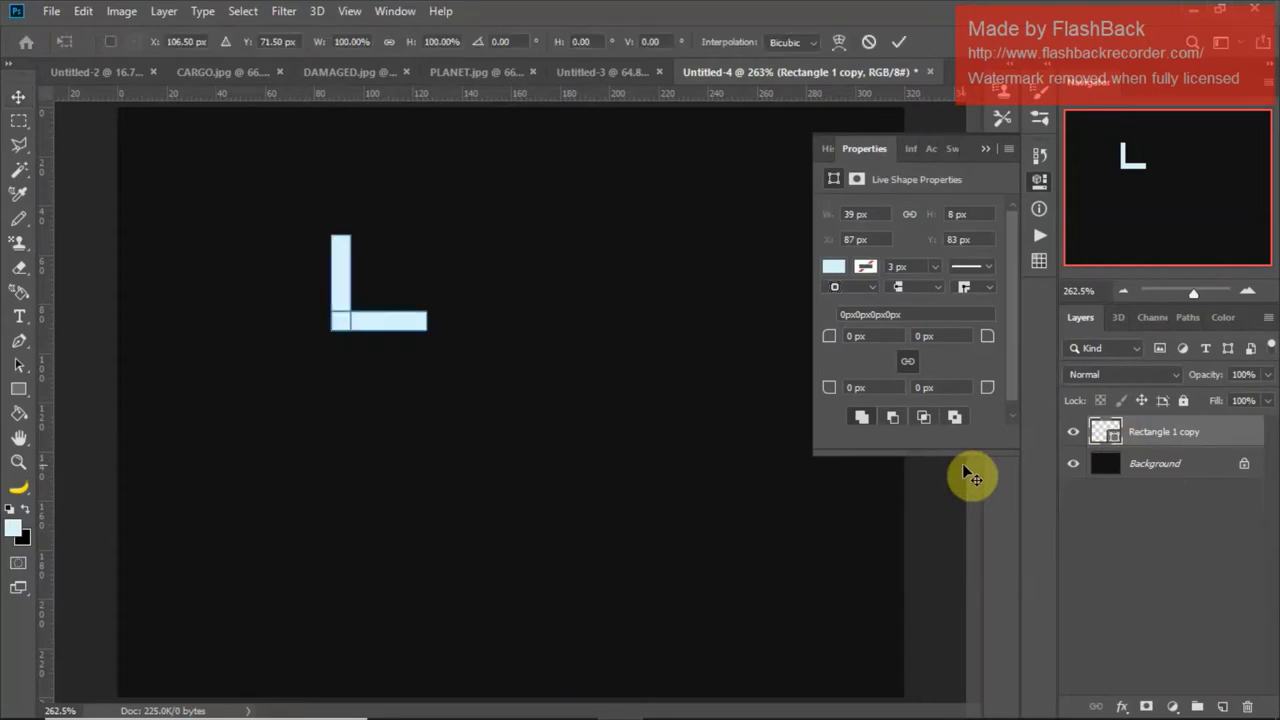
{"action": "left_click_drag", "start_coordinate": [414, 294], "coordinate": [477, 395]}
{"action": "left_click_drag", "start_coordinate": [398, 323], "coordinate": [154, 163]}
{"action": "key", "text": "Return"}
{"action": "key", "text": "ctrl+j"}
{"action": "key", "text": "ctrl+t"}
{"action": "key", "text": "Escape"}
{"action": "key", "text": "ctrl+z"}
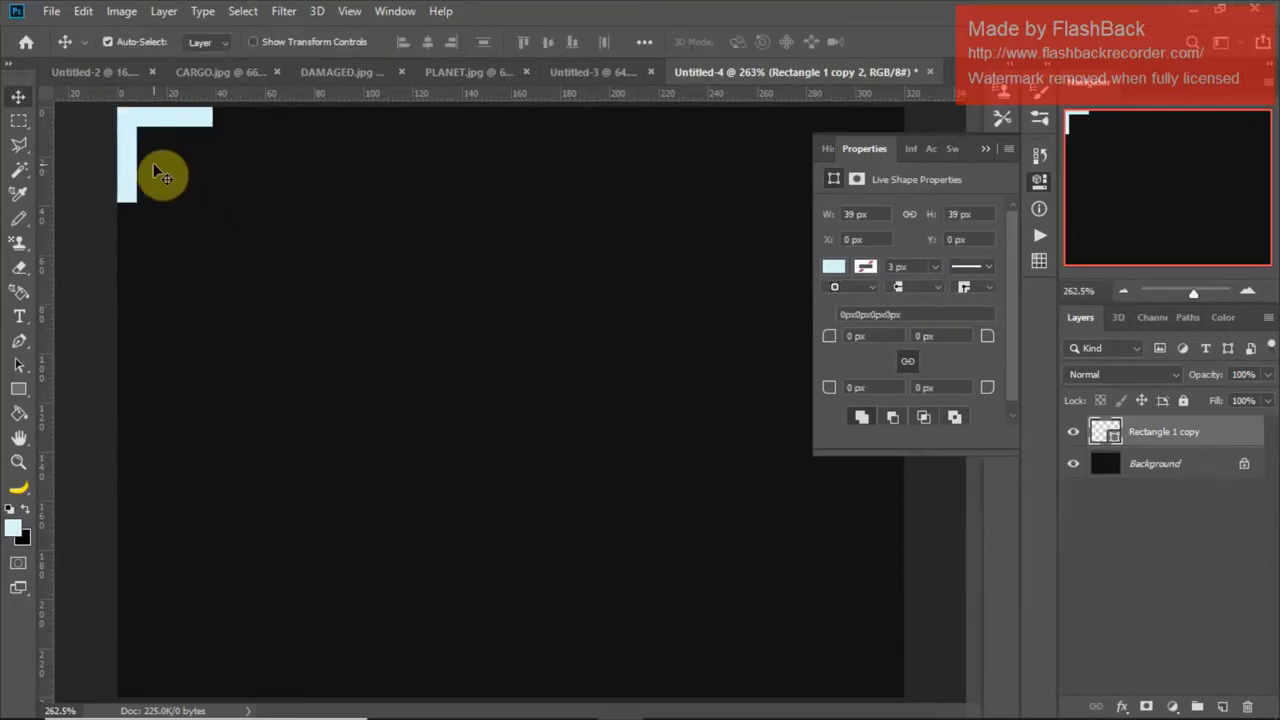
{"action": "key", "text": "ctrl+t"}
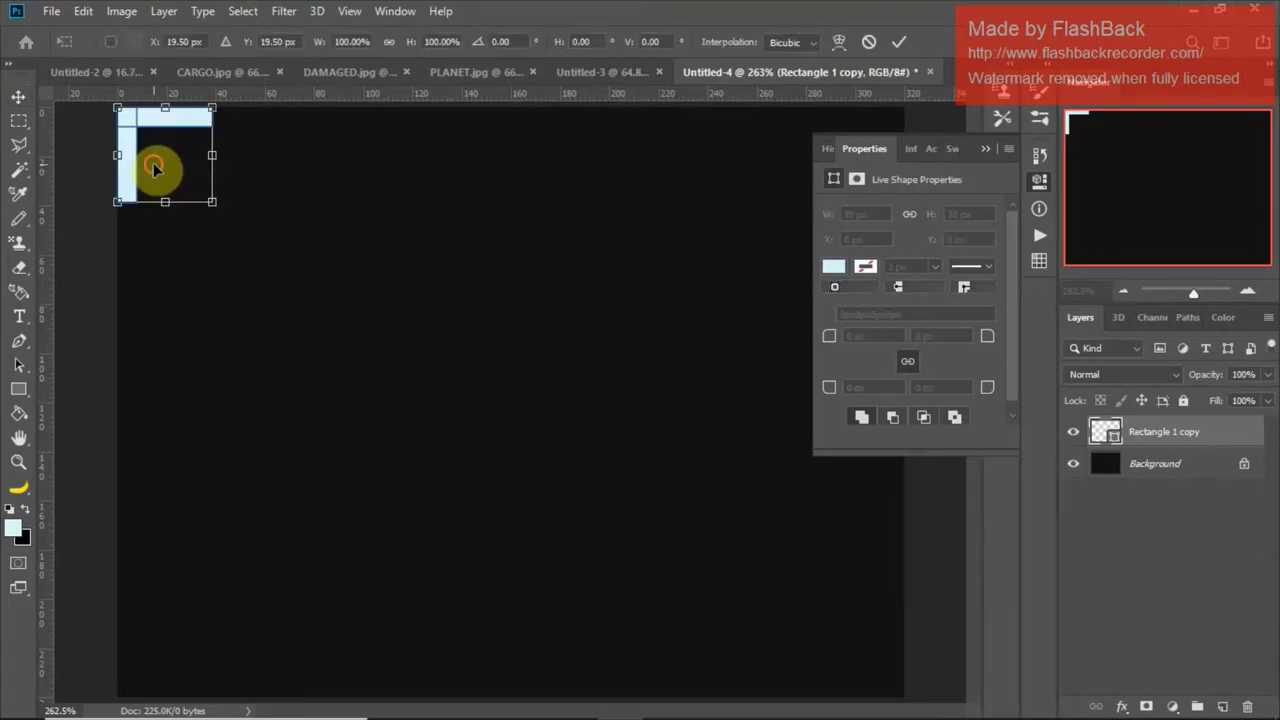
{"action": "key", "text": "Return"}
Step: Duplicate the corner bracket, flip the copy horizontally, and place it in the canvas's top-right corner
{"action": "key", "text": "ctrl+j"}
{"action": "key", "text": "ctrl+t"}
{"action": "left_click_drag", "start_coordinate": [155, 170], "coordinate": [457, 206]}
{"action": "right_click", "coordinate": [458, 175]}
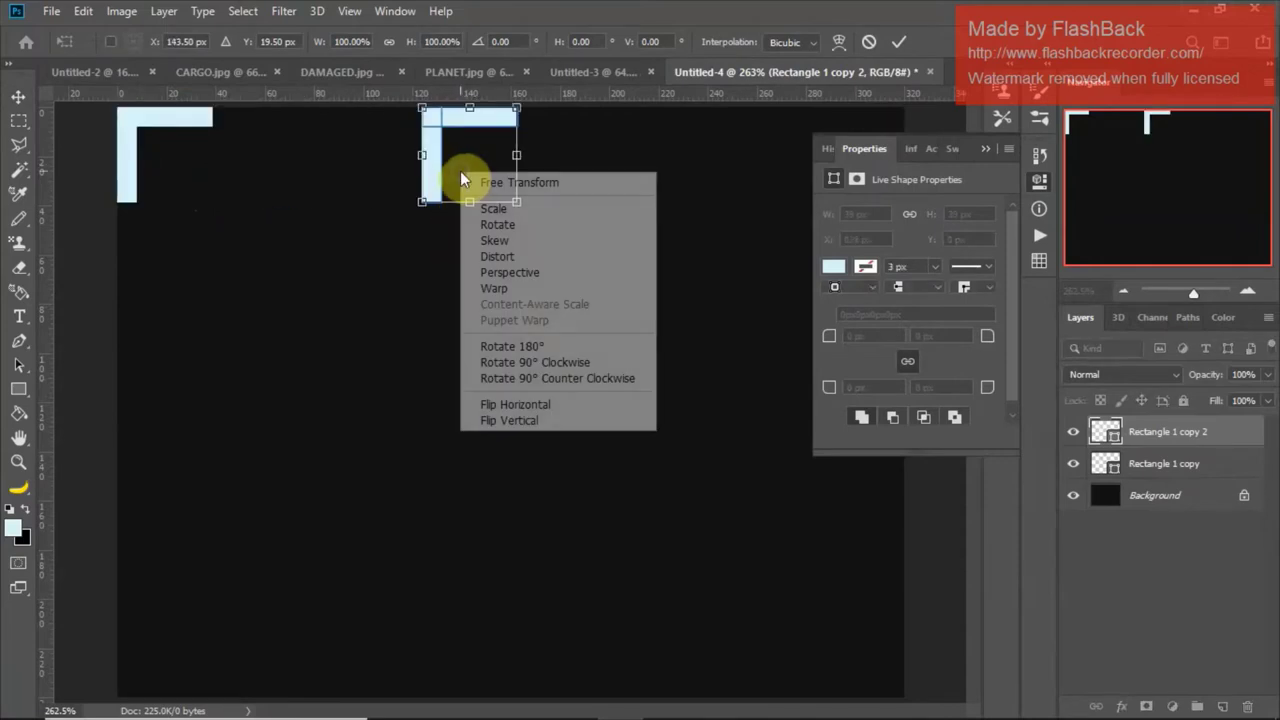
{"action": "left_click", "coordinate": [543, 404]}
{"action": "left_click", "coordinate": [986, 149]}
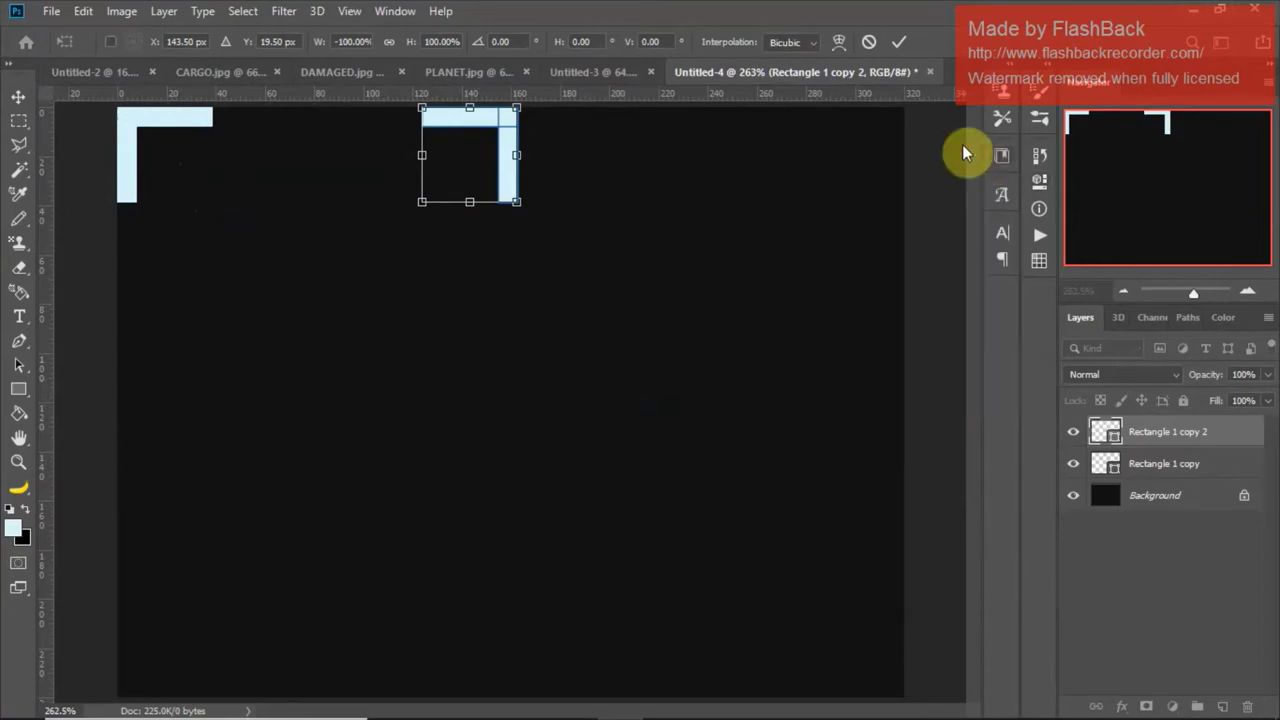
{"action": "left_click_drag", "start_coordinate": [481, 128], "coordinate": [871, 133]}
{"action": "key", "text": "Return"}
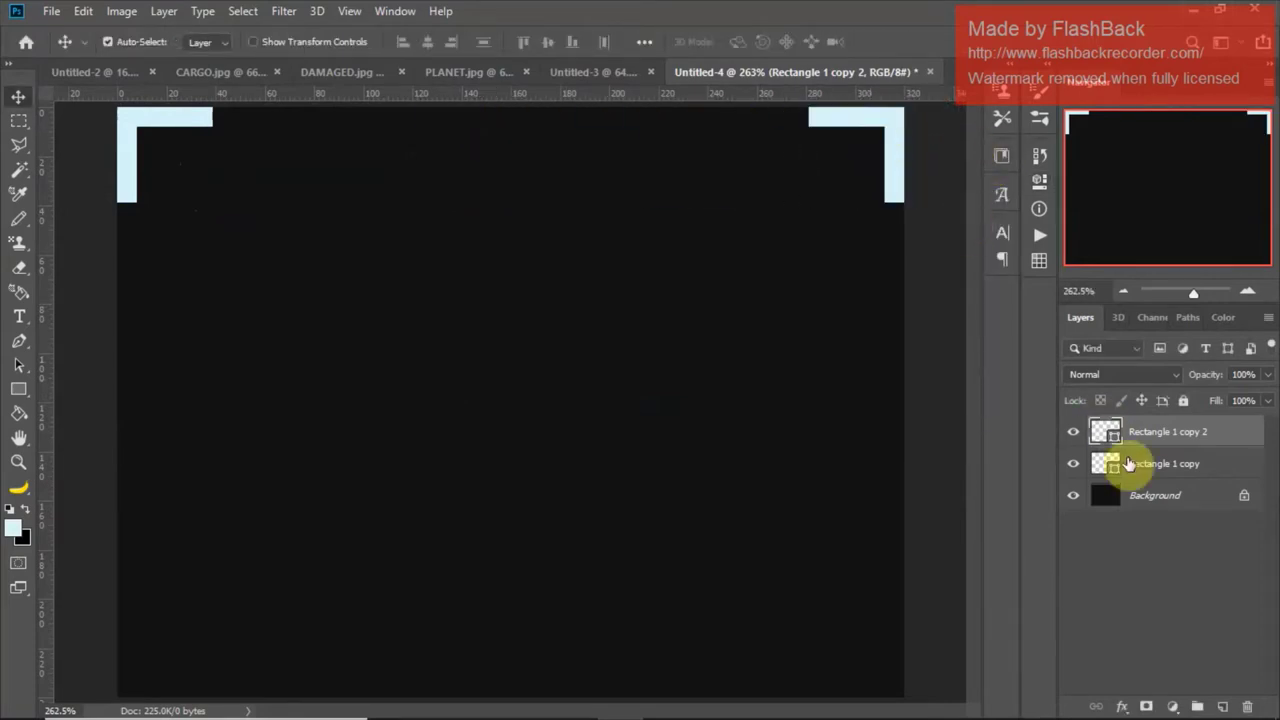
Step: Merge the two top brackets, duplicate the merged layer, flip the copy vertically, and move it to the canvas's bottom edge
{"action": "left_click", "coordinate": [1140, 466], "text": "shift"}
{"action": "key", "text": "ctrl+e"}
{"action": "key", "text": "ctrl+j"}
{"action": "key", "text": "ctrl+t"}
{"action": "right_click", "coordinate": [790, 145]}
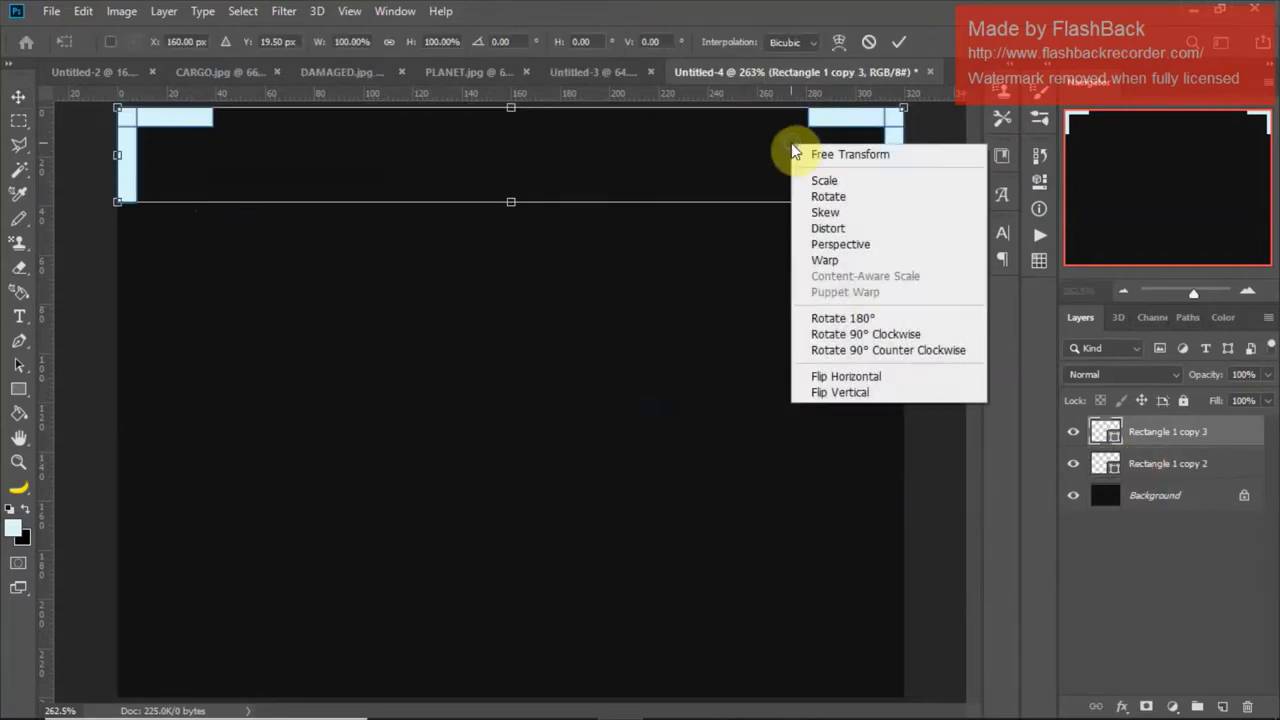
{"action": "left_click", "coordinate": [840, 393]}
{"action": "left_click_drag", "start_coordinate": [680, 183], "coordinate": [692, 670]}
{"action": "key", "text": "Return"}
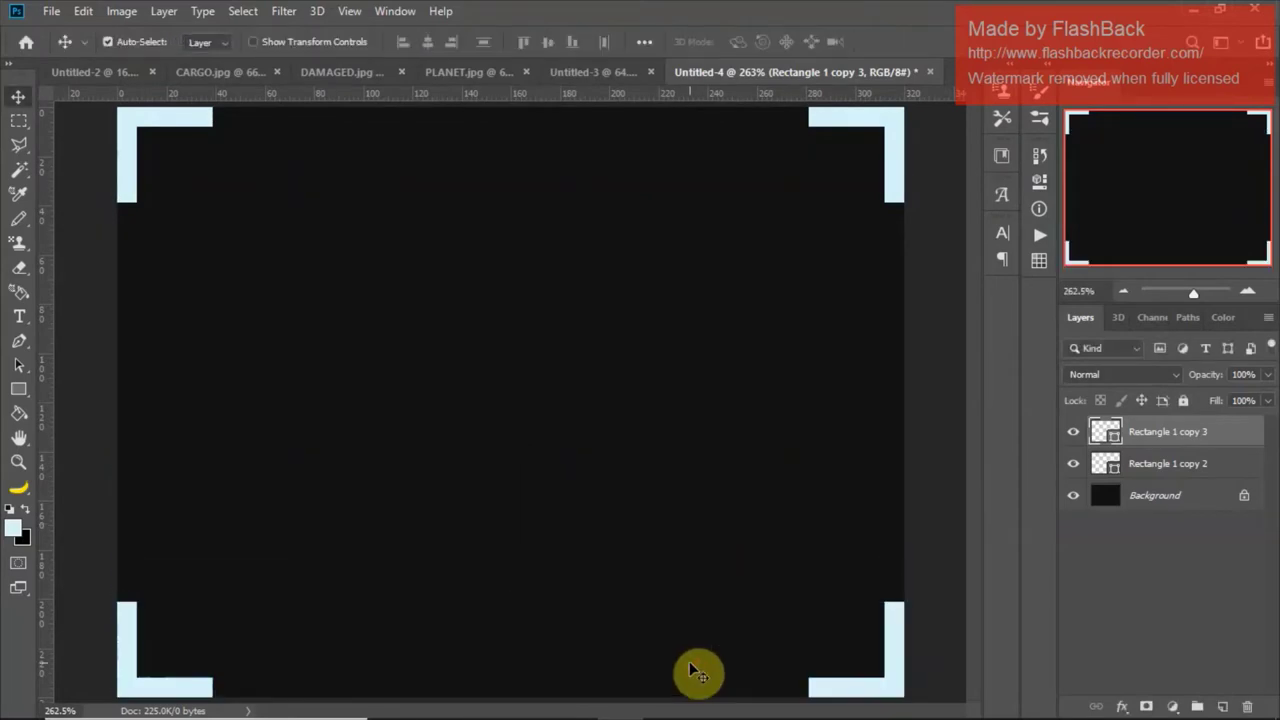
Step: Merge the top and bottom bracket layers and scale the frame down slightly about its centre to leave a margin on all sides
{"action": "left_click", "coordinate": [1187, 466], "text": "shift"}
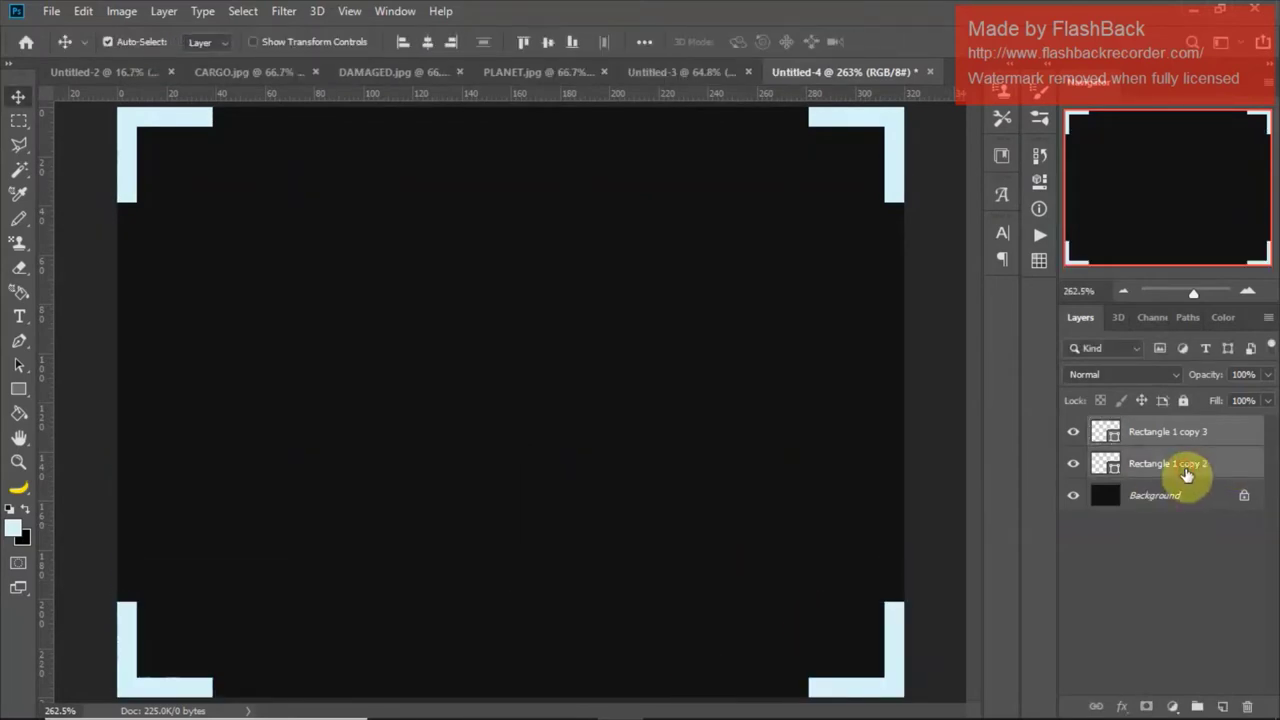
{"action": "key", "text": "ctrl+e"}
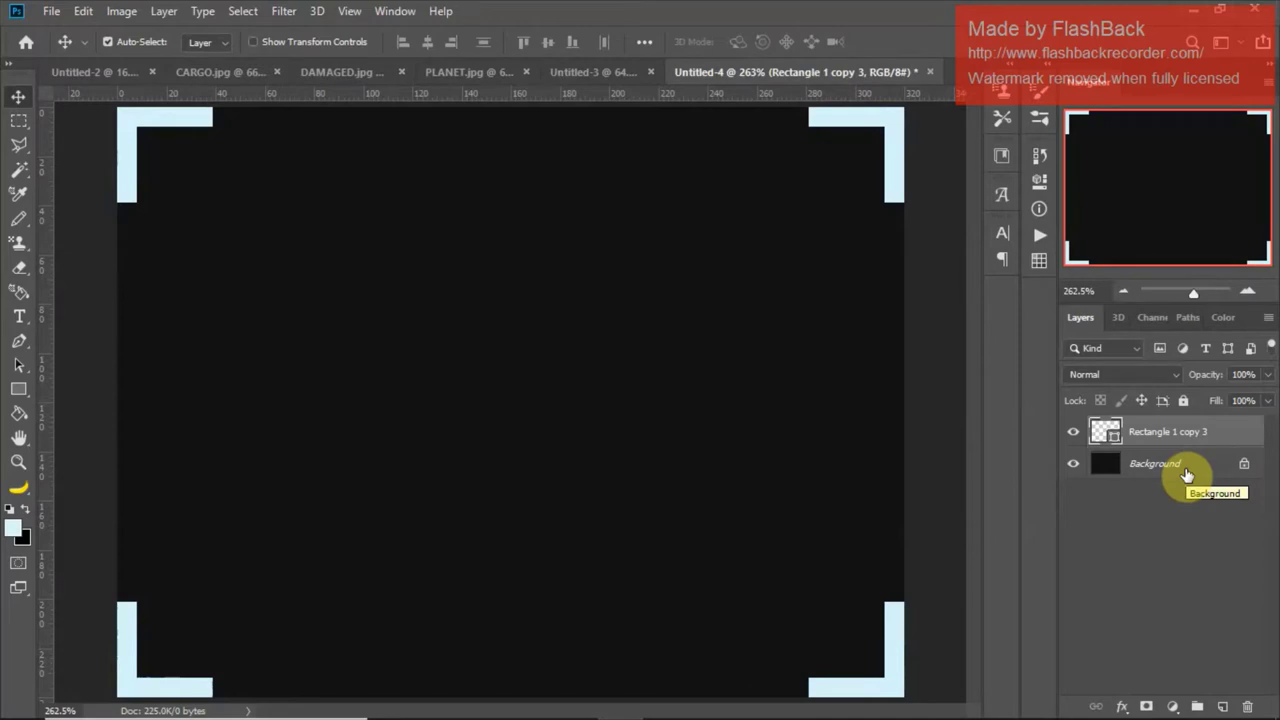
{"action": "key", "text": "ctrl+t"}
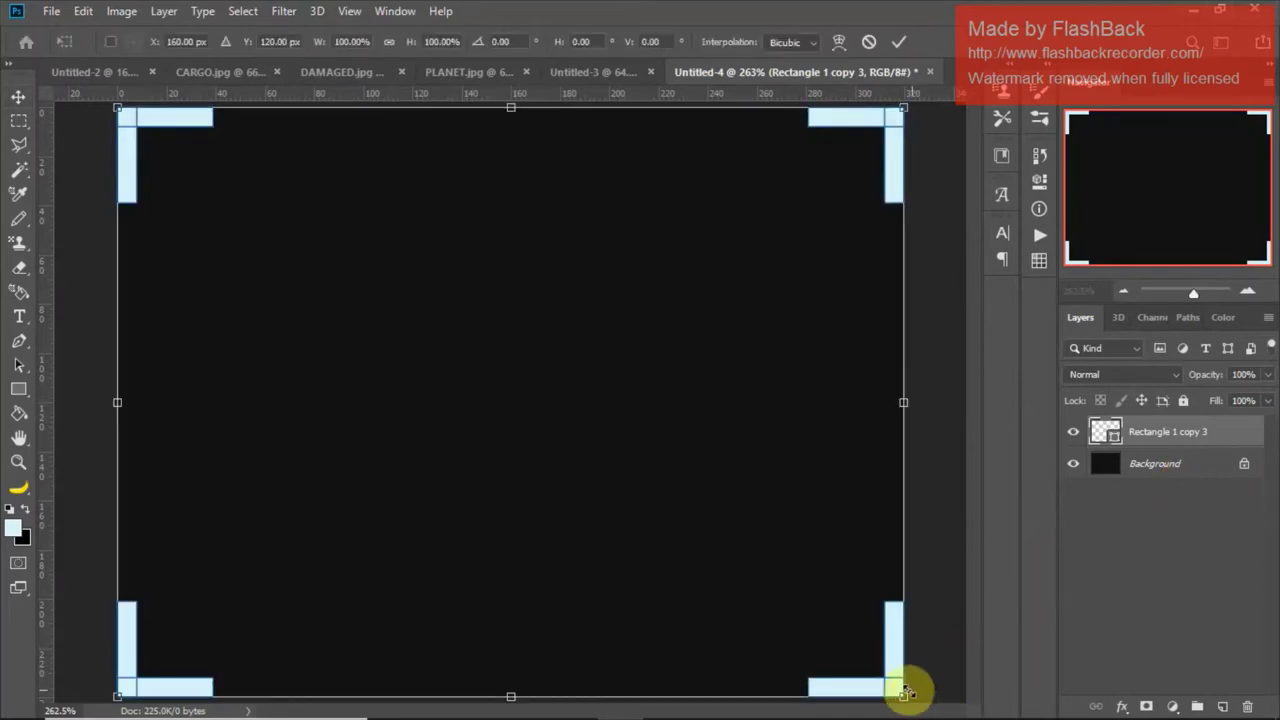
{"action": "left_click_drag", "start_coordinate": [903, 692], "coordinate": [878, 667]}
{"action": "key", "text": "Return"}
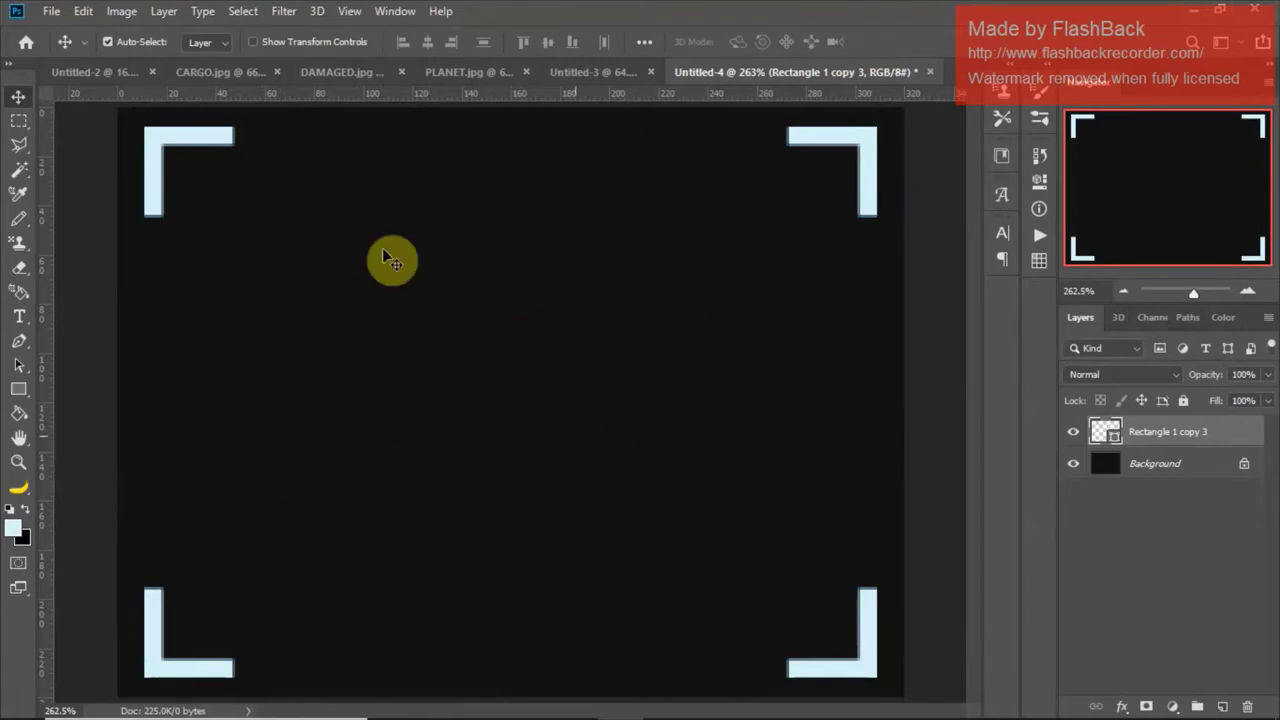
Step: Place the globe-5432817_1280 image from the Downloads folder into the document, centred on the canvas
{"action": "mouse_move", "coordinate": [528, 706]}
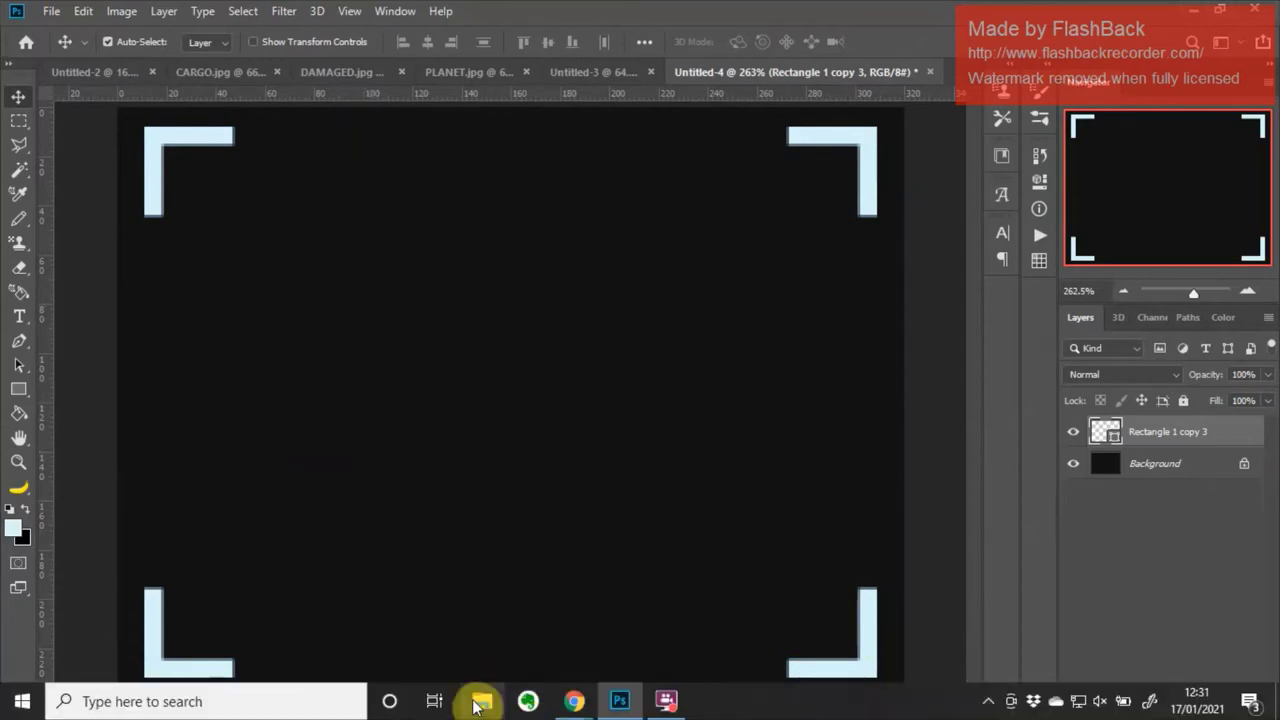
{"action": "left_click", "coordinate": [480, 702]}
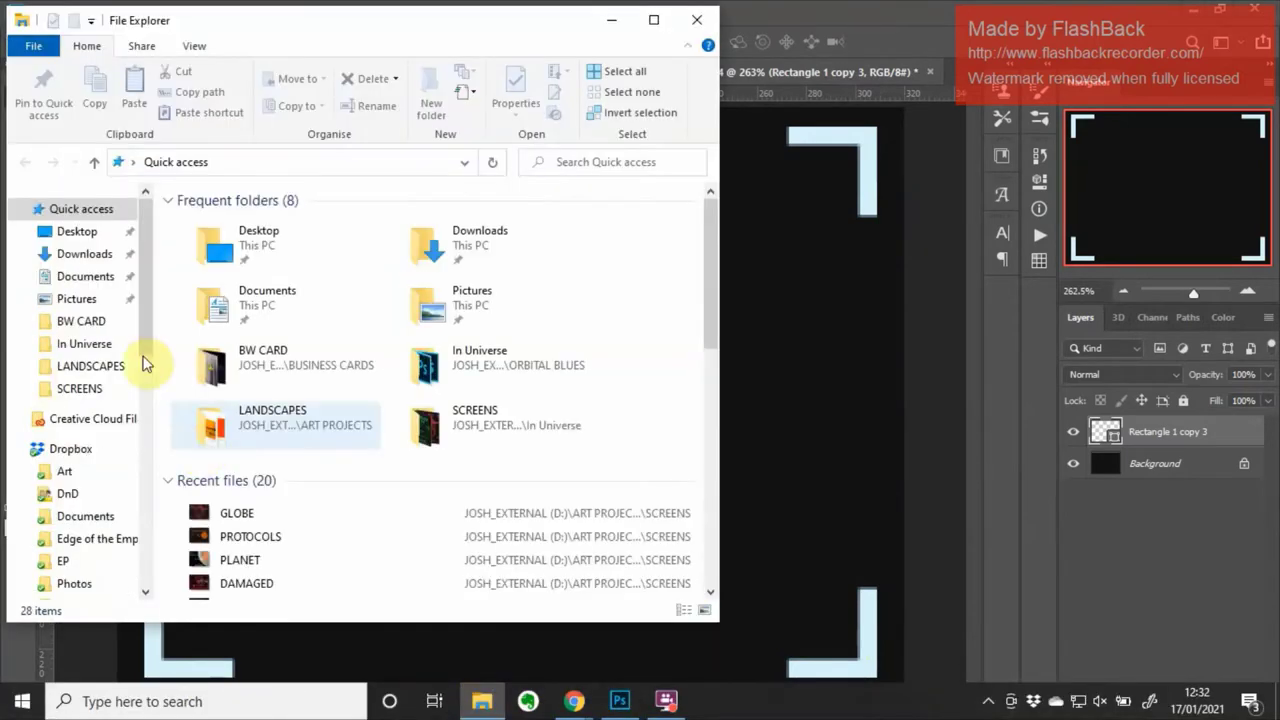
{"action": "left_click", "coordinate": [80, 254]}
{"action": "left_click_drag", "start_coordinate": [247, 282], "coordinate": [881, 370]}
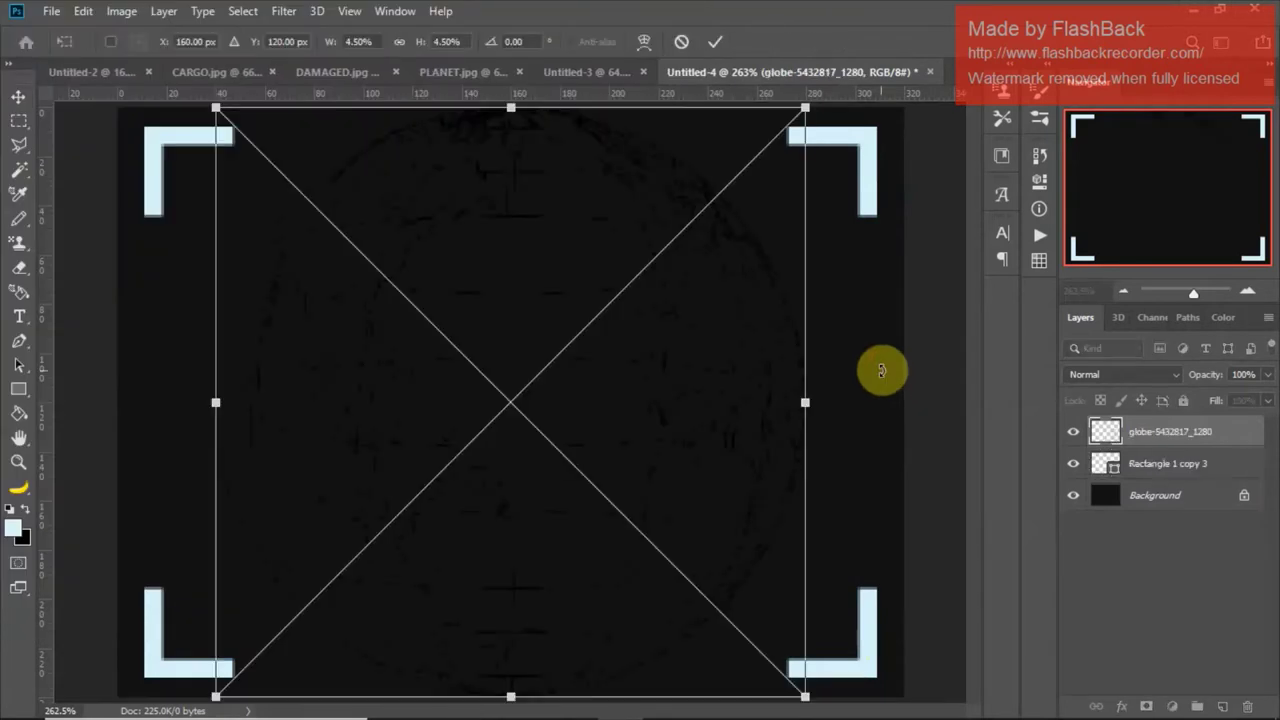
{"action": "key", "text": "Return"}
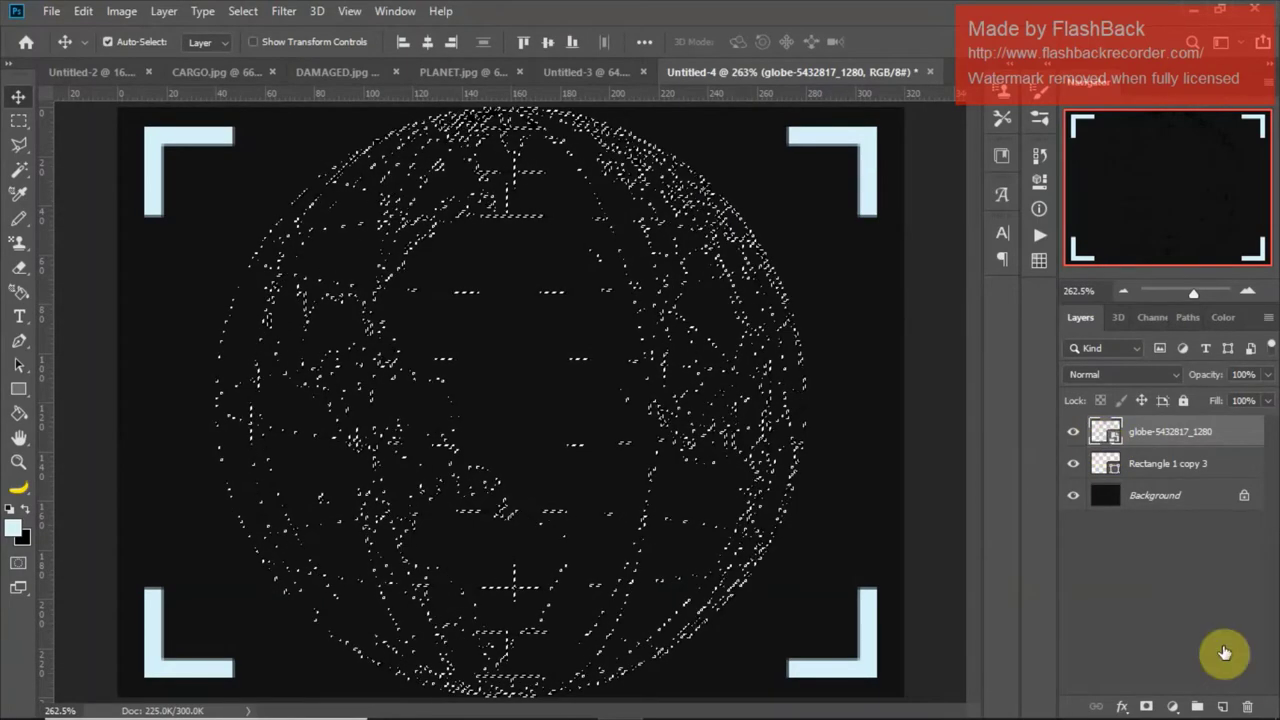
Step: Fill the globe's outline selection with the light blue foreground colour on a new layer, and delete the globe-5432817_1280 layer
{"action": "left_click", "coordinate": [1222, 706]}
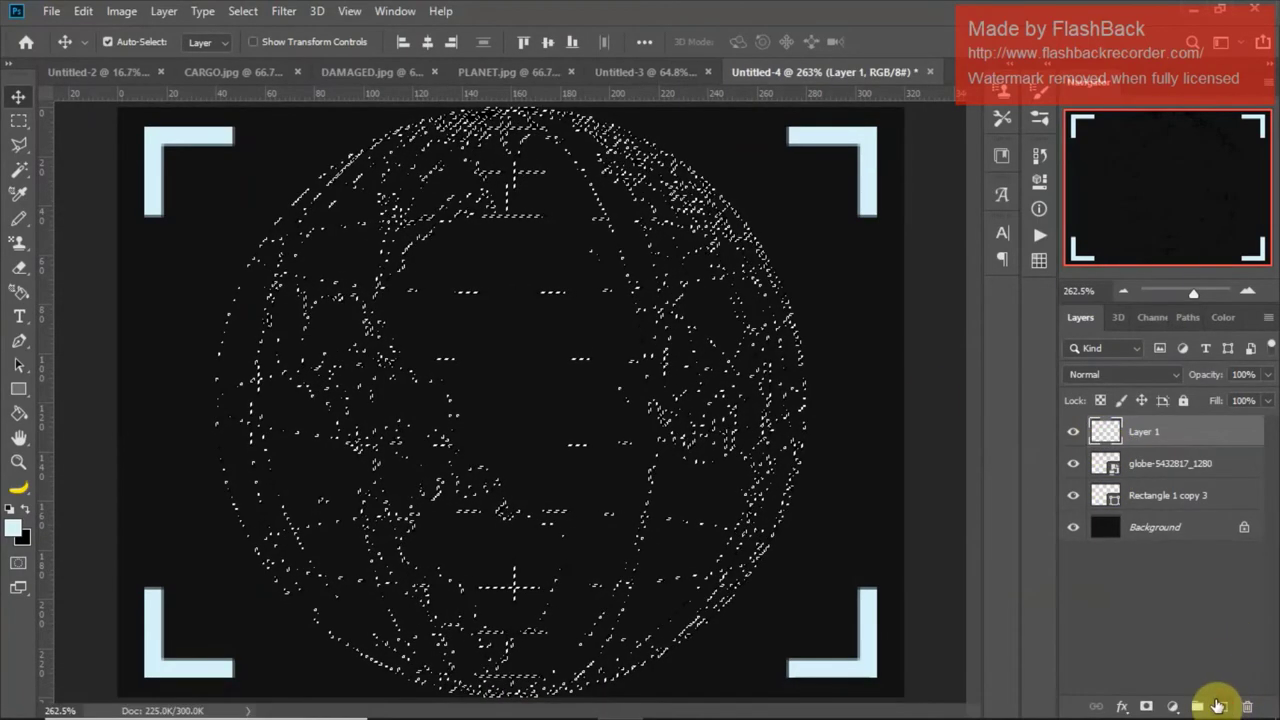
{"action": "key", "text": "g"}
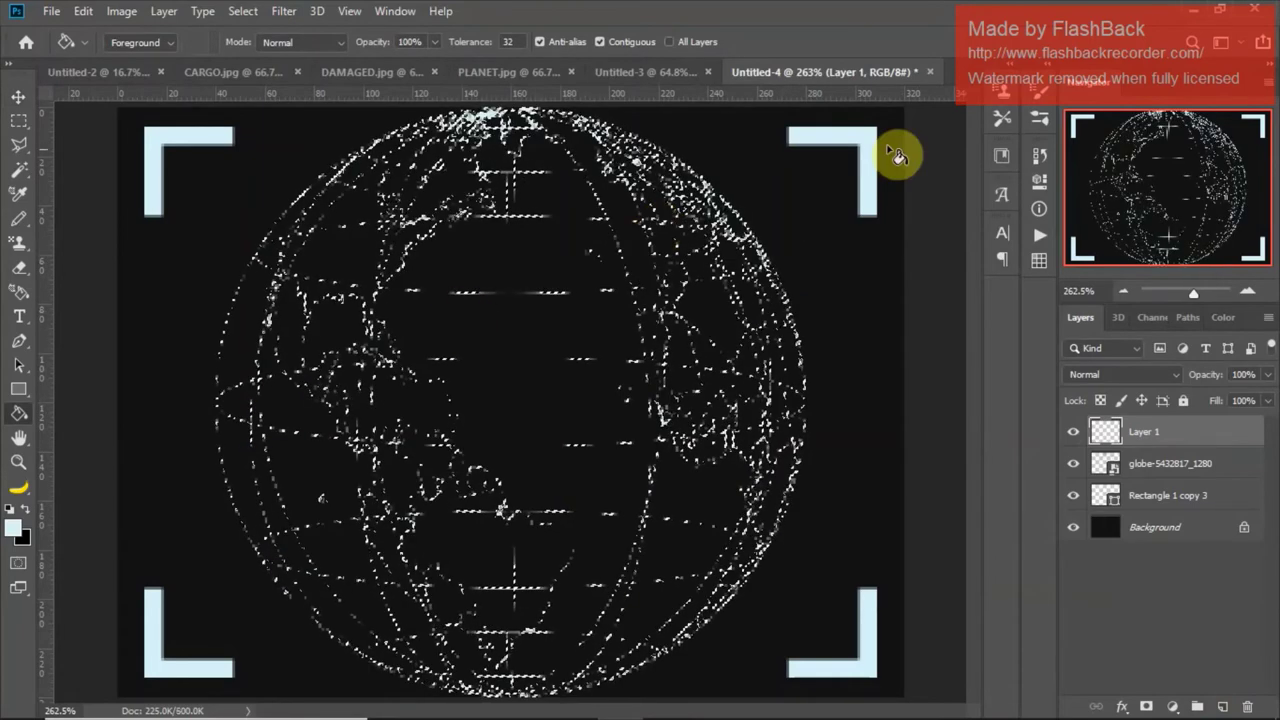
{"action": "left_click", "coordinate": [1185, 465]}
{"action": "key", "text": "ctrl+e"}
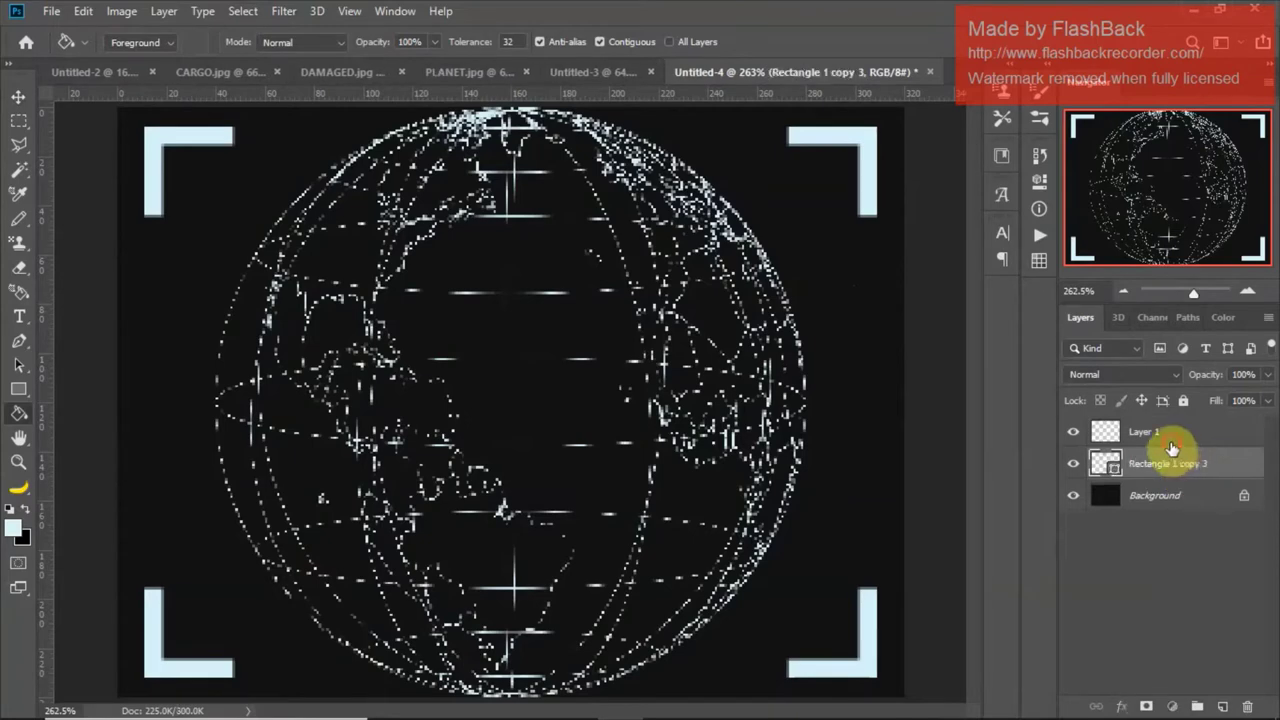
Step: Scale the globe on Layer 1 down to about 72% around its centre
{"action": "left_click", "coordinate": [1183, 432]}
{"action": "key", "text": "ctrl+t"}
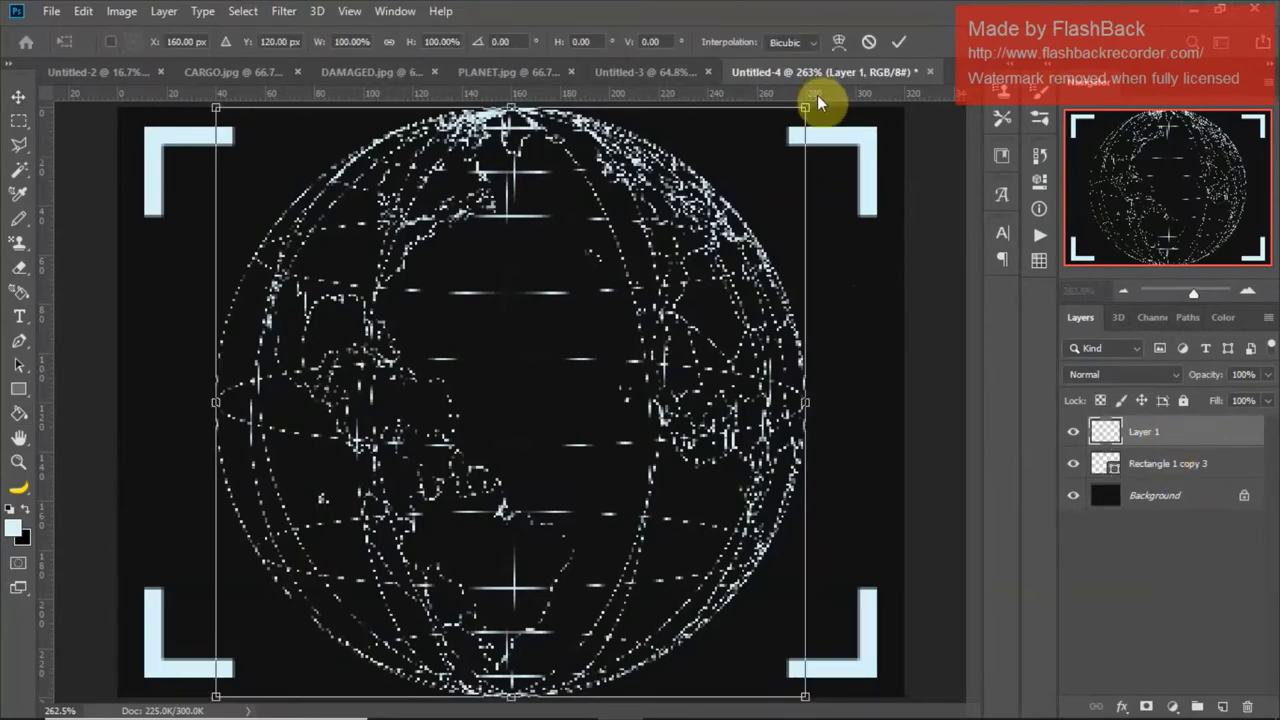
{"action": "left_click_drag", "start_coordinate": [806, 106], "coordinate": [700, 163]}
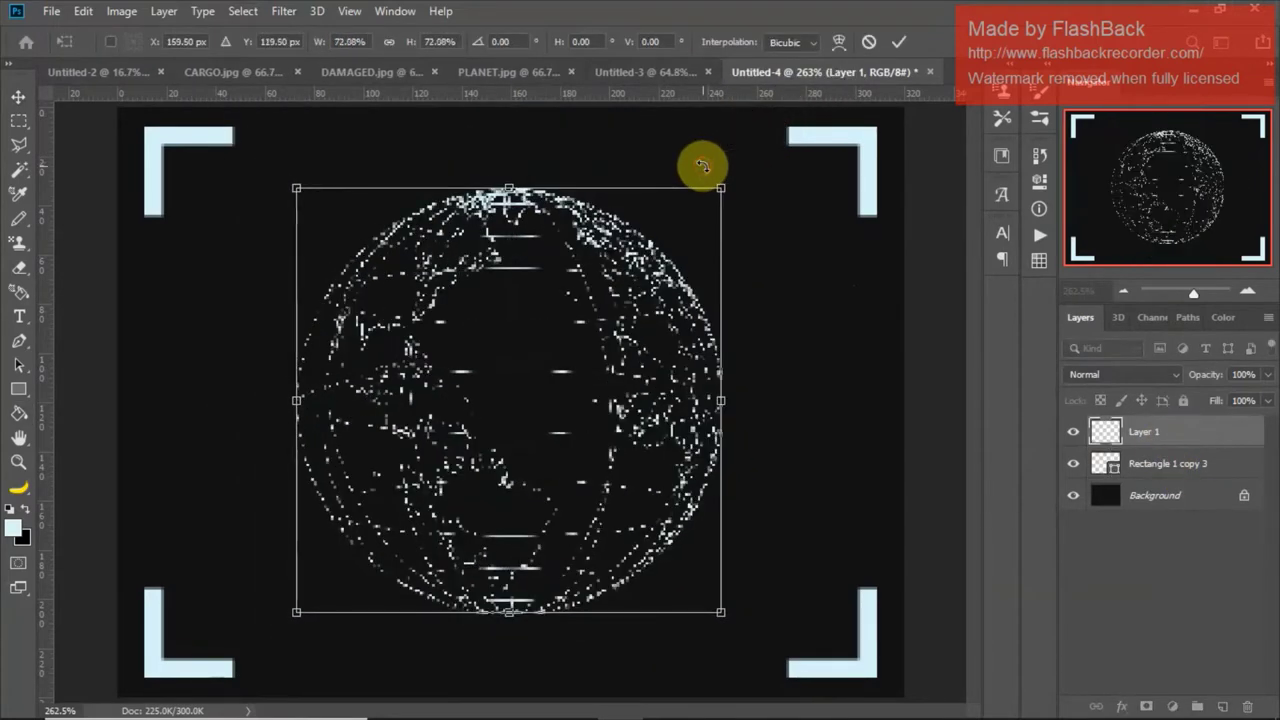
{"action": "key", "text": "Return"}
Step: Start a text block over the globe's upper-left area reading "APPROACH VECTOR" with ".98" on the line below
{"action": "key", "text": "g"}
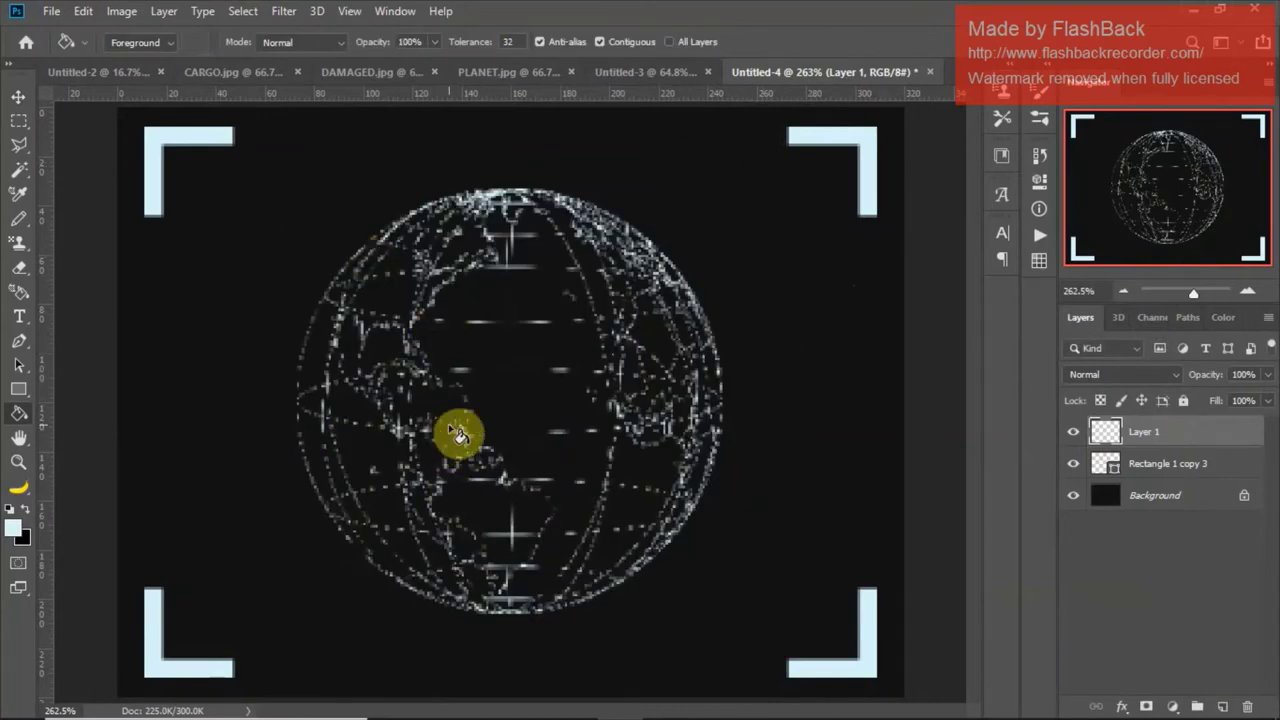
{"action": "key", "text": "t"}
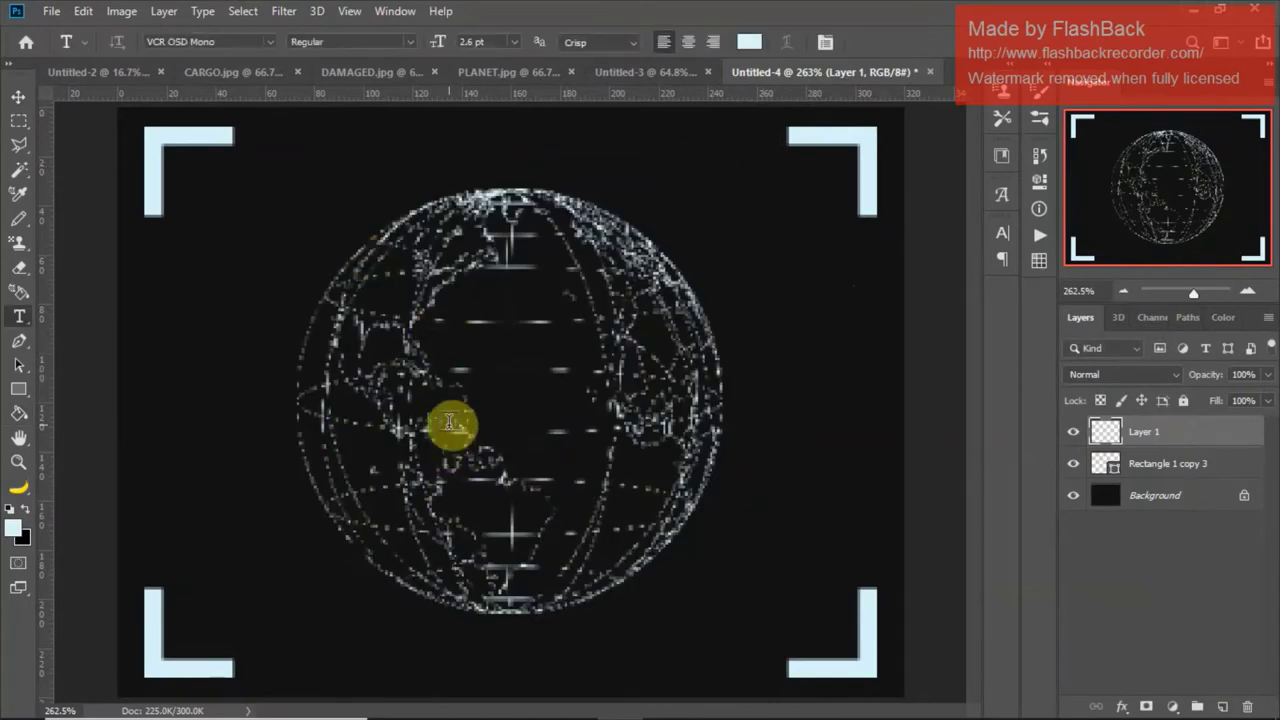
{"action": "left_click", "coordinate": [230, 217]}
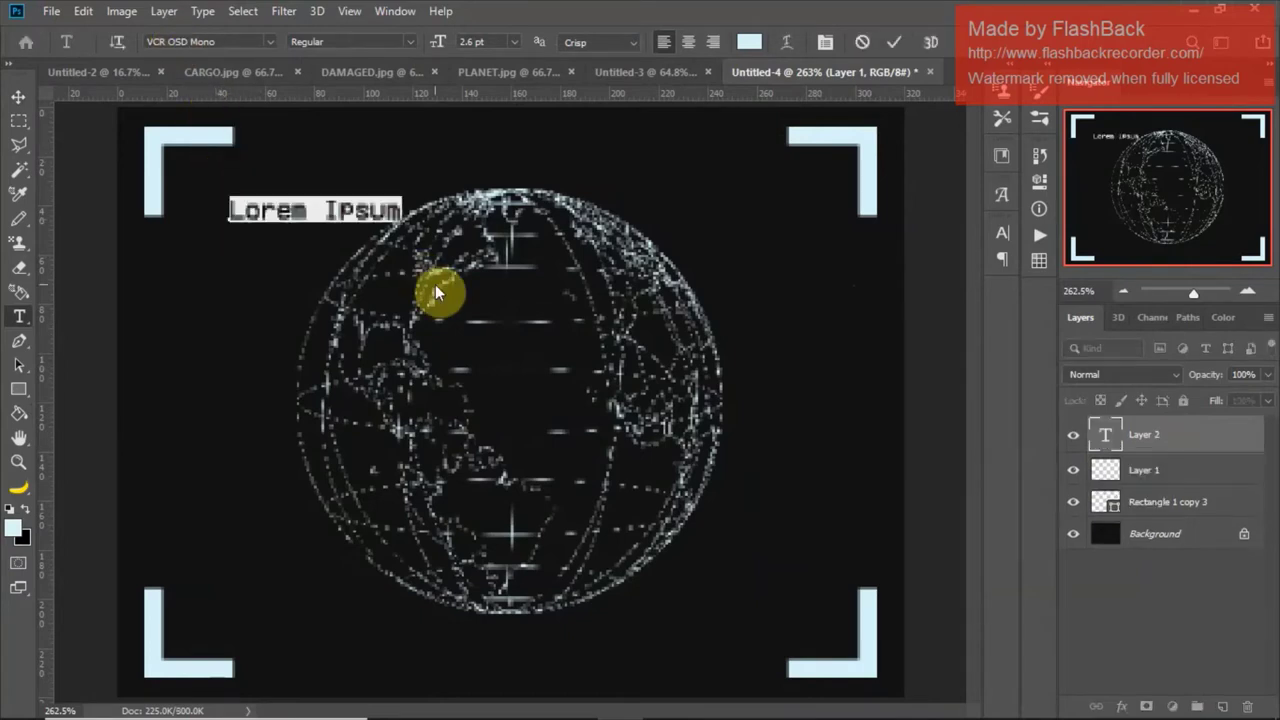
{"action": "type", "text": "App"}
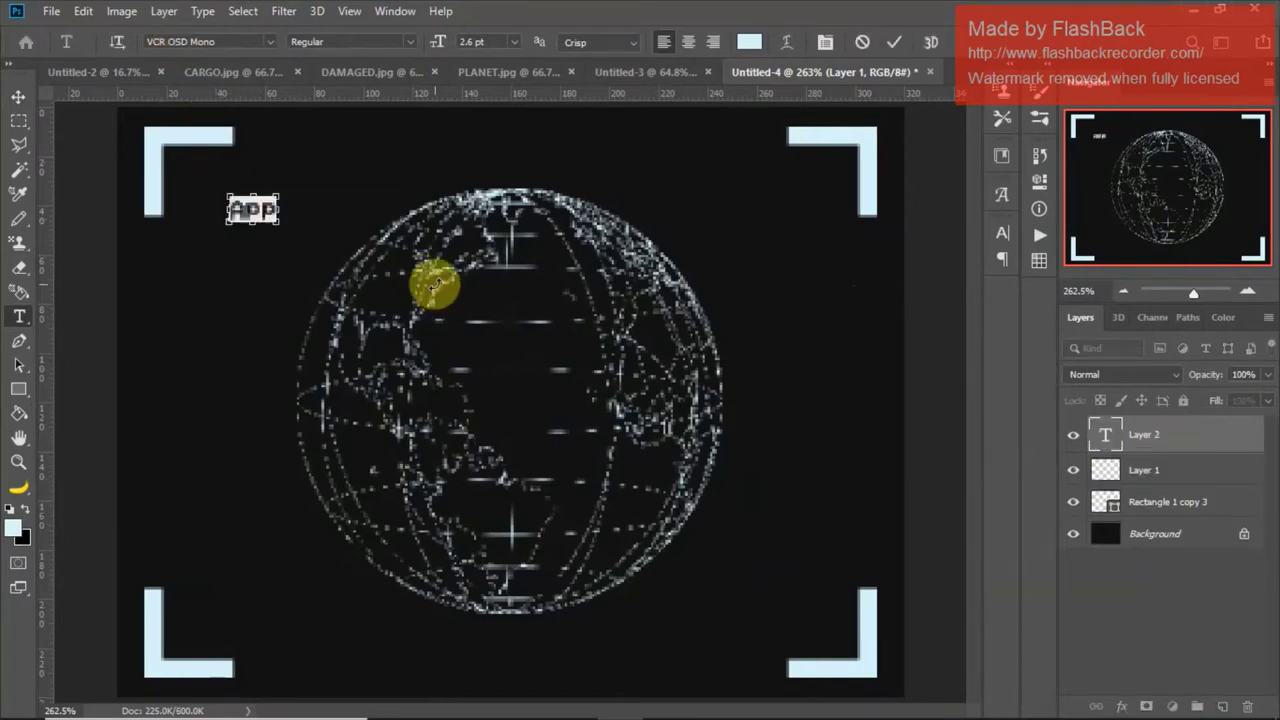
{"action": "key", "text": "BackSpace"}
{"action": "key", "text": "BackSpace"}
{"action": "type", "text": "PPROACH"}
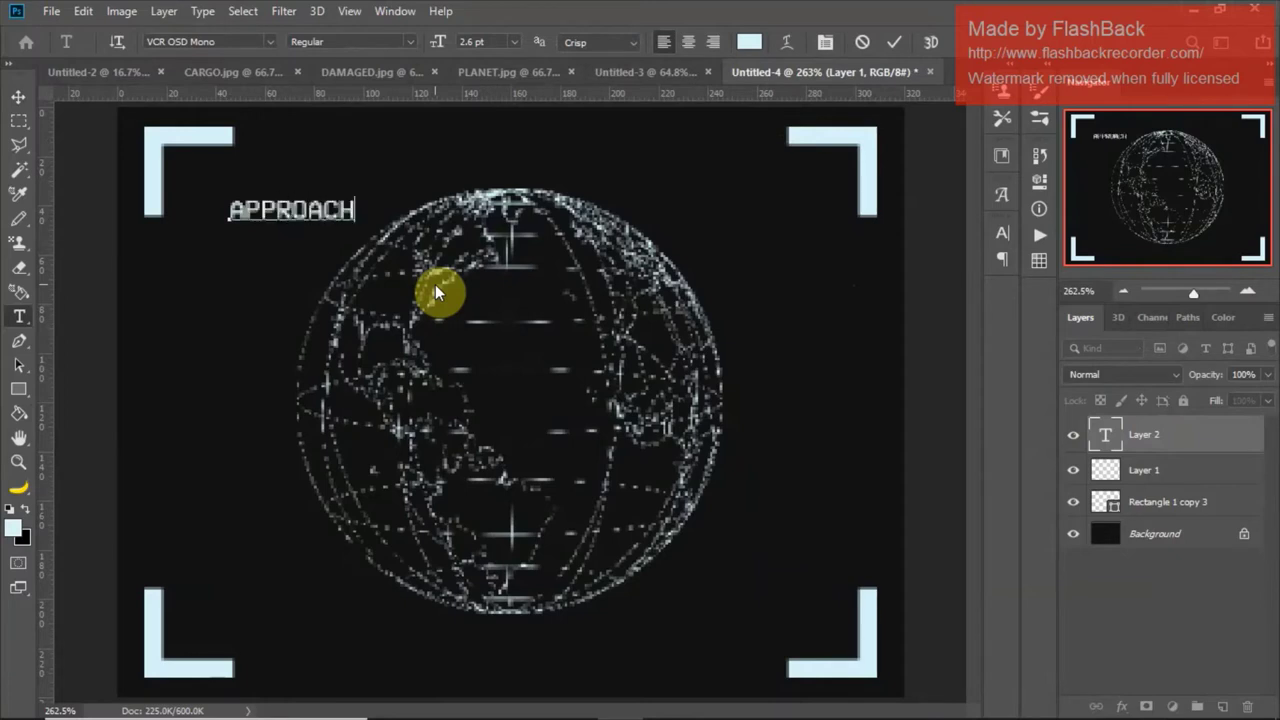
{"action": "type", "text": " VECTOR "}
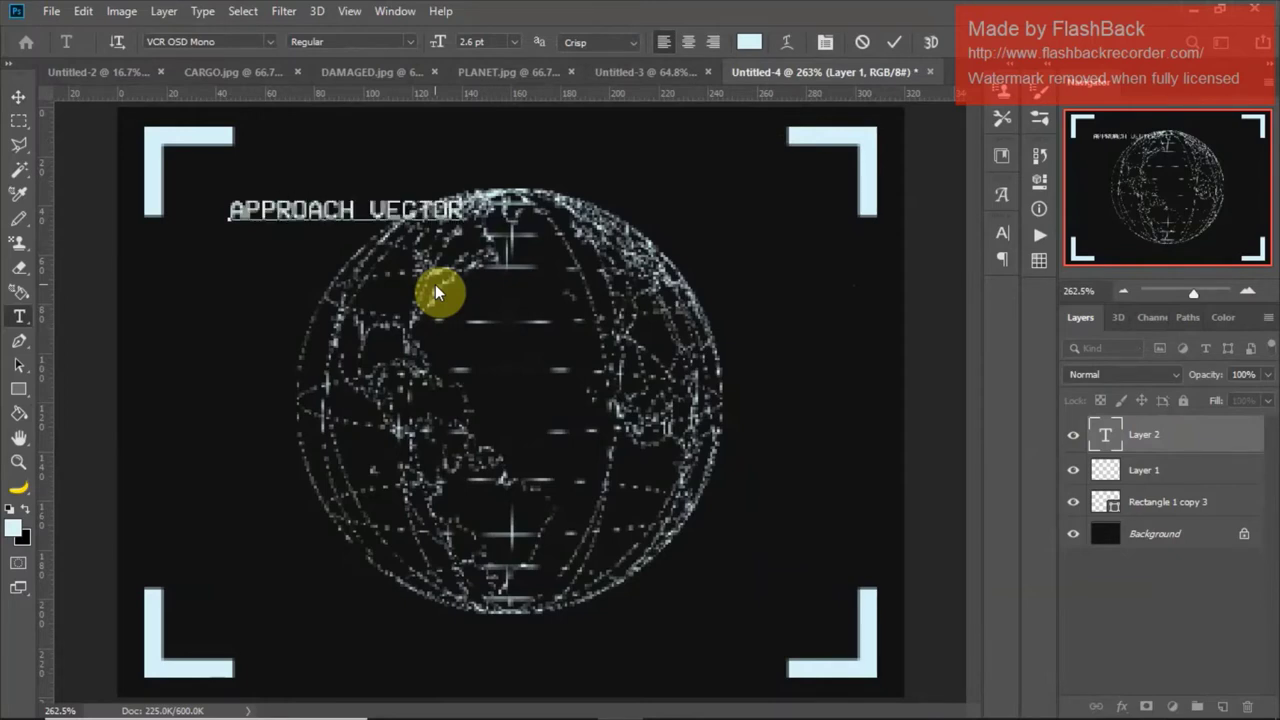
{"action": "type", "text": " 98"}
Step: Add a blank line to the text block, followed by "BURN RATE" with ".234" on the line below
{"action": "key", "text": "Return"}
{"action": "key", "text": "Return"}
{"action": "type", "text": "BURN RATE"}
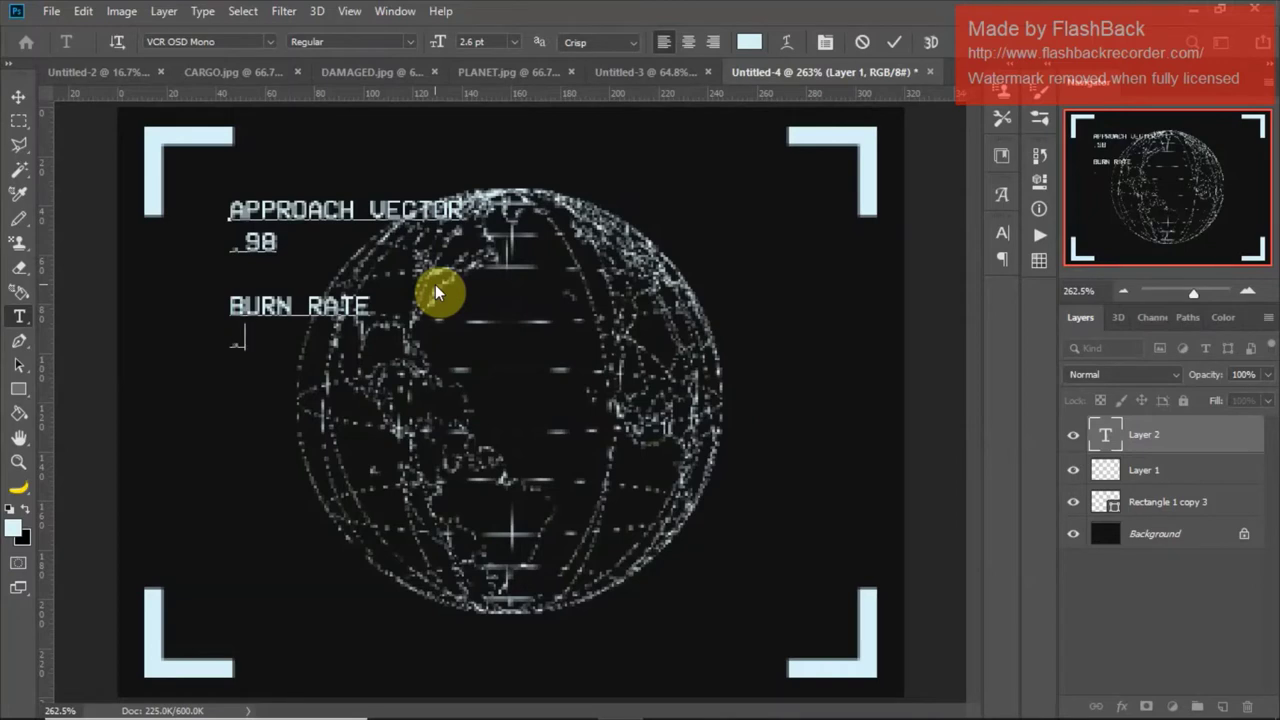
{"action": "type", "text": " 234"}
Step: Underline the "BURN RATE" and "APPROACH VECTOR" headings and commit the text
{"action": "left_click_drag", "start_coordinate": [370, 305], "coordinate": [229, 304]}
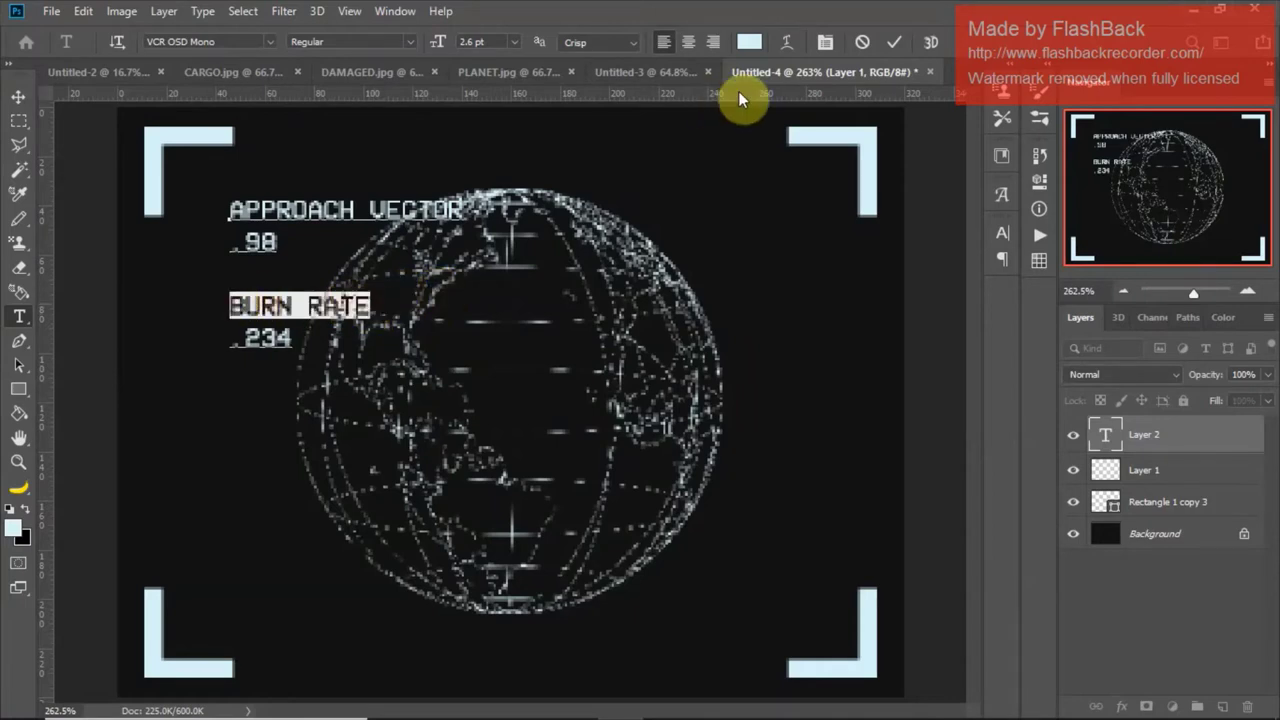
{"action": "left_click", "coordinate": [826, 41]}
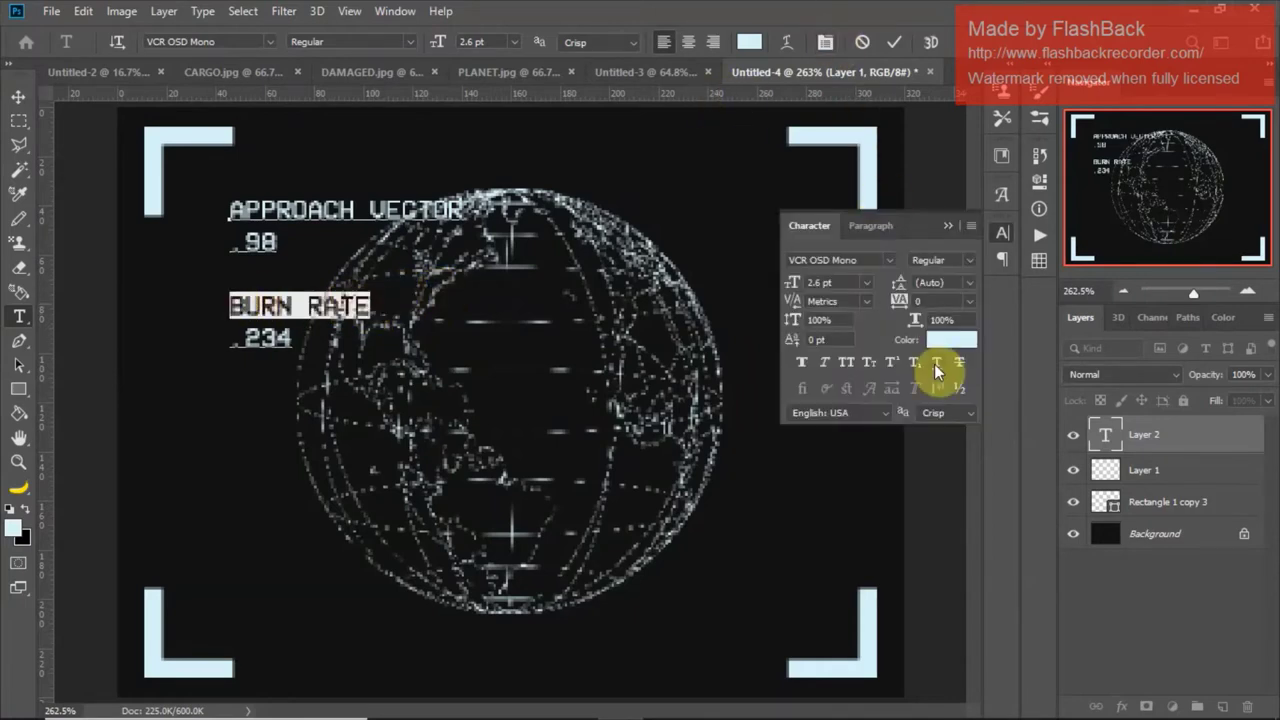
{"action": "left_click_drag", "start_coordinate": [463, 210], "coordinate": [224, 186]}
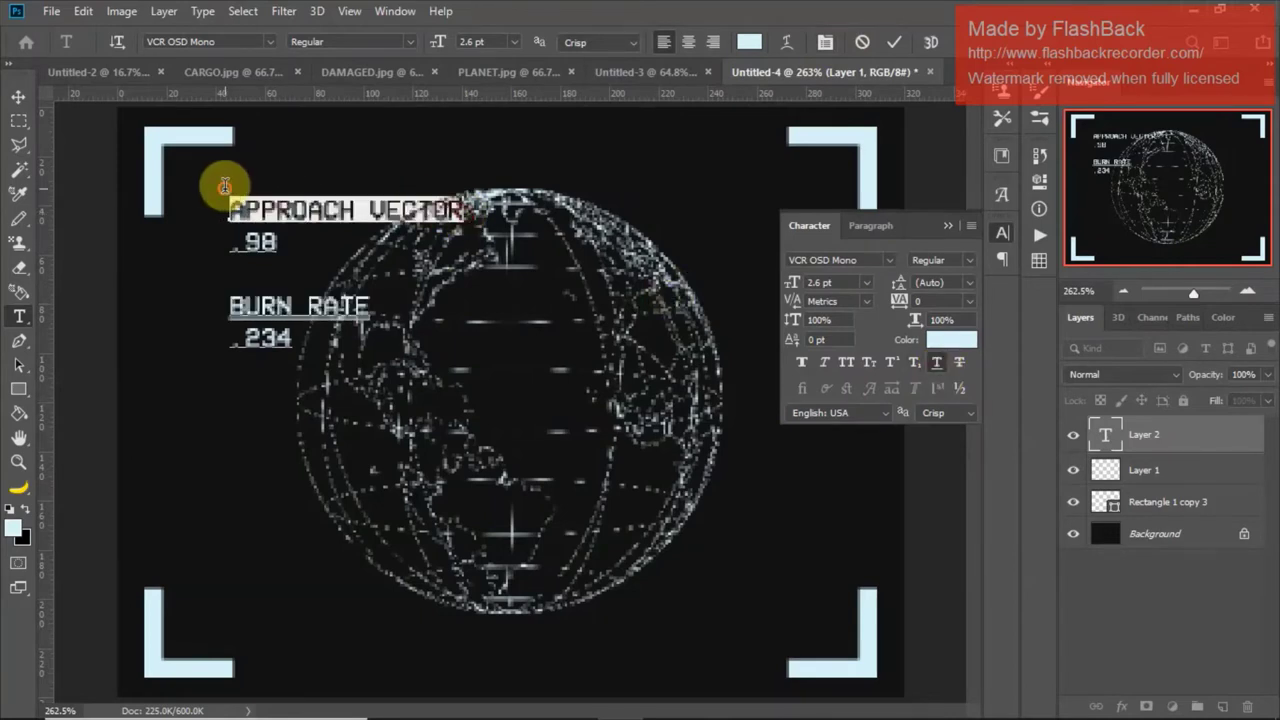
{"action": "left_click", "coordinate": [939, 362]}
{"action": "left_click", "coordinate": [18, 96]}
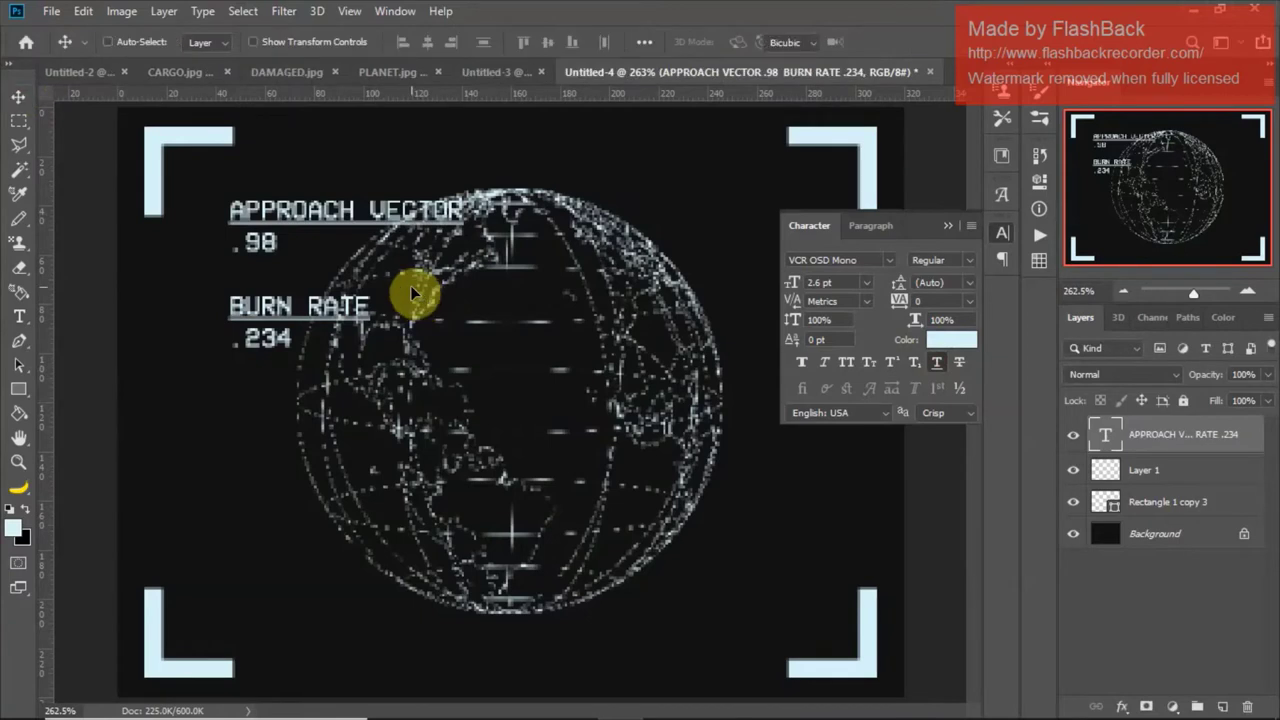
Step: Move the text block up and to the left so it sits just inside the top-left corner bracket
{"action": "key", "text": "ctrl+t"}
{"action": "left_click_drag", "start_coordinate": [372, 243], "coordinate": [313, 222]}
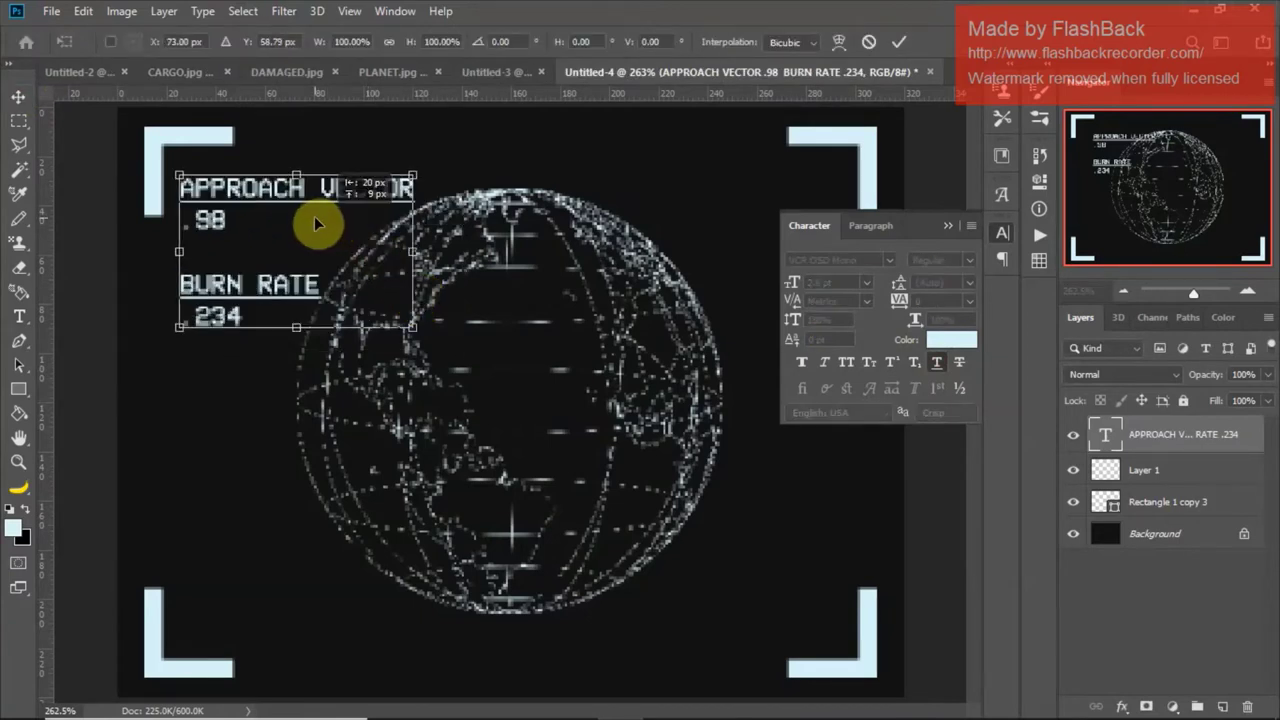
{"action": "key", "text": "Return"}
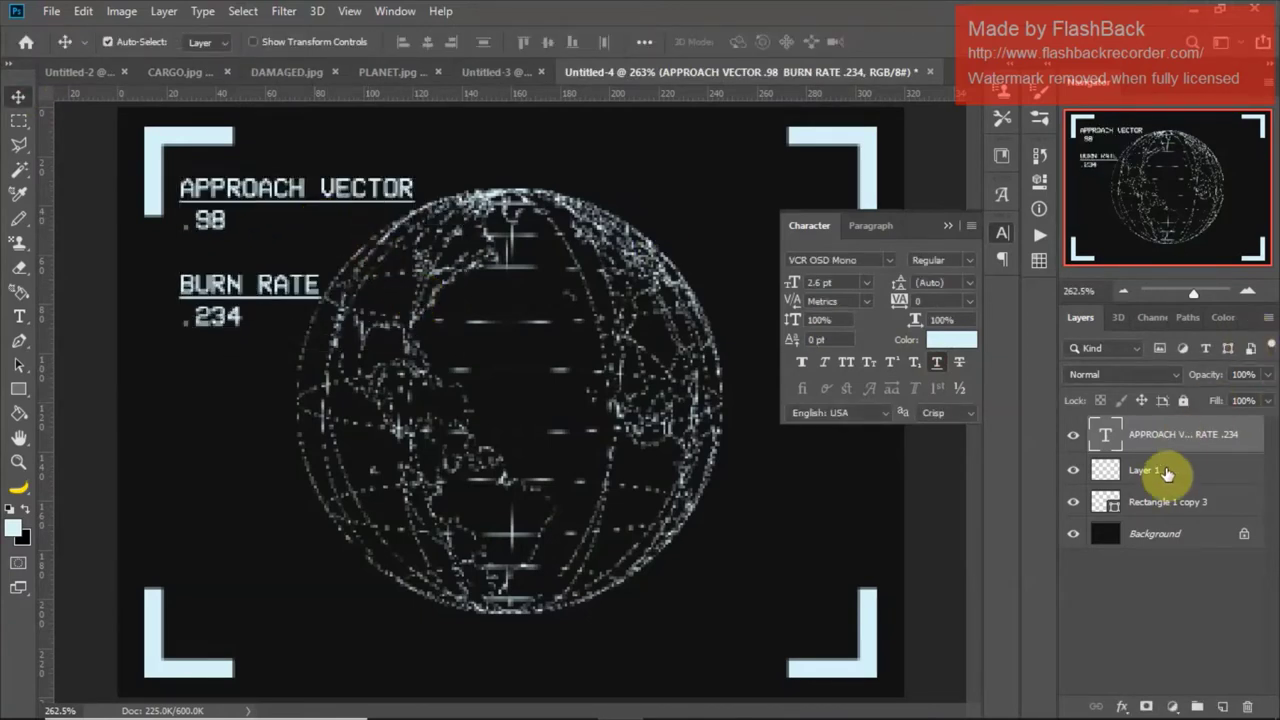
Step: Try scaling the globe on Layer 1 down unevenly about its centre, and undo that transform
{"action": "left_click", "coordinate": [1160, 470]}
{"action": "key", "text": "ctrl+t"}
{"action": "left_click_drag", "start_coordinate": [720, 184], "coordinate": [689, 191]}
{"action": "key", "text": "Return"}
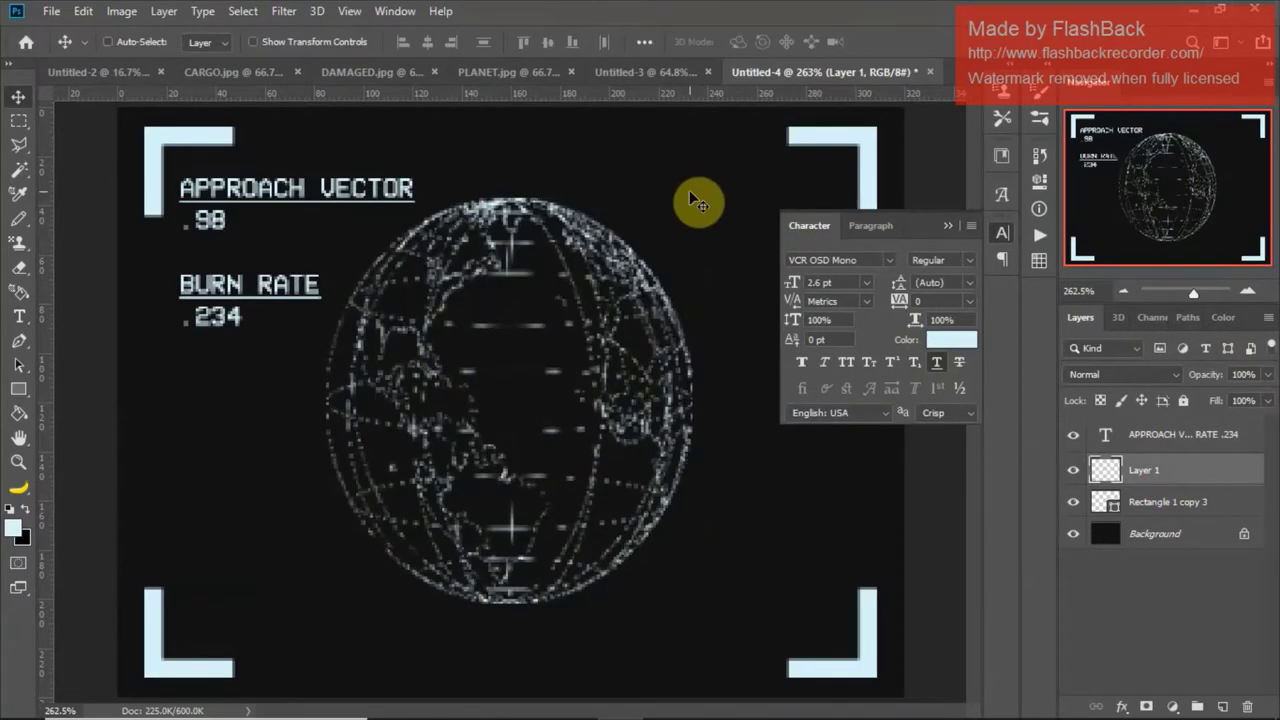
{"action": "key", "text": "ctrl+z"}
Step: Scale the globe down slightly and proportionally about its centre
{"action": "key", "text": "ctrl+t"}
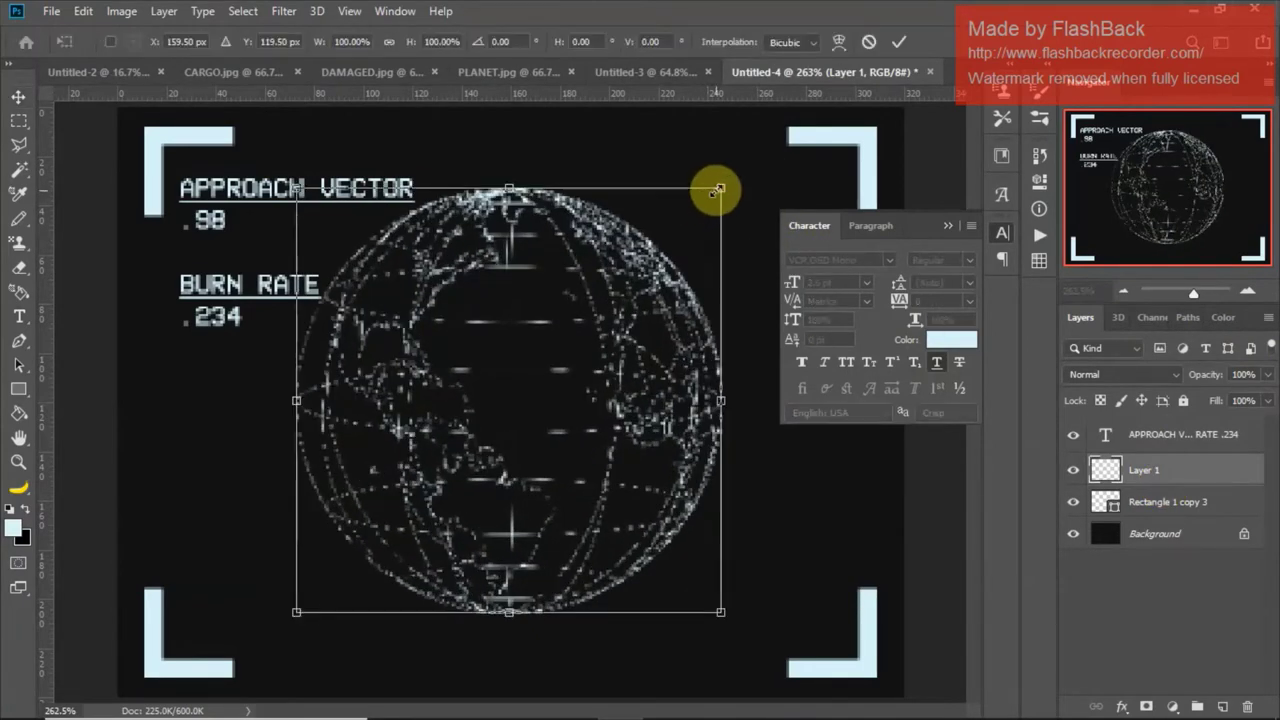
{"action": "left_click_drag", "start_coordinate": [716, 190], "coordinate": [694, 197]}
{"action": "key", "text": "Return"}
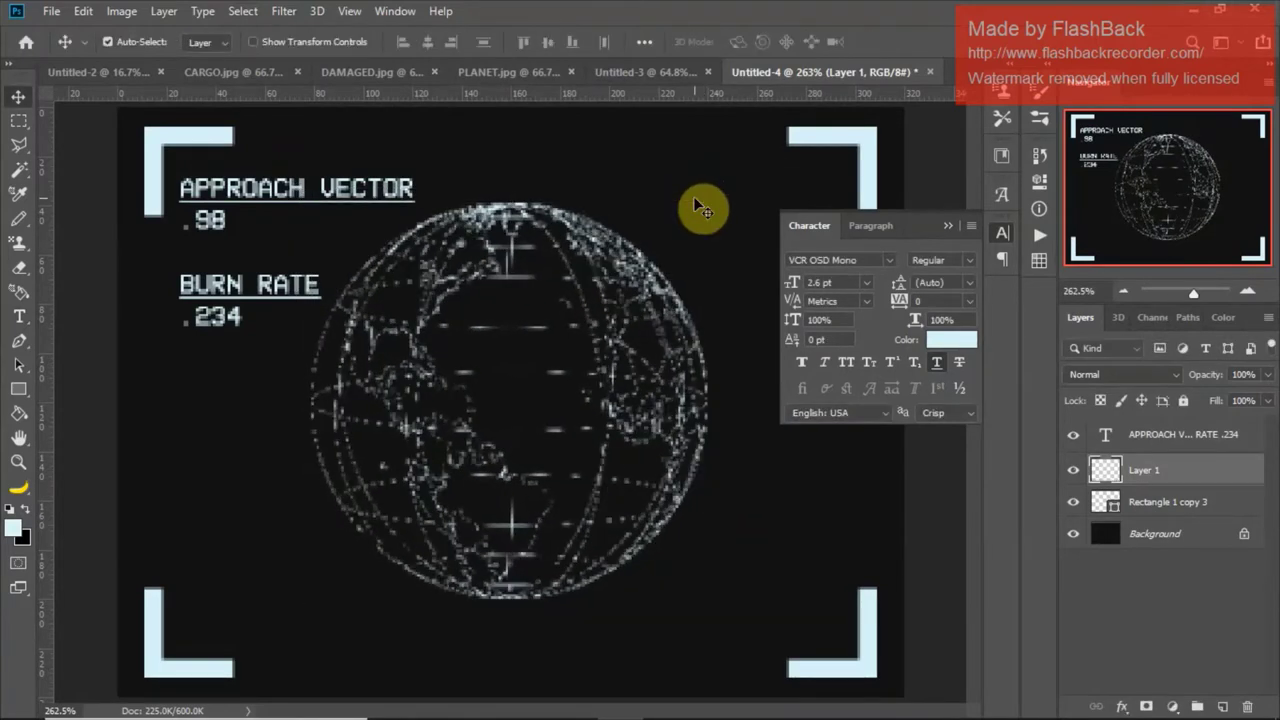
Step: Scale the APPROACH VECTOR and BURN RATE text block down to a font size of 1.9 pt so it clears the globe
{"action": "left_click", "coordinate": [1174, 440]}
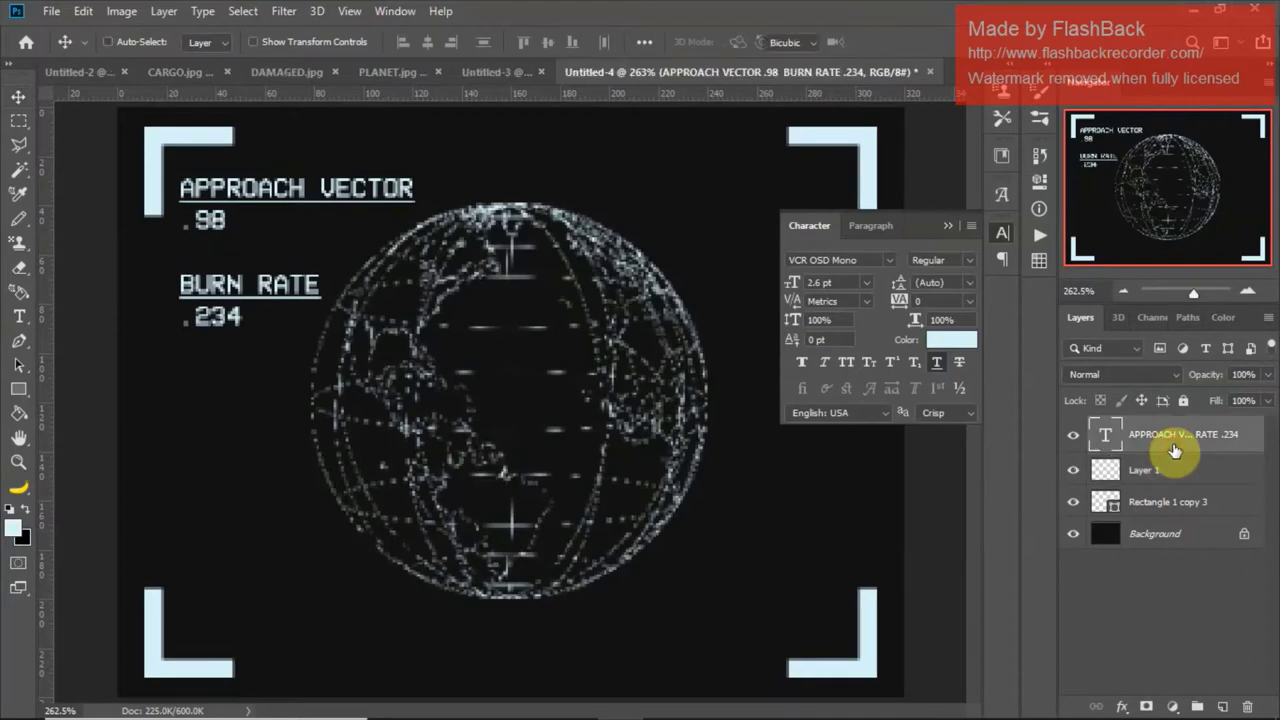
{"action": "key", "text": "ctrl+t"}
{"action": "mouse_move", "coordinate": [368, 288]}
{"action": "left_mouse_down"}
{"action": "mouse_move", "coordinate": [343, 271]}
{"action": "mouse_move", "coordinate": [360, 288]}
{"action": "left_mouse_up"}
{"action": "key", "text": "Return"}
{"action": "key", "text": "ctrl+r"}
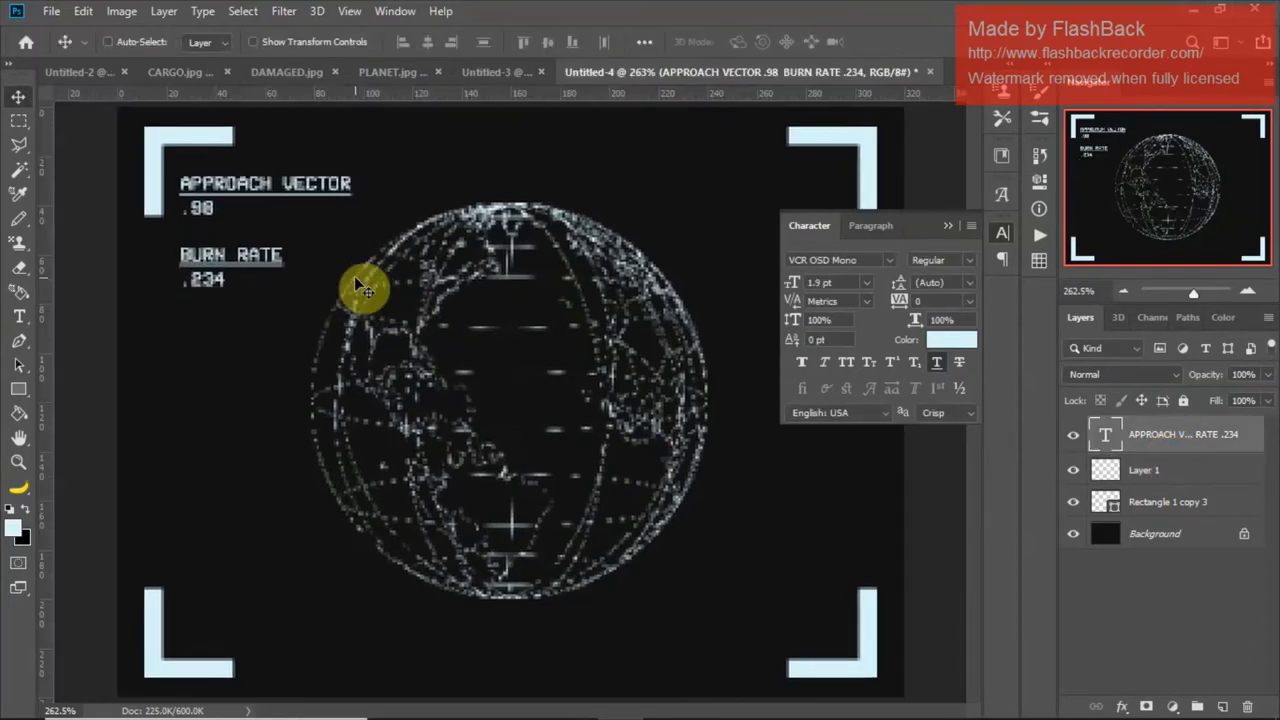
Step: Nudge the text block about 4 px right and 1 px down, and close the character settings
{"action": "key", "text": "ctrl+t"}
{"action": "left_click_drag", "start_coordinate": [240, 186], "coordinate": [250, 189]}
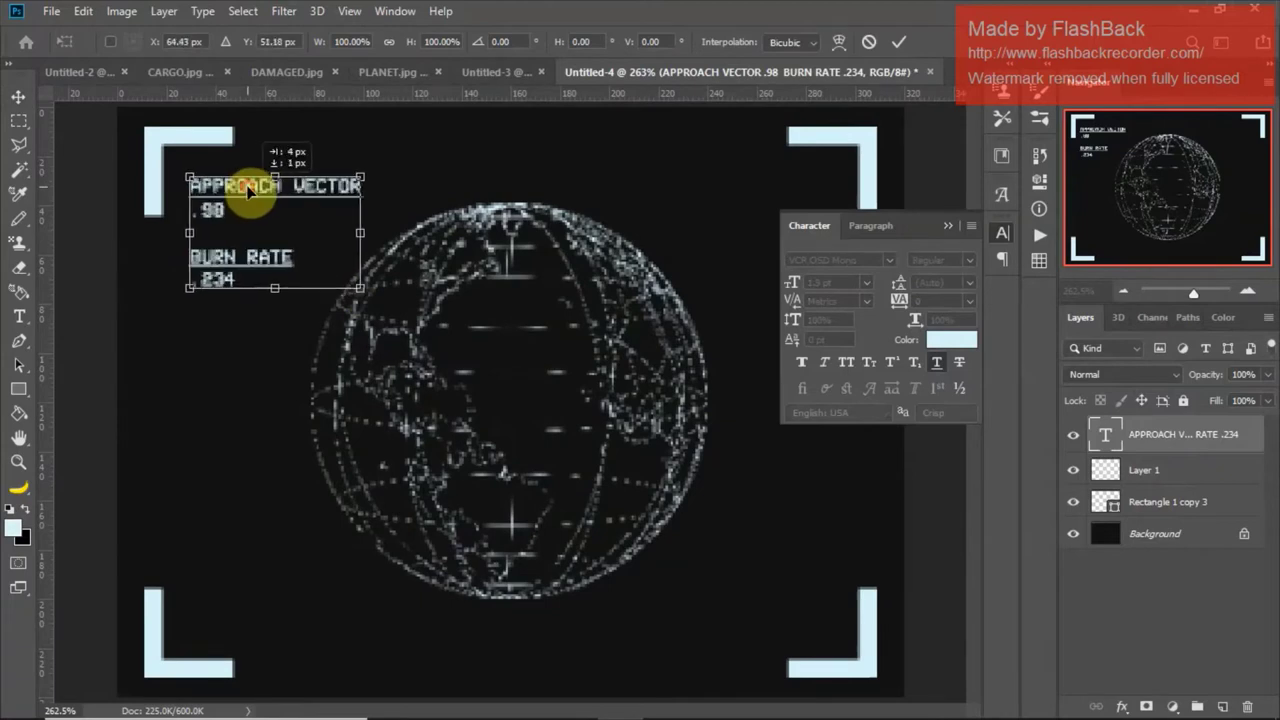
{"action": "key", "text": "Return"}
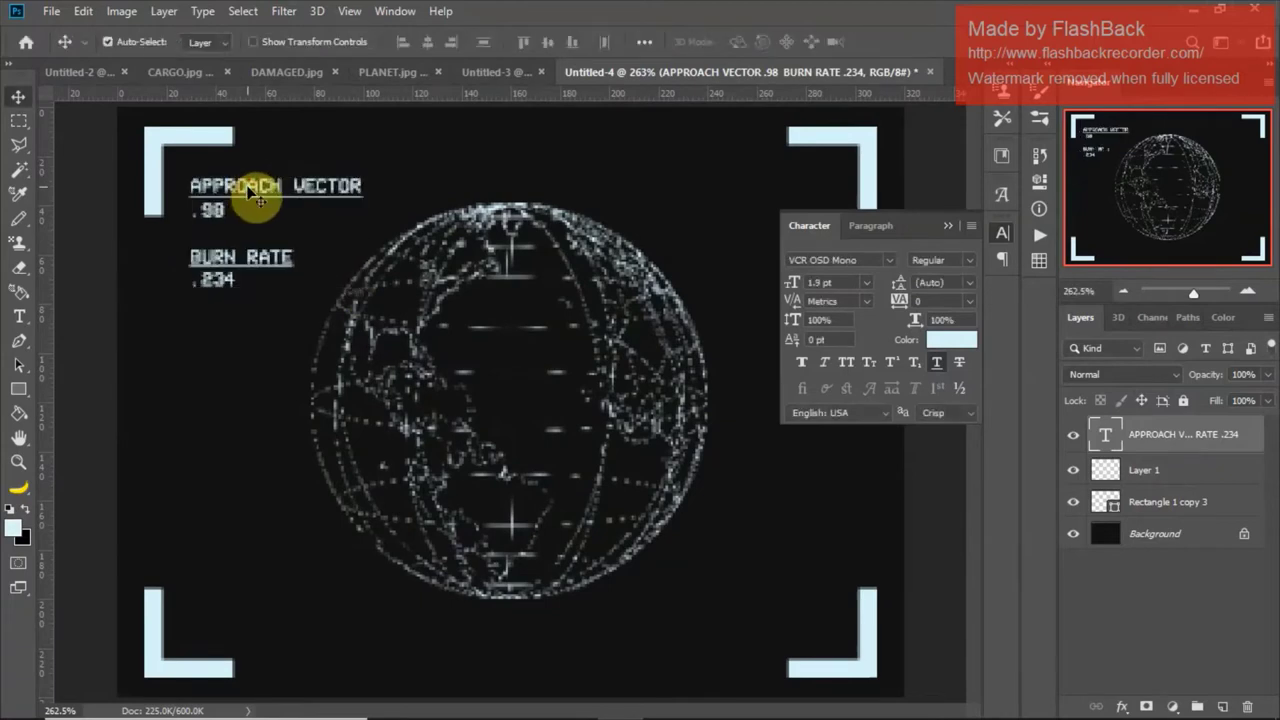
{"action": "left_click", "coordinate": [947, 225]}
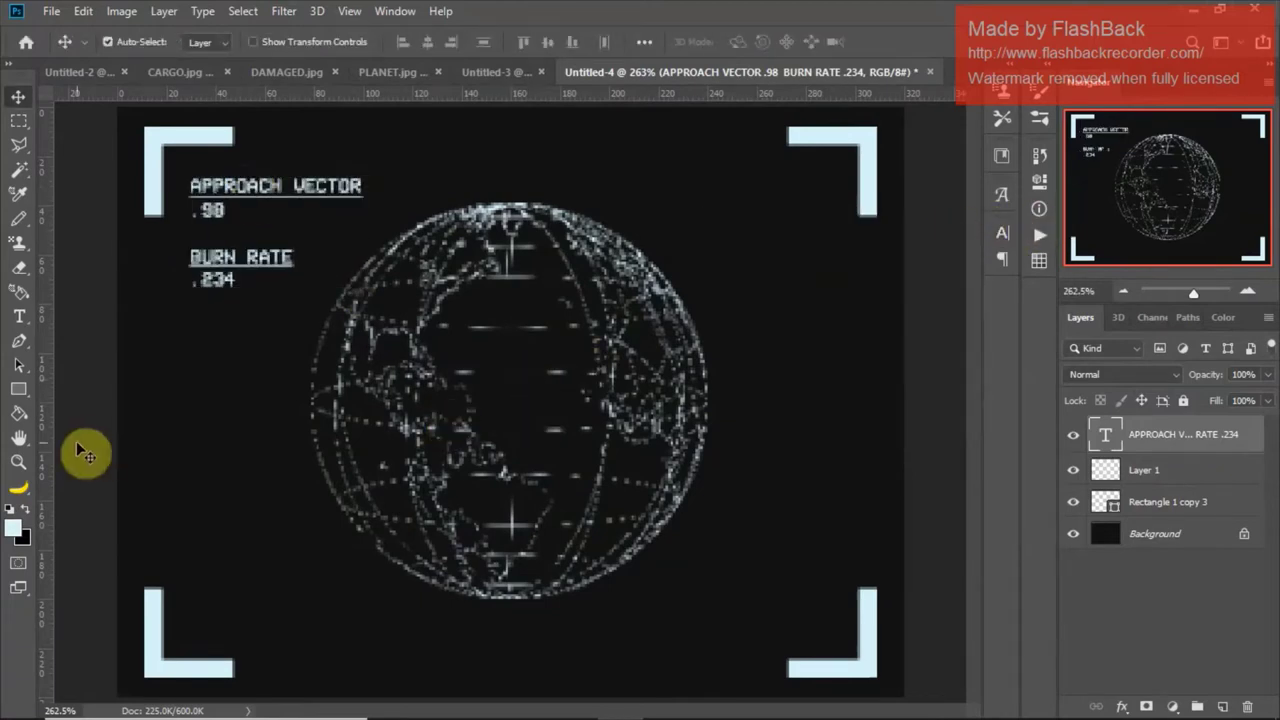
Step: Draw a thin horizontal rectangle about 107 px wide and 2 px high across the globe's middle on a new layer
{"action": "left_click", "coordinate": [20, 392]}
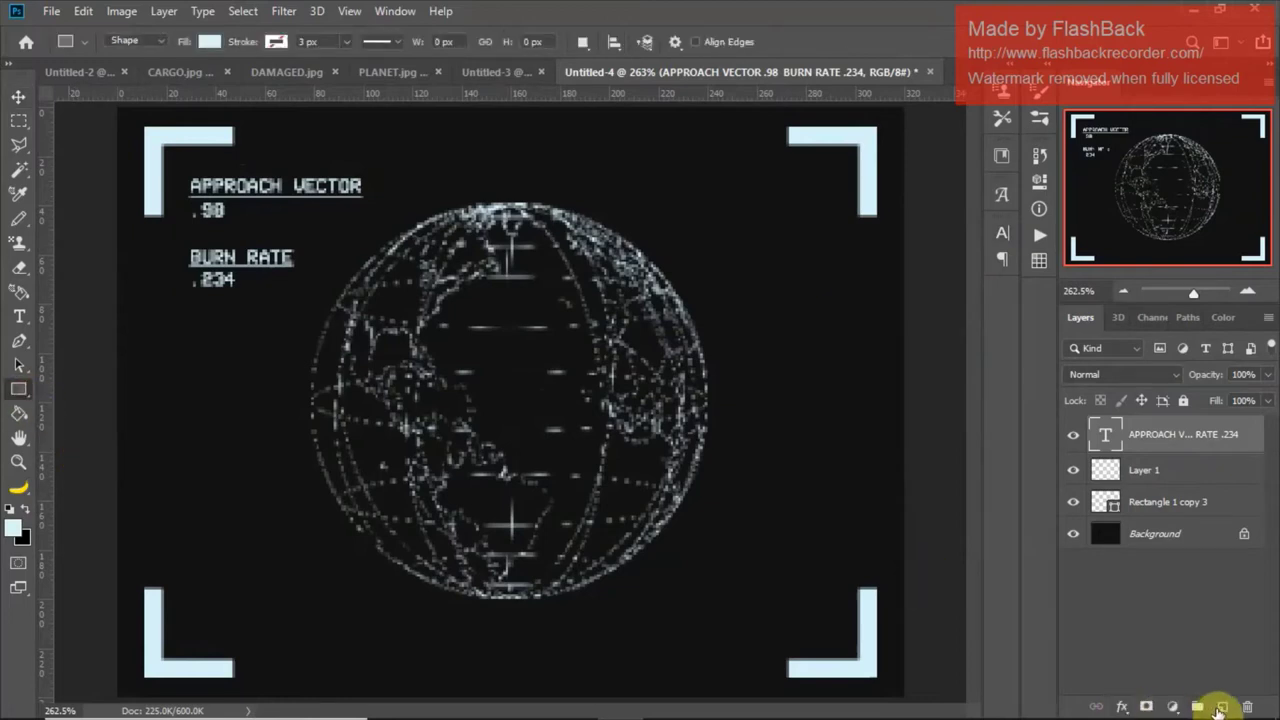
{"action": "left_click", "coordinate": [1222, 707]}
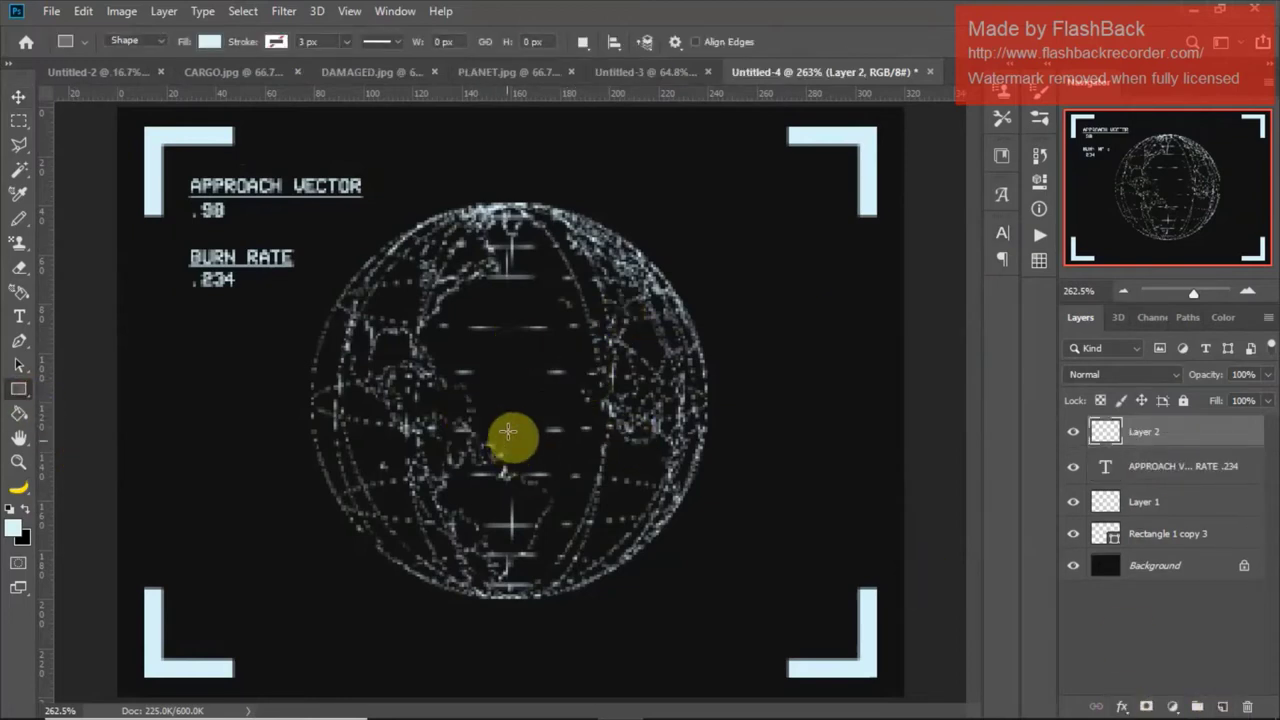
{"action": "left_click_drag", "start_coordinate": [462, 404], "coordinate": [638, 404]}
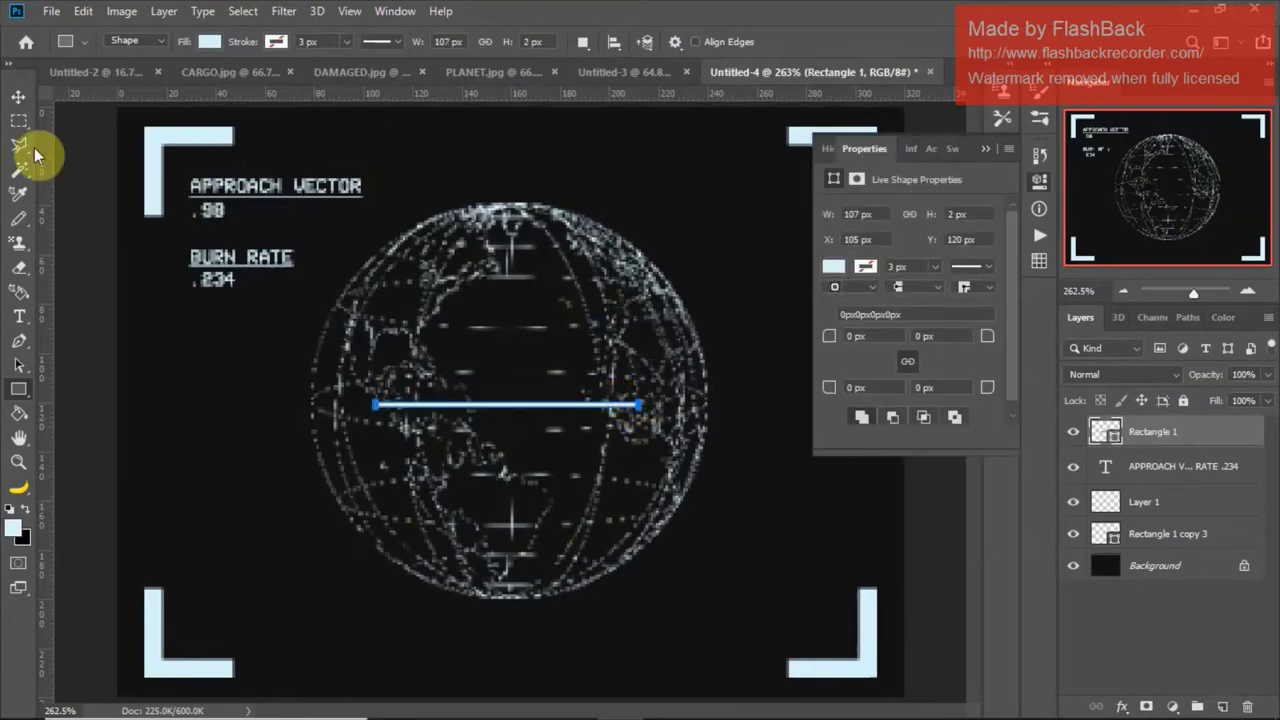
Step: Move the thin line to the globe's upper right and lengthen it to about 128 px, extending beyond the globe's right edge
{"action": "left_click", "coordinate": [18, 100]}
{"action": "key", "text": "ctrl+t"}
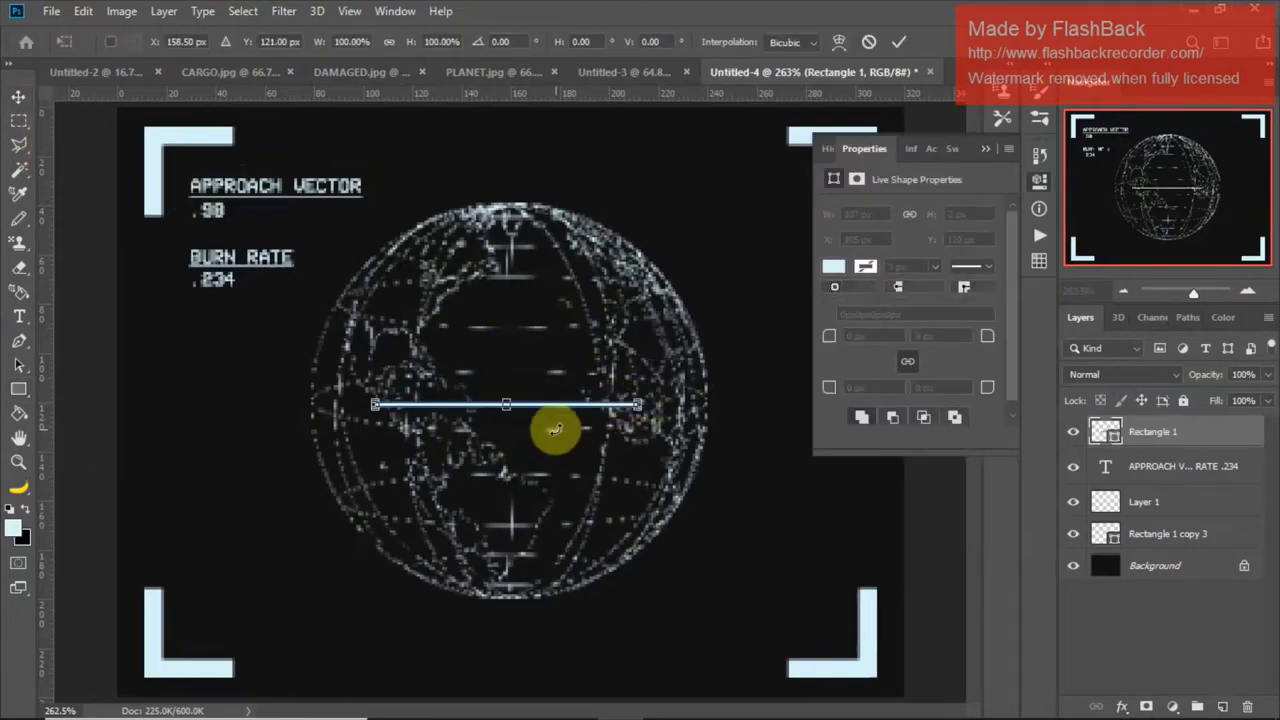
{"action": "left_click_drag", "start_coordinate": [529, 403], "coordinate": [677, 314]}
{"action": "left_click", "coordinate": [985, 152]}
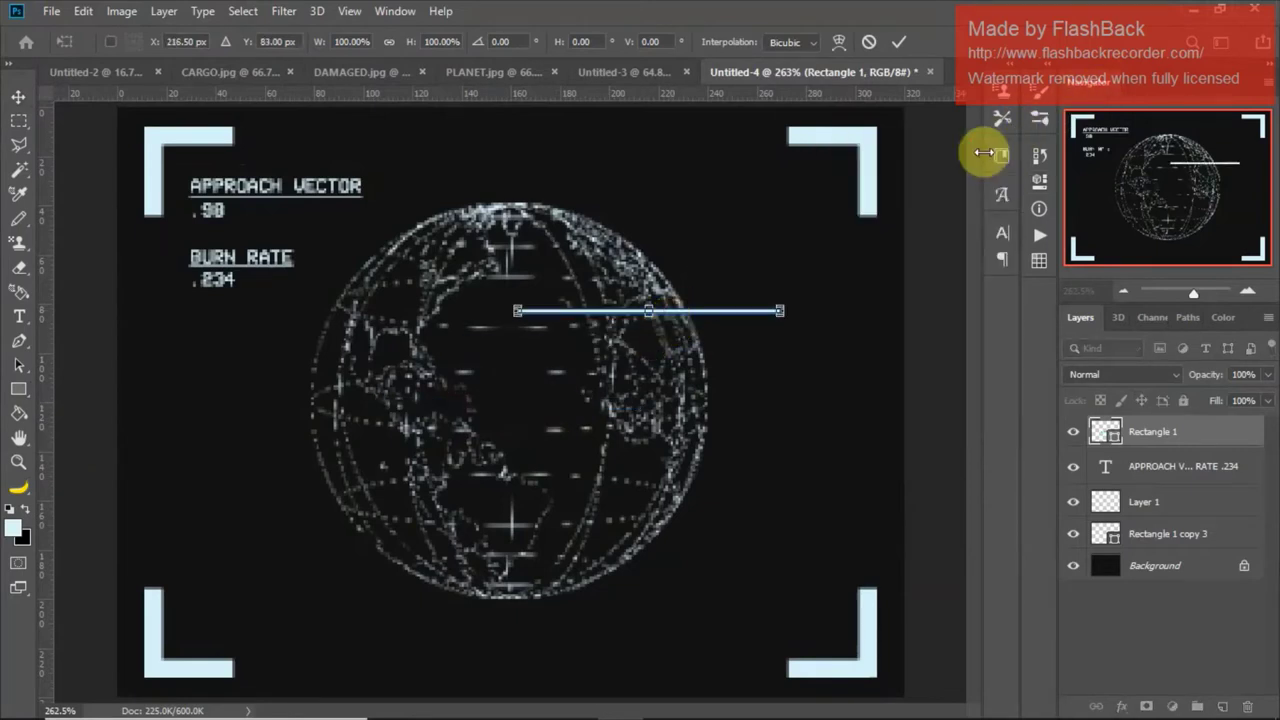
{"action": "left_click_drag", "start_coordinate": [786, 310], "coordinate": [835, 308]}
{"action": "key", "text": "Return"}
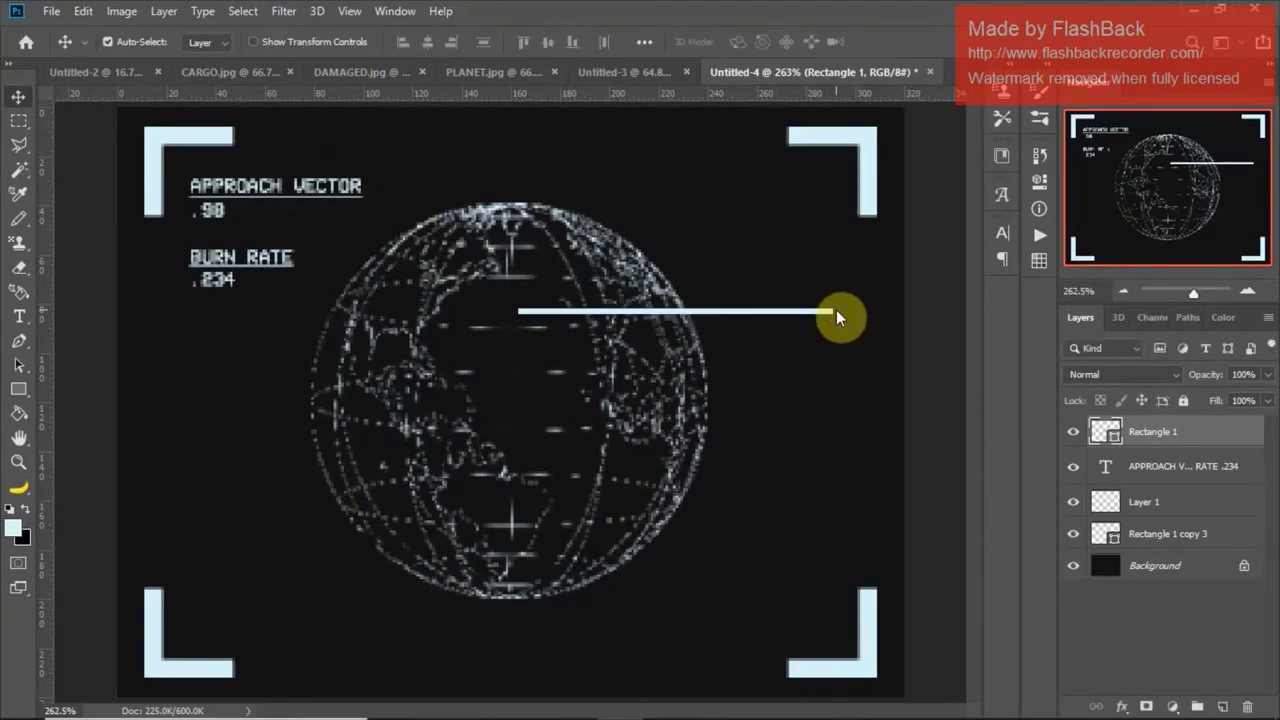
Step: Draw a circle about 16 px in diameter with the Ellipse tool on a new layer, over the globe's upper-left area
{"action": "left_click", "coordinate": [12, 393]}
{"action": "left_click", "coordinate": [12, 393]}
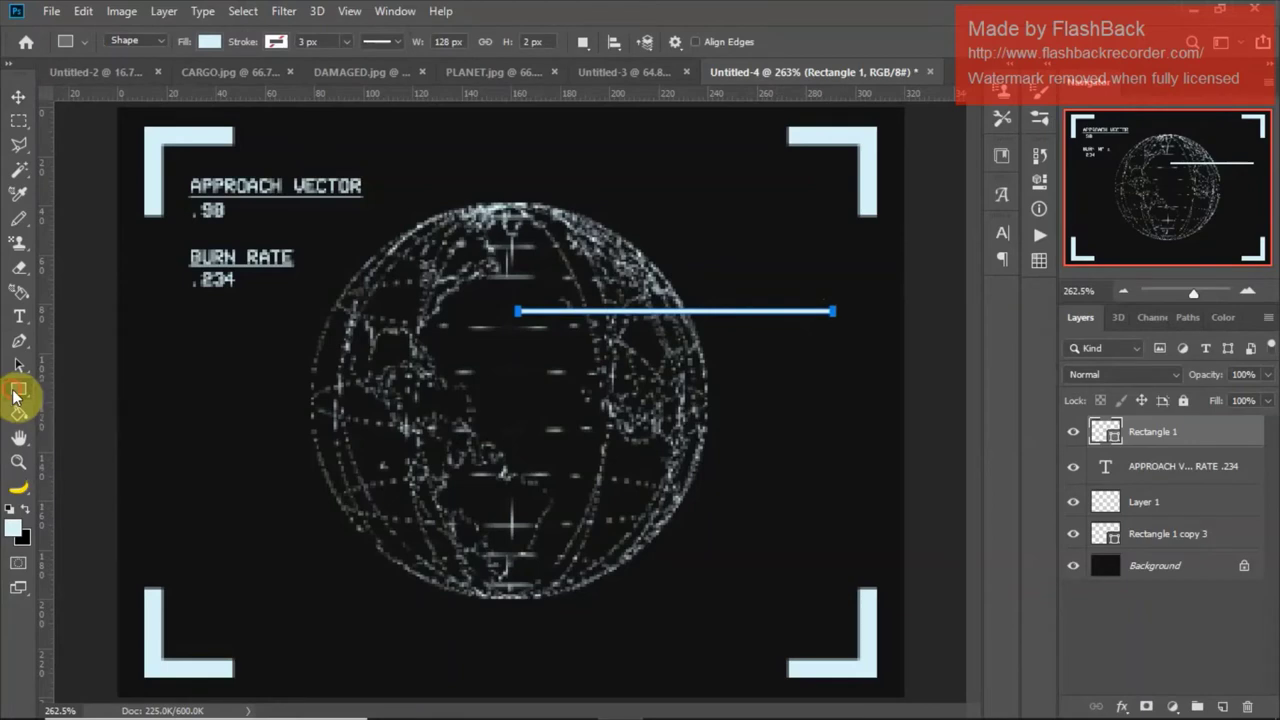
{"action": "right_click", "coordinate": [12, 393]}
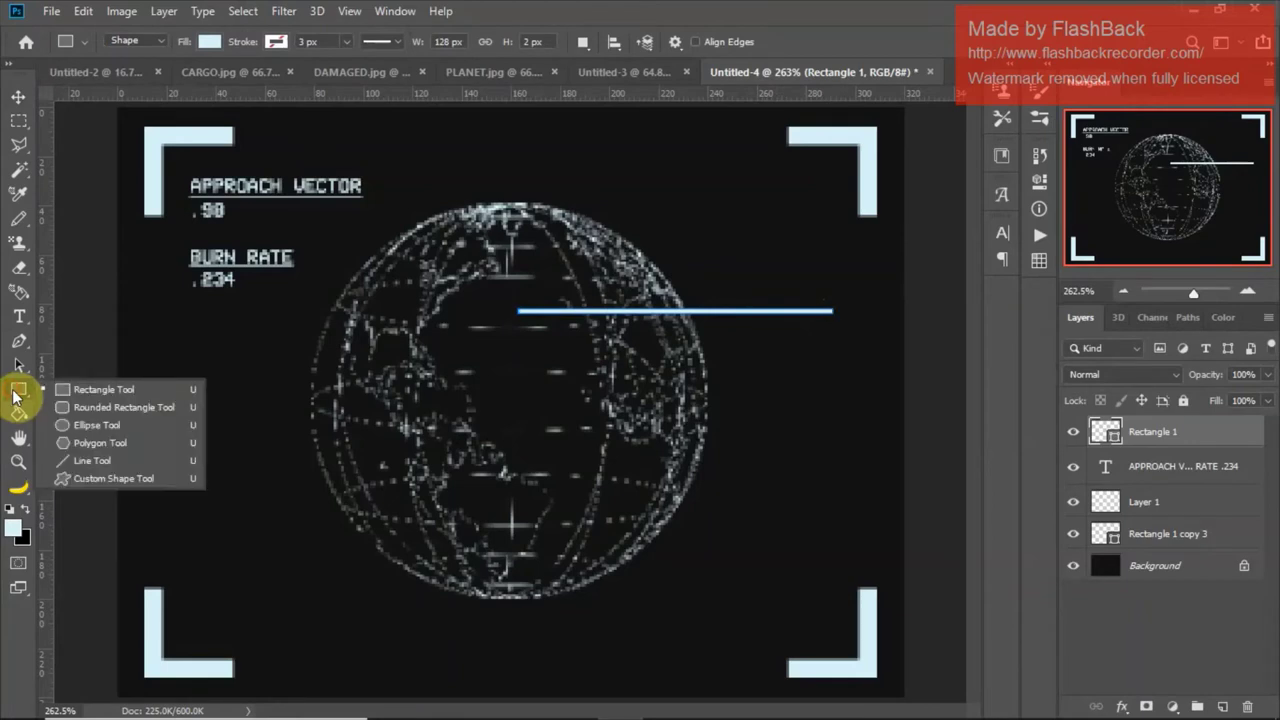
{"action": "left_click", "coordinate": [104, 425]}
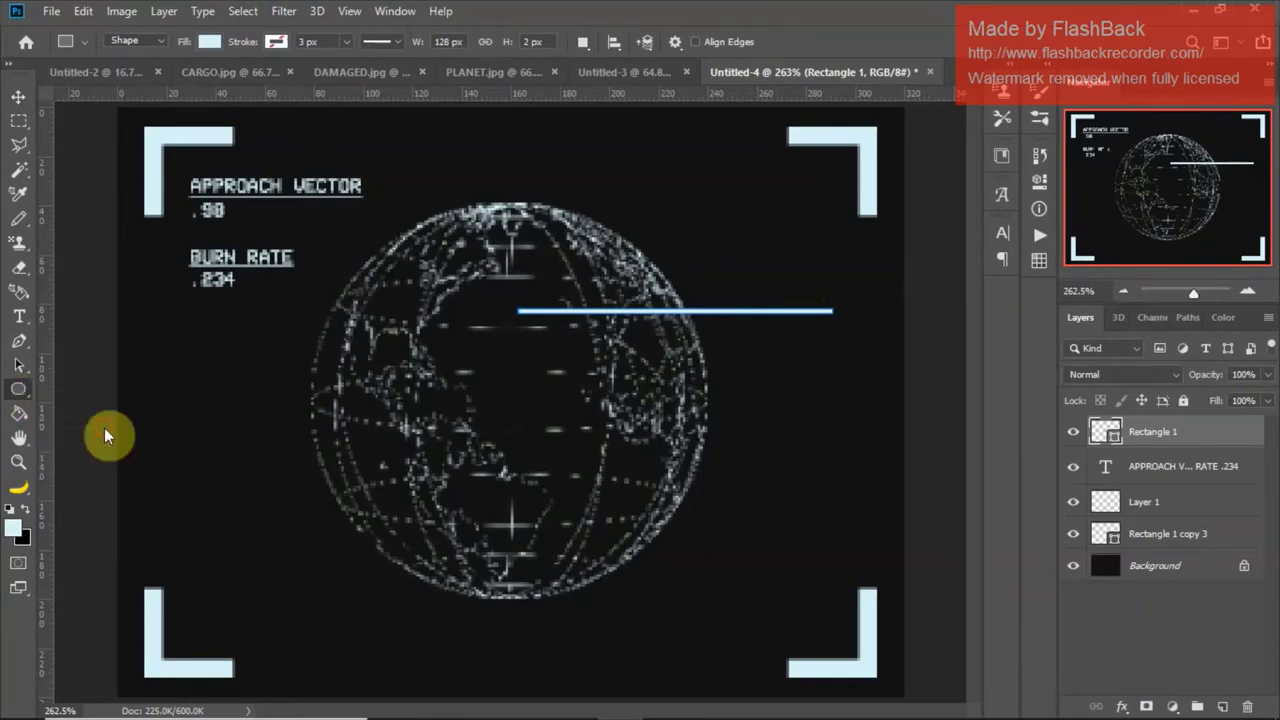
{"action": "left_click", "coordinate": [1222, 707]}
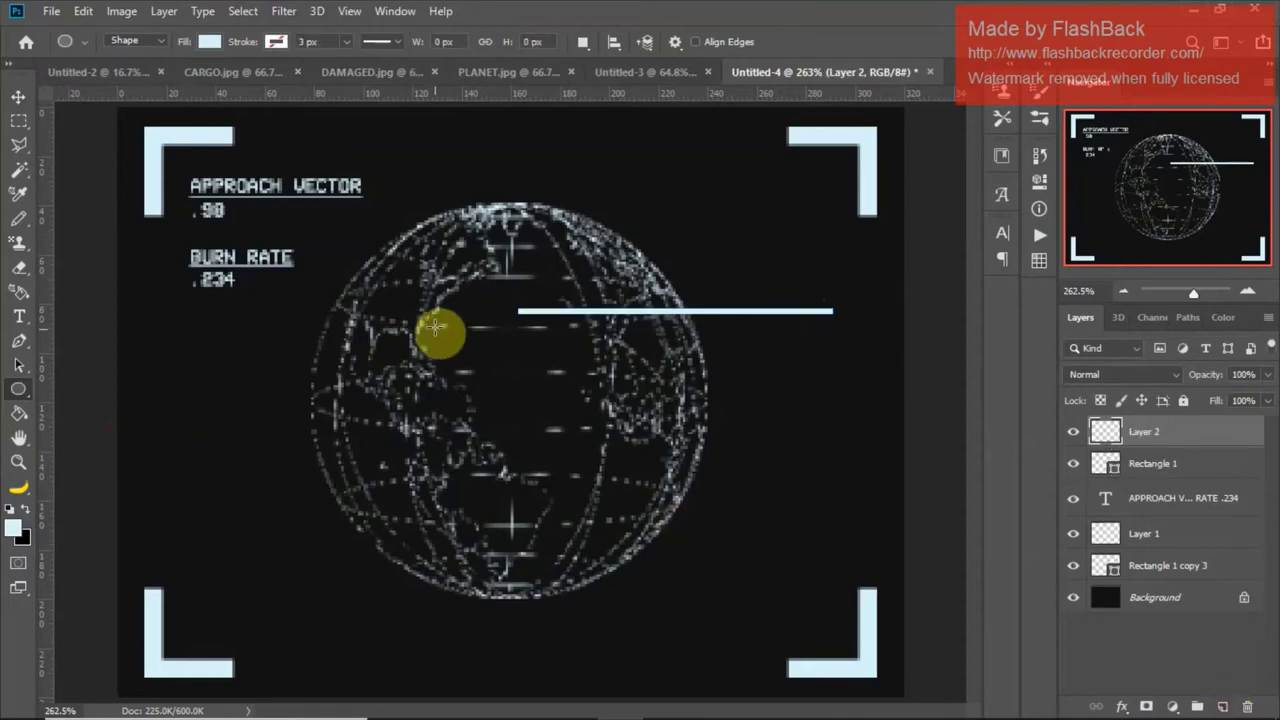
{"action": "left_click_drag", "start_coordinate": [432, 318], "coordinate": [409, 300]}
Step: Scale the circle down to about 10 px and place it at the left end of the thin line
{"action": "left_click", "coordinate": [18, 100]}
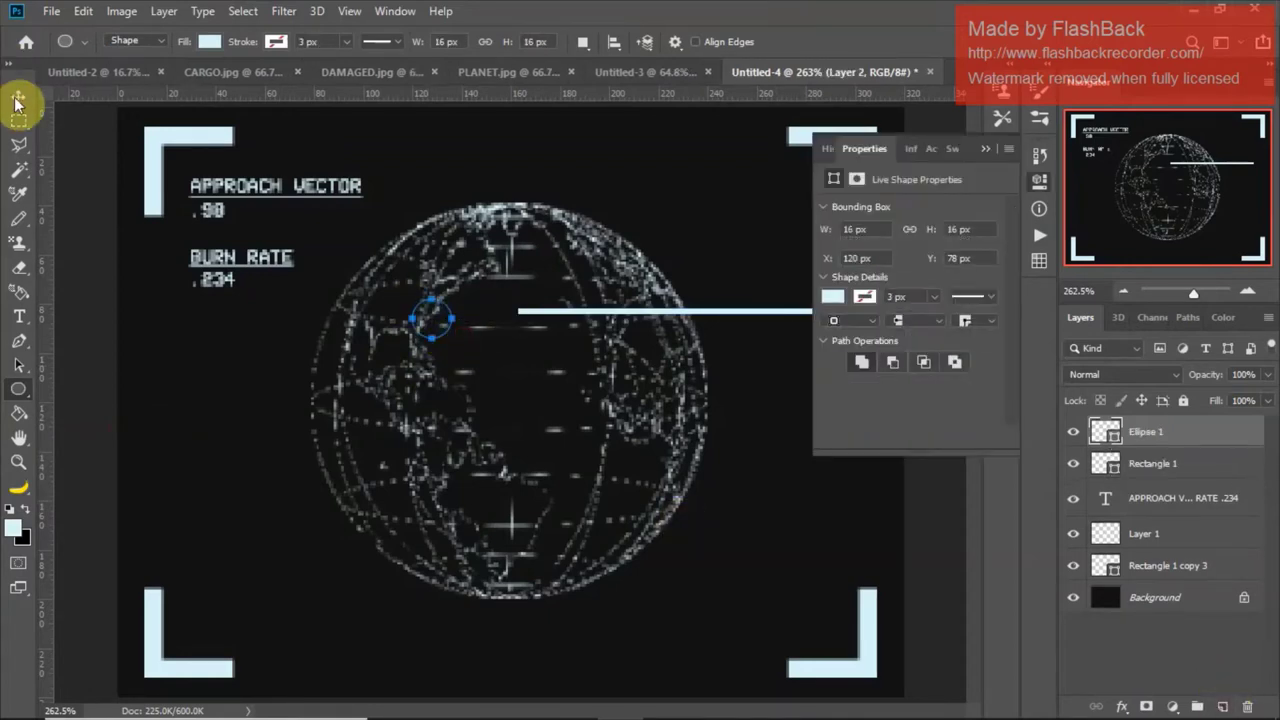
{"action": "key", "text": "ctrl+t"}
{"action": "left_click_drag", "start_coordinate": [443, 306], "coordinate": [505, 316]}
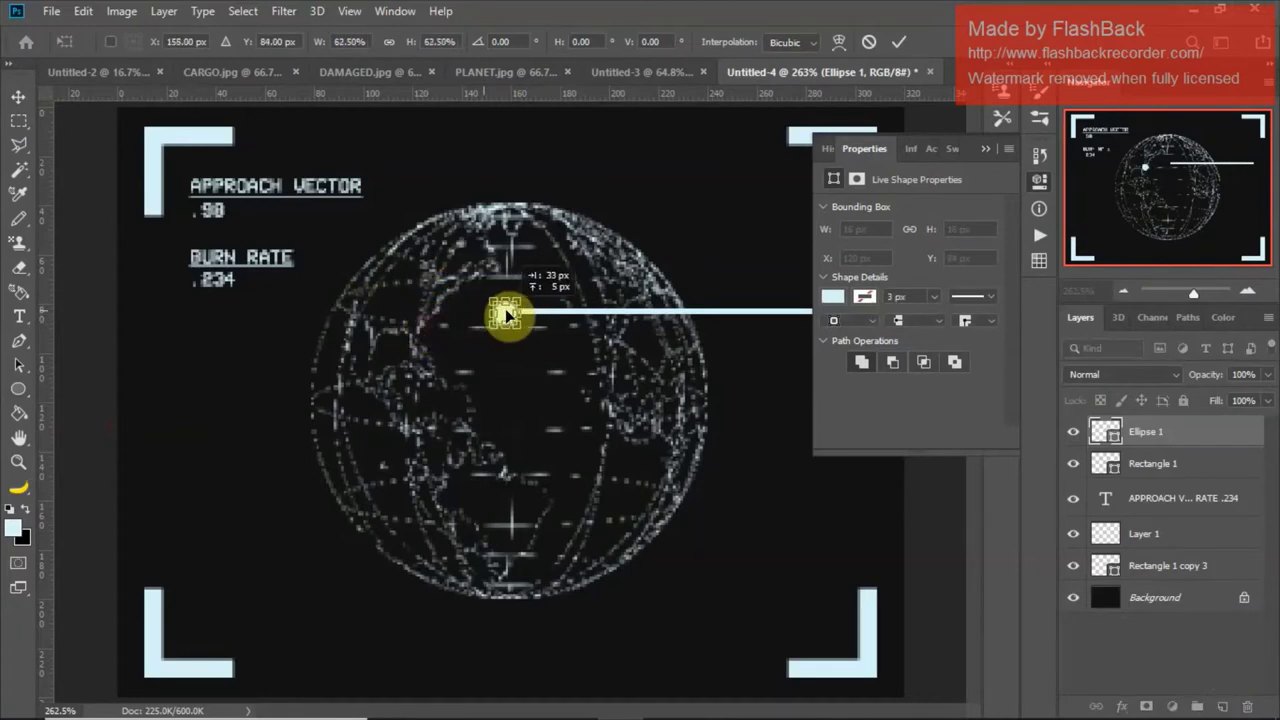
{"action": "key", "text": "Return"}
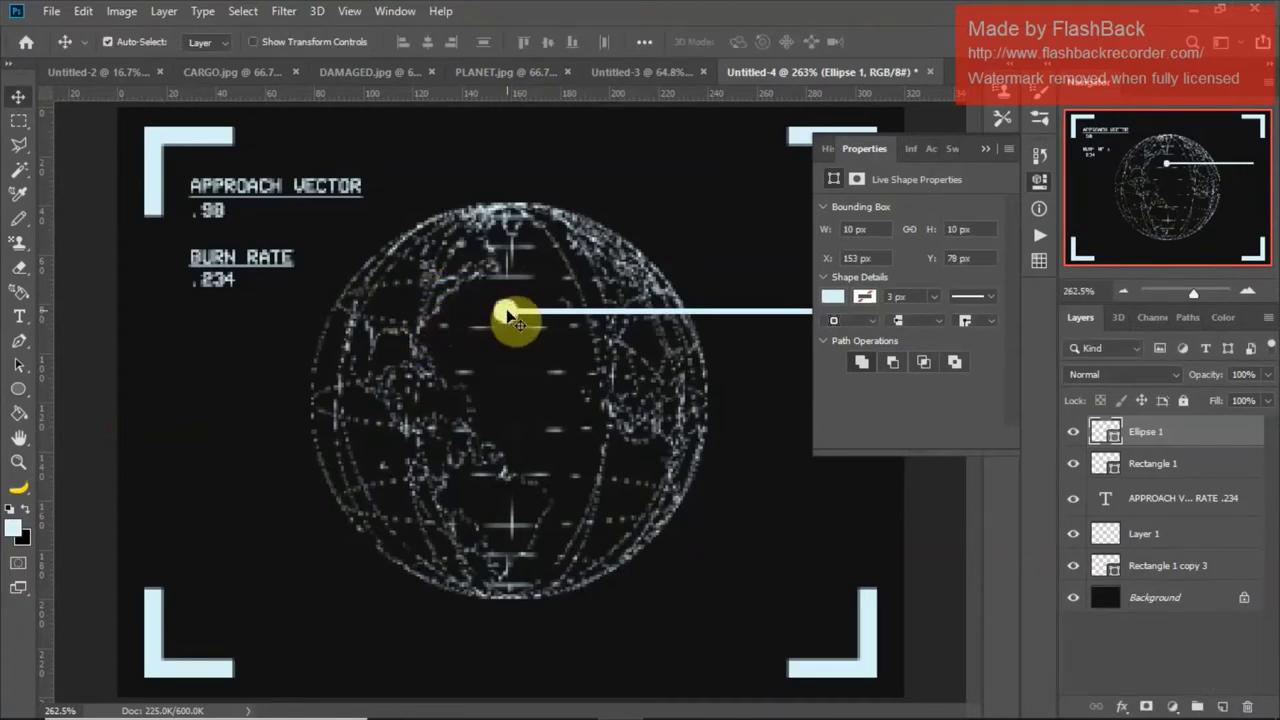
Step: Merge the circle and thin line layers into a single callout shape layer
{"action": "left_click", "coordinate": [1150, 470], "text": "shift"}
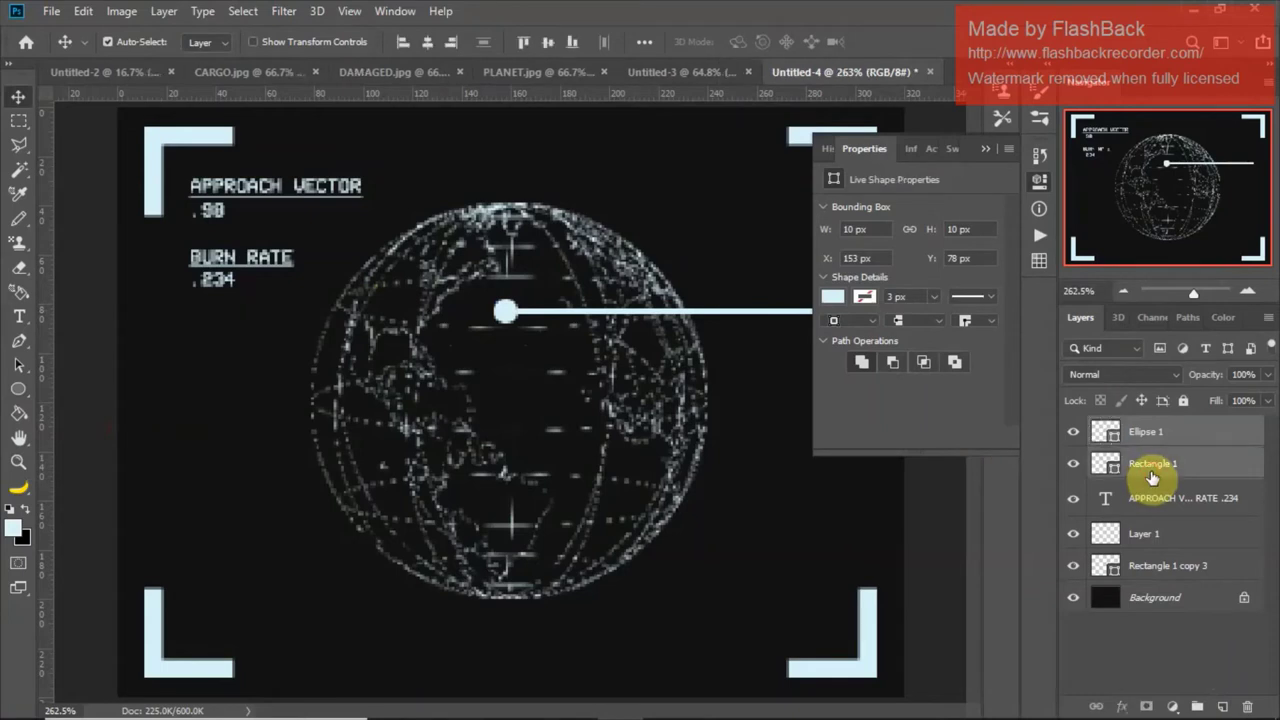
{"action": "left_click", "coordinate": [986, 157]}
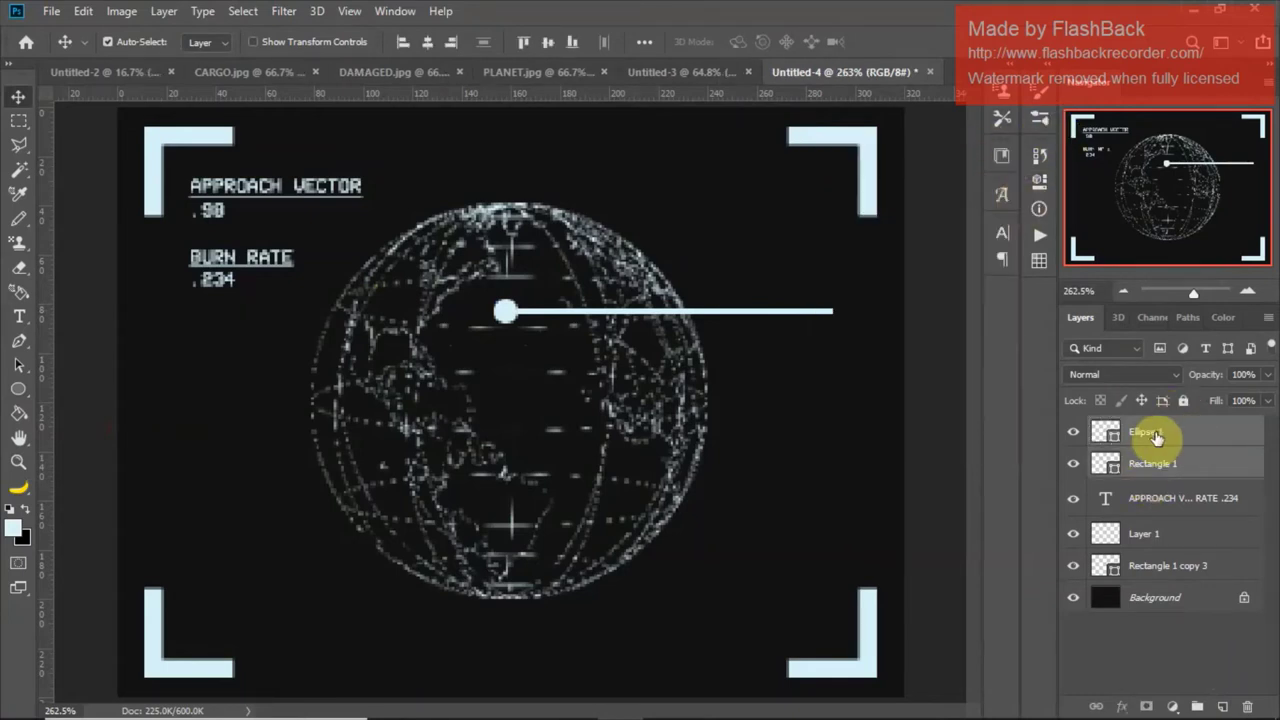
{"action": "key", "text": "ctrl+e"}
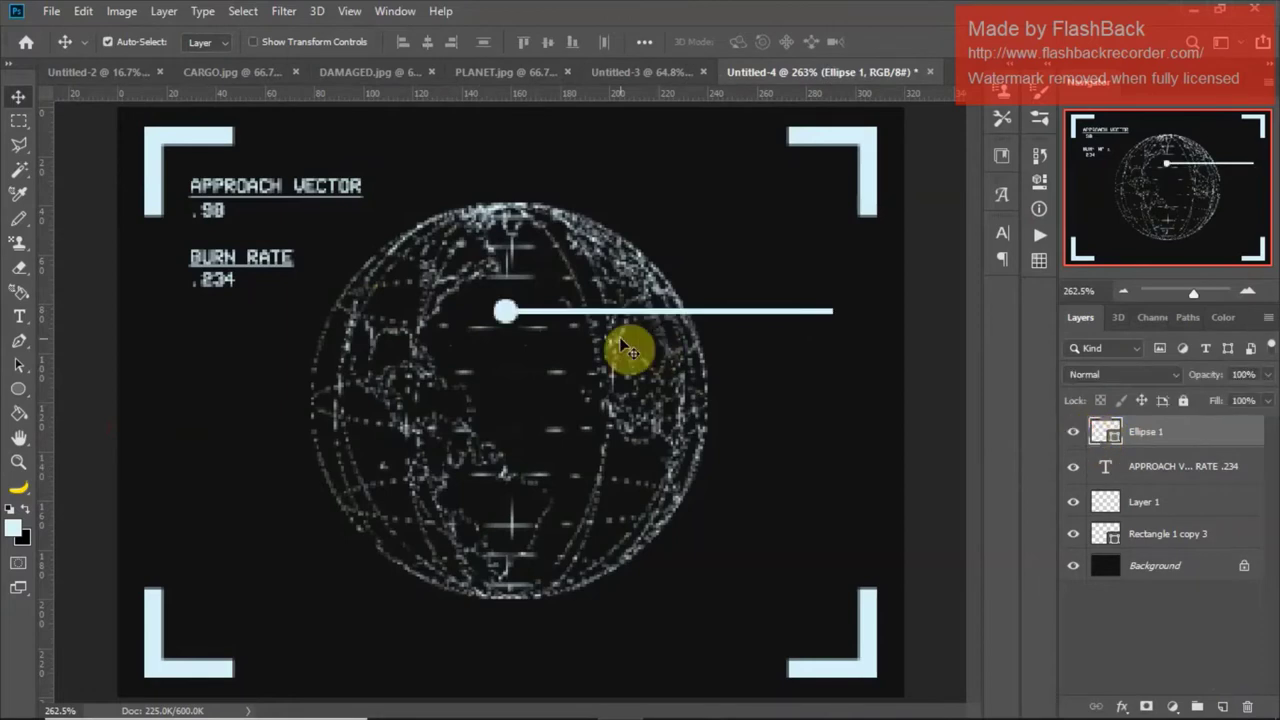
Step: Add the text "TARGET POINT" on a new text layer above the right half of the callout line
{"action": "key", "text": "t"}
{"action": "left_click", "coordinate": [830, 278]}
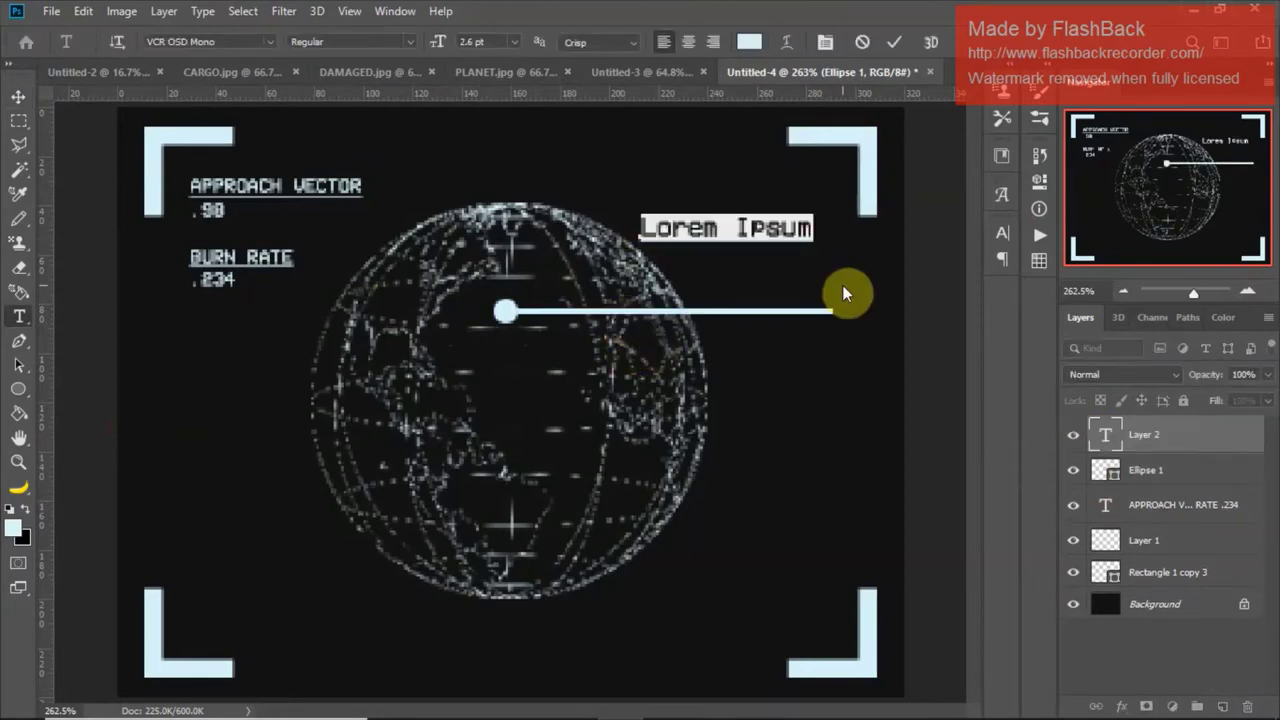
{"action": "type", "text": "TARGE"}
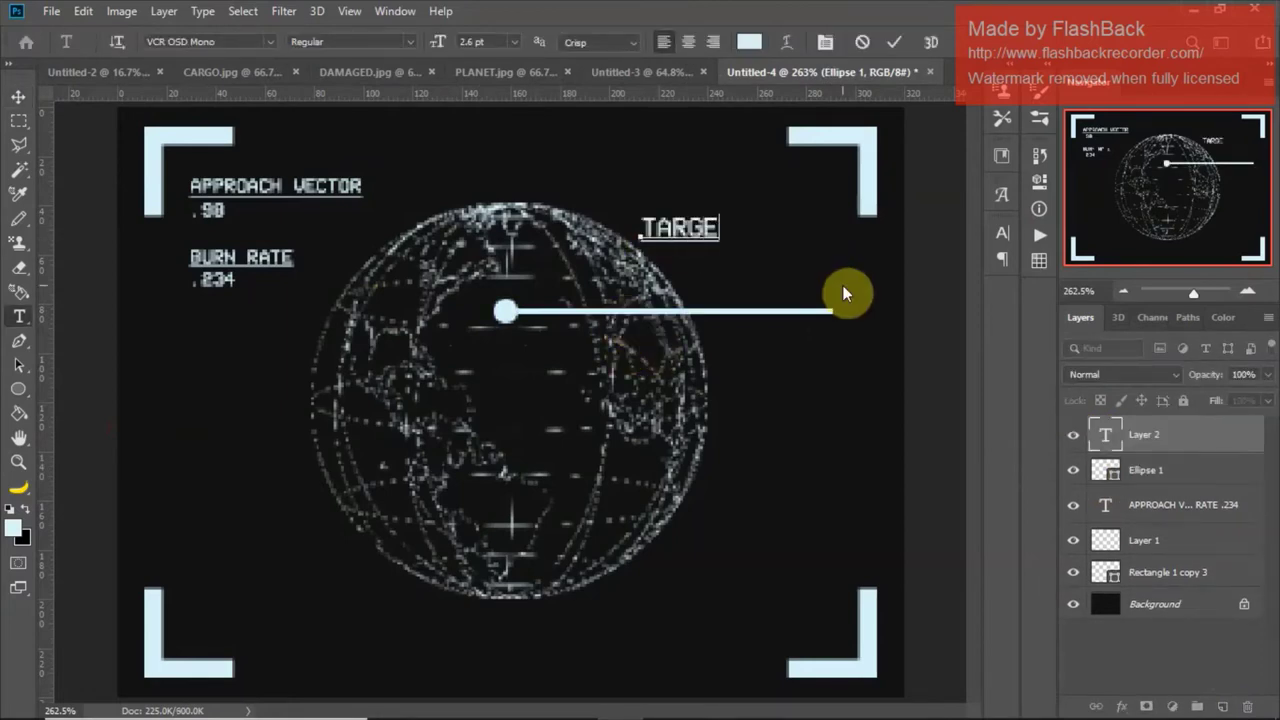
{"action": "type", "text": "T P"}
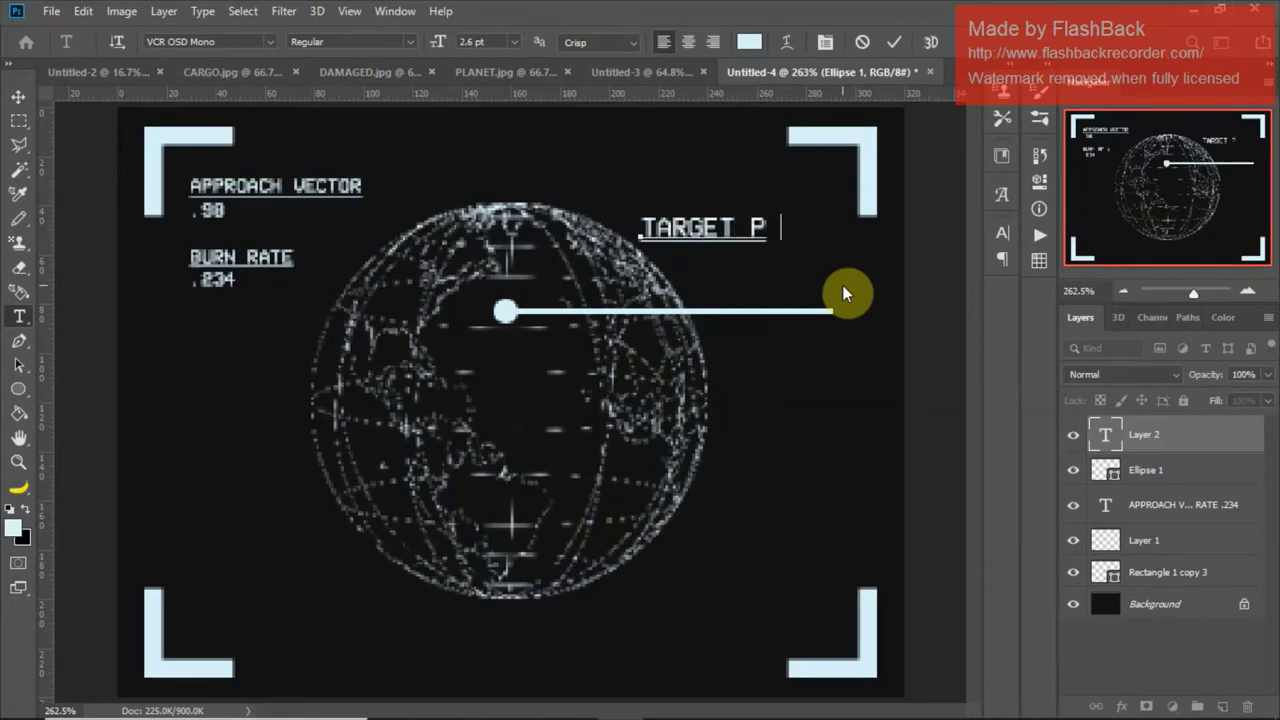
{"action": "type", "text": "OINT"}
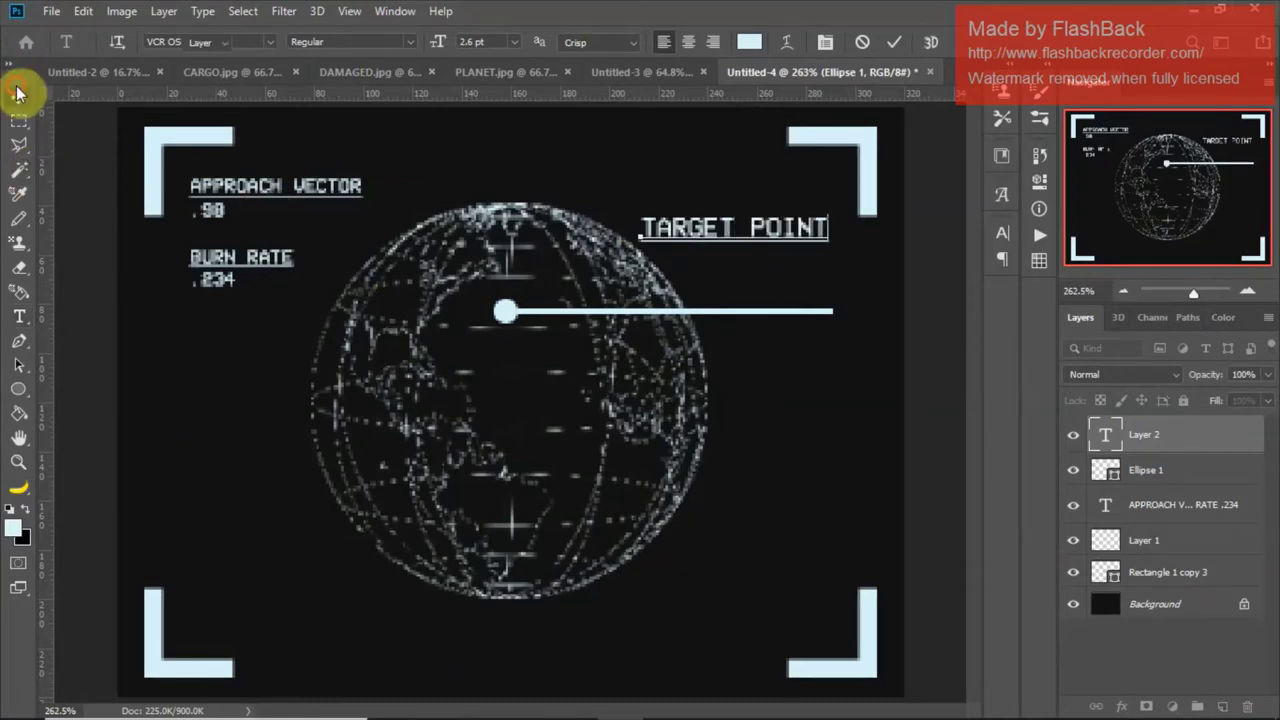
{"action": "left_click", "coordinate": [18, 96]}
Step: Check the font size of the APPROACH VECTOR text and set the TARGET POINT text to 1.9 pt
{"action": "key", "text": "t"}
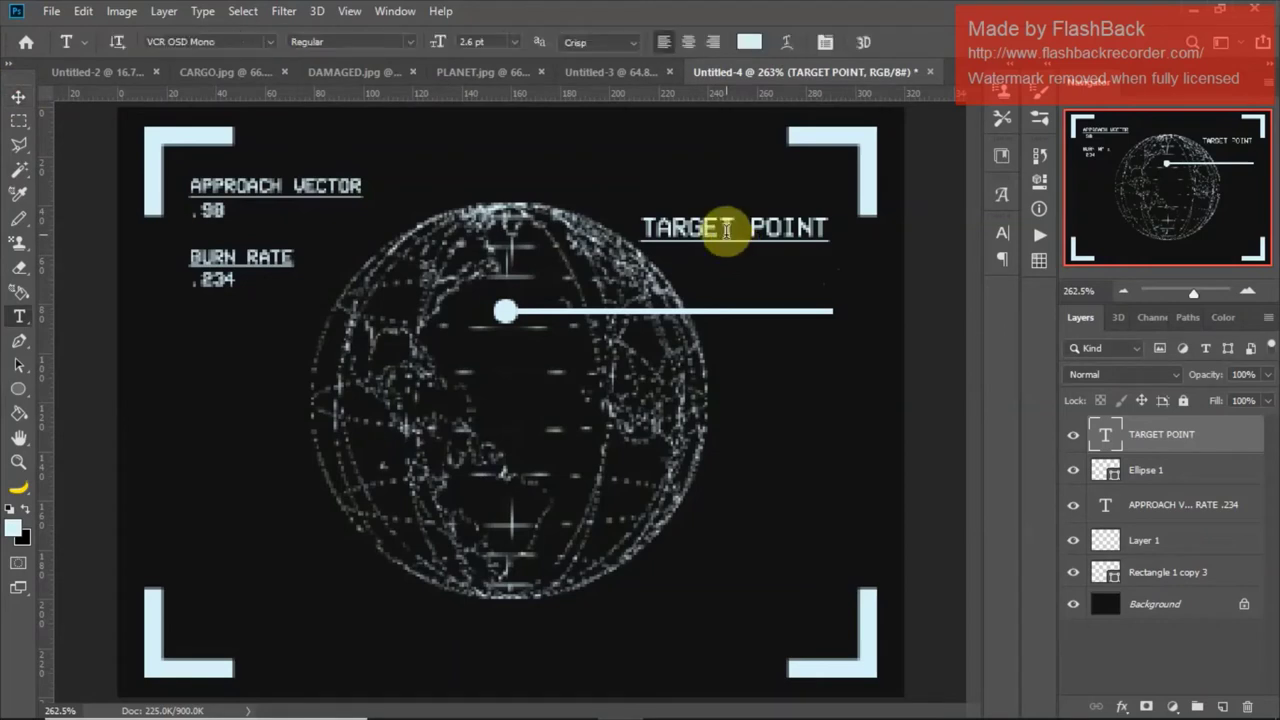
{"action": "left_click", "coordinate": [316, 185]}
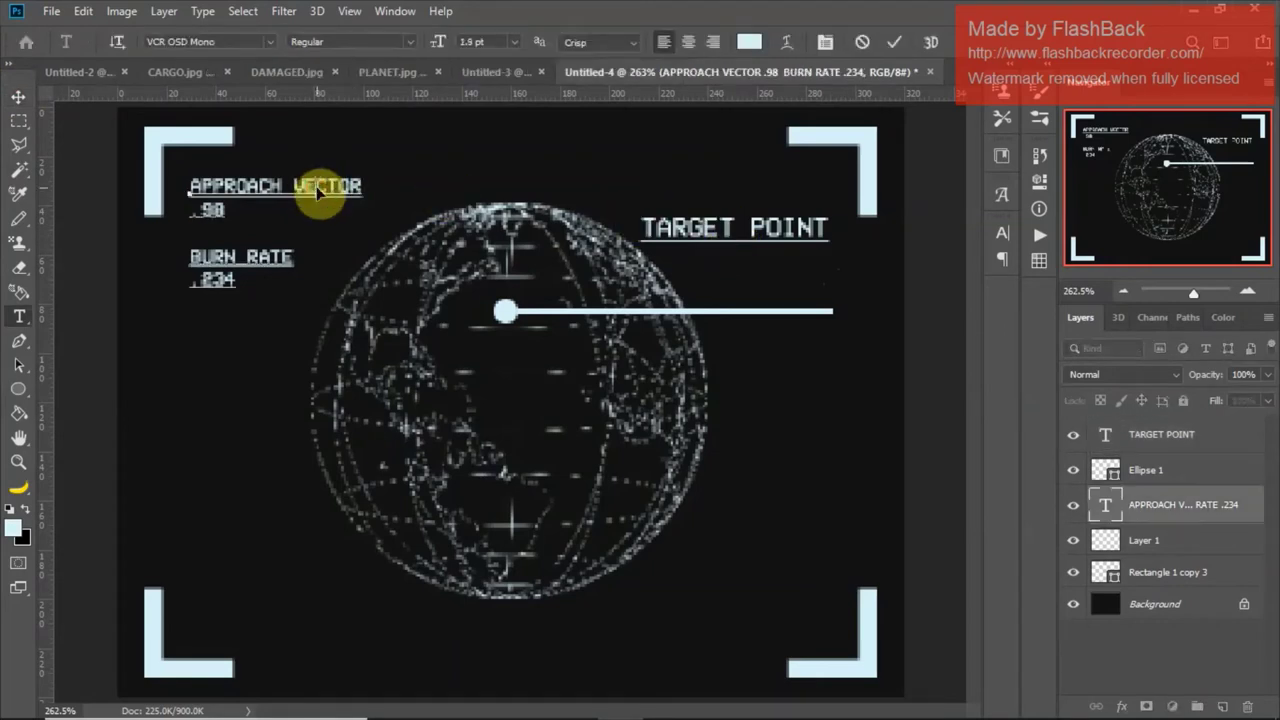
{"action": "key", "text": "ctrl+a"}
{"action": "left_click", "coordinate": [15, 100]}
{"action": "key", "text": "t"}
{"action": "left_click", "coordinate": [734, 230]}
{"action": "key", "text": "ctrl+a"}
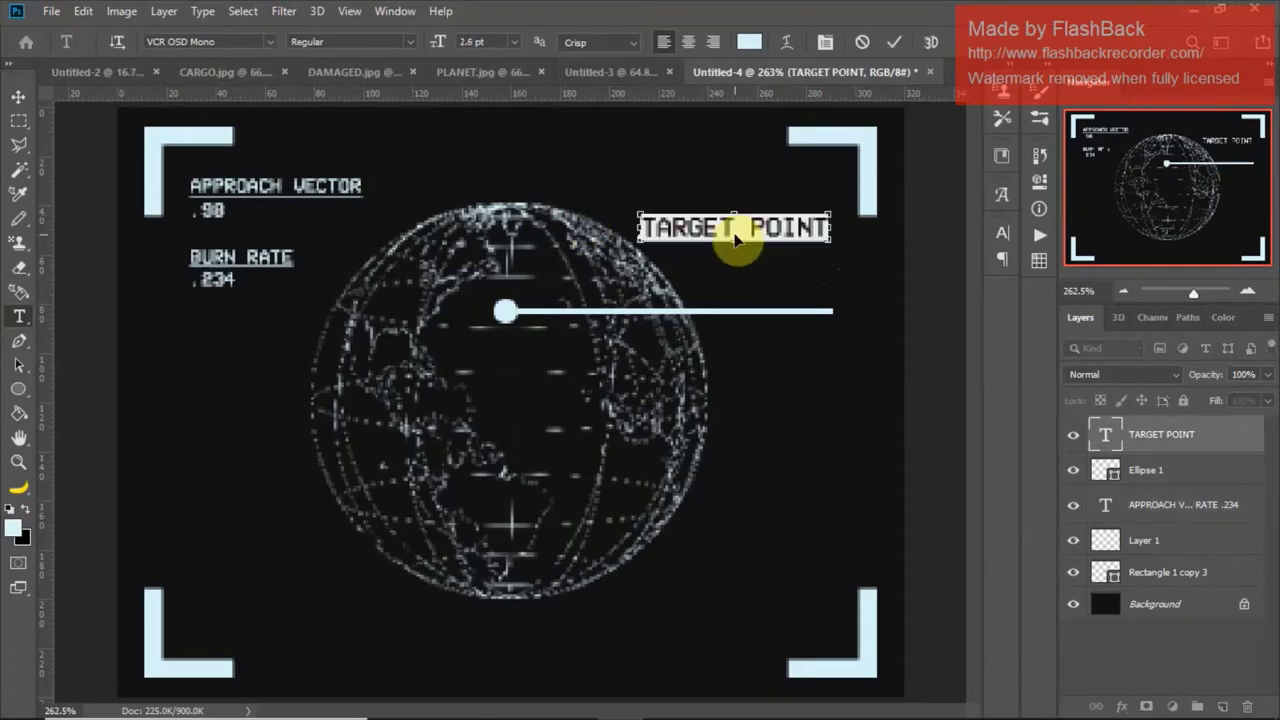
{"action": "left_click", "coordinate": [500, 42]}
{"action": "type", "text": "1.9"}
{"action": "key", "text": "Return"}
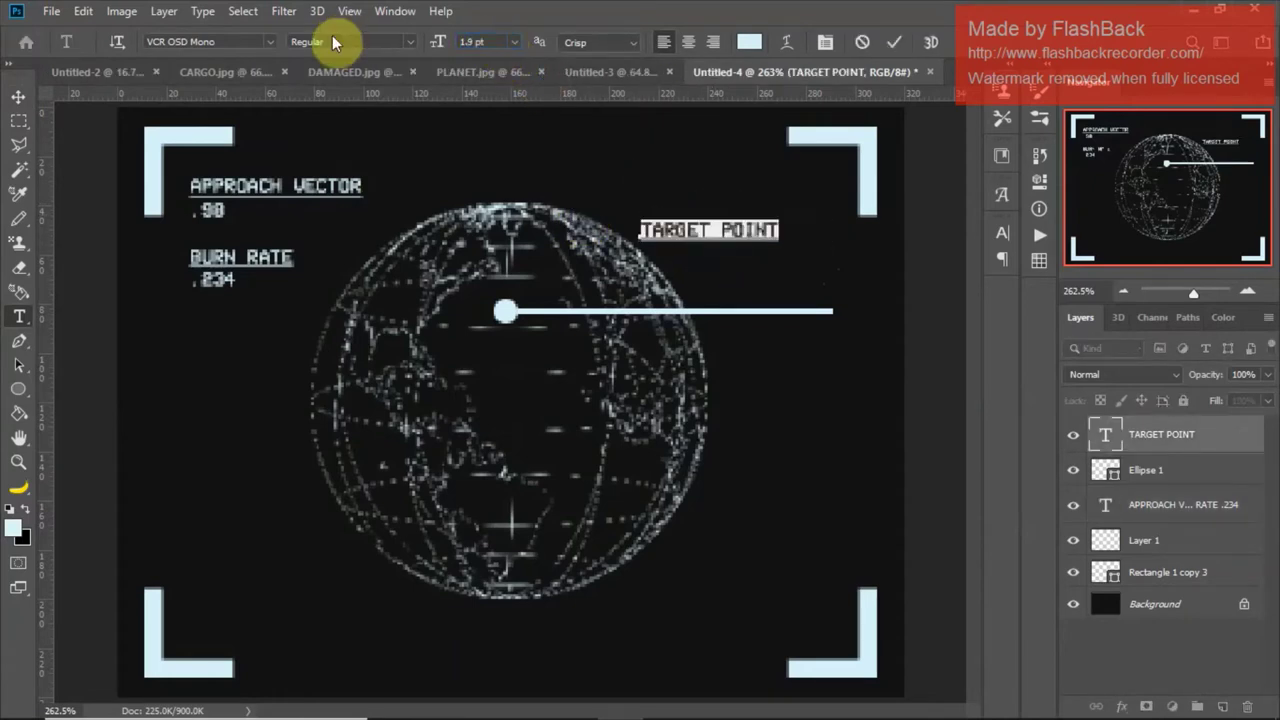
{"action": "left_click", "coordinate": [20, 100]}
{"action": "key", "text": "ctrl+t"}
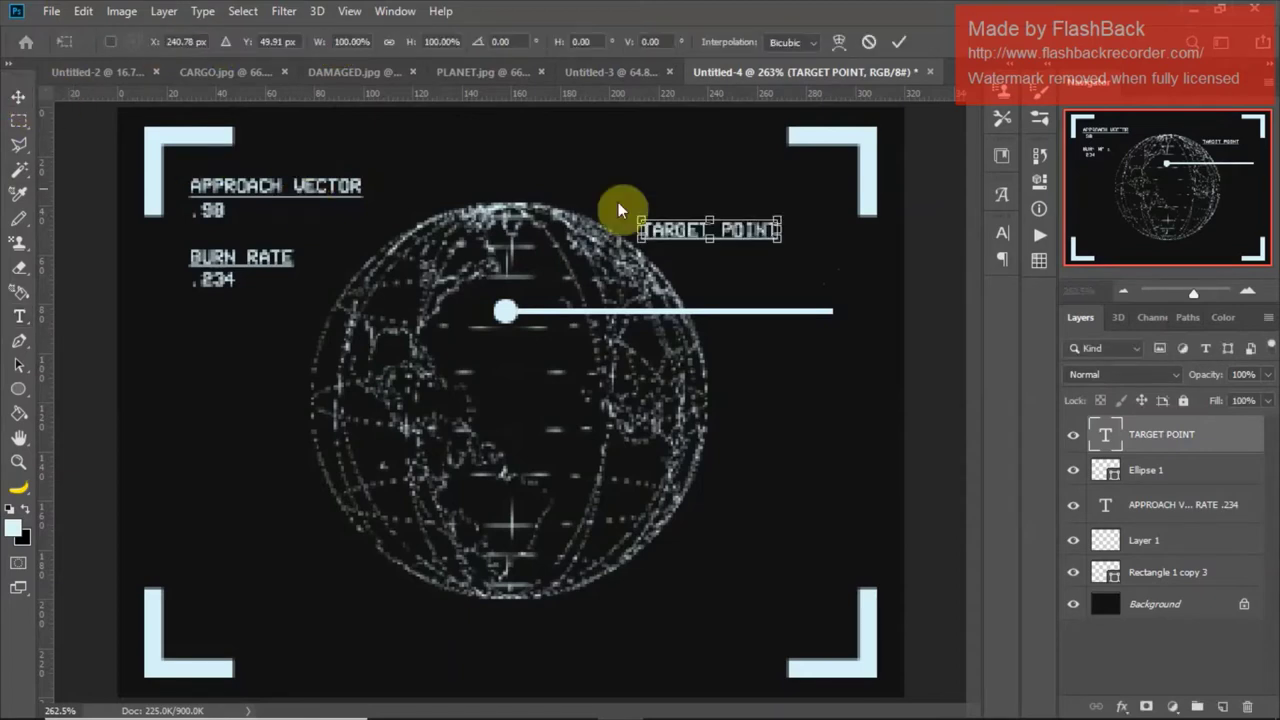
{"action": "key", "text": "Return"}
Step: Remove the underline from the TARGET POINT text and close the character settings
{"action": "key", "text": "t"}
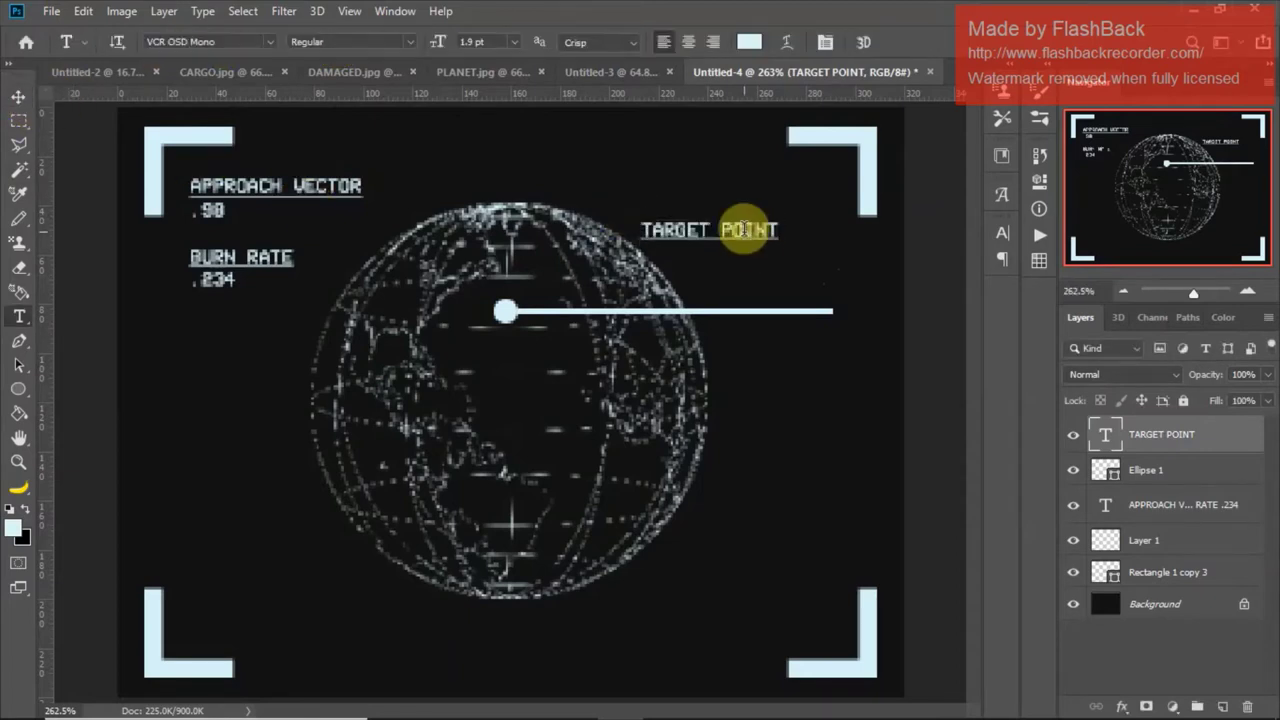
{"action": "triple_click", "coordinate": [743, 230]}
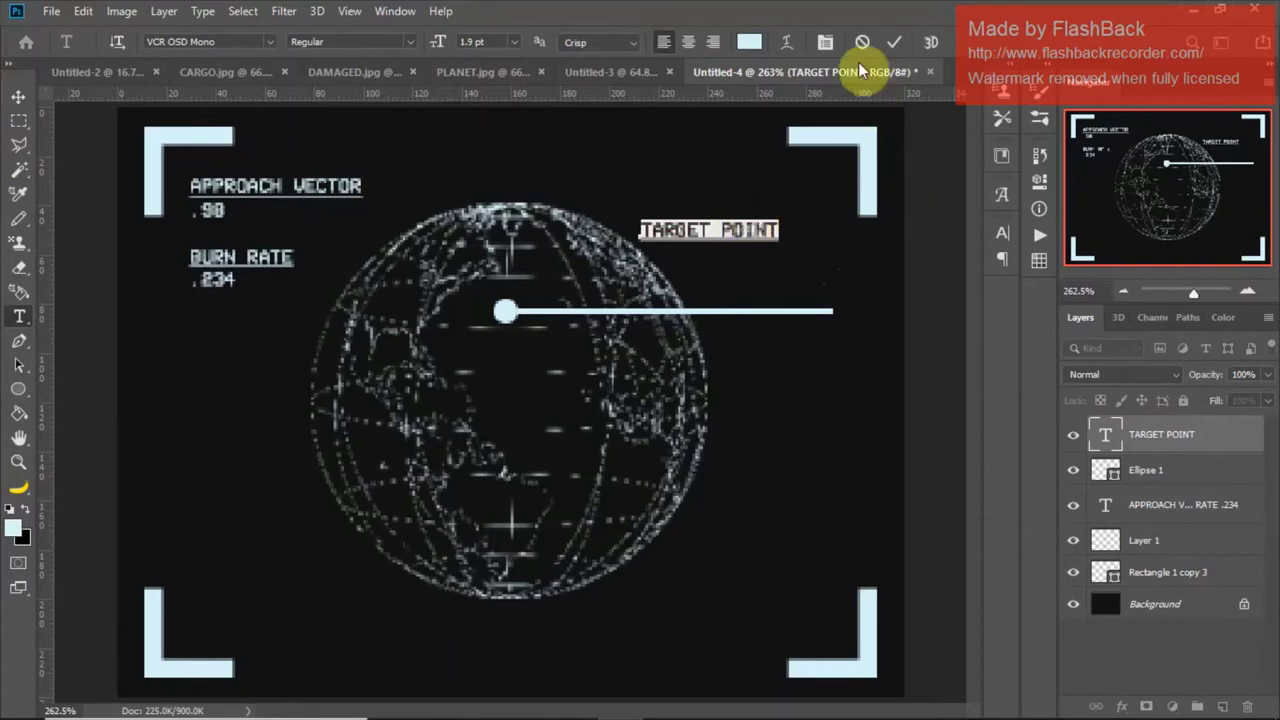
{"action": "left_click", "coordinate": [822, 42]}
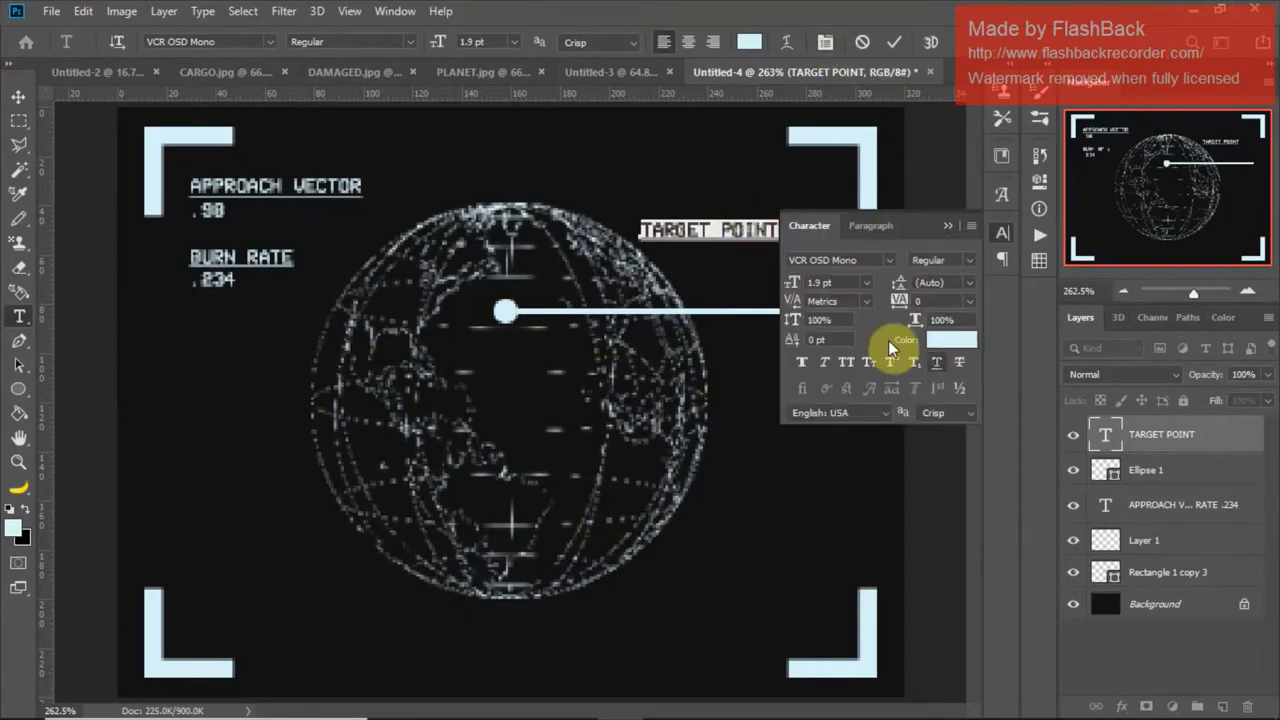
{"action": "left_click", "coordinate": [17, 97]}
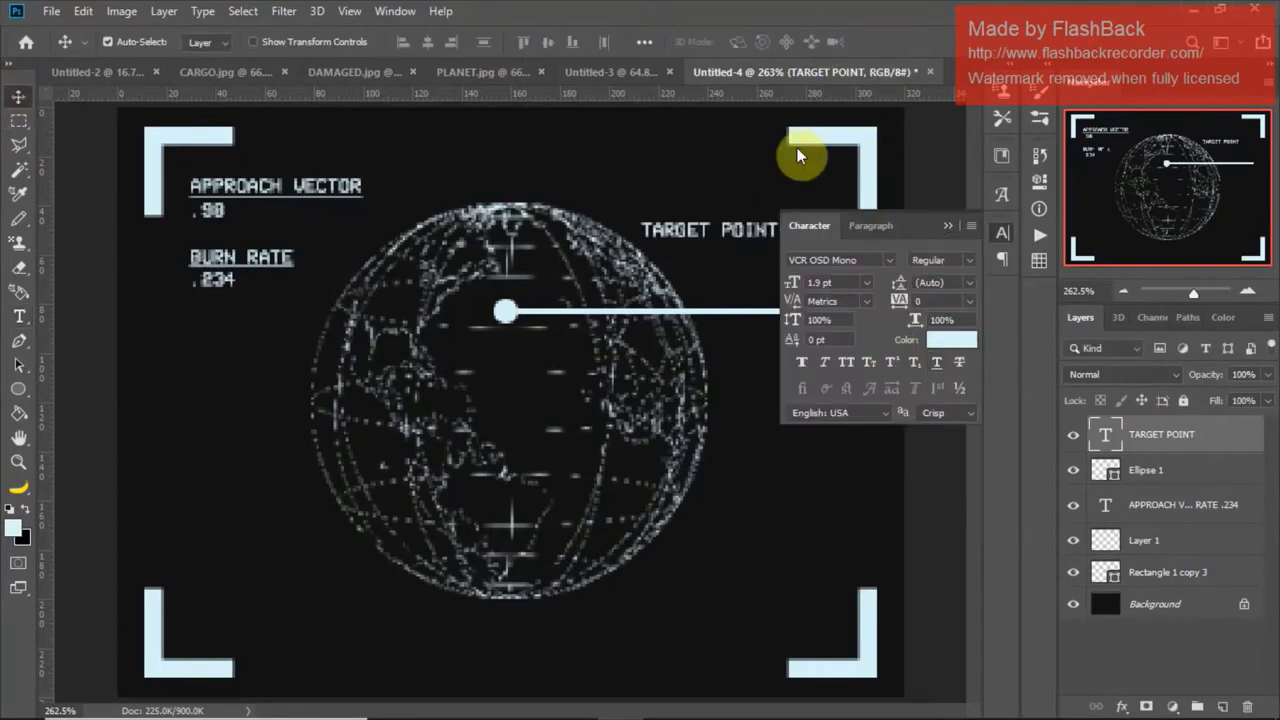
{"action": "left_click", "coordinate": [946, 224]}
Step: Move the TARGET POINT text about 22 px right and 18 px down, ending flush with the callout line's right end
{"action": "key", "text": "ctrl+t"}
{"action": "left_click_drag", "start_coordinate": [786, 245], "coordinate": [822, 275]}
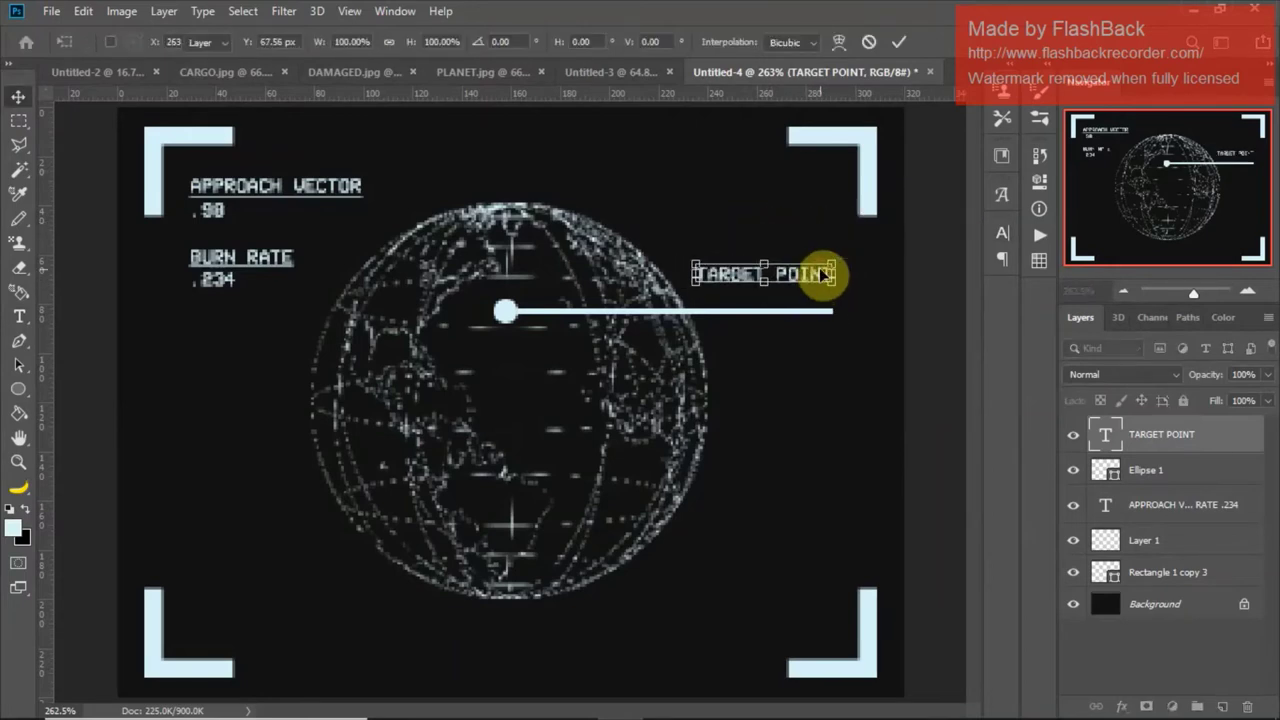
{"action": "key", "text": "Return"}
Step: Add a second line reading "00.45.976" beneath TARGET POINT in the same text layer
{"action": "key", "text": "t"}
{"action": "left_click", "coordinate": [830, 272]}
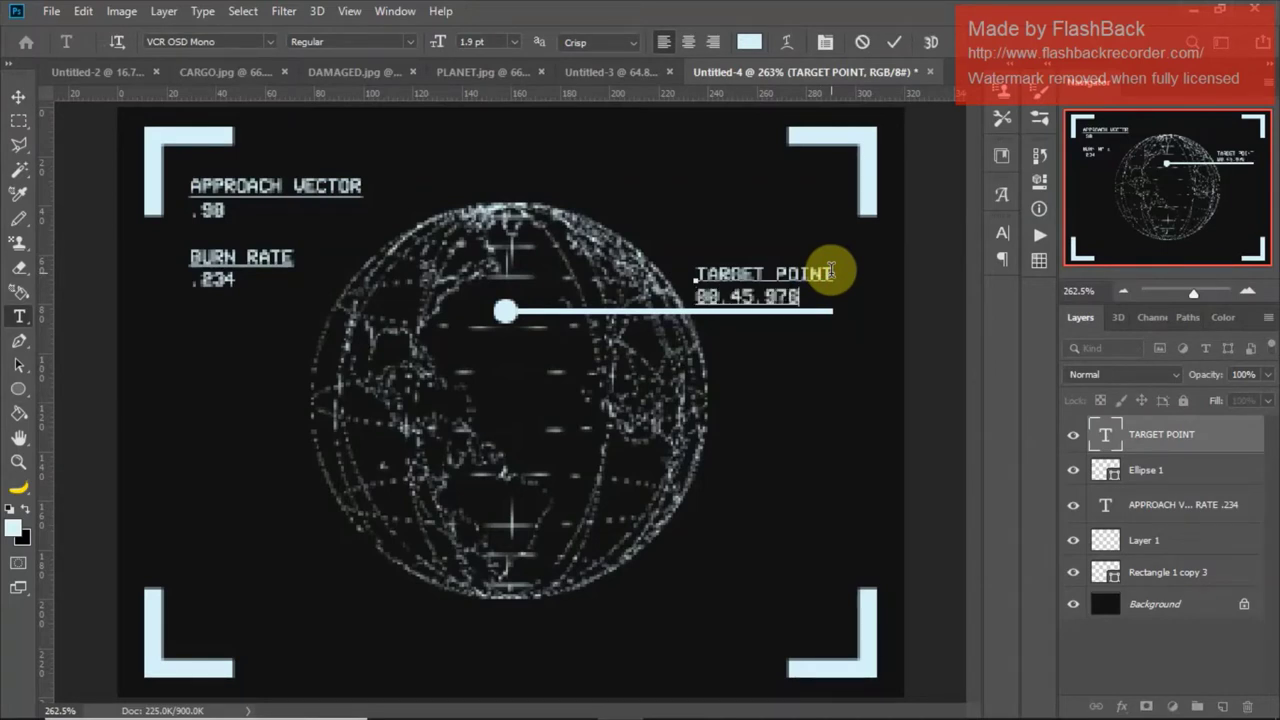
{"action": "left_click", "coordinate": [18, 96]}
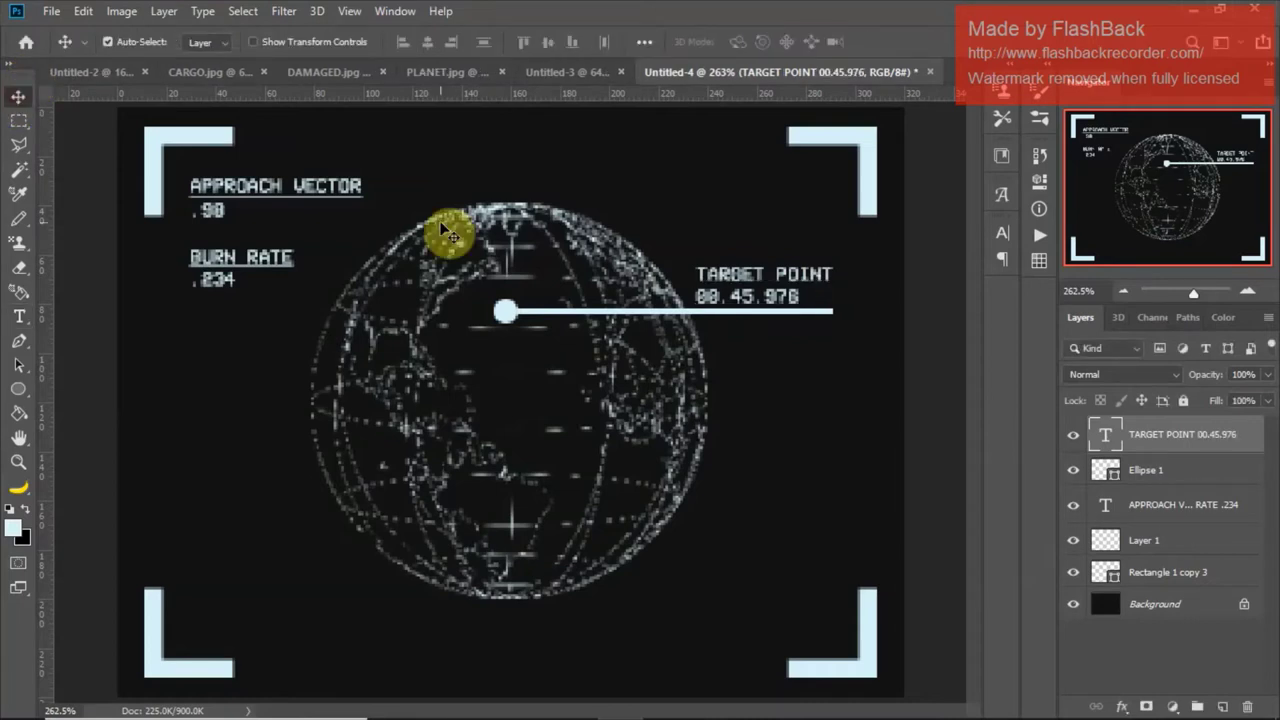
{"action": "key", "text": "t"}
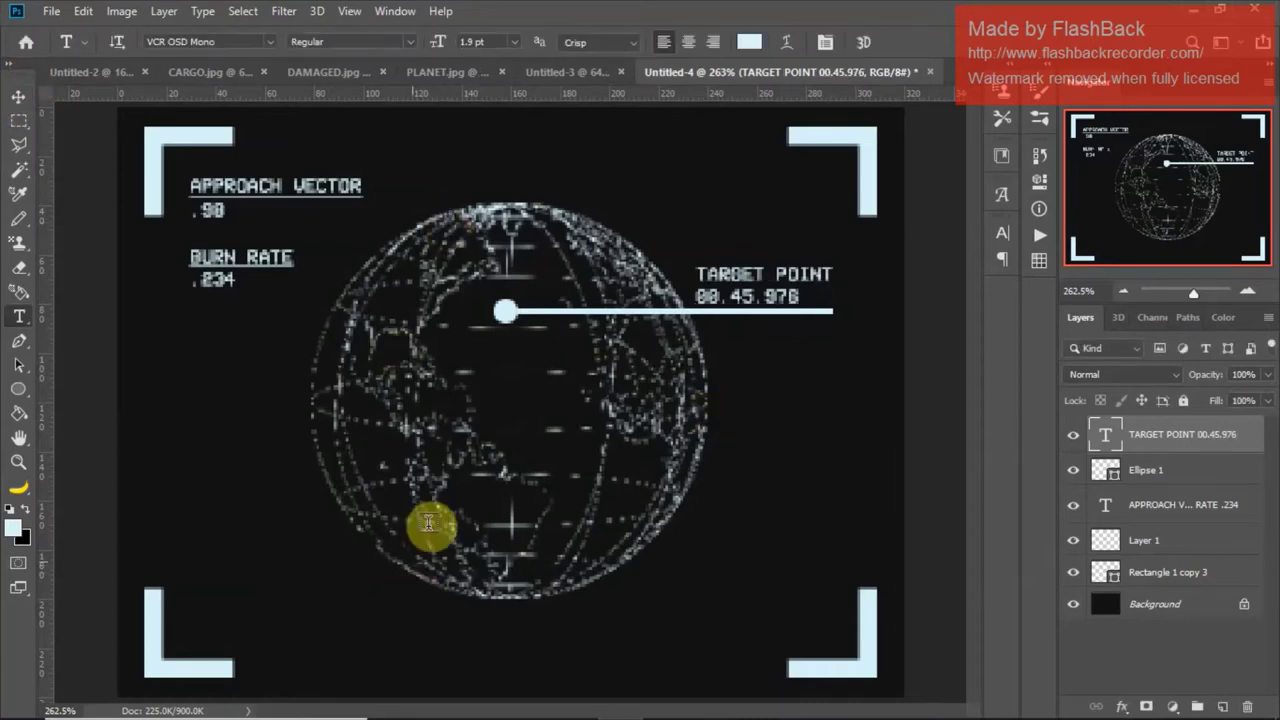
{"action": "left_click_drag", "start_coordinate": [459, 643], "coordinate": [329, 639]}
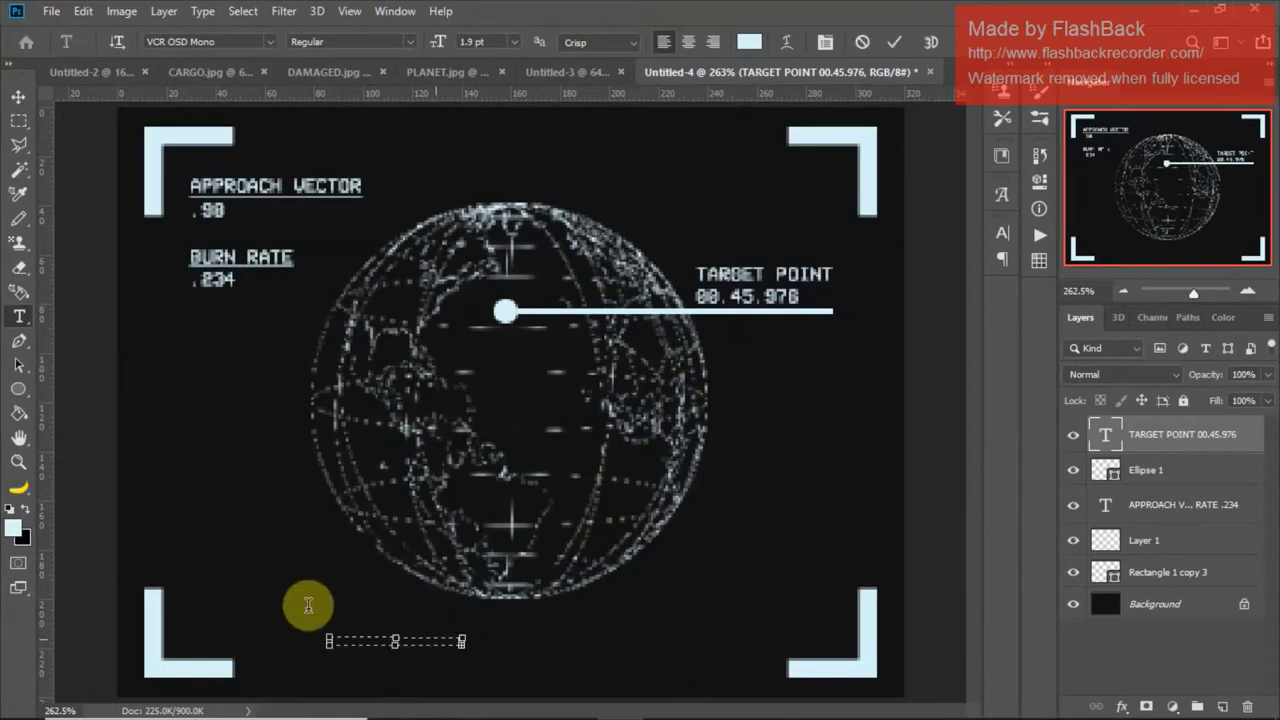
{"action": "left_click", "coordinate": [1210, 450]}
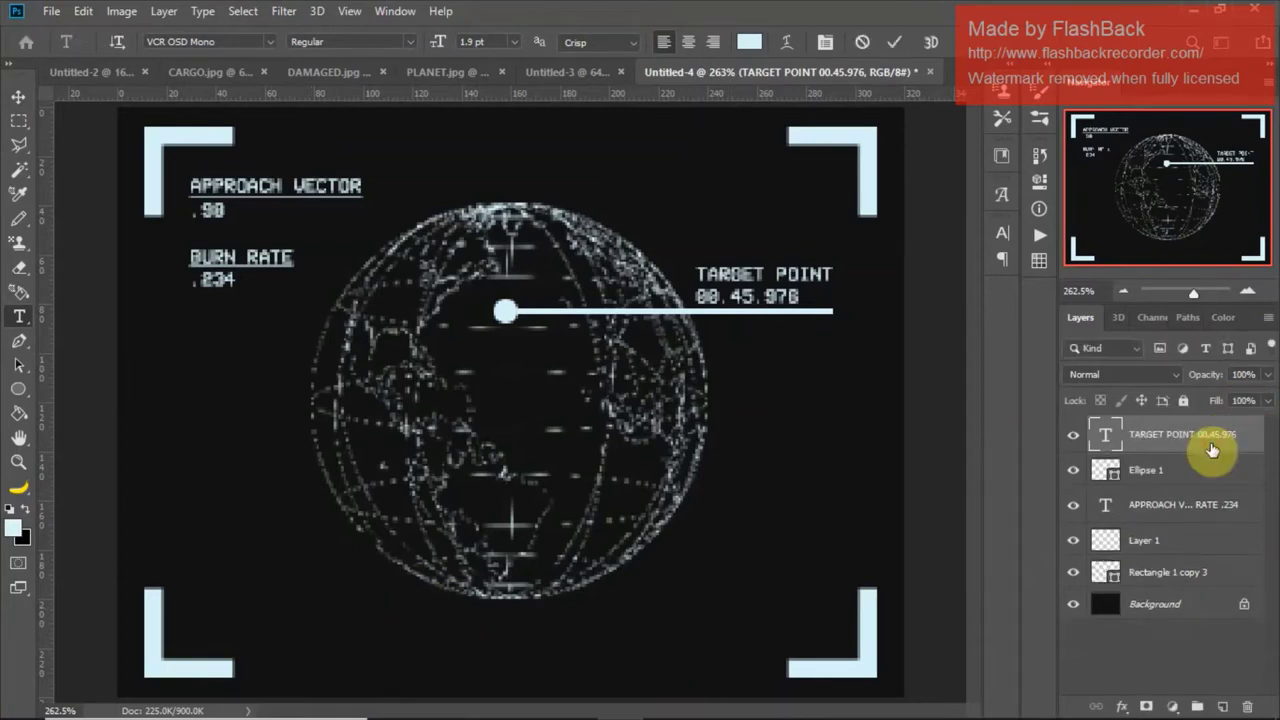
Step: Add the text "002.196.753.956" on a new text layer beside the lower-left corner bracket
{"action": "left_click", "coordinate": [229, 606]}
{"action": "type", "text": ".00"}
{"action": "type", "text": "2."}
{"action": "type", "text": "196 "}
{"action": "type", "text": "7"}
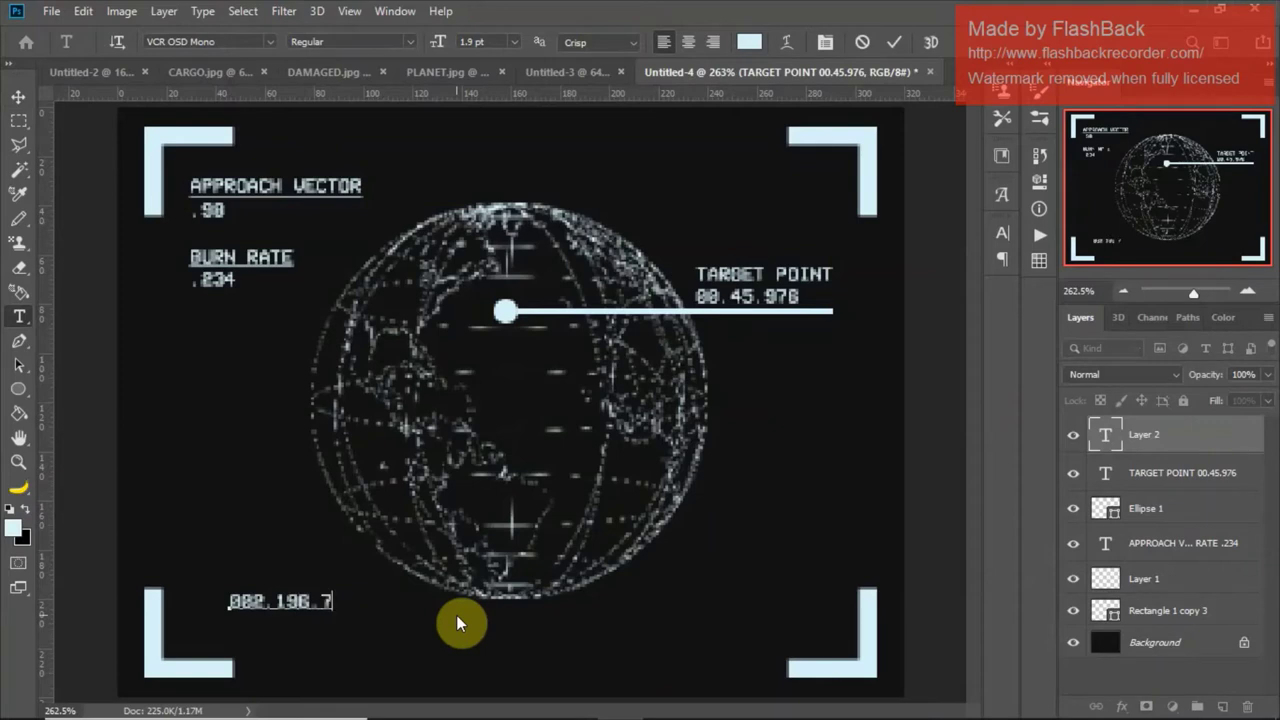
{"action": "type", "text": "53.956"}
{"action": "left_click", "coordinate": [14, 102]}
Step: Center the number text horizontally on the canvas and move it 10 px down, below the globe
{"action": "key", "text": "ctrl+a"}
{"action": "left_click", "coordinate": [426, 44]}
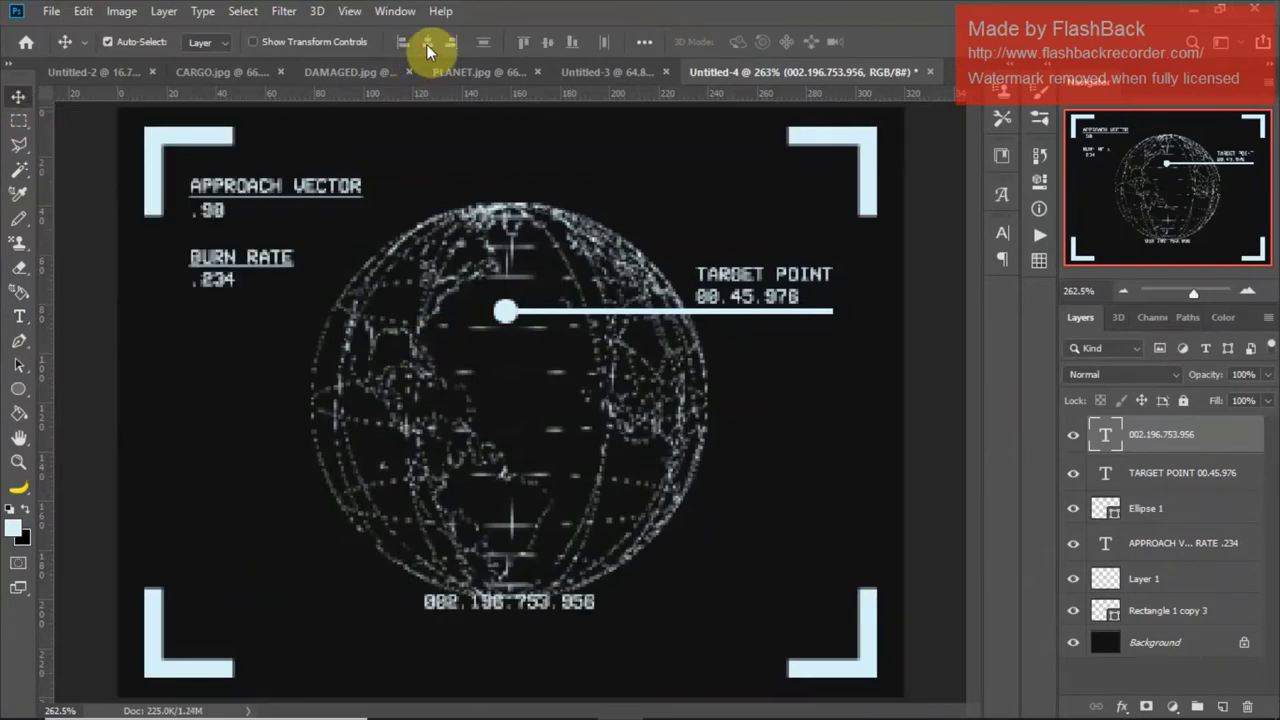
{"action": "key", "text": "shift+Down"}
{"action": "key", "text": "ctrl+d"}
Step: Append ".9974.1110" to the number text below the globe
{"action": "key", "text": "t"}
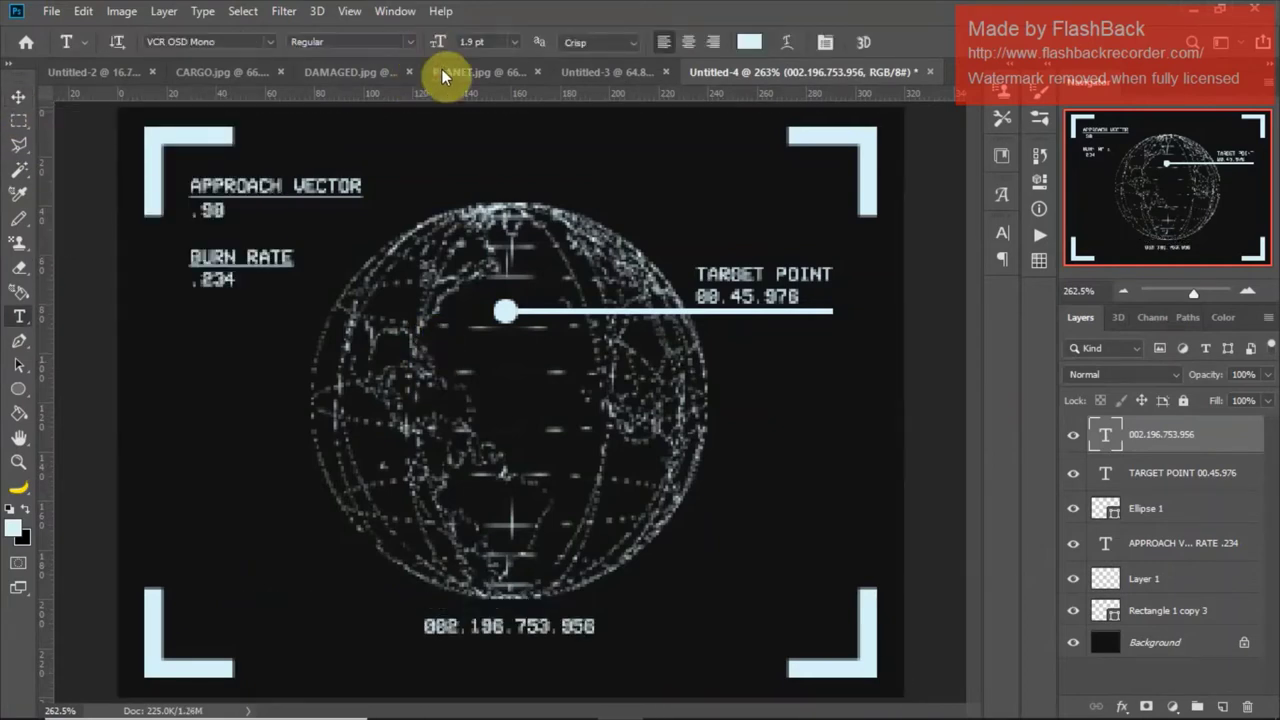
{"action": "left_click", "coordinate": [592, 625]}
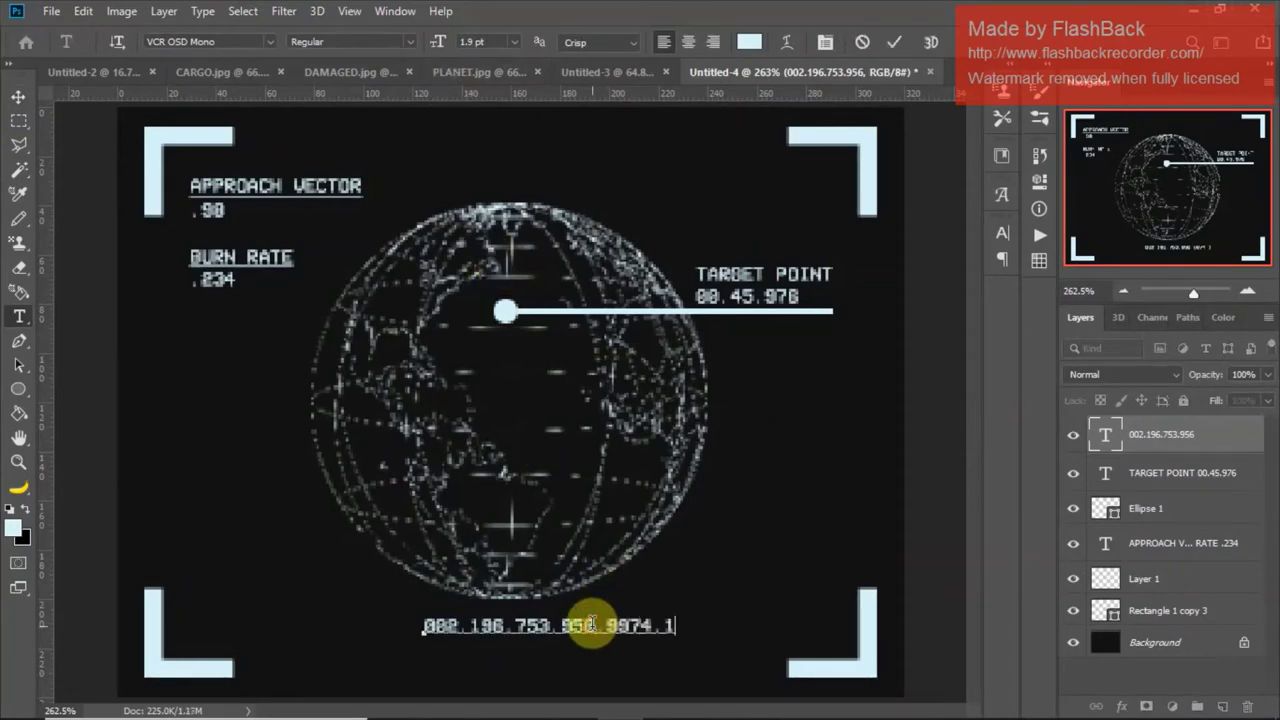
{"action": "type", "text": ".9974.1110"}
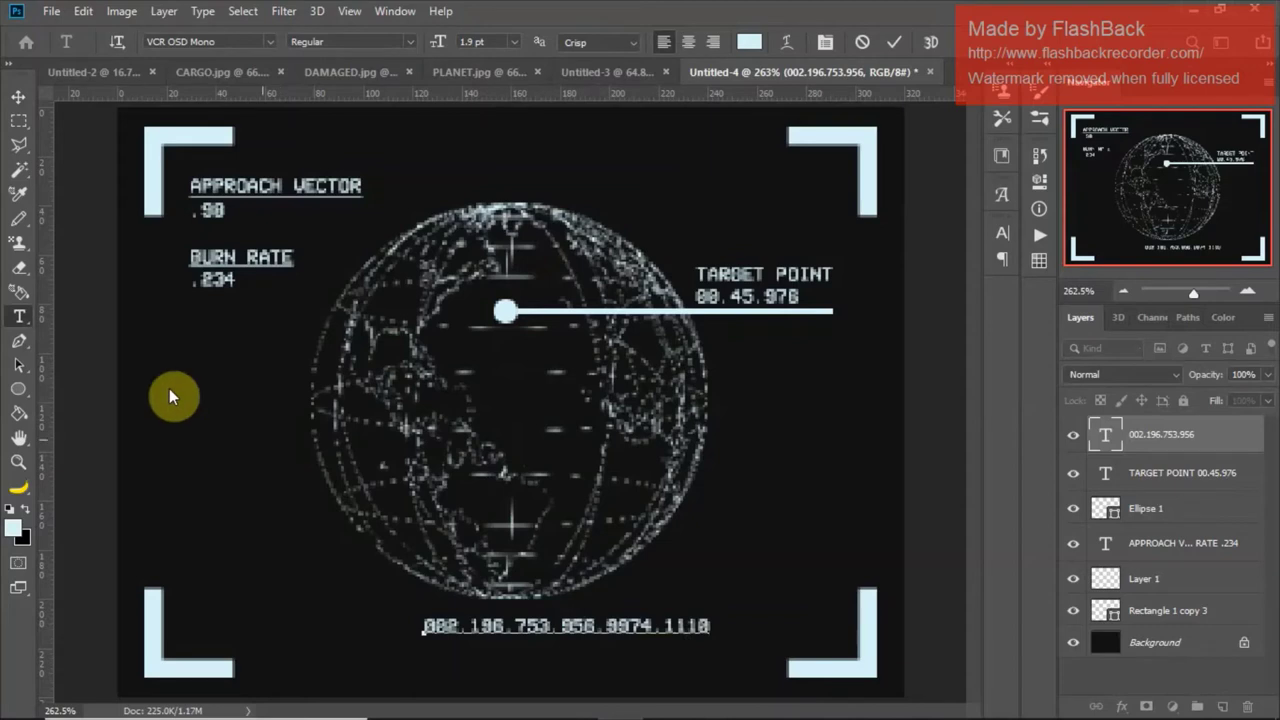
{"action": "left_click", "coordinate": [18, 96]}
Step: Center the extended number text horizontally on the canvas and nudge it 8 px down
{"action": "key", "text": "ctrl+a"}
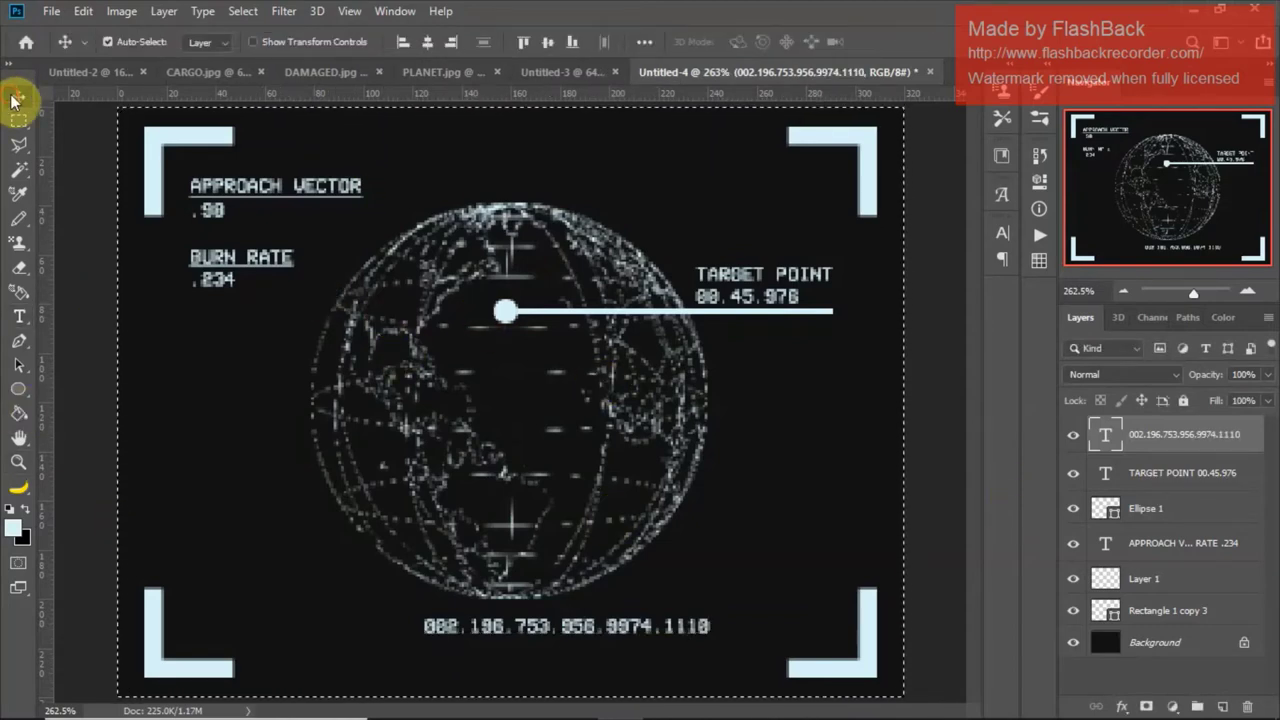
{"action": "left_click", "coordinate": [427, 42]}
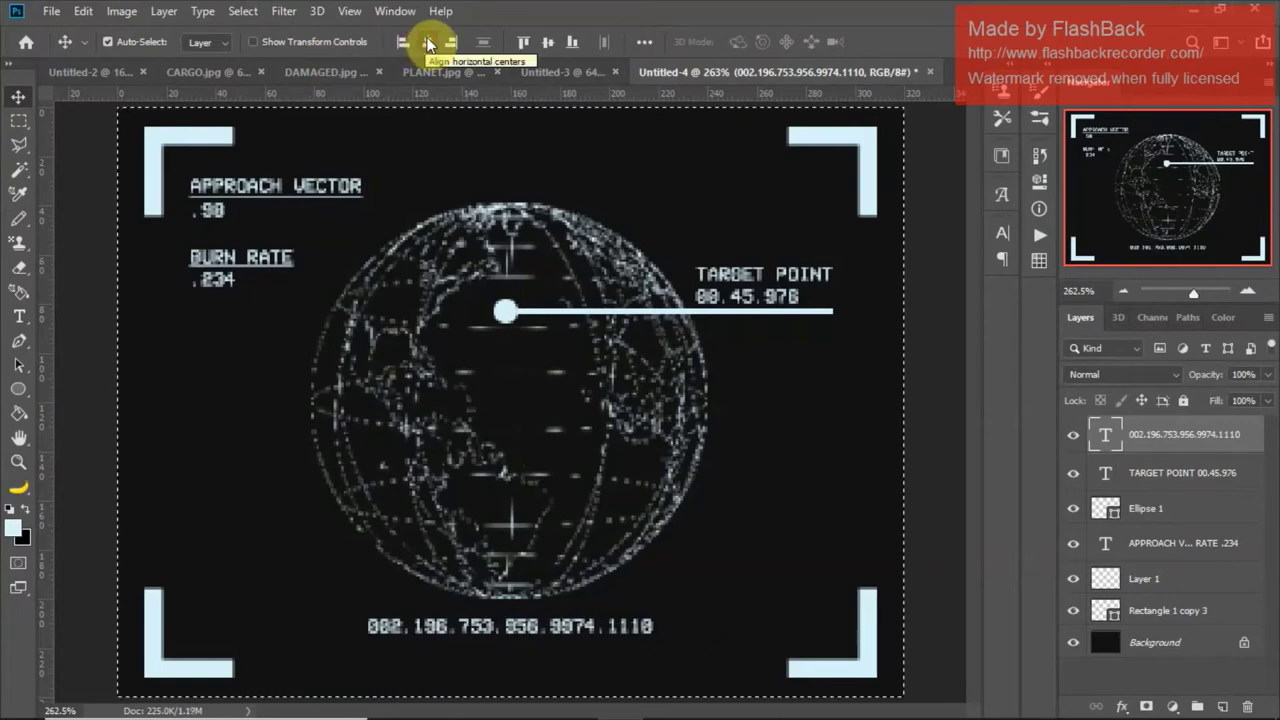
{"action": "key", "text": "ctrl+d"}
{"action": "key", "text": "Down"}
{"action": "key", "text": "Down"}
{"action": "key", "text": "Down"}
{"action": "key", "text": "Down"}
{"action": "key", "text": "Down"}
{"action": "key", "text": "Down"}
{"action": "key", "text": "Down"}
{"action": "key", "text": "Down"}
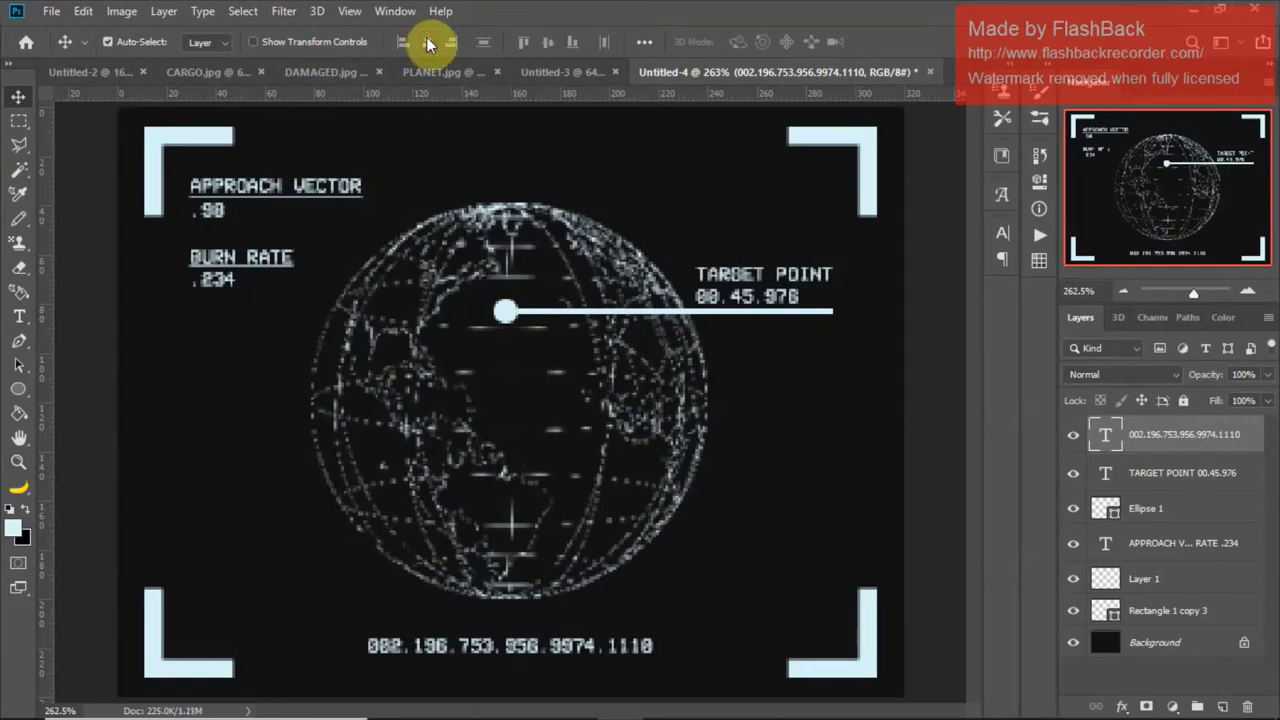
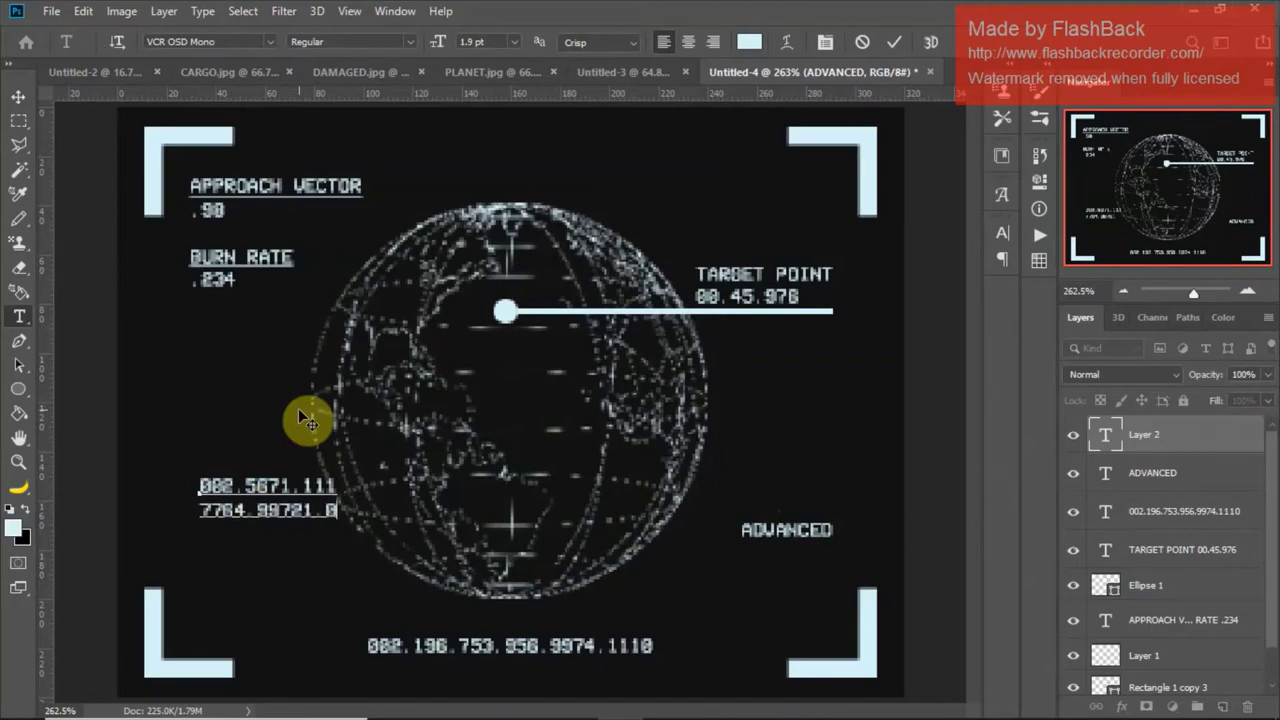
Step: Correct the second line of the number block at the globe's lower left to "7764.9972.09" and finish editing it
{"action": "key", "text": "BackSpace"}
{"action": "type", "text": ".09"}
{"action": "left_click", "coordinate": [14, 96]}
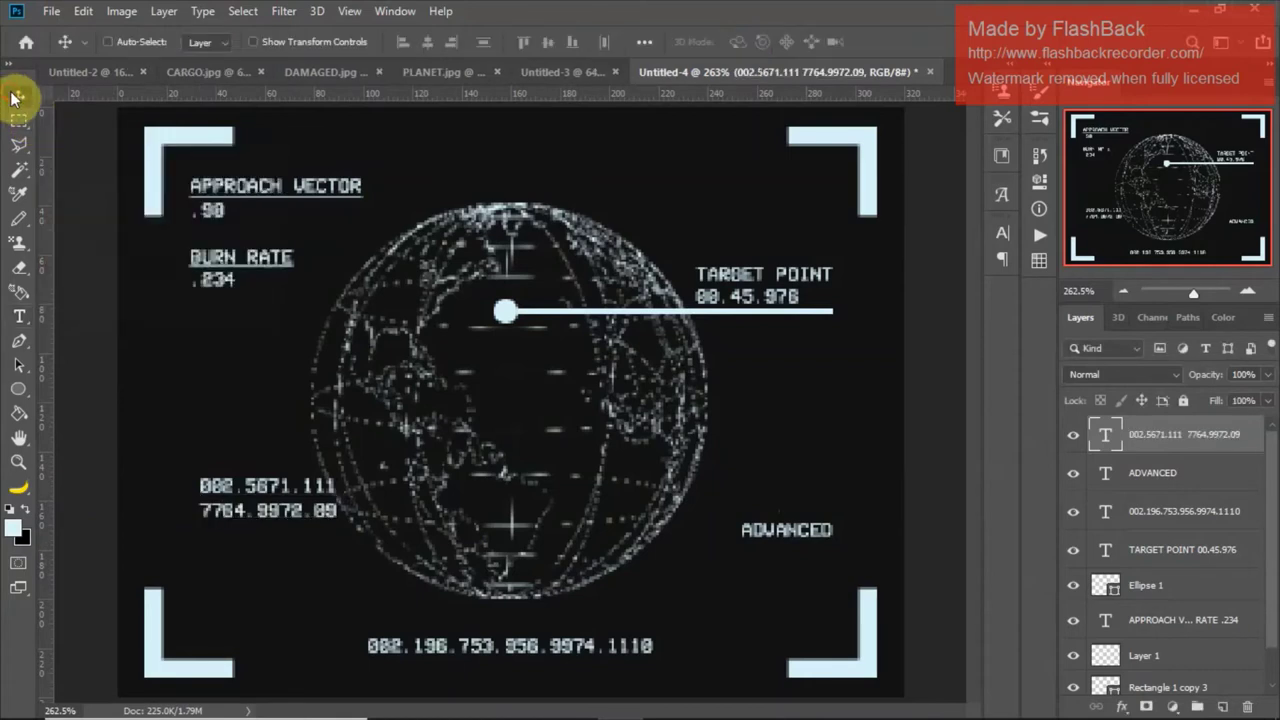
Step: Move the two-line number block at the globe's lower left farther away from the globe and slightly down
{"action": "key", "text": "ctrl+t"}
{"action": "left_click_drag", "start_coordinate": [287, 510], "coordinate": [254, 517]}
{"action": "key", "text": "Return"}
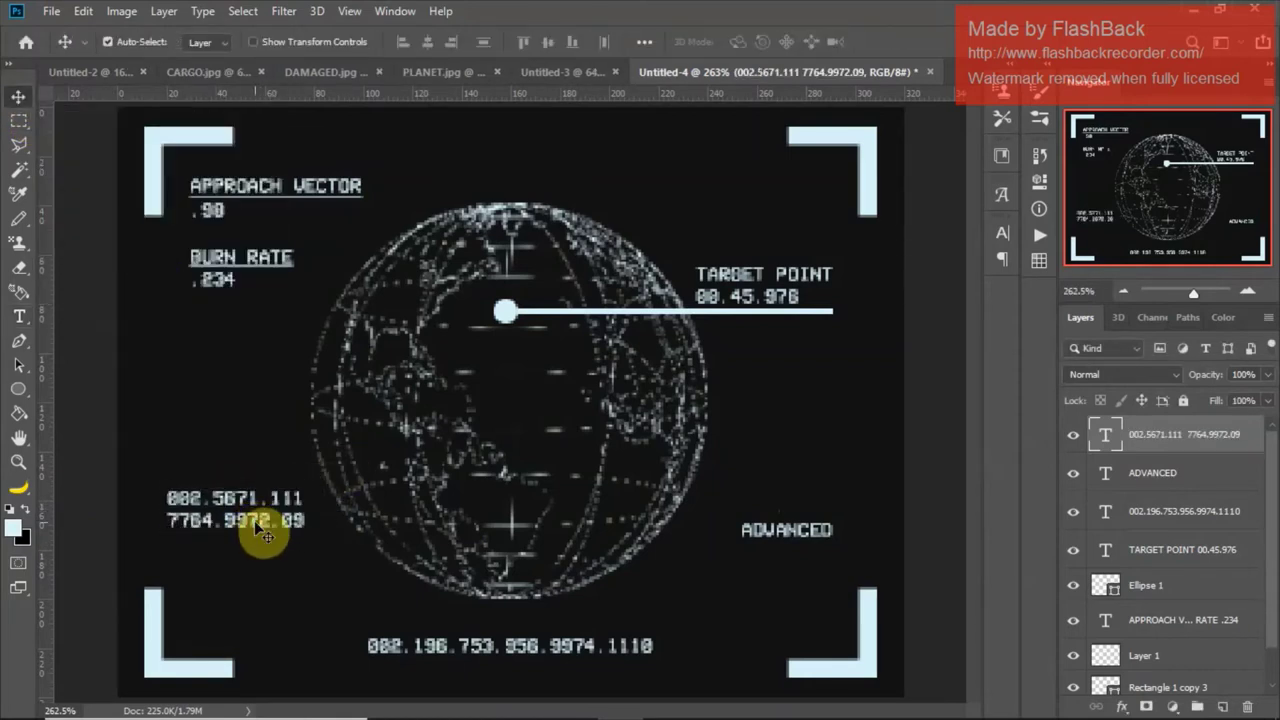
{"action": "key", "text": "ctrl+t"}
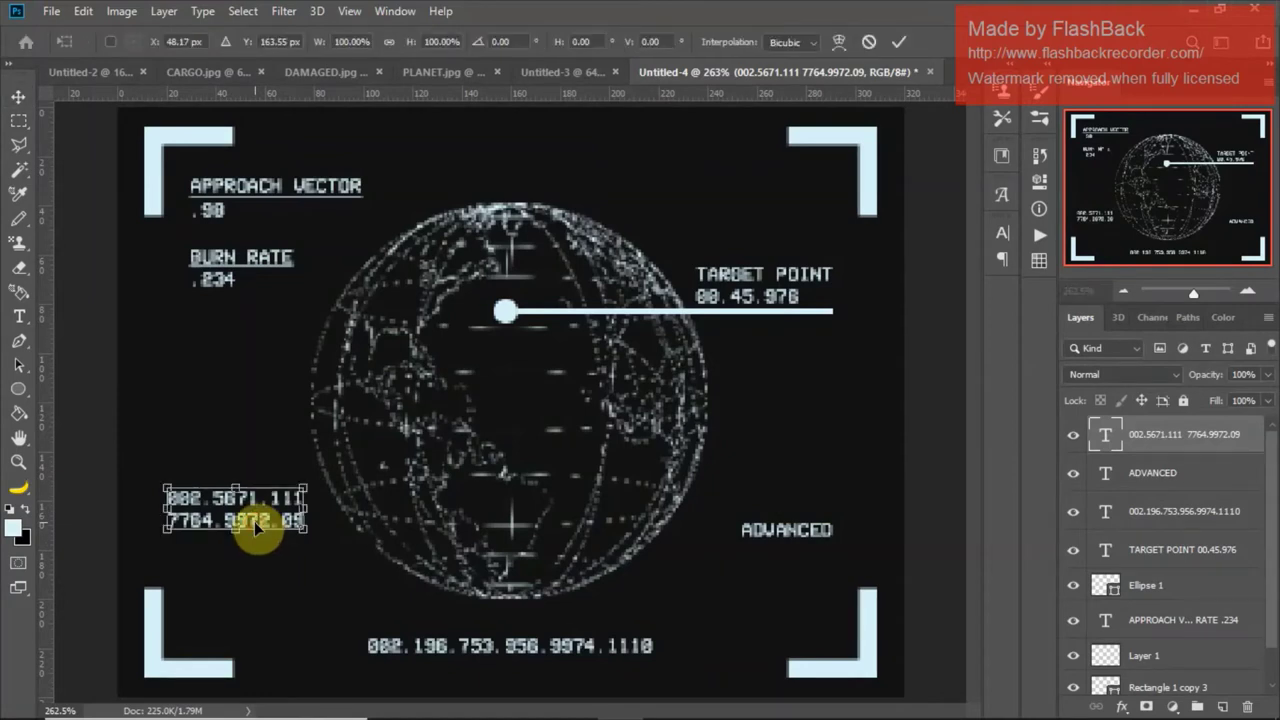
{"action": "left_click_drag", "start_coordinate": [254, 521], "coordinate": [255, 528]}
{"action": "key", "text": "Return"}
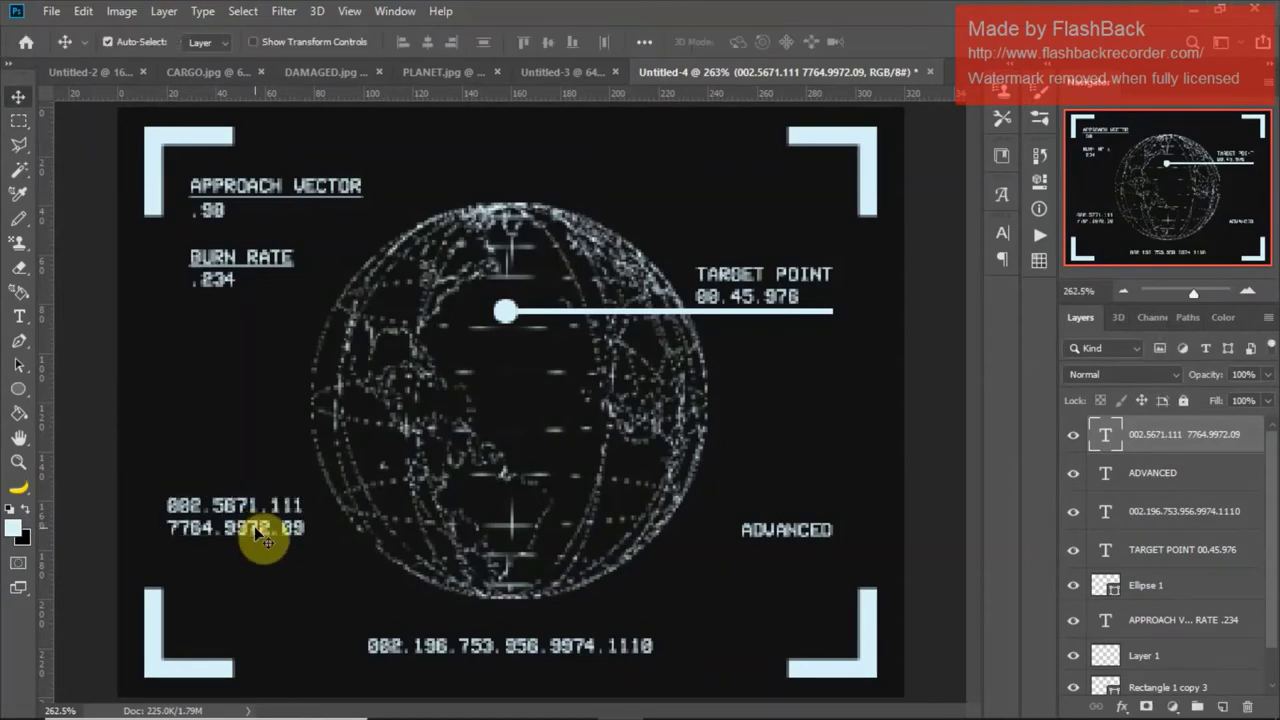
Step: Add "LAND LOCK" and "ACTIVE" as new lines below the burn rate value and underline "LAND LOCK"
{"action": "key", "text": "t"}
{"action": "left_click", "coordinate": [256, 276]}
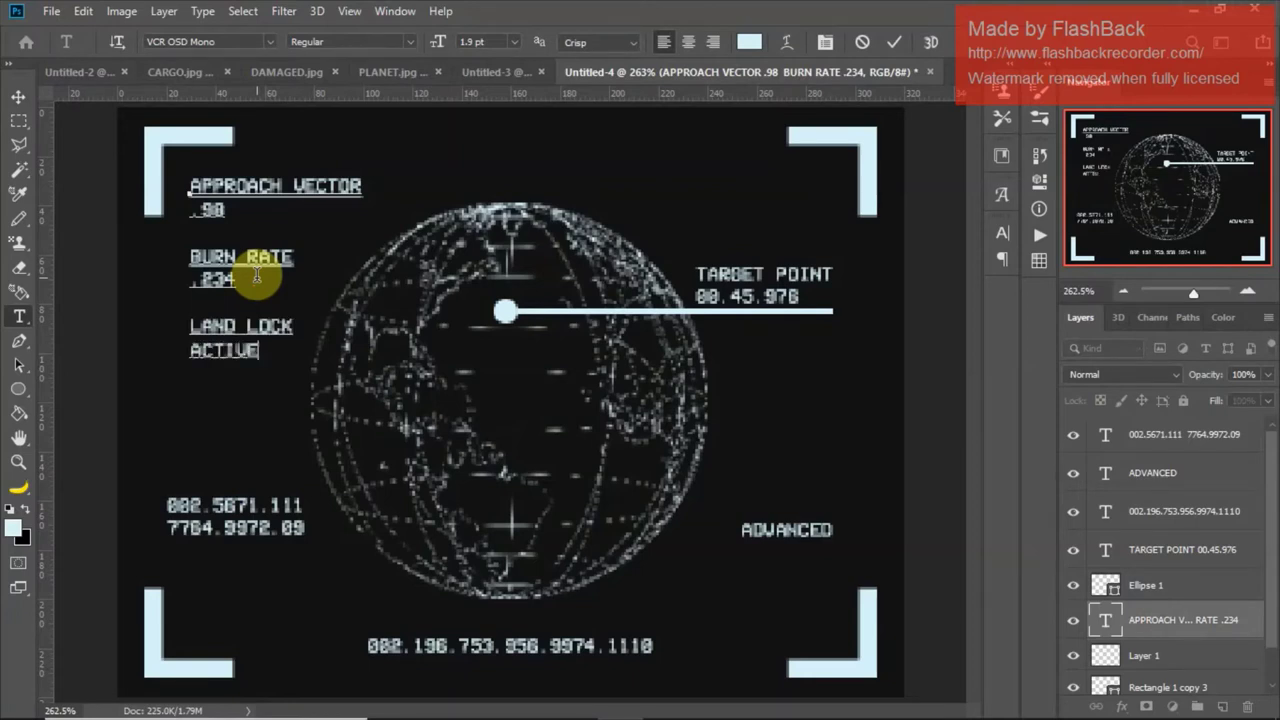
{"action": "left_click_drag", "start_coordinate": [294, 326], "coordinate": [157, 306]}
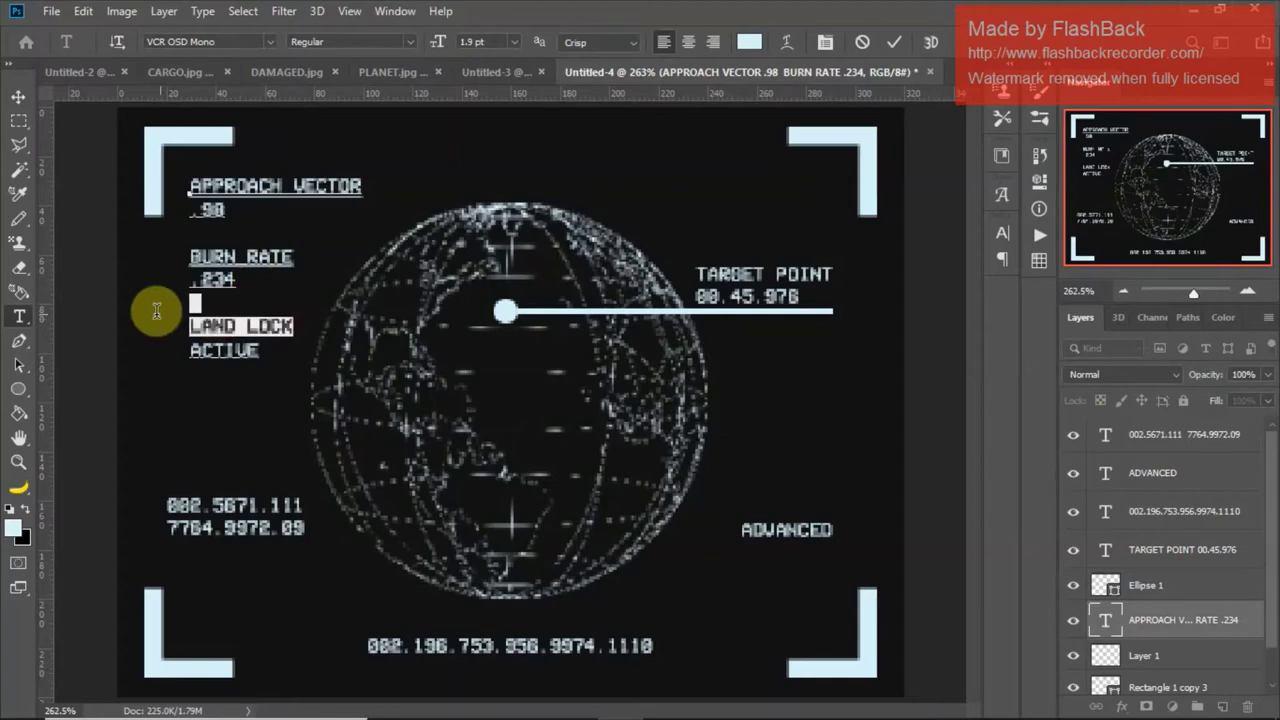
{"action": "left_click", "coordinate": [824, 40]}
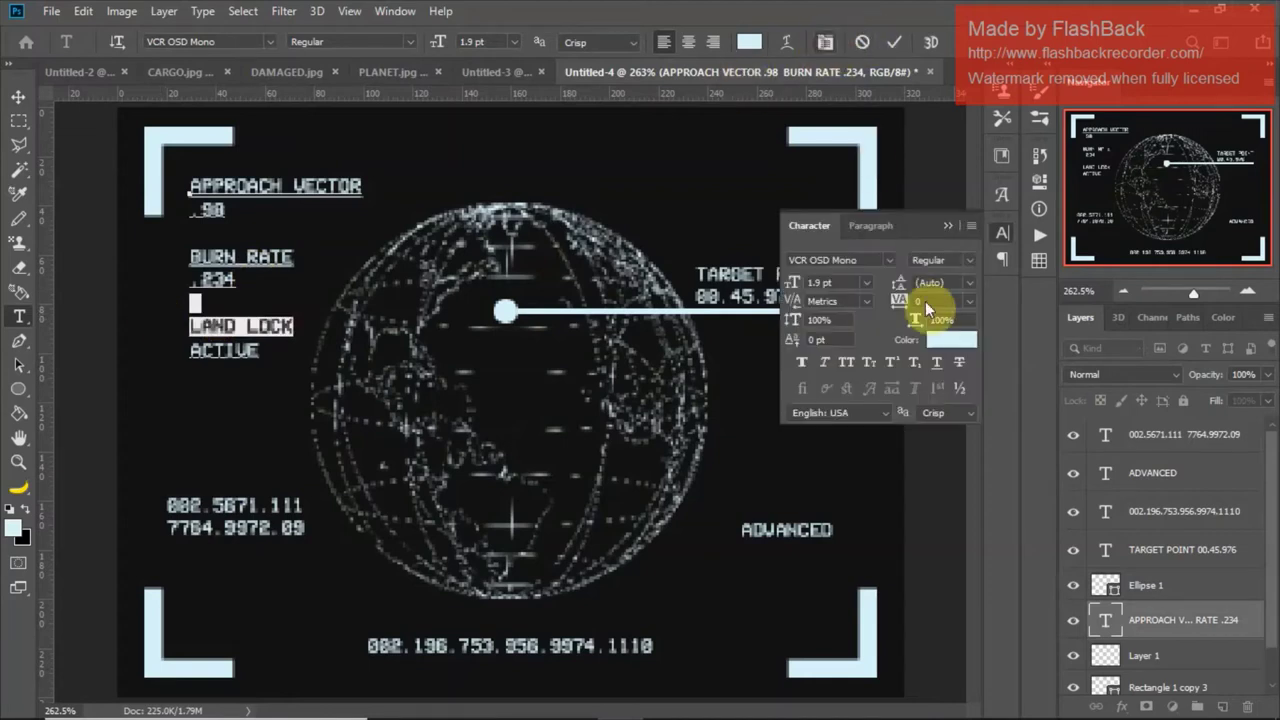
{"action": "left_click", "coordinate": [932, 362]}
{"action": "left_click", "coordinate": [18, 96]}
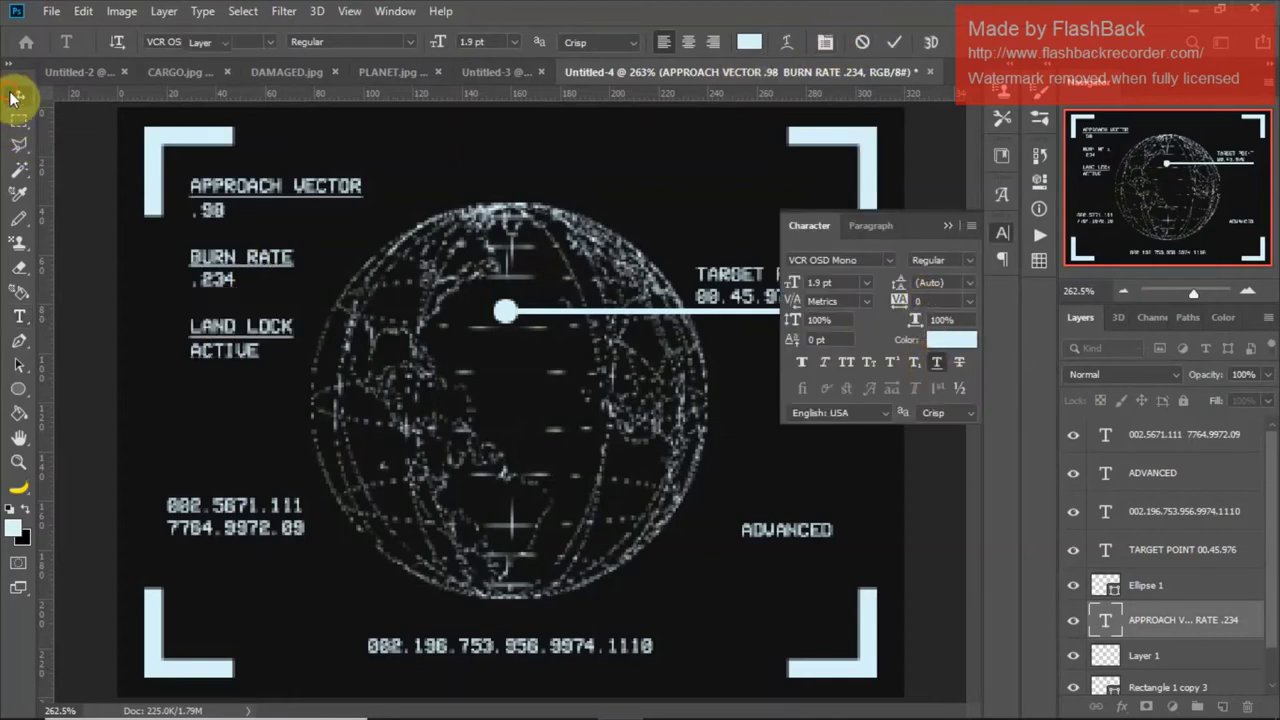
{"action": "left_click", "coordinate": [950, 227]}
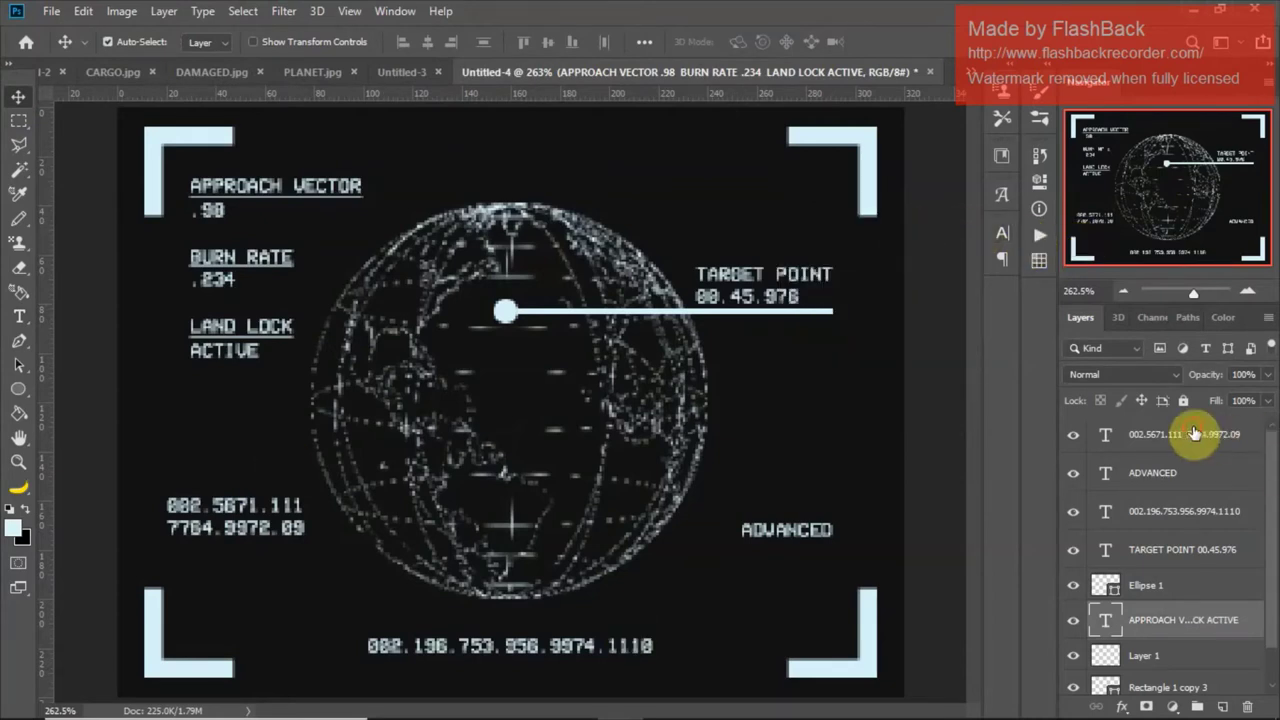
Step: Group all layers above the Background and check the group by switching its visibility off and on
{"action": "left_click", "coordinate": [1150, 434]}
{"action": "scroll", "coordinate": [1270, 600], "scroll_direction": "down", "scroll_amount": 1}
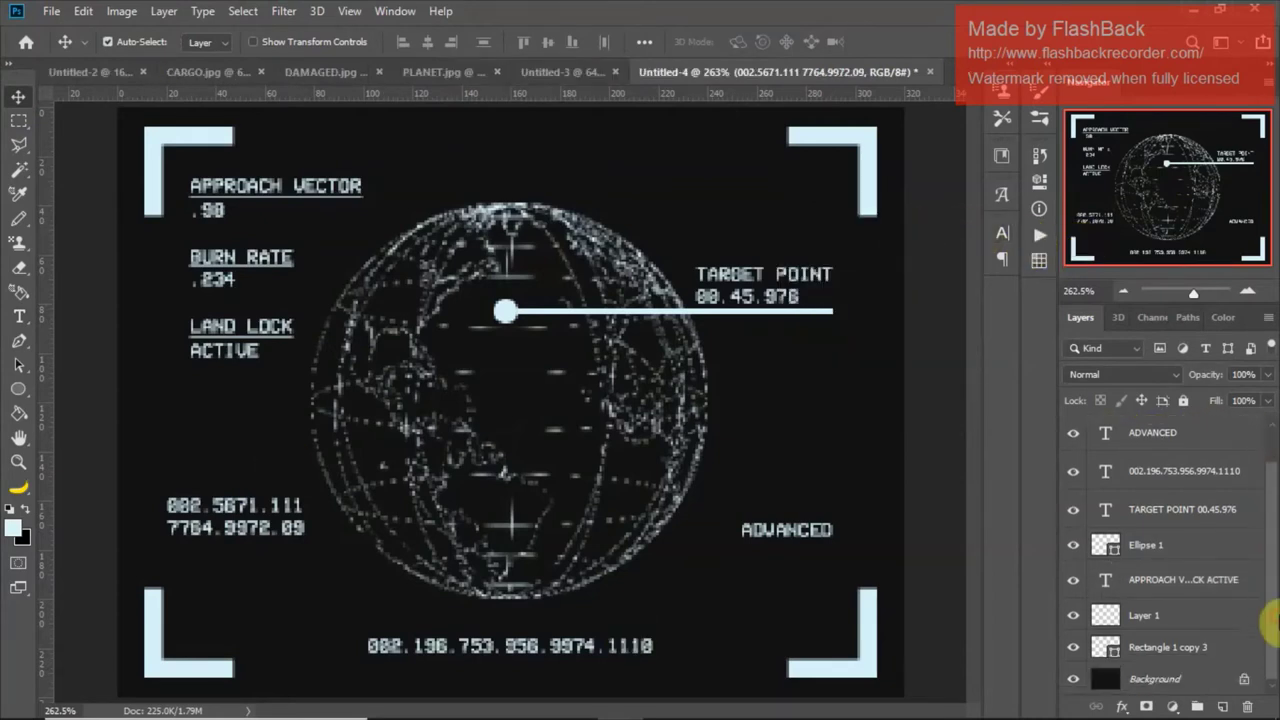
{"action": "left_click", "coordinate": [1176, 650], "text": "shift"}
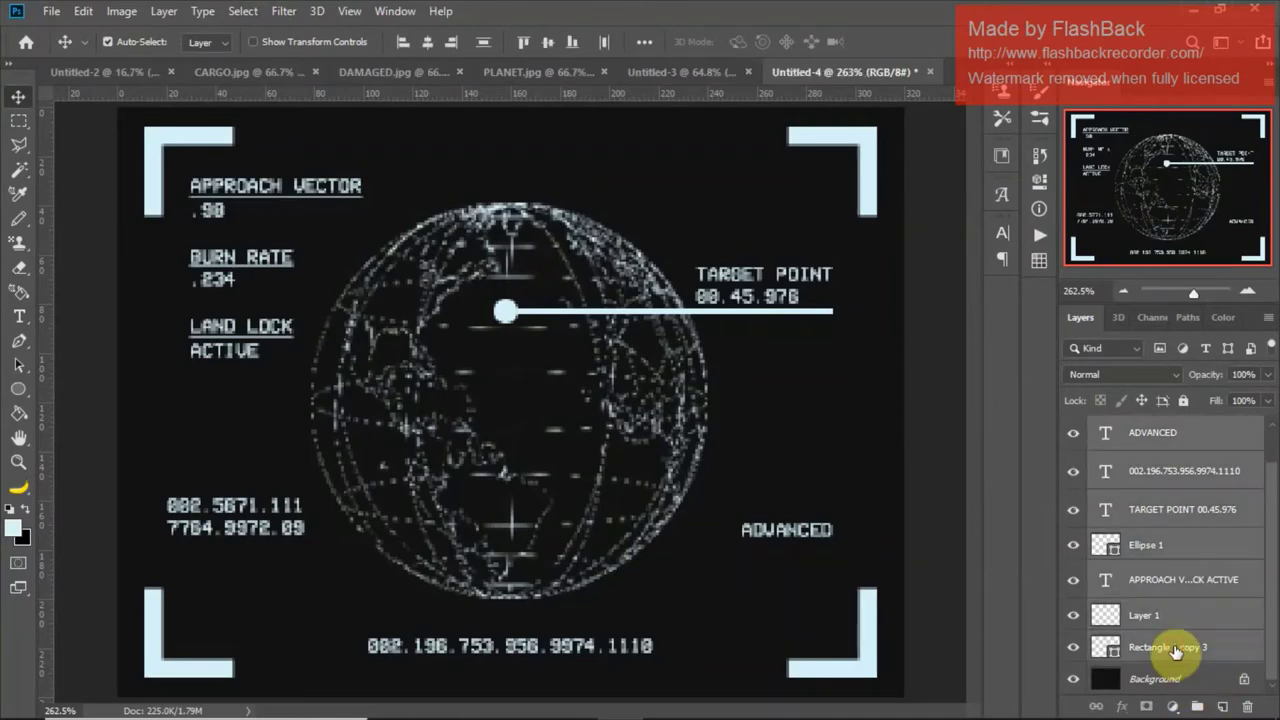
{"action": "key", "text": "ctrl+g"}
{"action": "left_click", "coordinate": [1072, 428]}
{"action": "left_click", "coordinate": [1072, 428]}
{"action": "left_click", "coordinate": [1072, 428]}
{"action": "left_click", "coordinate": [1072, 428]}
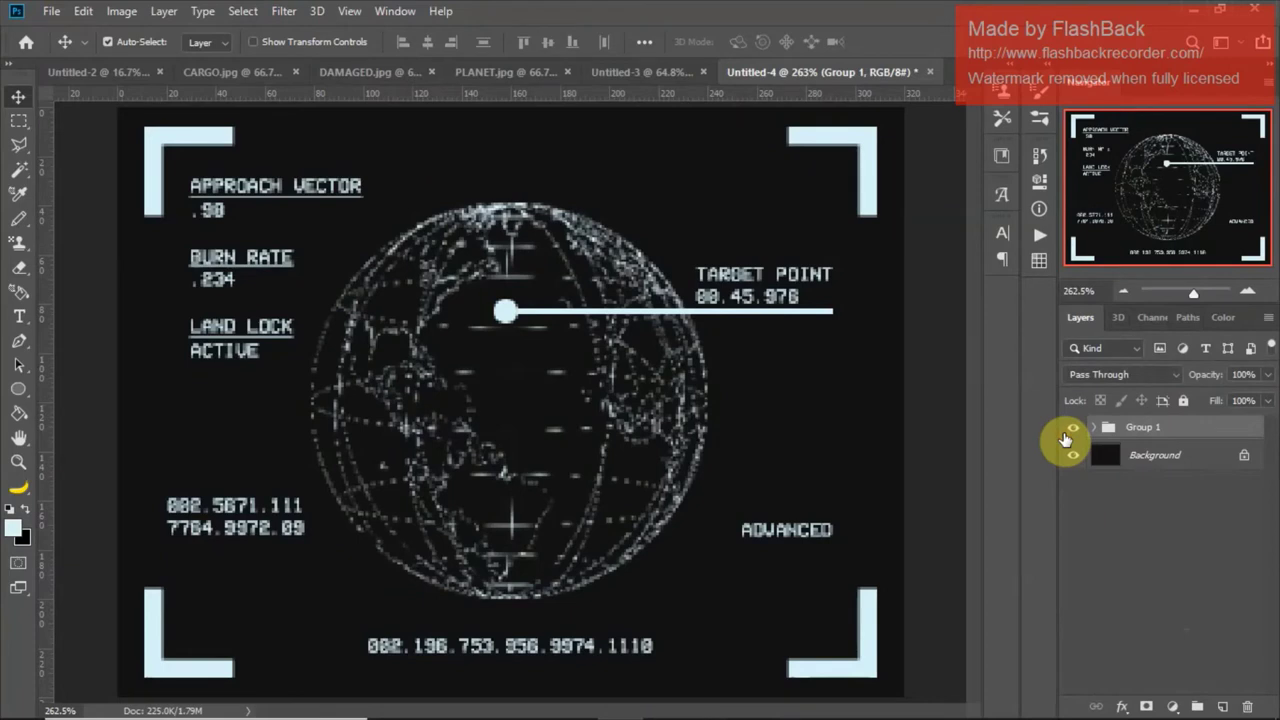
Step: Duplicate the group, hide the original group and convert the copy to a smart object
{"action": "key", "text": "ctrl+j"}
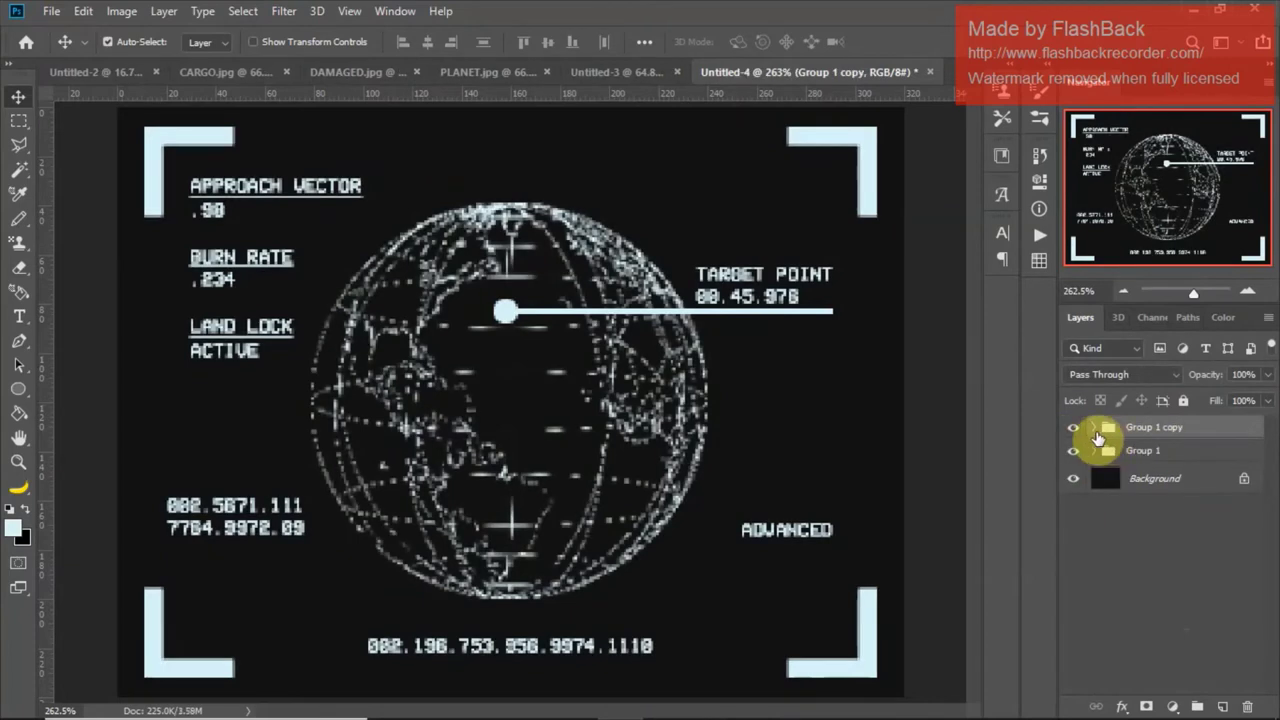
{"action": "left_click", "coordinate": [1072, 450]}
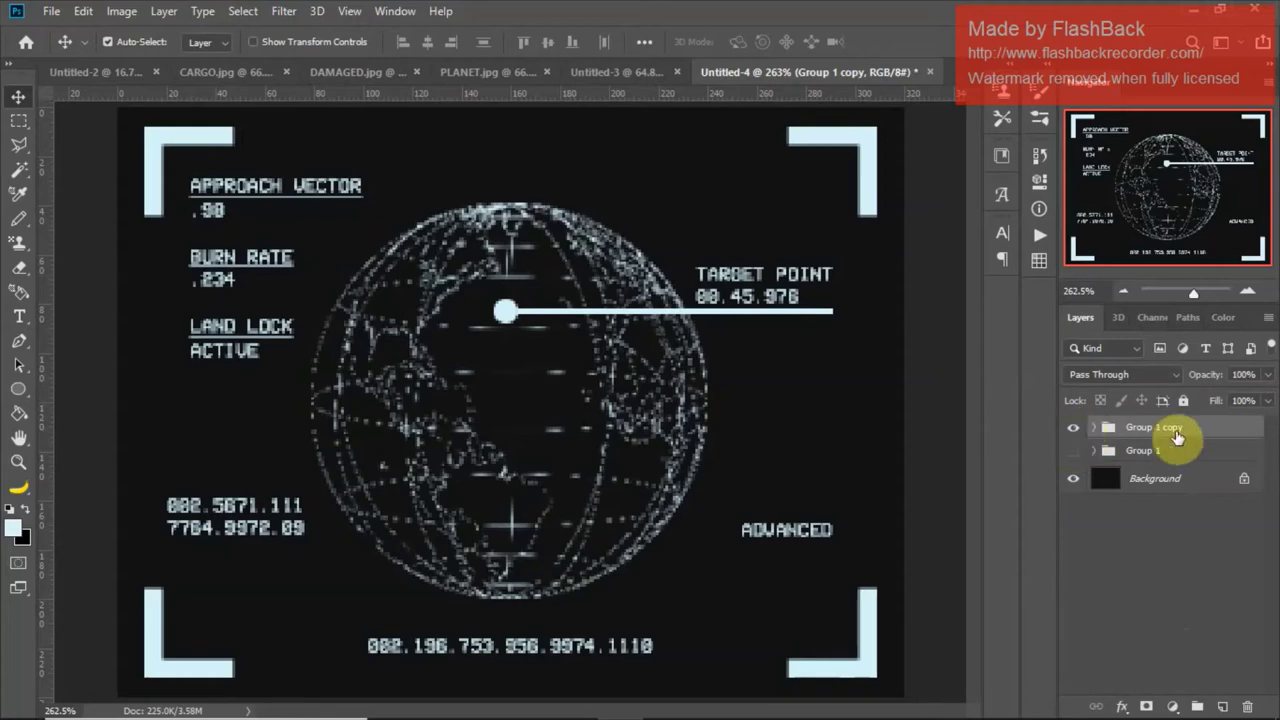
{"action": "right_click", "coordinate": [1214, 432]}
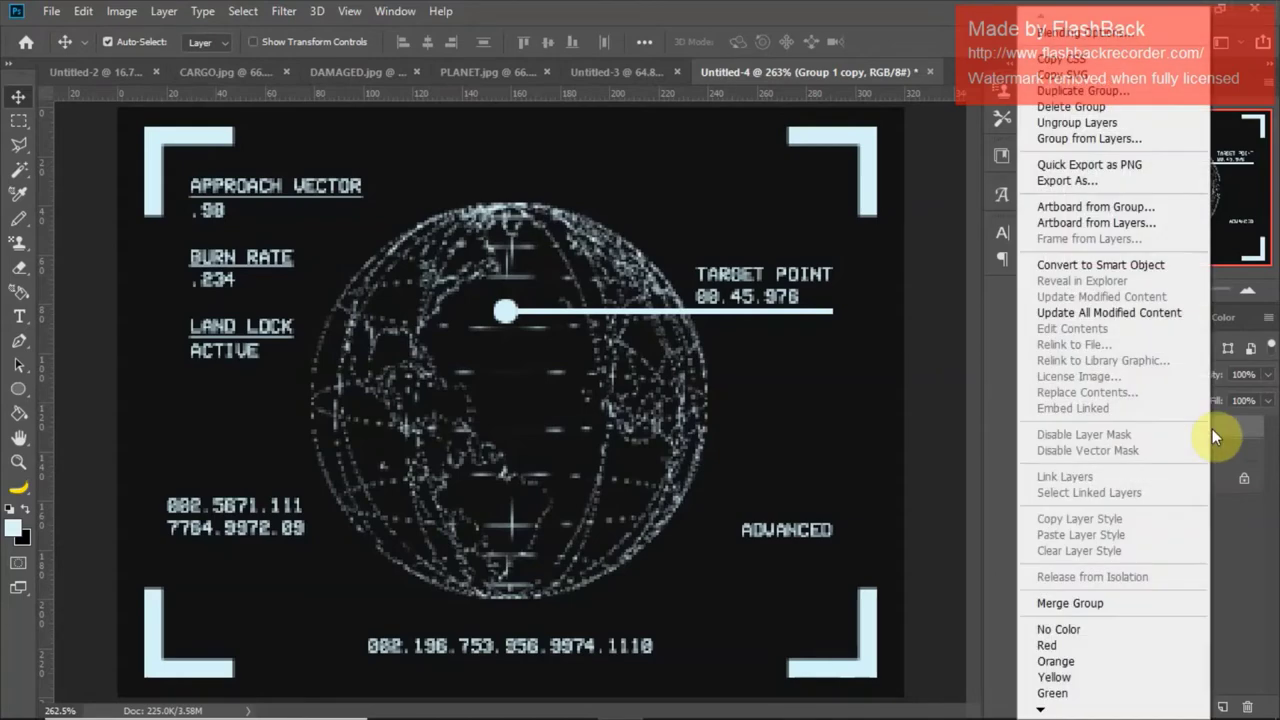
{"action": "left_click", "coordinate": [1114, 266]}
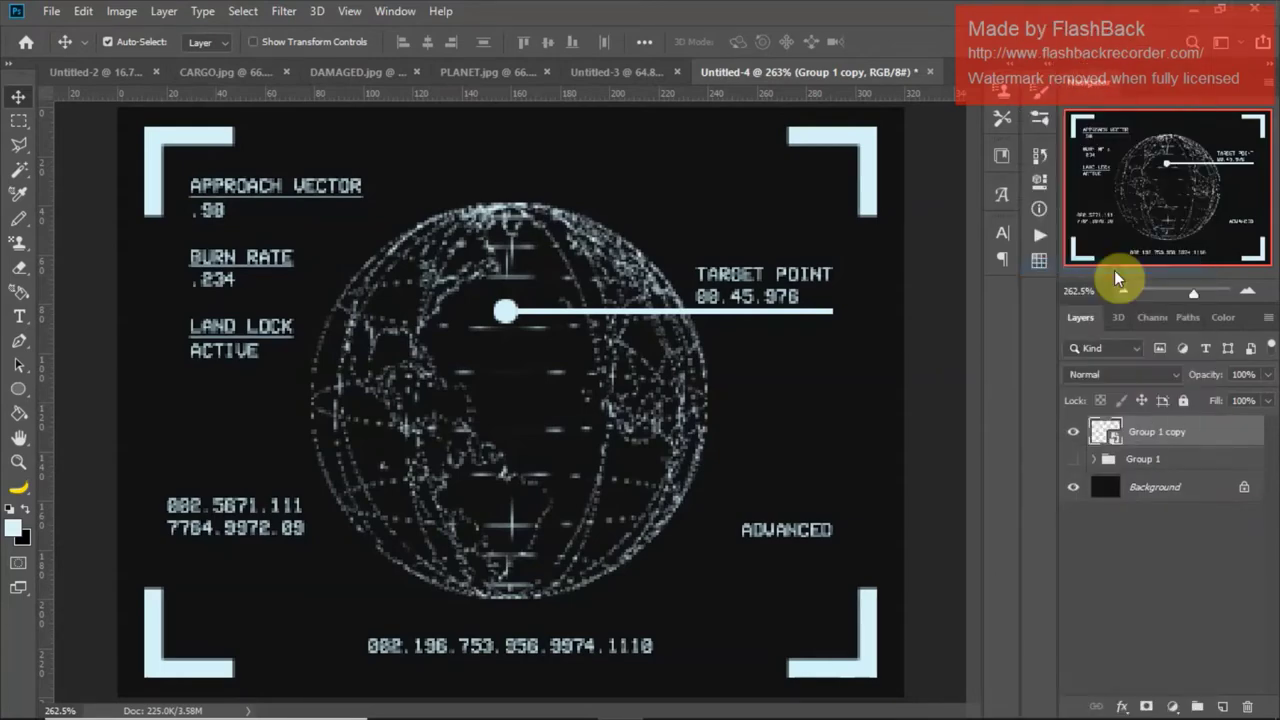
Step: Compare the original group with the smart object copy by alternating their visibility, ending with only the copy shown
{"action": "left_click", "coordinate": [1071, 432]}
{"action": "left_click", "coordinate": [1075, 466]}
{"action": "left_click", "coordinate": [1075, 466]}
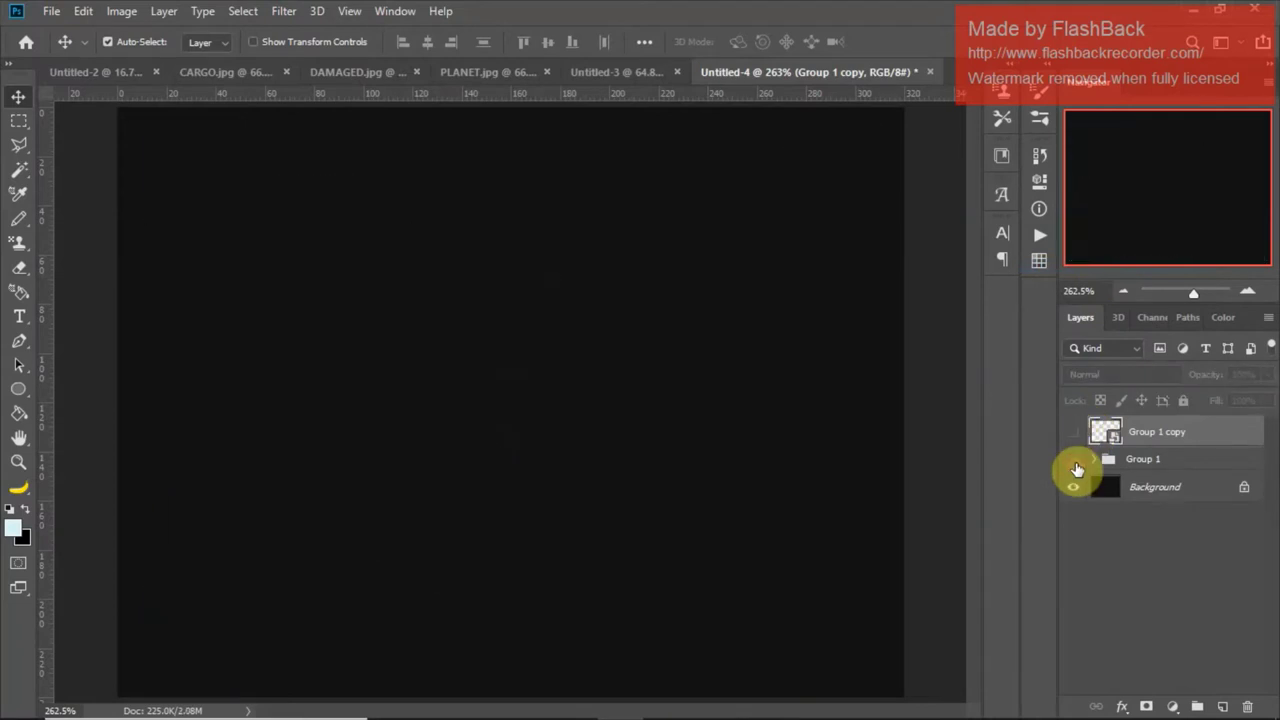
{"action": "left_click", "coordinate": [1075, 466]}
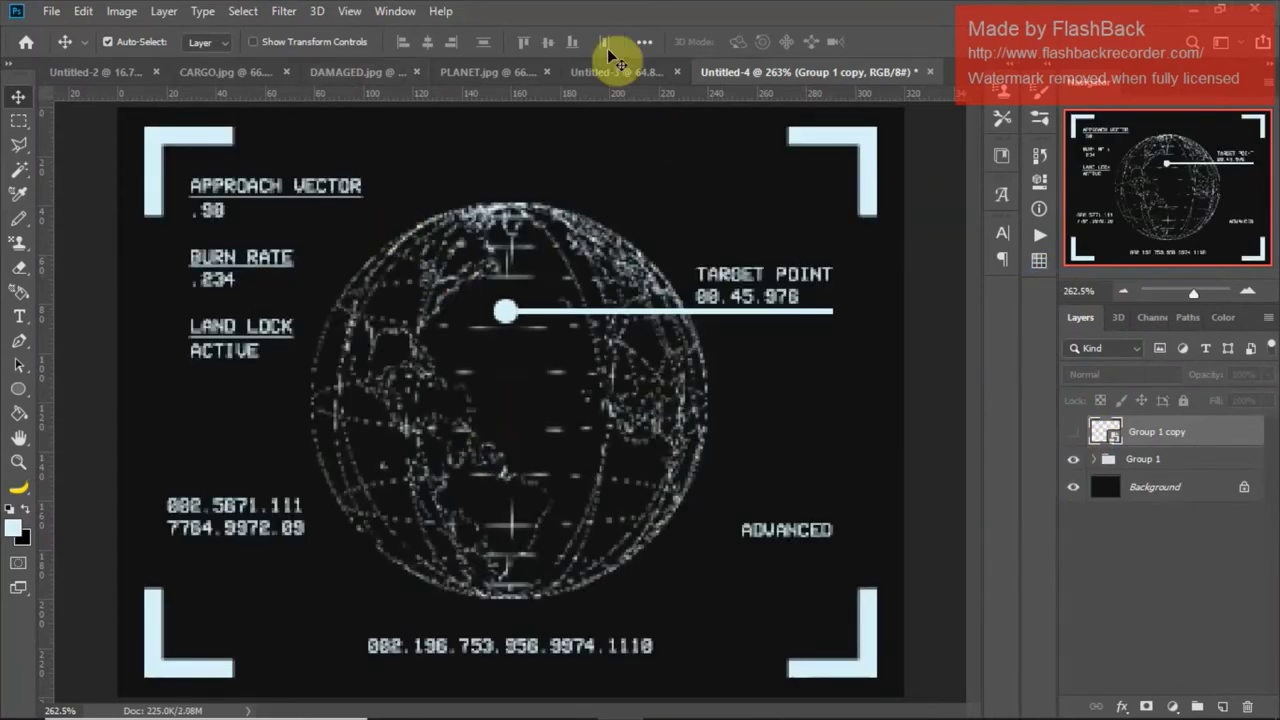
{"action": "left_click", "coordinate": [1071, 466]}
{"action": "left_click", "coordinate": [1071, 466]}
{"action": "left_click", "coordinate": [1071, 434]}
Step: Enlarge the whole image to 400 percent in width and height with automatic resampling
{"action": "left_click", "coordinate": [121, 11]}
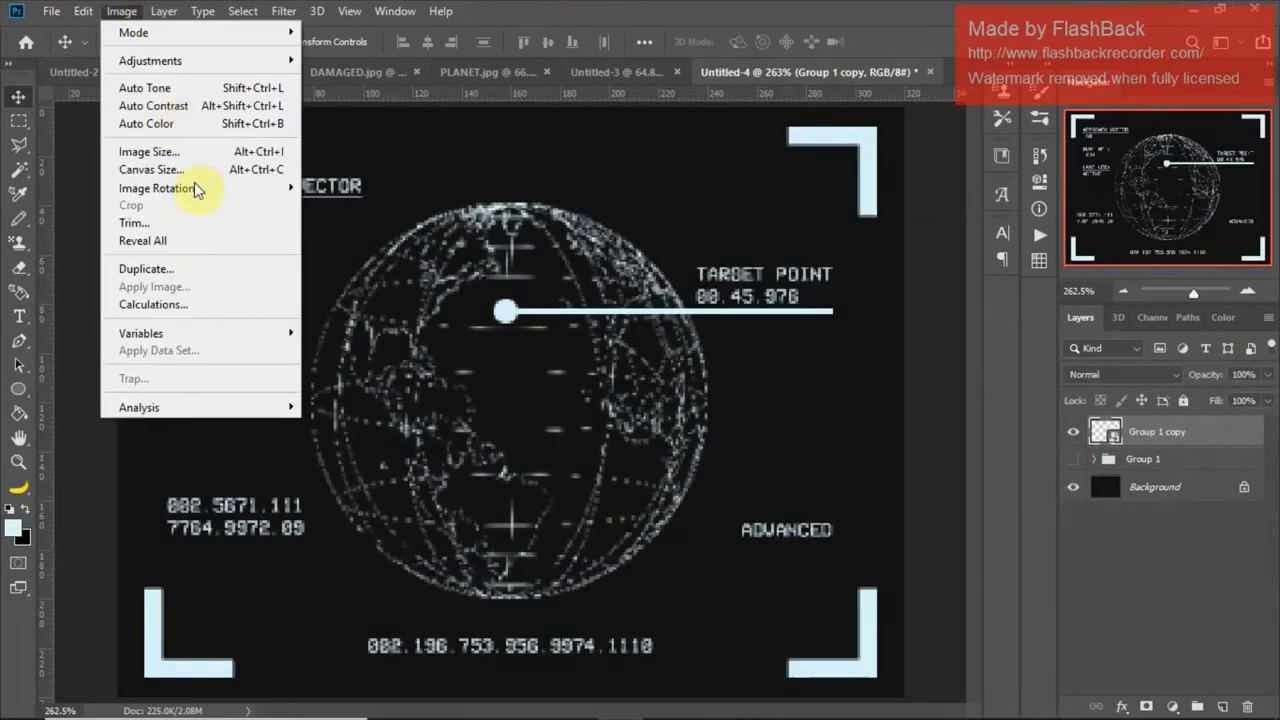
{"action": "left_click", "coordinate": [160, 152]}
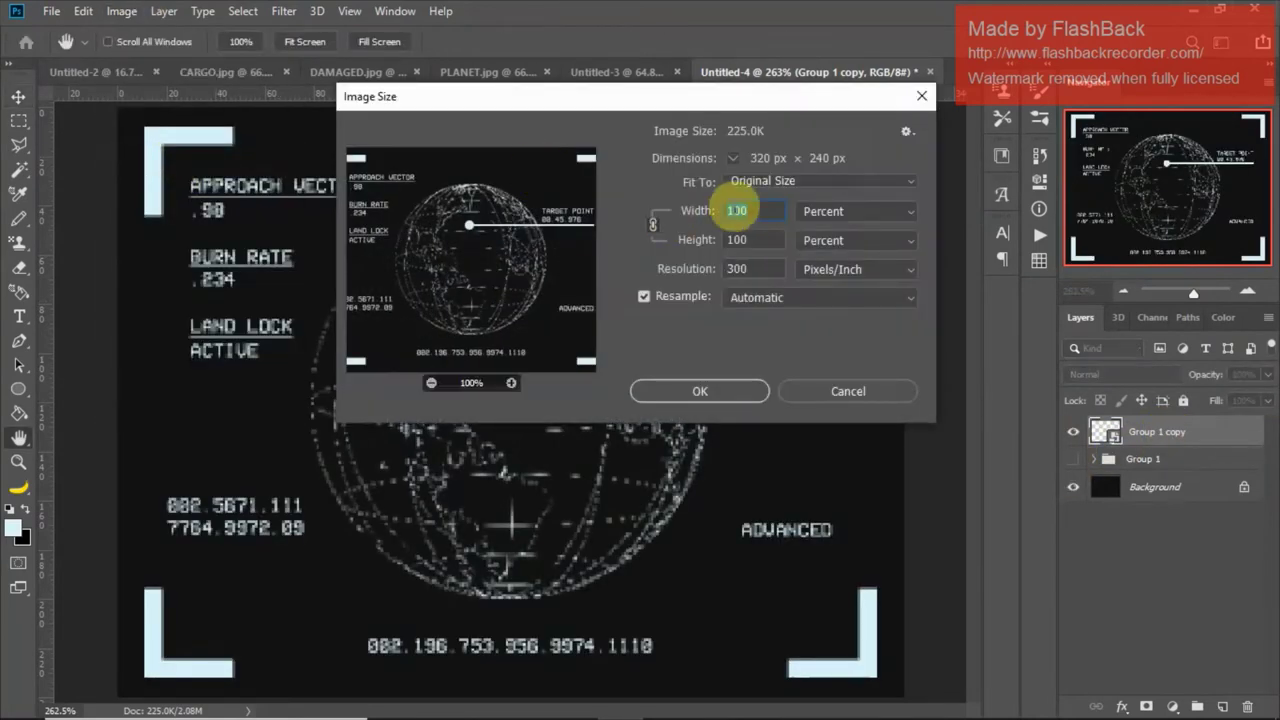
{"action": "left_click_drag", "start_coordinate": [741, 210], "coordinate": [757, 212]}
{"action": "type", "text": "400"}
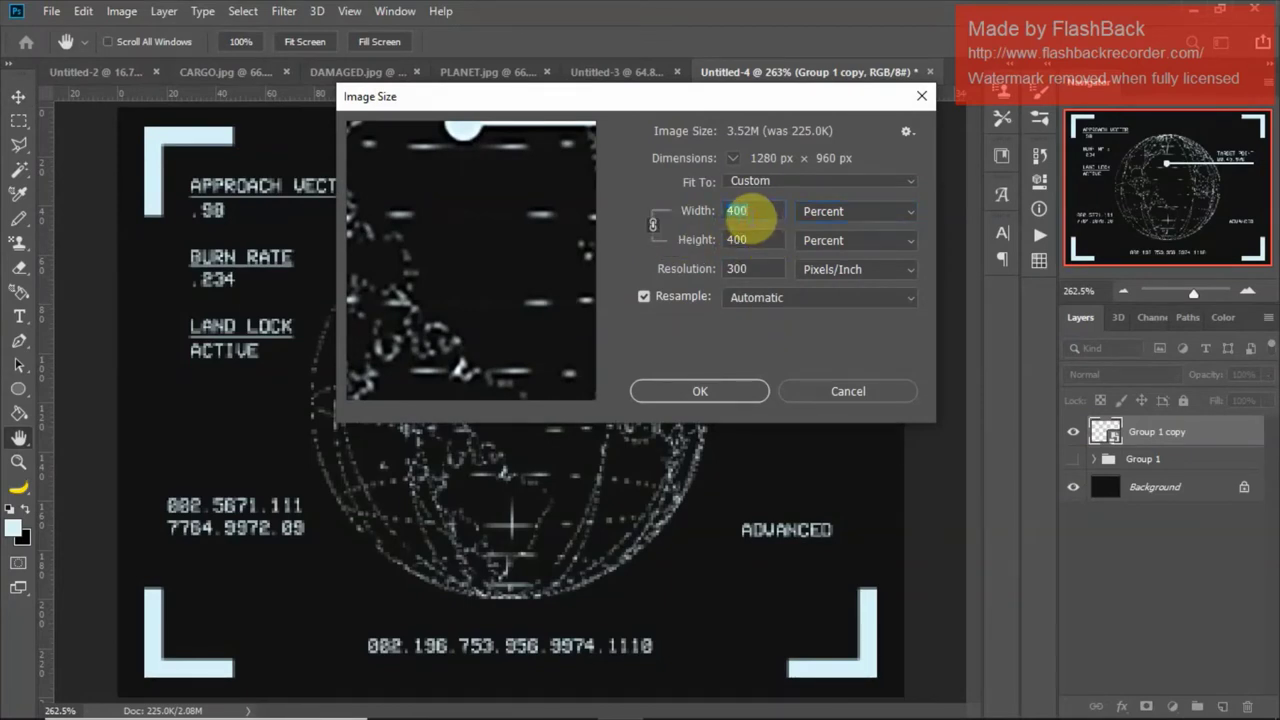
{"action": "left_click", "coordinate": [748, 390]}
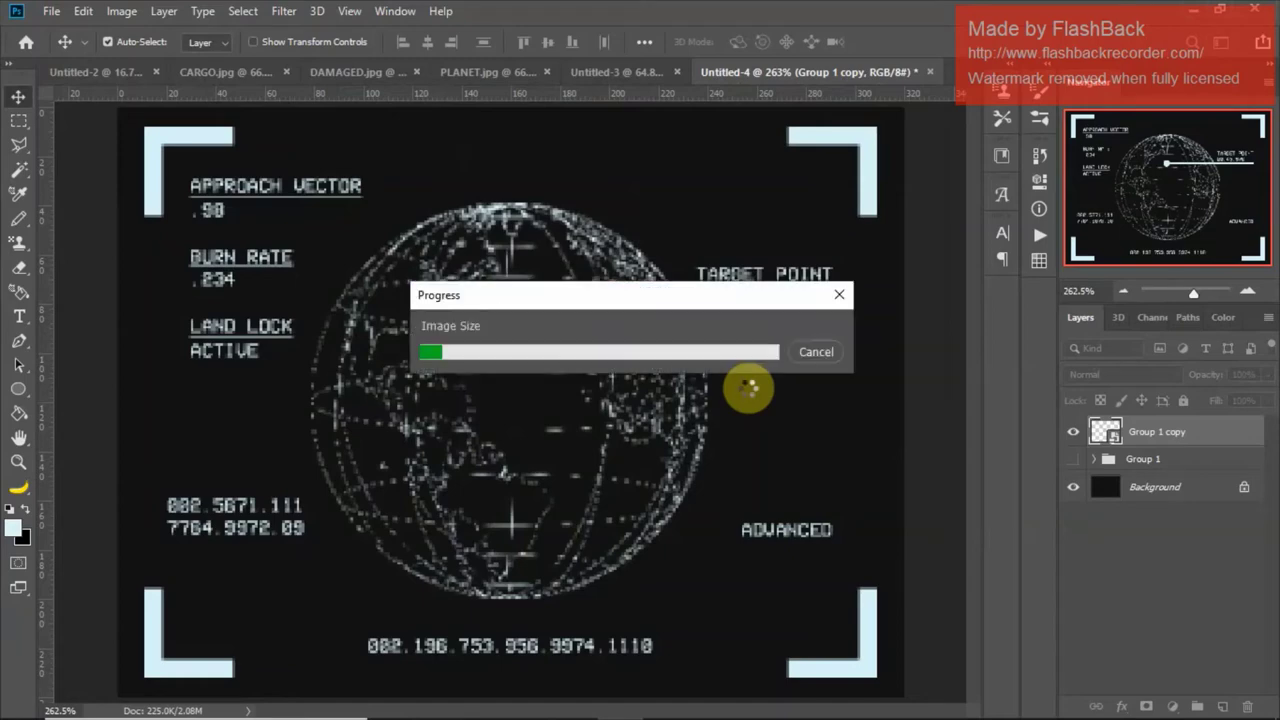
{"action": "key", "text": "ctrl+0"}
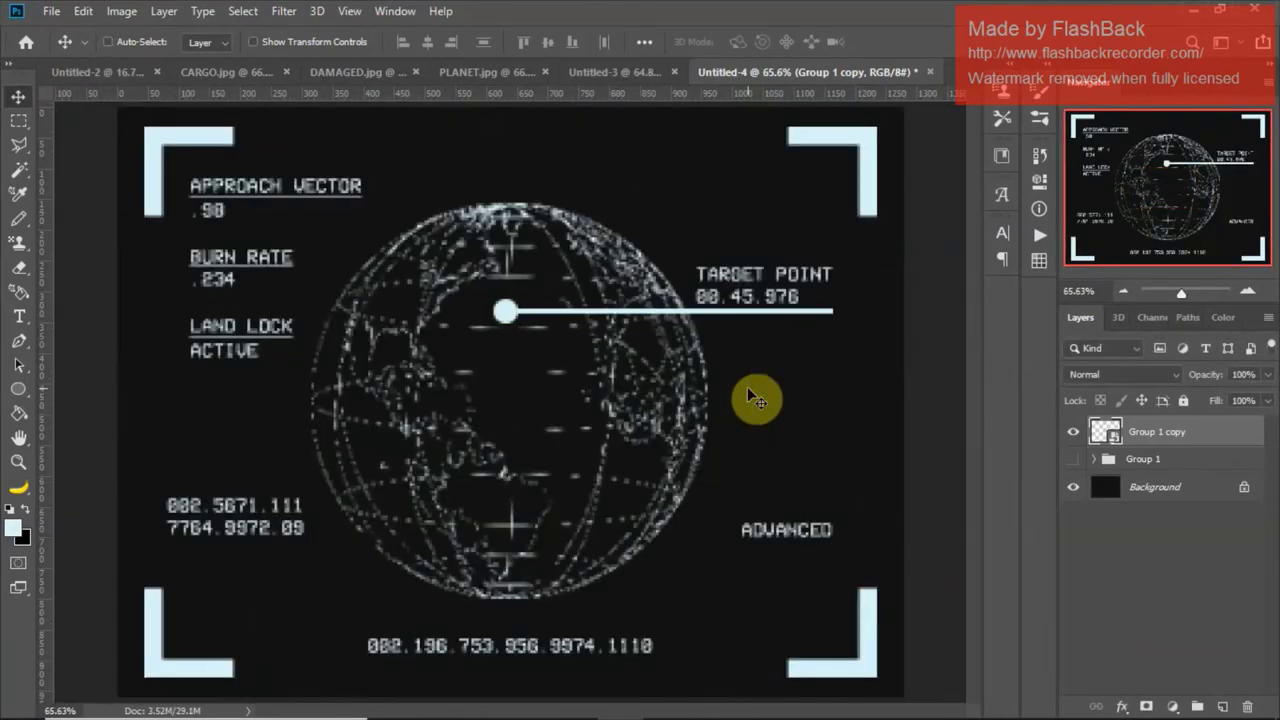
Step: Compare the enlarged live group with the enlarged smart object, ending with only the smart object shown
{"action": "left_click", "coordinate": [1077, 441]}
{"action": "left_click", "coordinate": [1076, 458]}
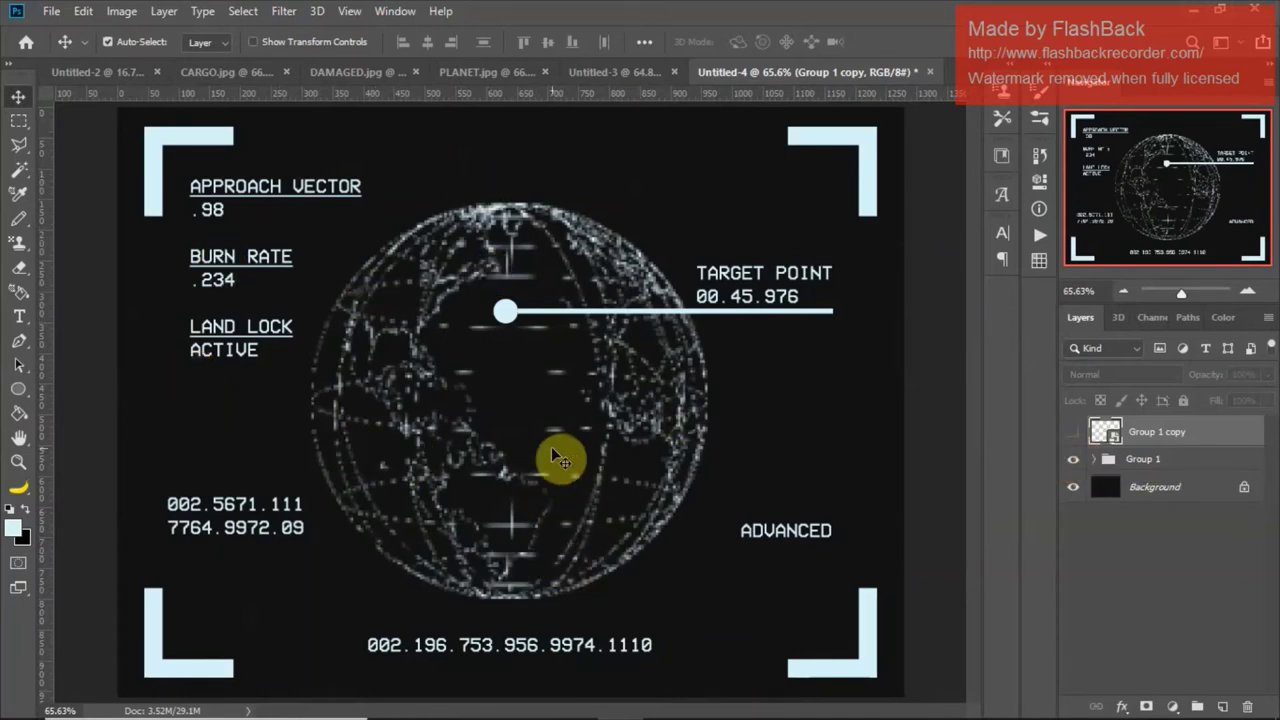
{"action": "left_click", "coordinate": [1073, 458]}
{"action": "left_click", "coordinate": [1073, 431]}
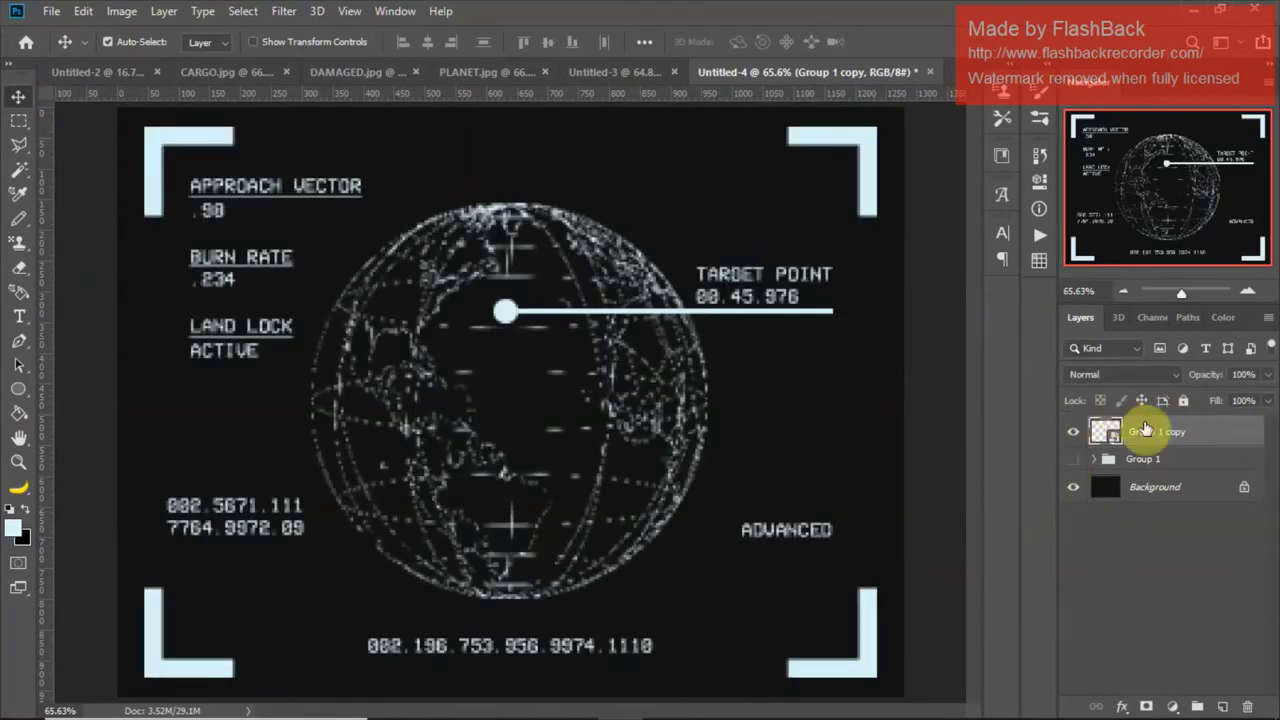
Step: Apply a Color Overlay layer style in red (e40c16) to the smart object copy
{"action": "double_click", "coordinate": [1232, 431]}
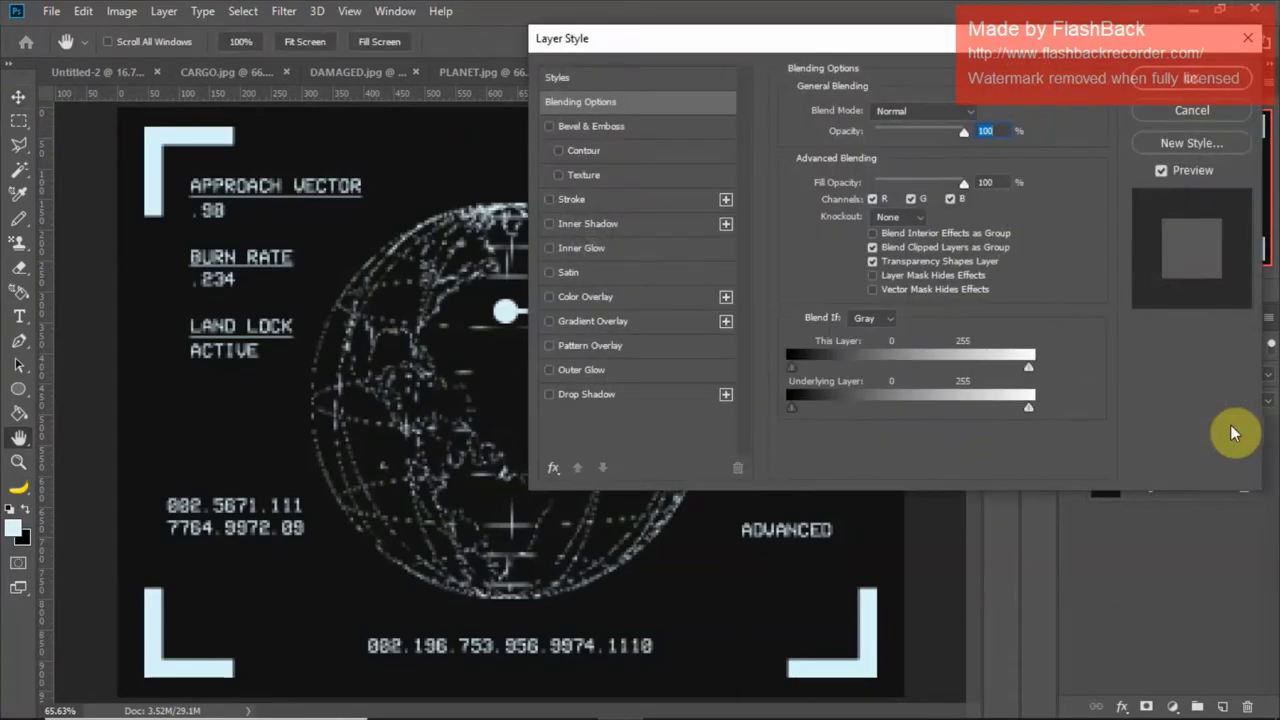
{"action": "left_click", "coordinate": [601, 297]}
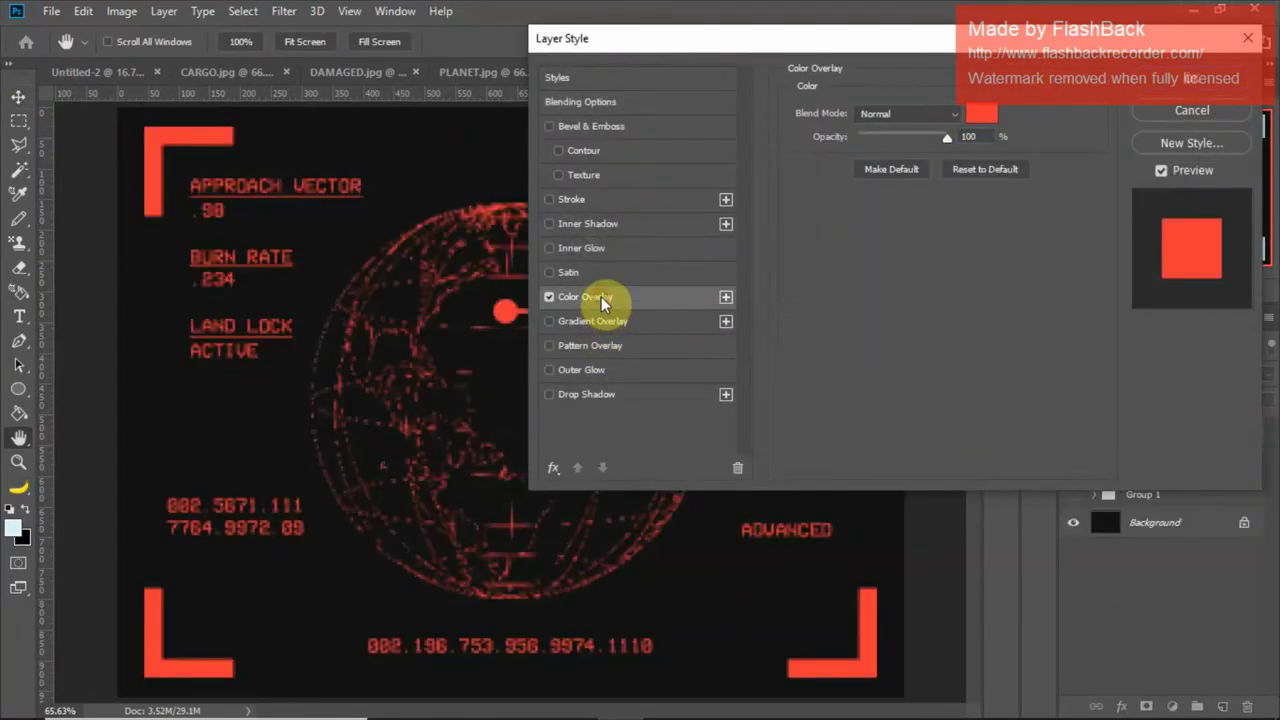
{"action": "mouse_move", "coordinate": [975, 55]}
{"action": "left_mouse_down"}
{"action": "mouse_move", "coordinate": [1225, 75]}
{"action": "mouse_move", "coordinate": [983, 60]}
{"action": "left_mouse_up"}
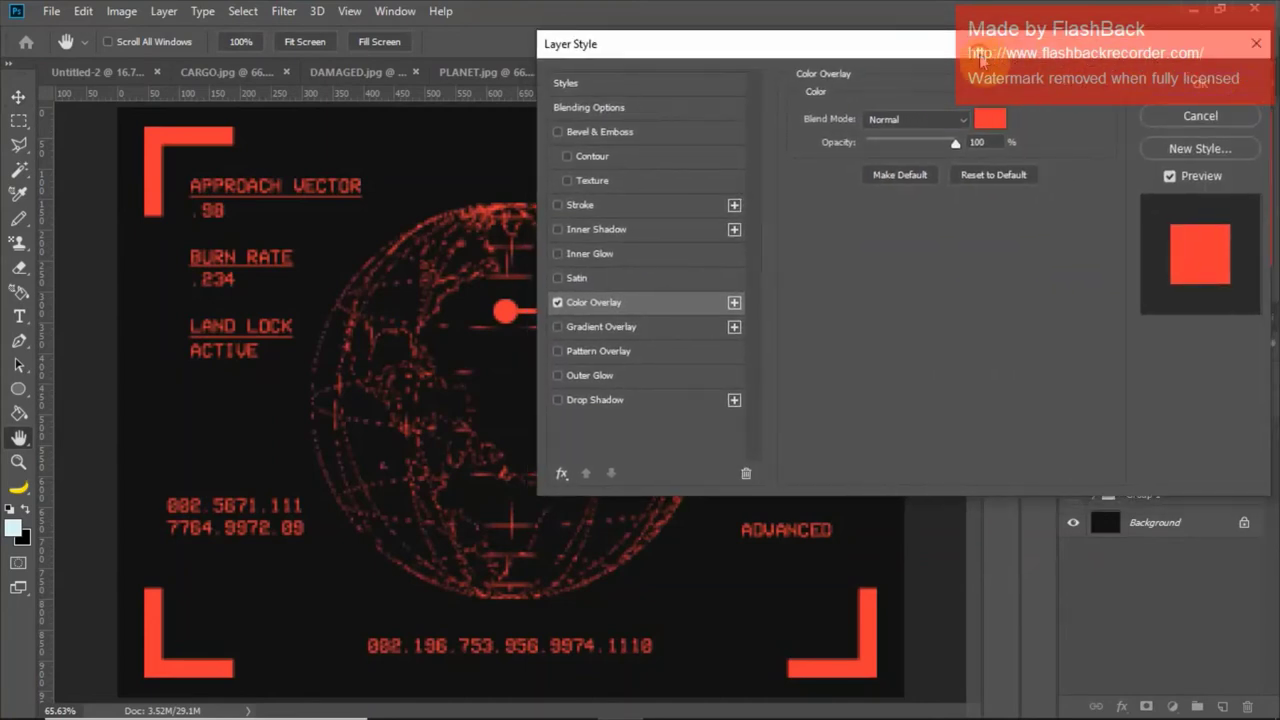
{"action": "left_click", "coordinate": [996, 114]}
{"action": "left_click_drag", "start_coordinate": [939, 240], "coordinate": [934, 350]}
{"action": "mouse_move", "coordinate": [882, 297]}
{"action": "left_mouse_down"}
{"action": "mouse_move", "coordinate": [872, 344]}
{"action": "mouse_move", "coordinate": [940, 274]}
{"action": "mouse_move", "coordinate": [940, 206]}
{"action": "mouse_move", "coordinate": [894, 217]}
{"action": "mouse_move", "coordinate": [914, 205]}
{"action": "mouse_move", "coordinate": [909, 220]}
{"action": "left_mouse_up"}
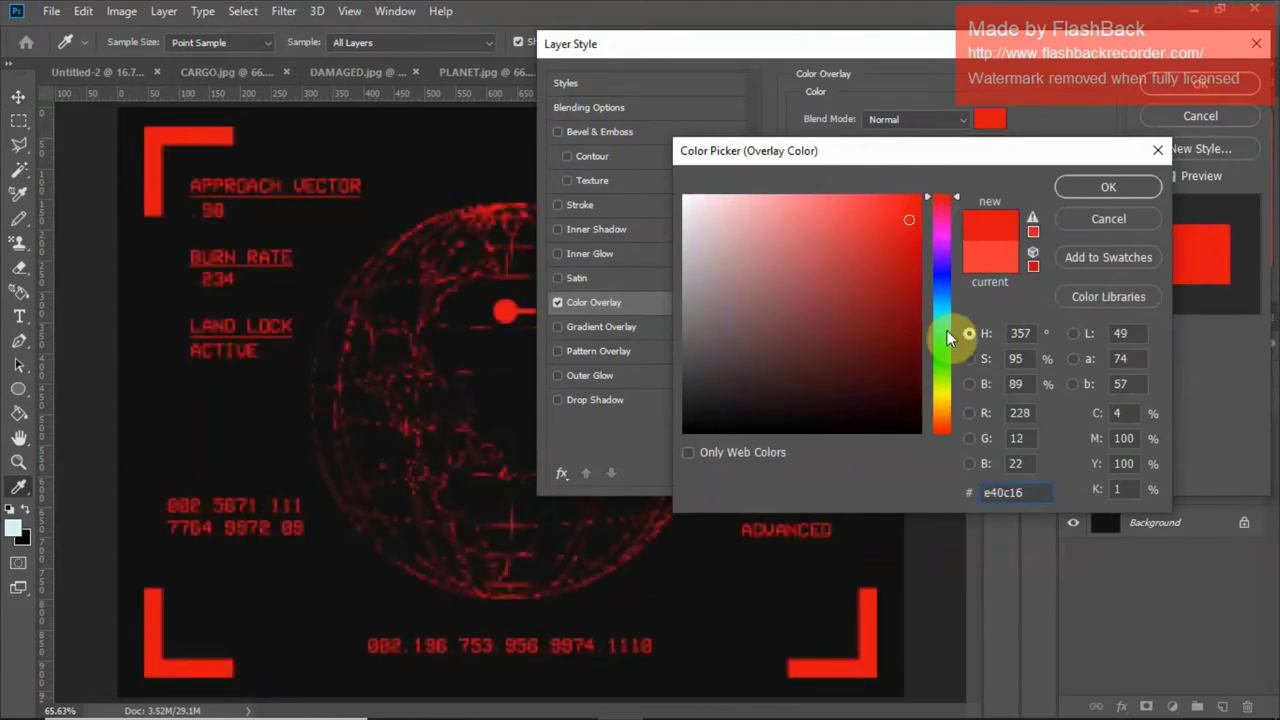
{"action": "left_click", "coordinate": [1103, 185]}
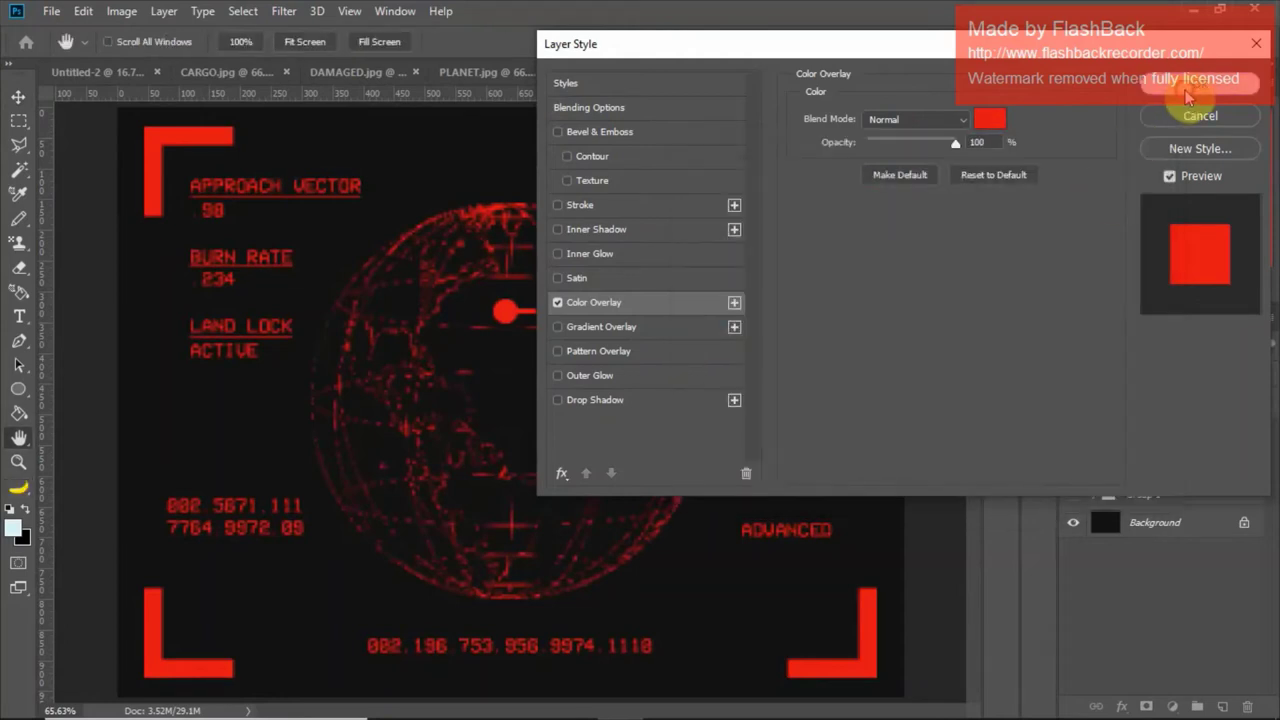
{"action": "left_click", "coordinate": [1192, 88]}
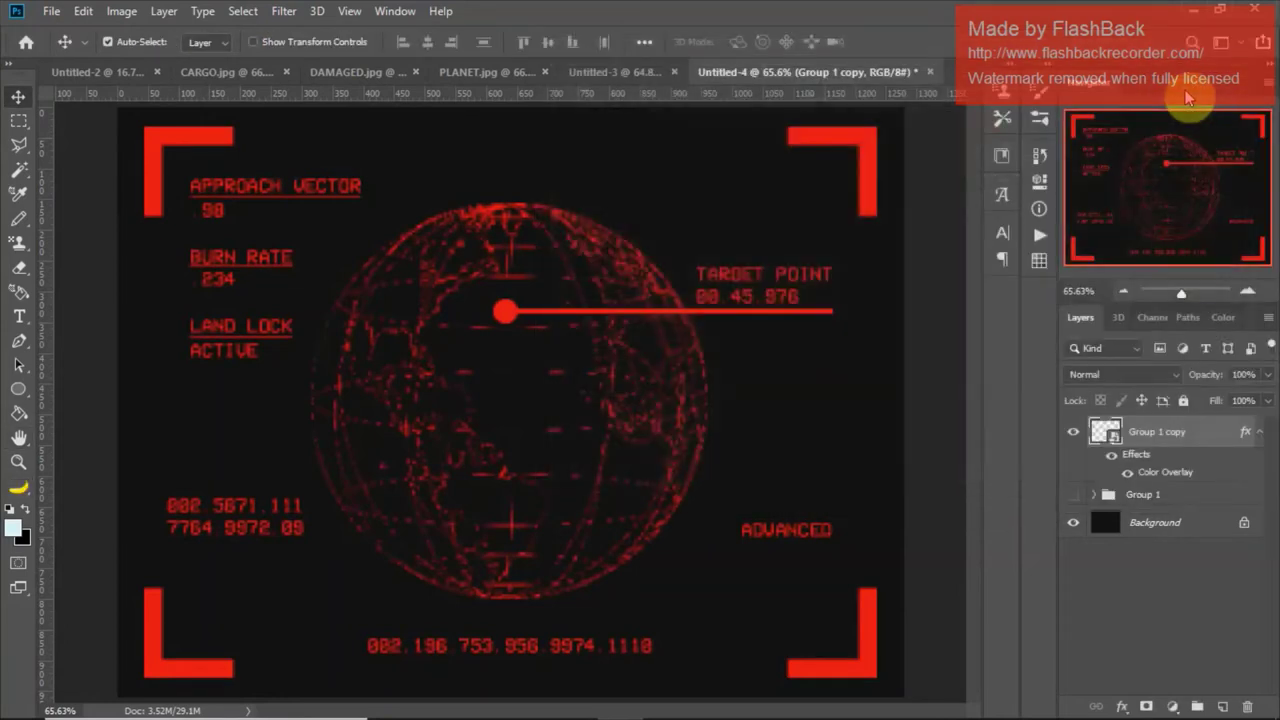
Step: Apply a Gaussian Blur with a radius of 20 pixels to the red smart object and duplicate the blurred layer
{"action": "left_click", "coordinate": [279, 13]}
{"action": "mouse_move", "coordinate": [335, 222]}
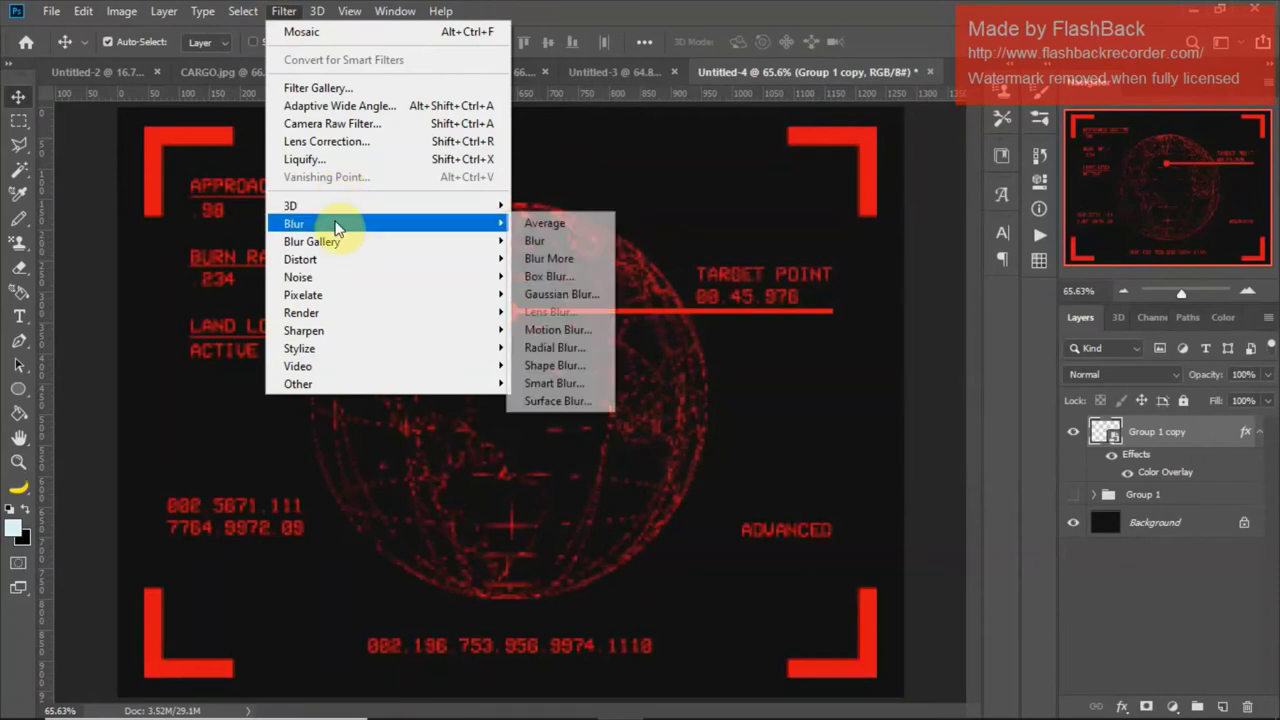
{"action": "left_click", "coordinate": [560, 294]}
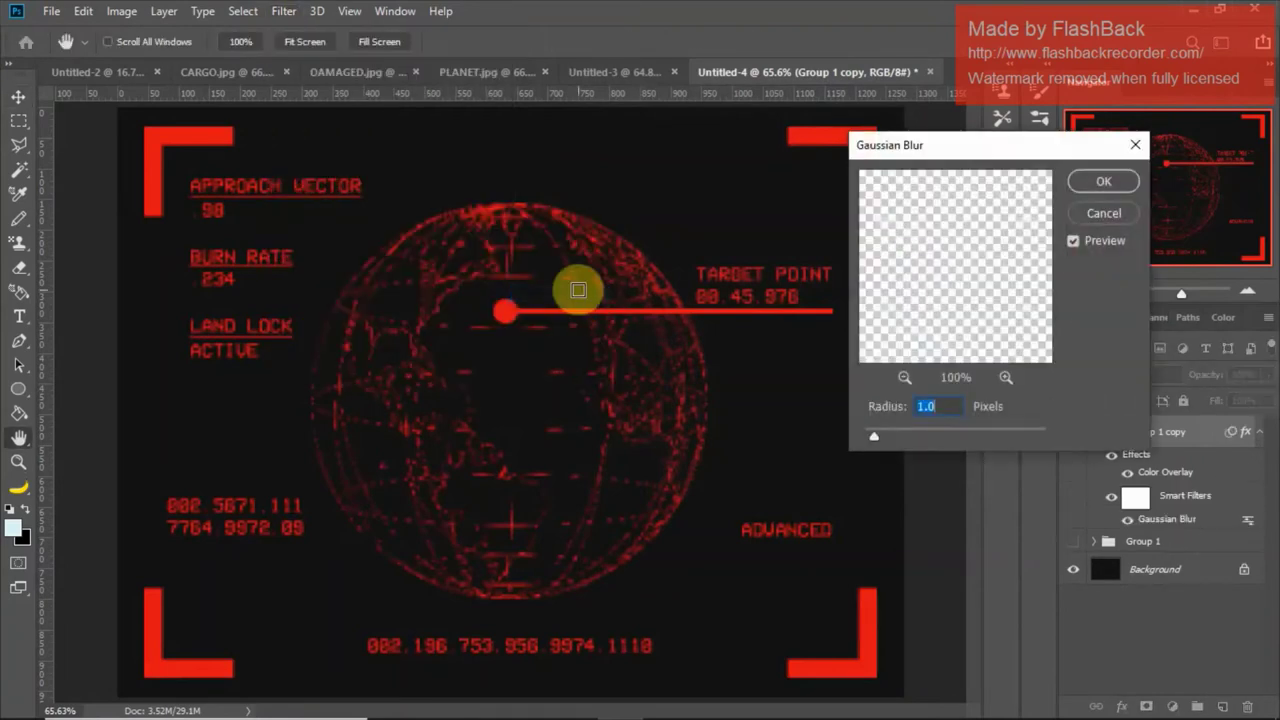
{"action": "type", "text": "20"}
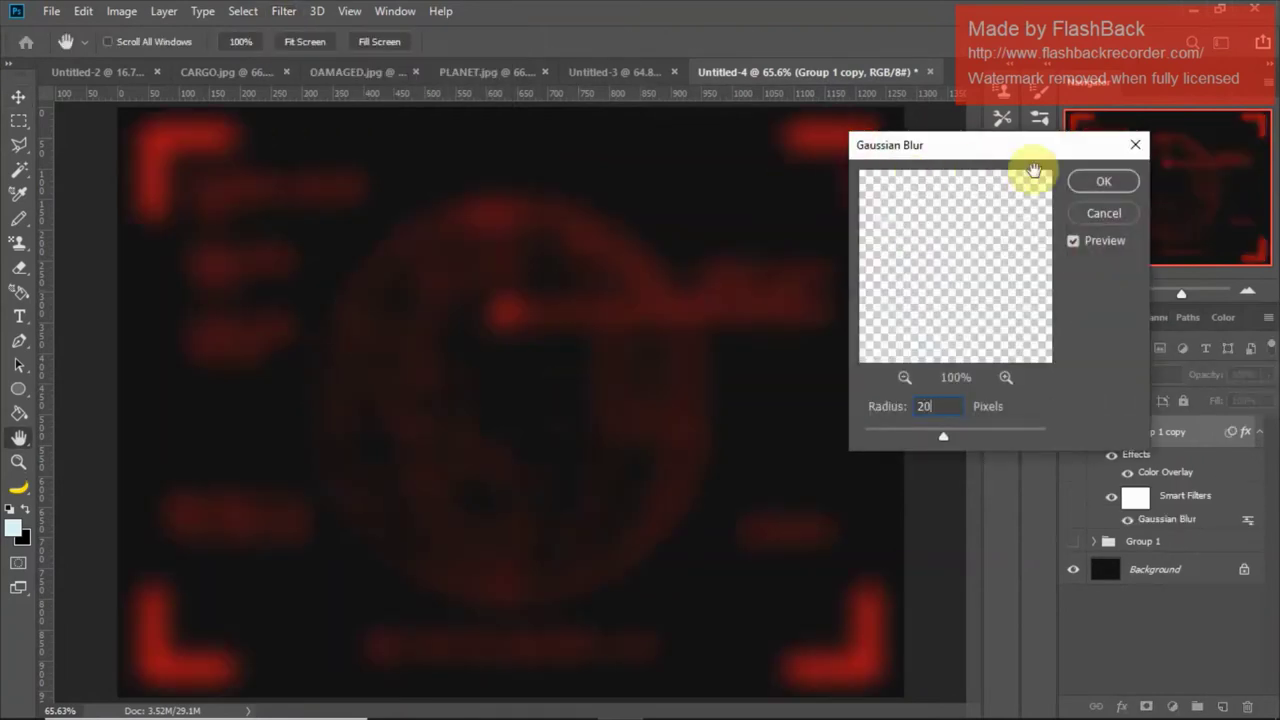
{"action": "left_click", "coordinate": [1110, 184]}
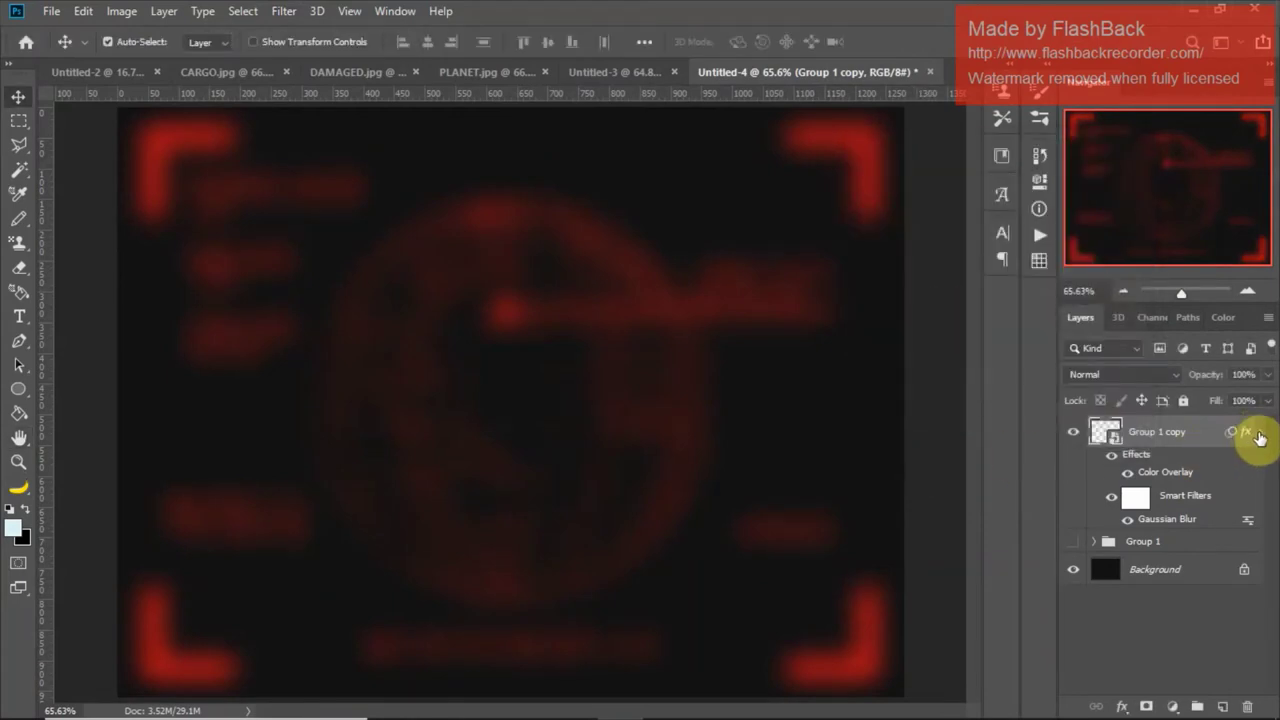
{"action": "key", "text": "ctrl+j"}
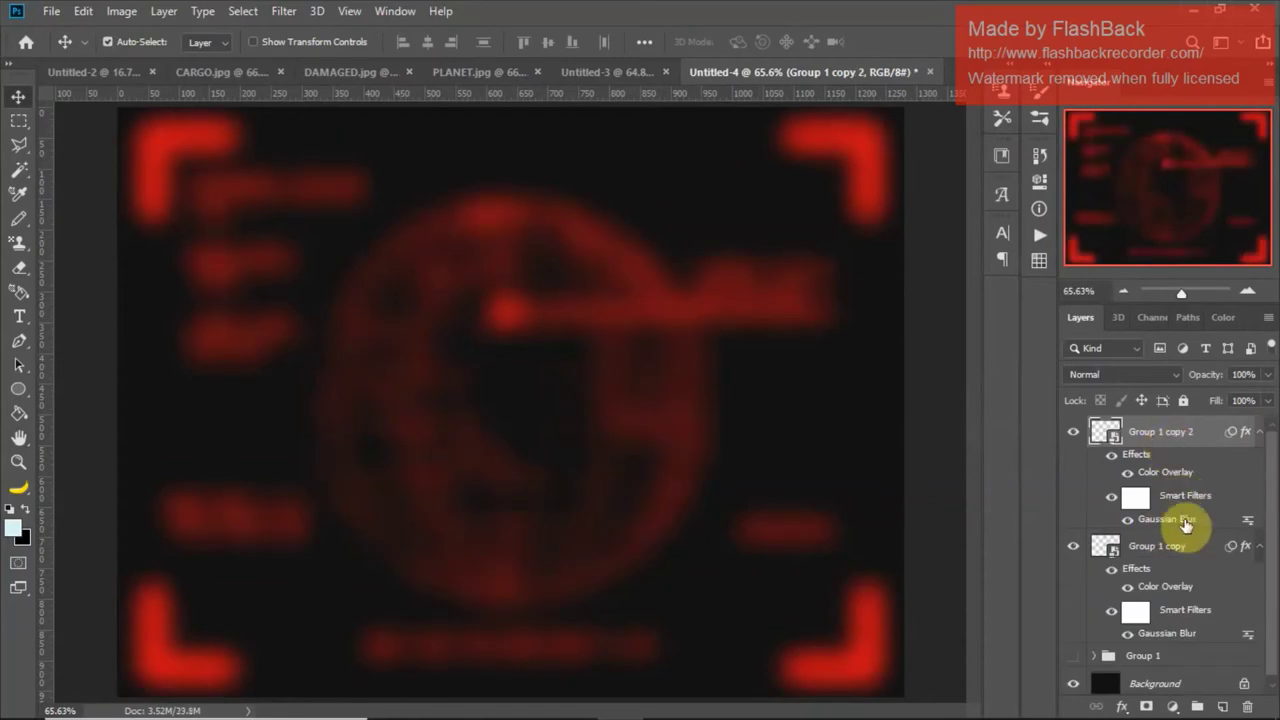
Step: Turn off the Gaussian Blur smart filter on the upper smart object copy and collapse both copies' effect lists
{"action": "left_click", "coordinate": [1126, 521]}
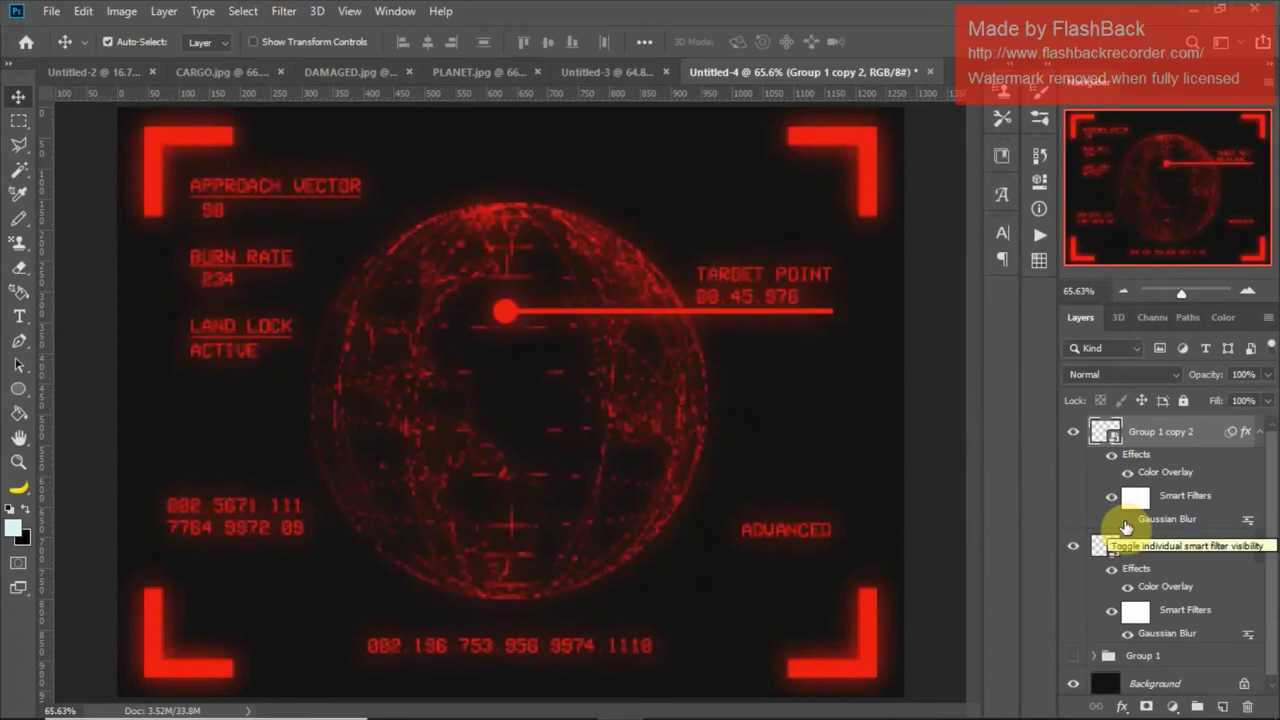
{"action": "left_click", "coordinate": [1256, 434]}
{"action": "left_click", "coordinate": [1258, 464]}
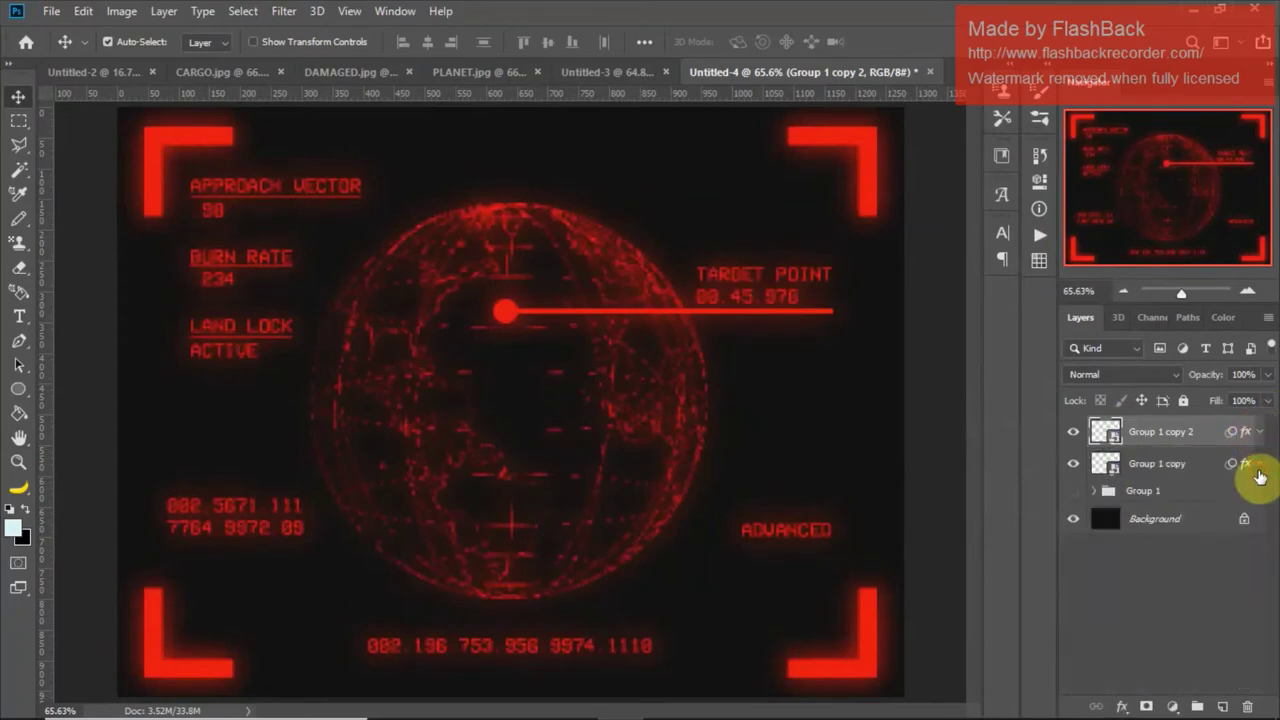
{"action": "left_click", "coordinate": [1074, 432]}
{"action": "left_click", "coordinate": [1071, 432]}
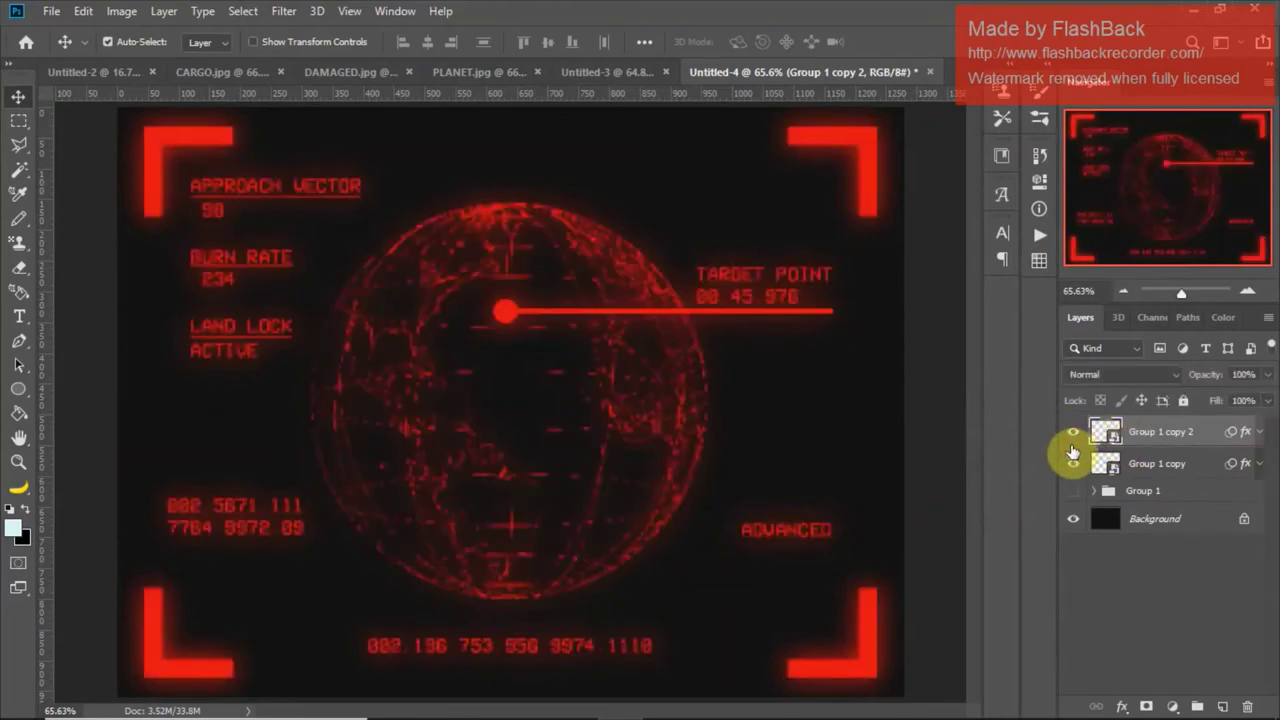
{"action": "left_click", "coordinate": [1073, 464]}
{"action": "left_click", "coordinate": [1073, 464]}
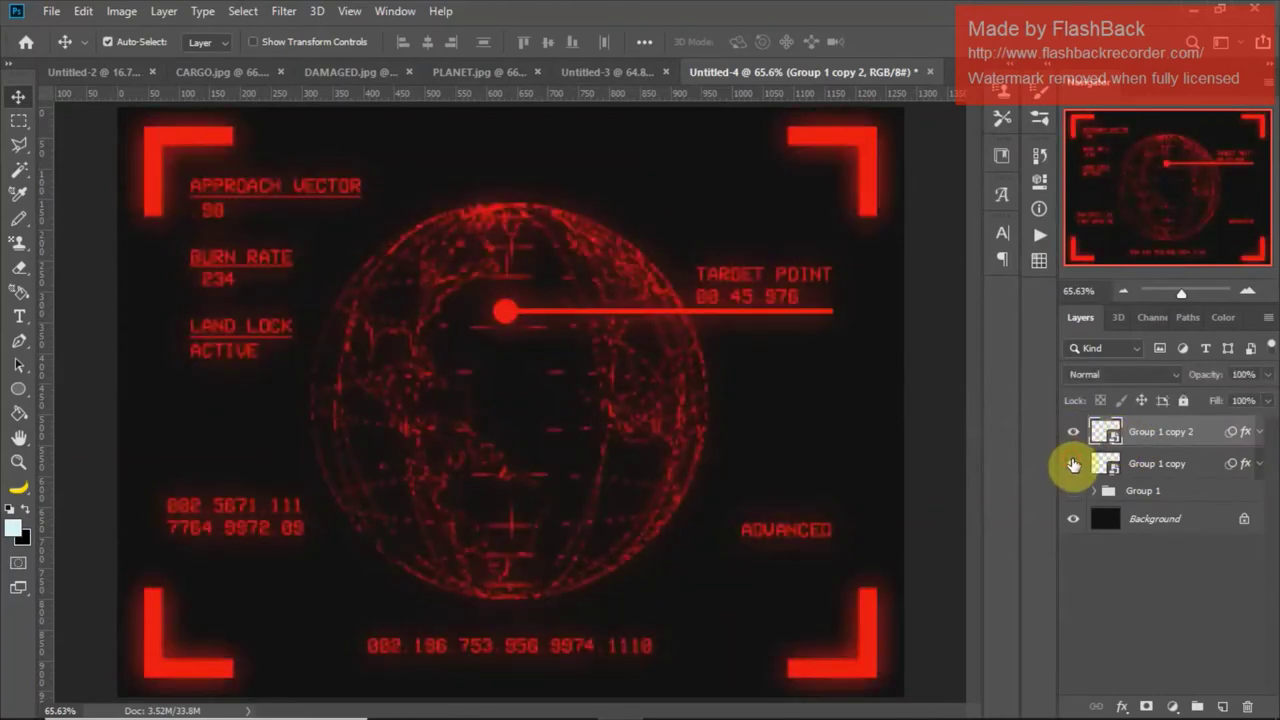
Step: Set the opacity of the lower, blurred smart object copy to 30%
{"action": "left_click", "coordinate": [1209, 476]}
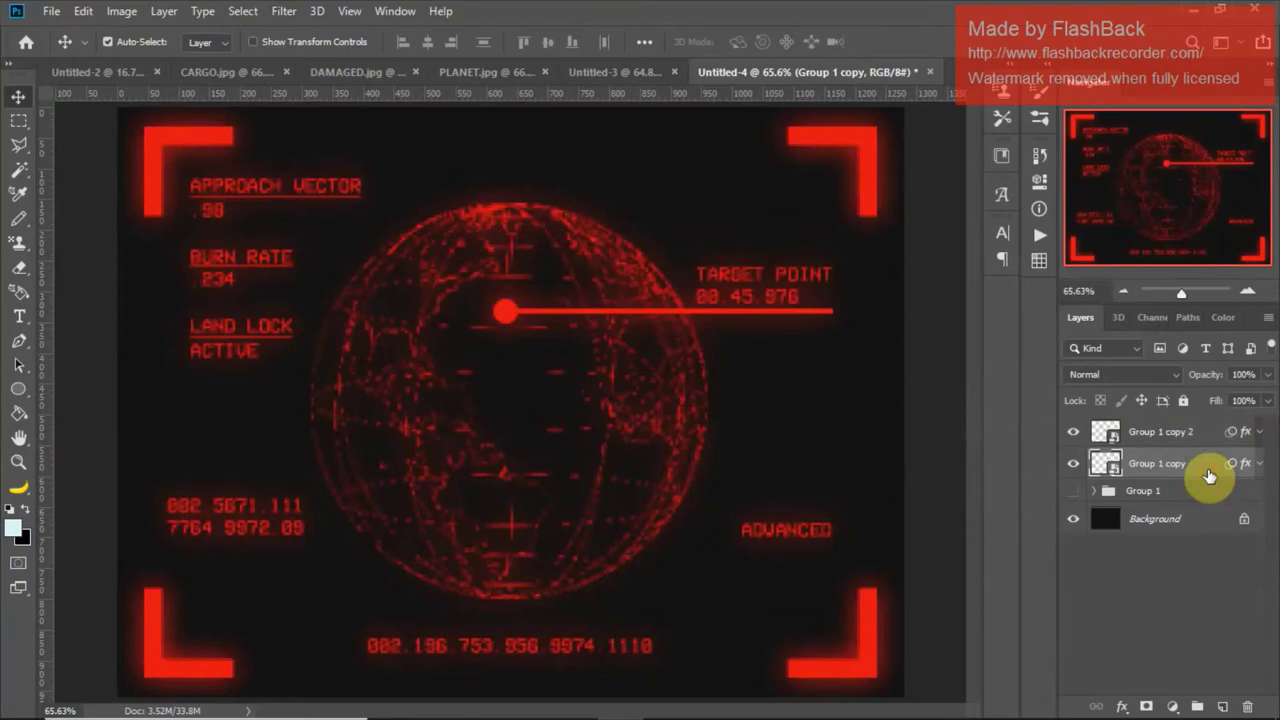
{"action": "left_click", "coordinate": [1267, 374]}
{"action": "left_click_drag", "start_coordinate": [1259, 401], "coordinate": [1199, 391]}
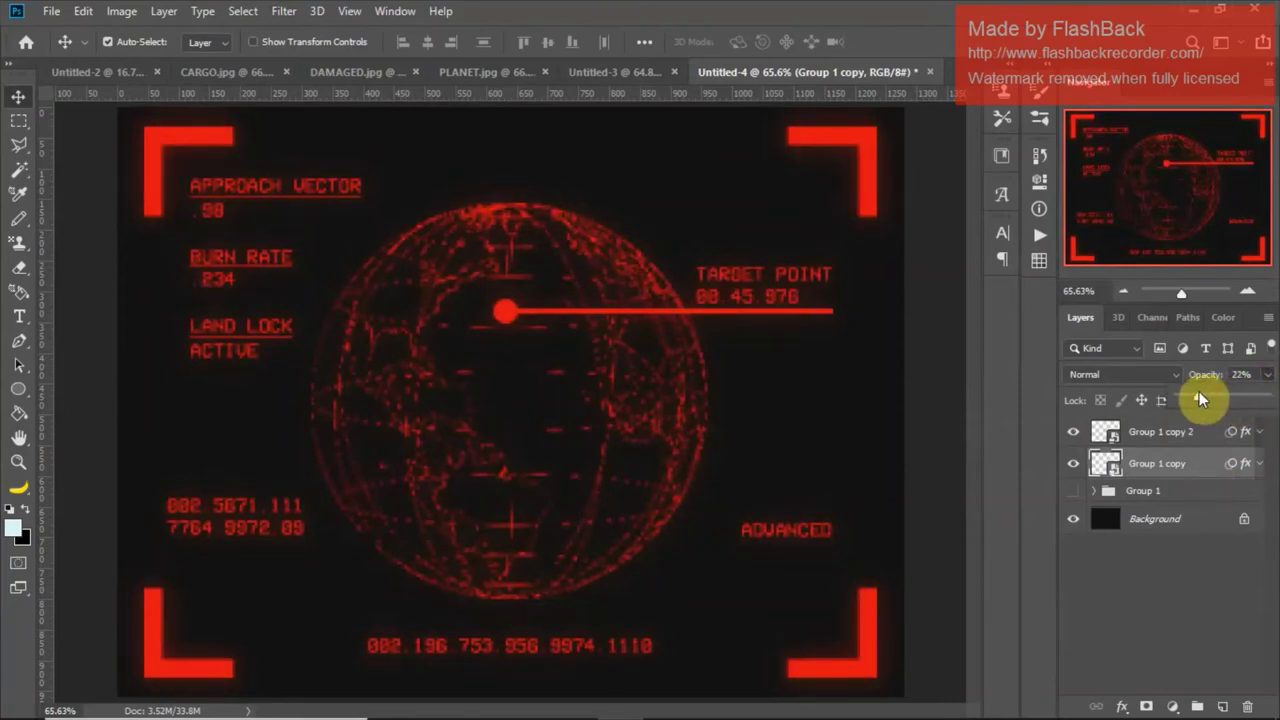
{"action": "key", "text": "Return"}
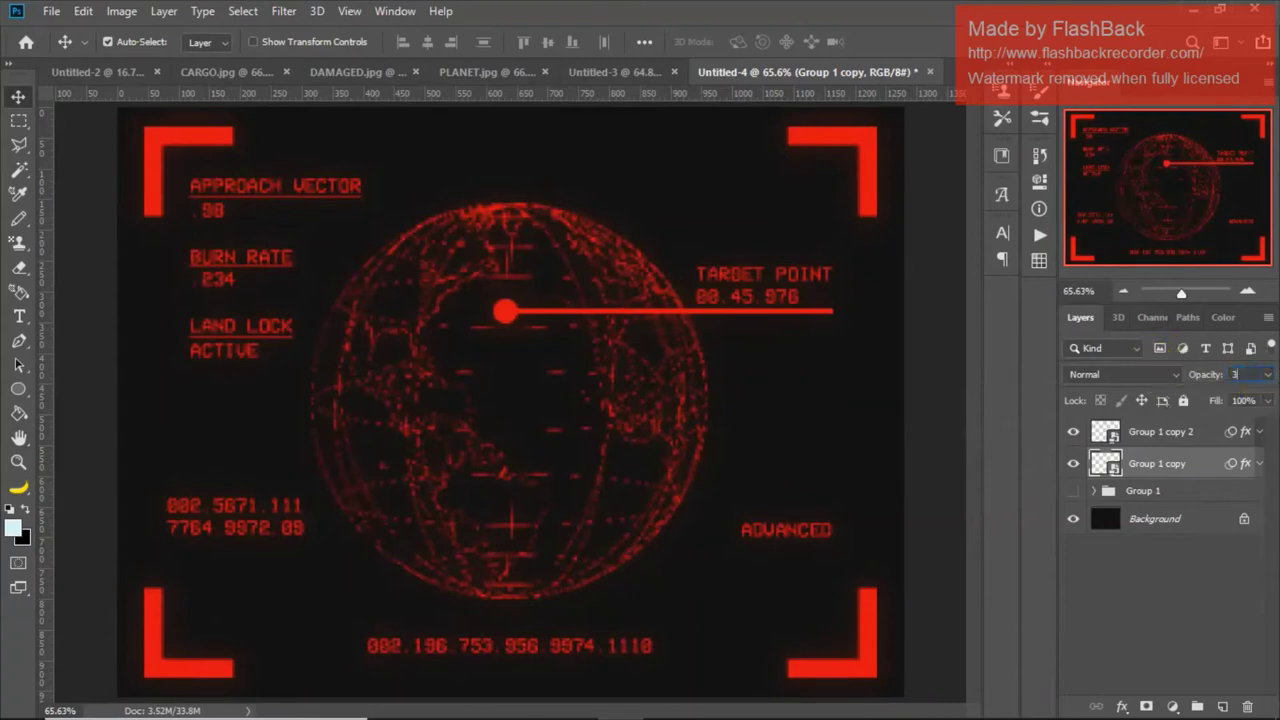
{"action": "type", "text": "30"}
{"action": "key", "text": "Return"}
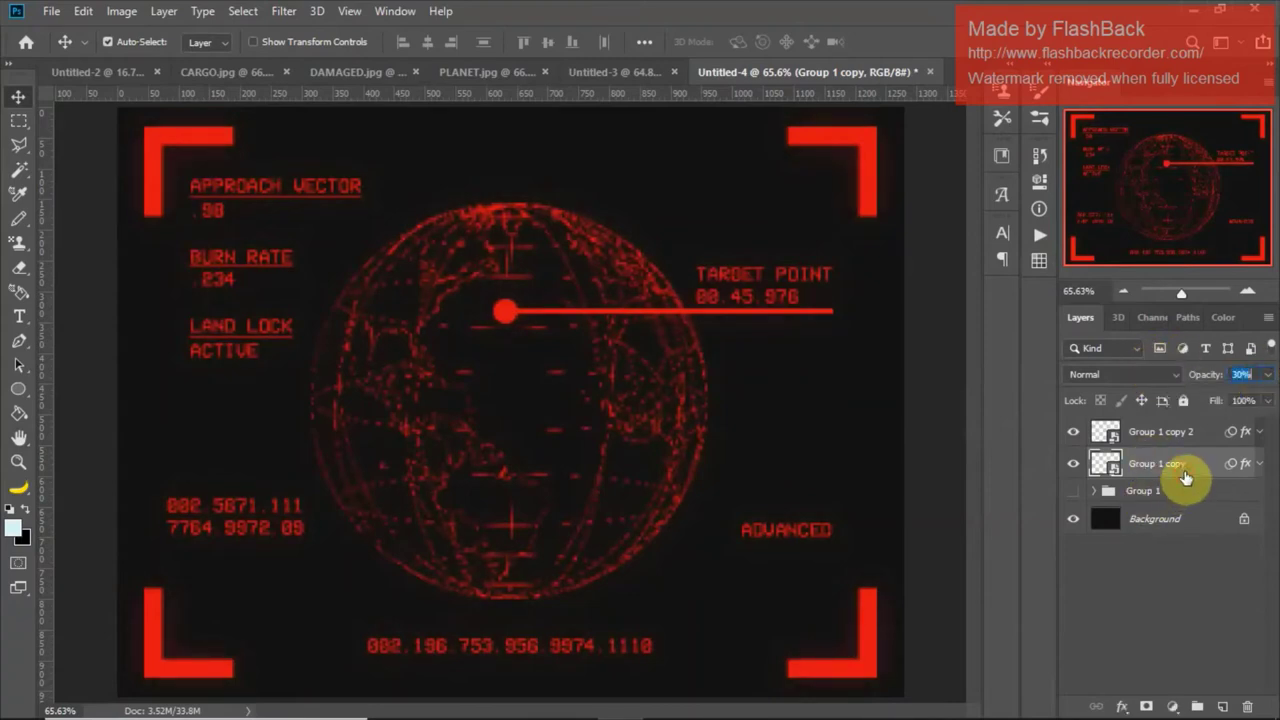
Step: Change the Color Overlay of the upper, sharp smart object copy to the lighter red e43039
{"action": "left_click", "coordinate": [1192, 432]}
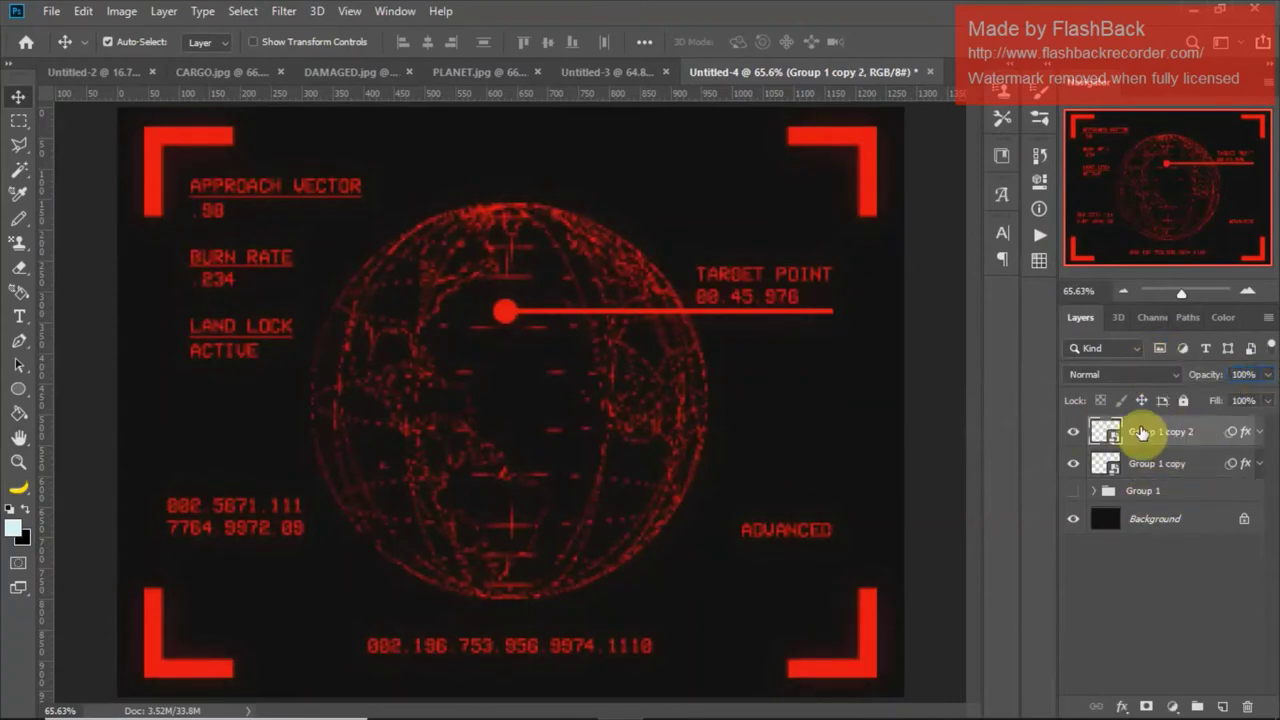
{"action": "left_click", "coordinate": [1260, 432]}
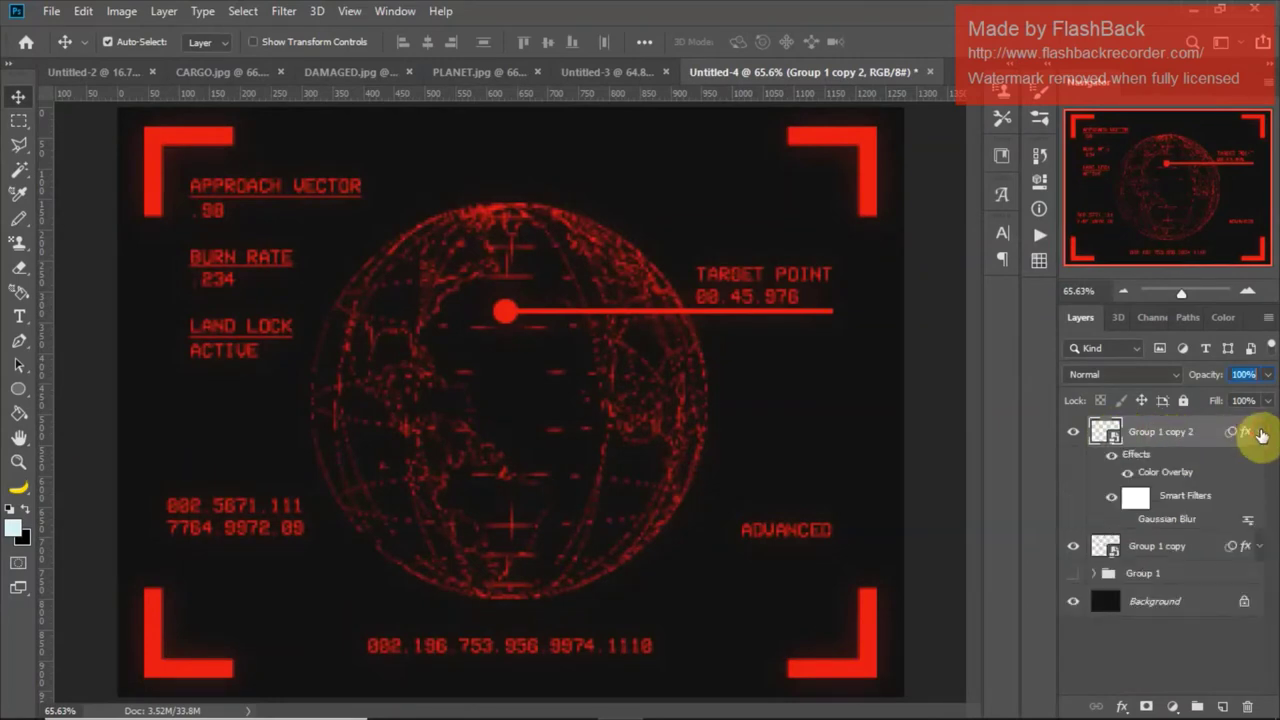
{"action": "double_click", "coordinate": [1175, 474]}
{"action": "left_click", "coordinate": [993, 119]}
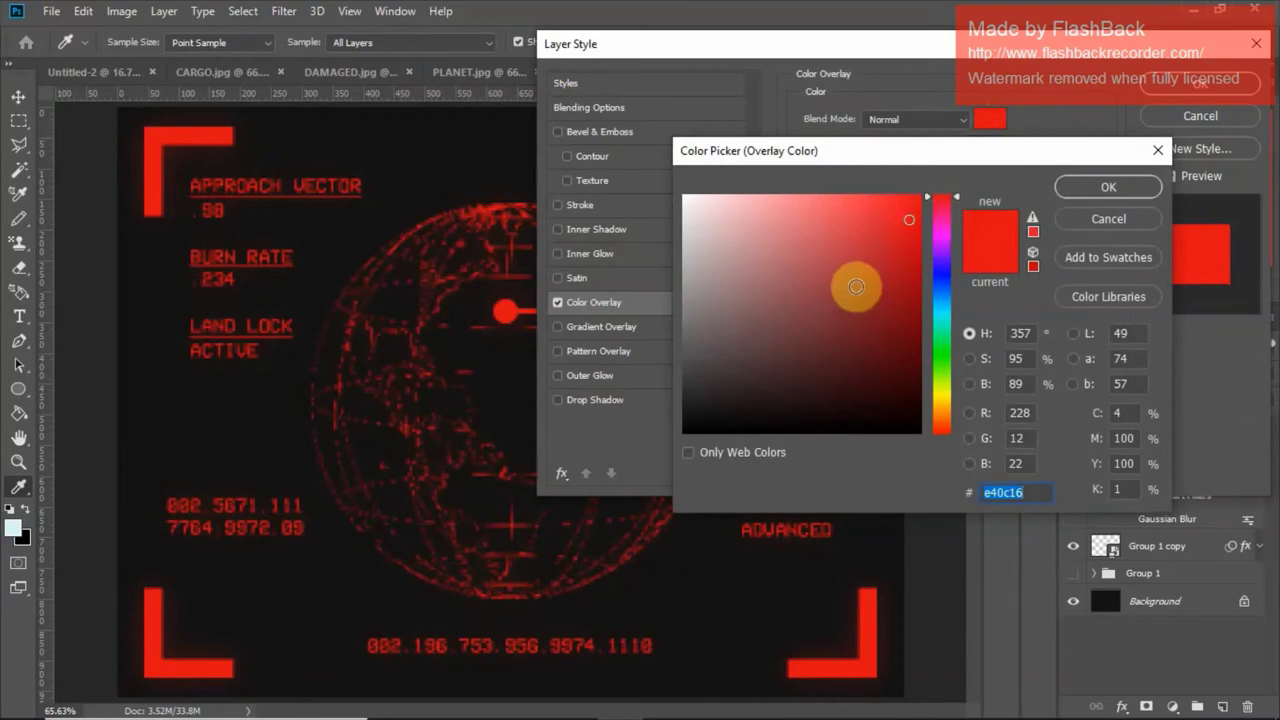
{"action": "left_click_drag", "start_coordinate": [900, 218], "coordinate": [870, 219]}
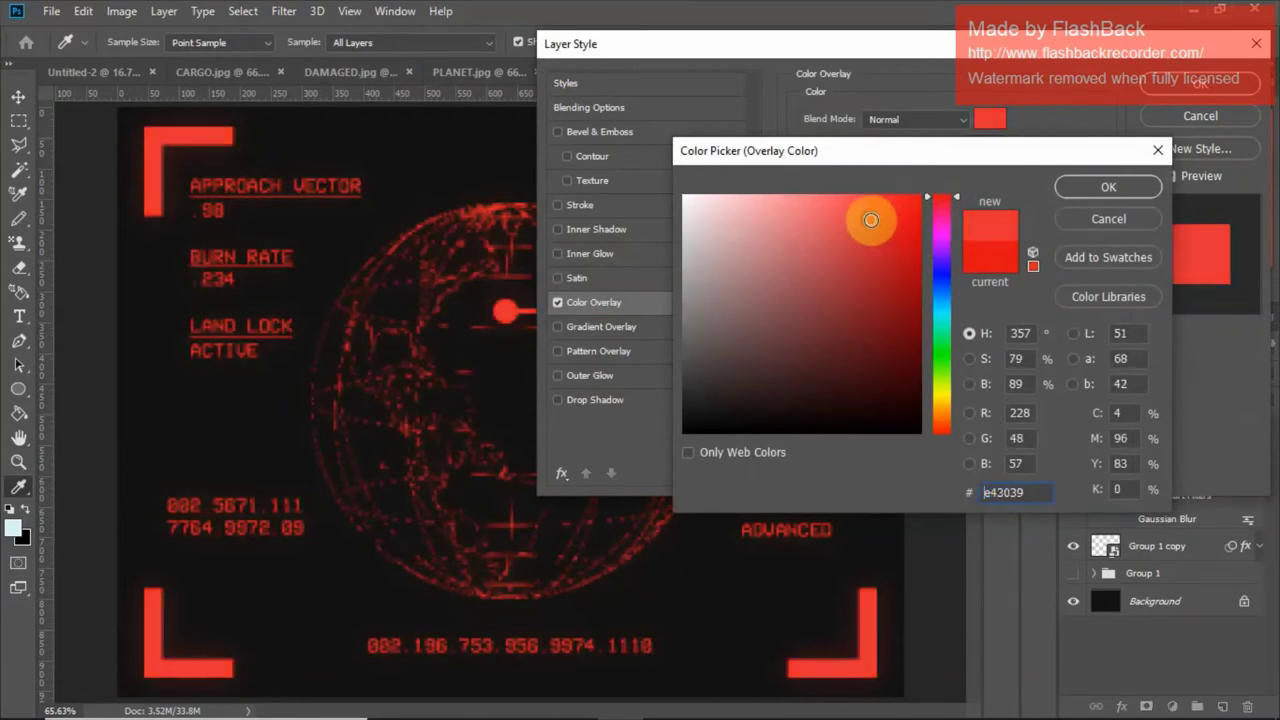
{"action": "left_click", "coordinate": [1092, 186]}
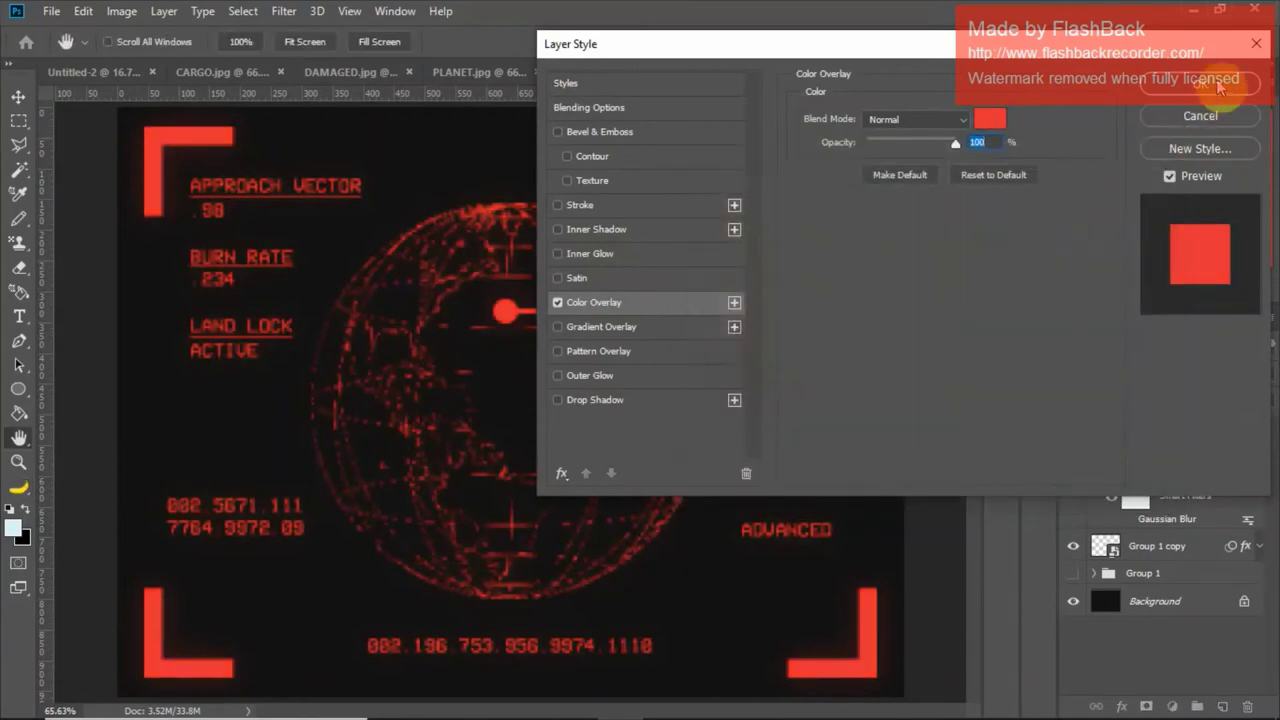
{"action": "left_click", "coordinate": [1218, 85]}
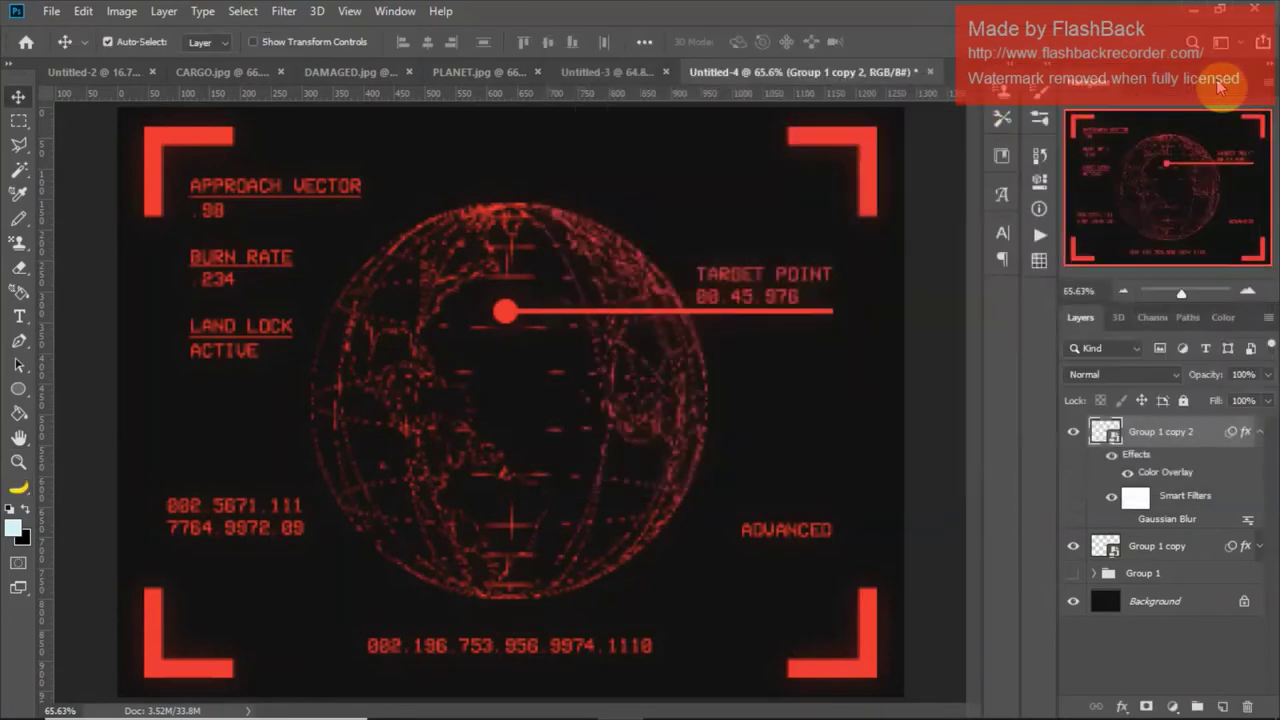
Step: Compare the image with the sharp copy and the blurred copy each hidden in turn, ending with both shown
{"action": "left_click", "coordinate": [1073, 433]}
{"action": "left_click", "coordinate": [1073, 431]}
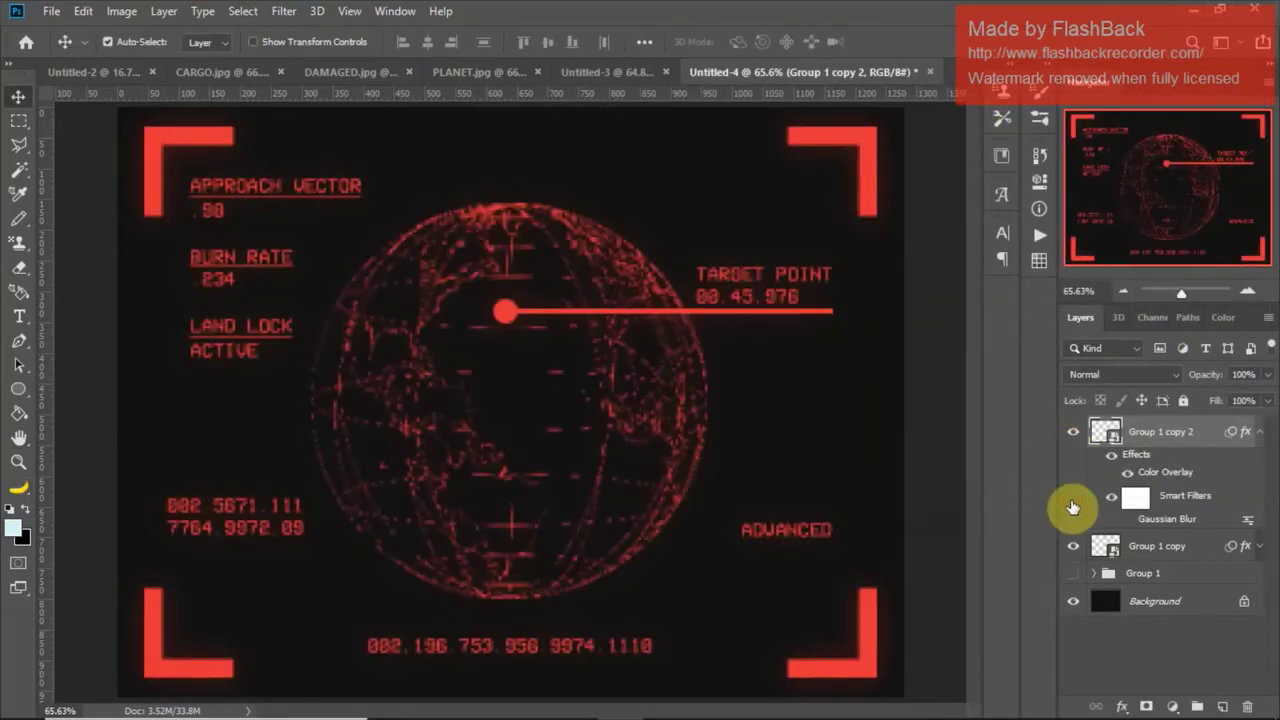
{"action": "left_click", "coordinate": [1073, 548]}
{"action": "left_click", "coordinate": [1073, 548]}
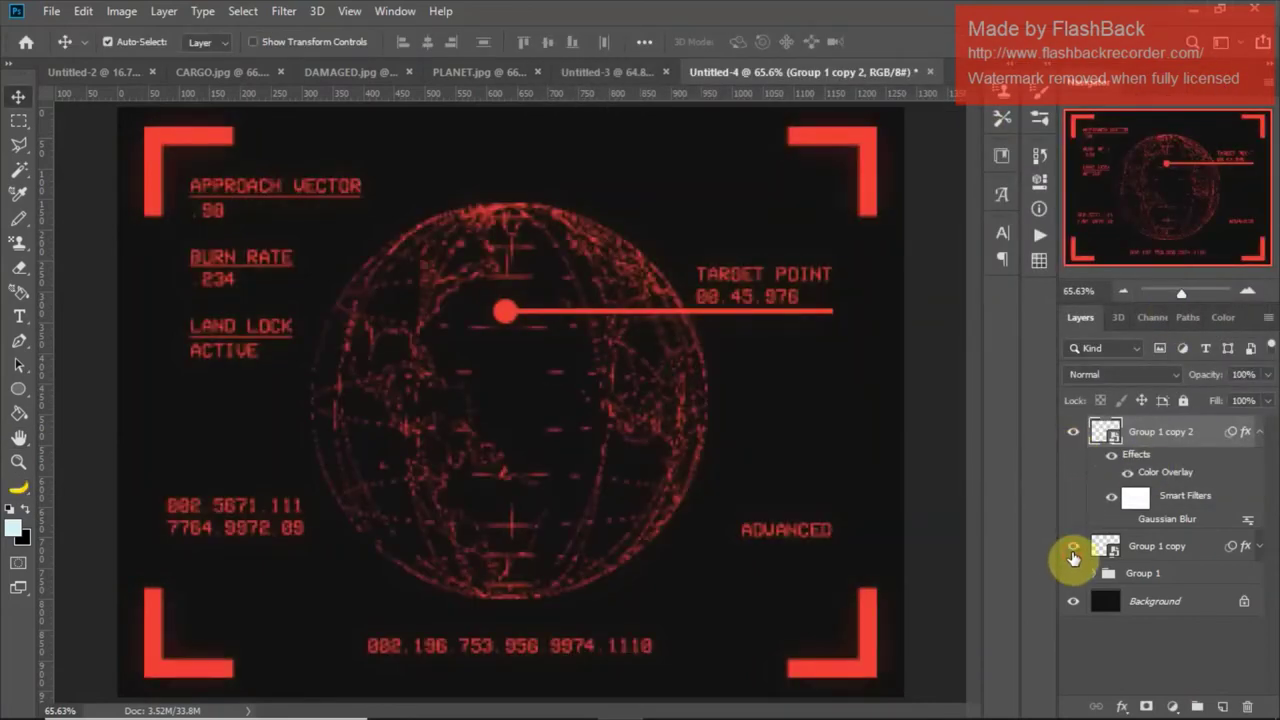
{"action": "left_click", "coordinate": [1071, 432]}
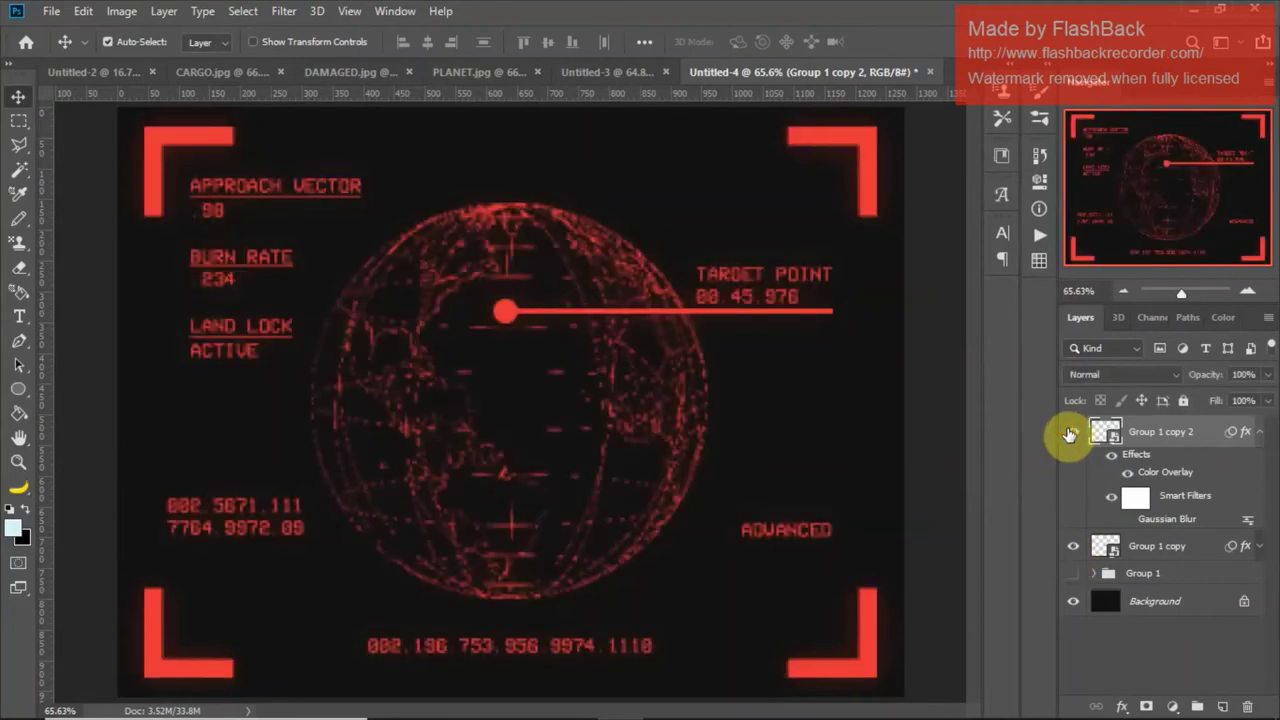
{"action": "left_click", "coordinate": [1071, 432]}
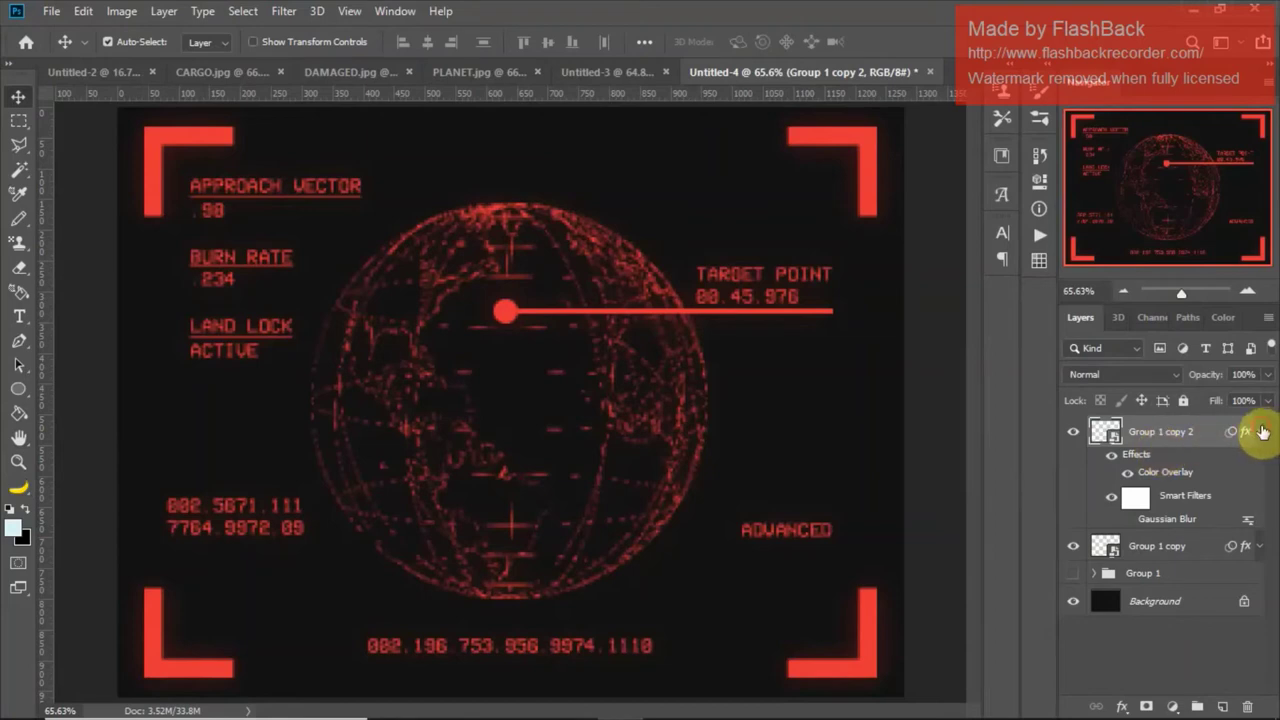
{"action": "left_click", "coordinate": [1259, 432]}
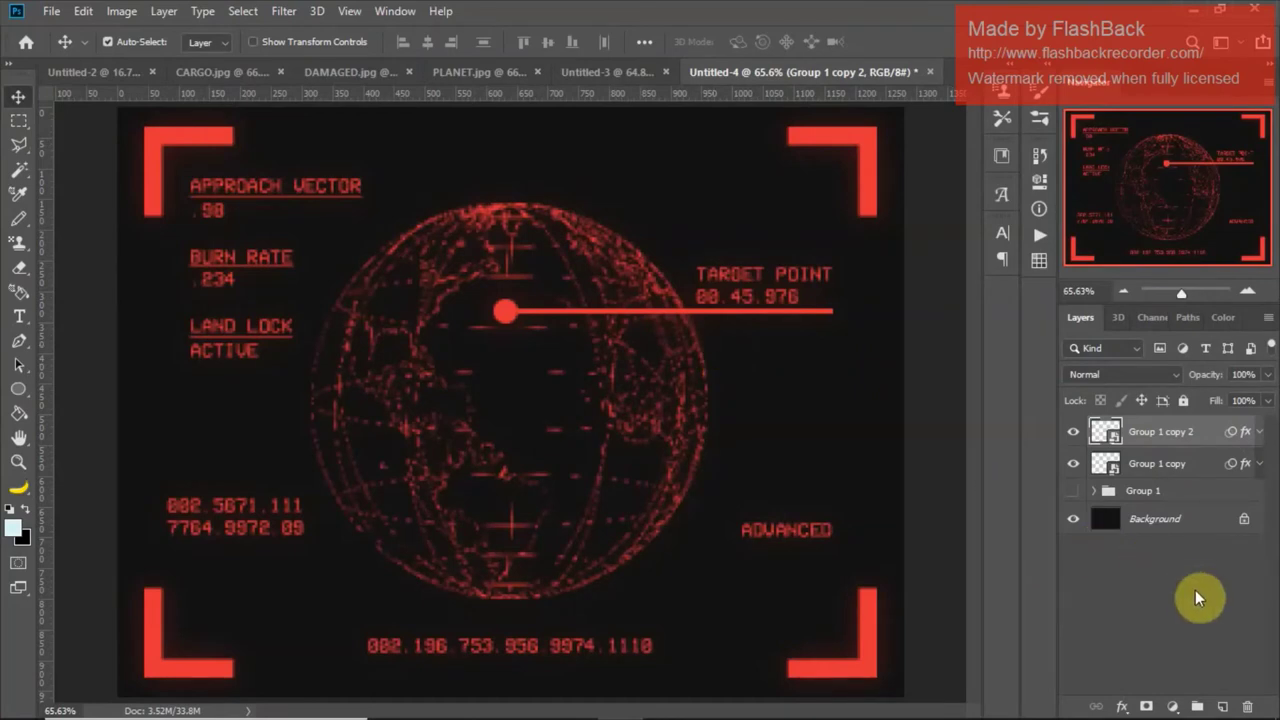
Step: Add a new layer above the smart object copies and fill it with gray
{"action": "left_click", "coordinate": [1221, 707]}
{"action": "left_click", "coordinate": [282, 11]}
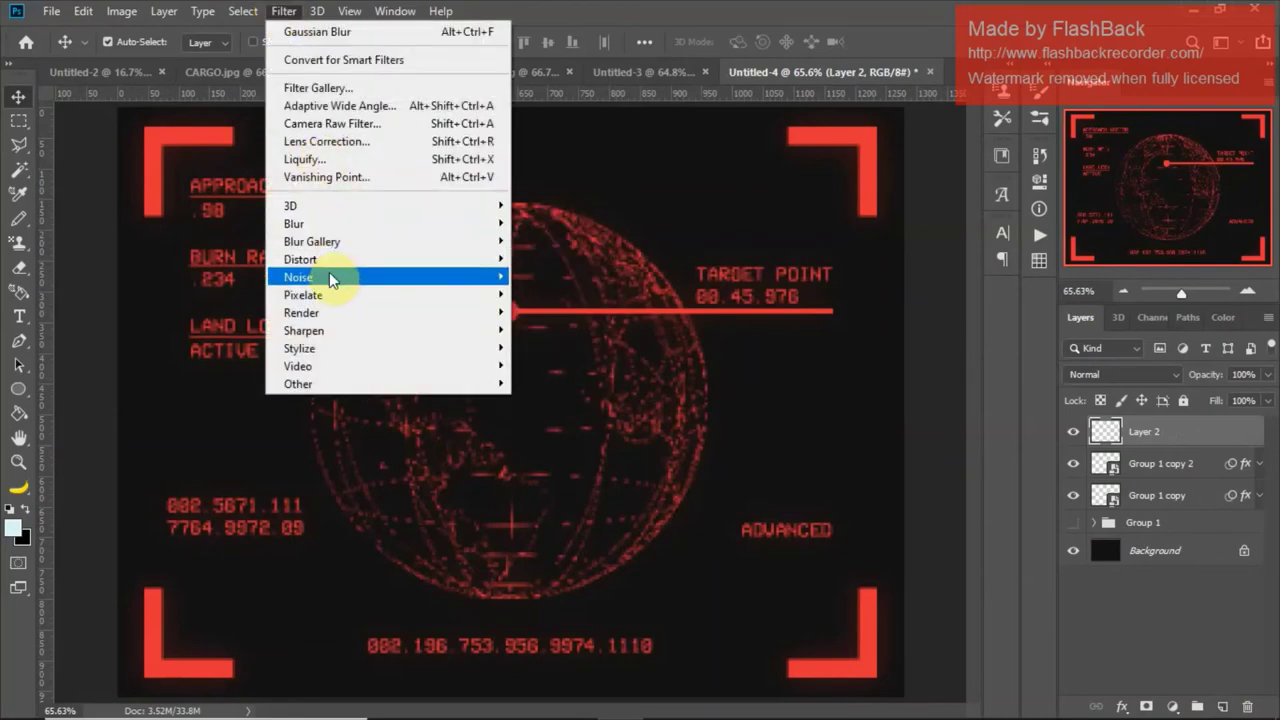
{"action": "mouse_move", "coordinate": [117, 11]}
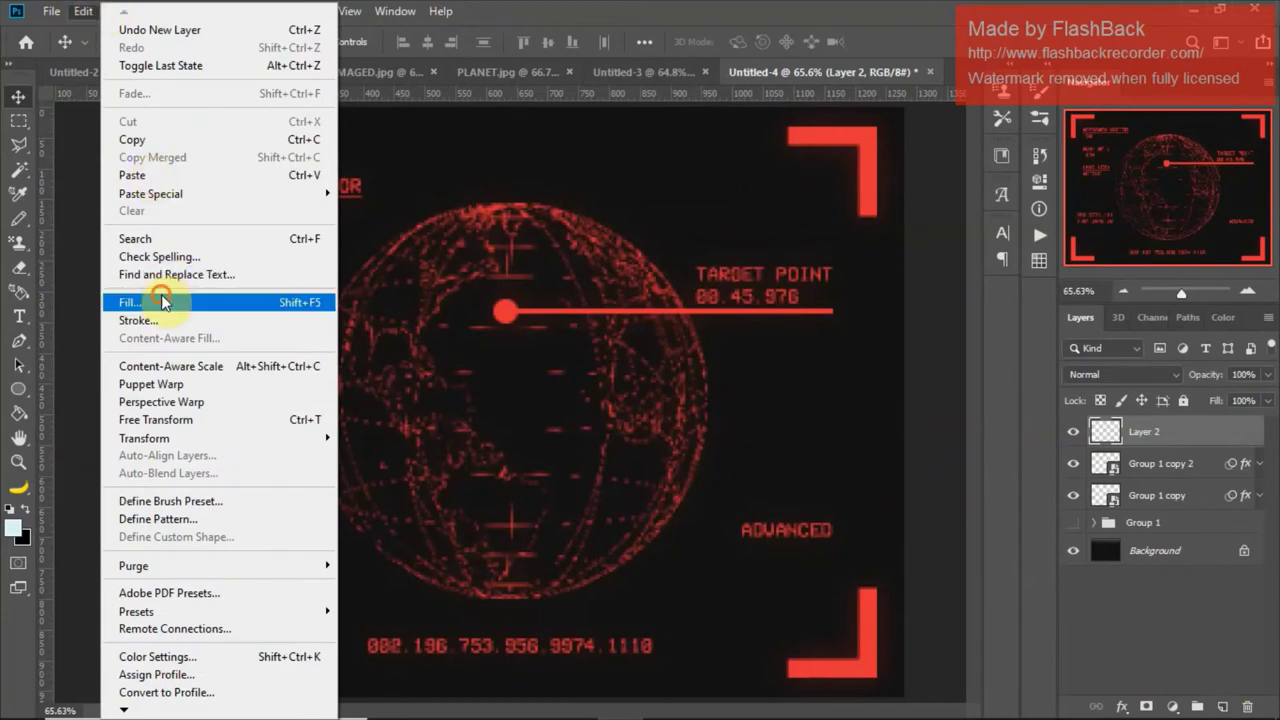
{"action": "left_click", "coordinate": [166, 297]}
{"action": "key", "text": "v"}
{"action": "left_click", "coordinate": [742, 166]}
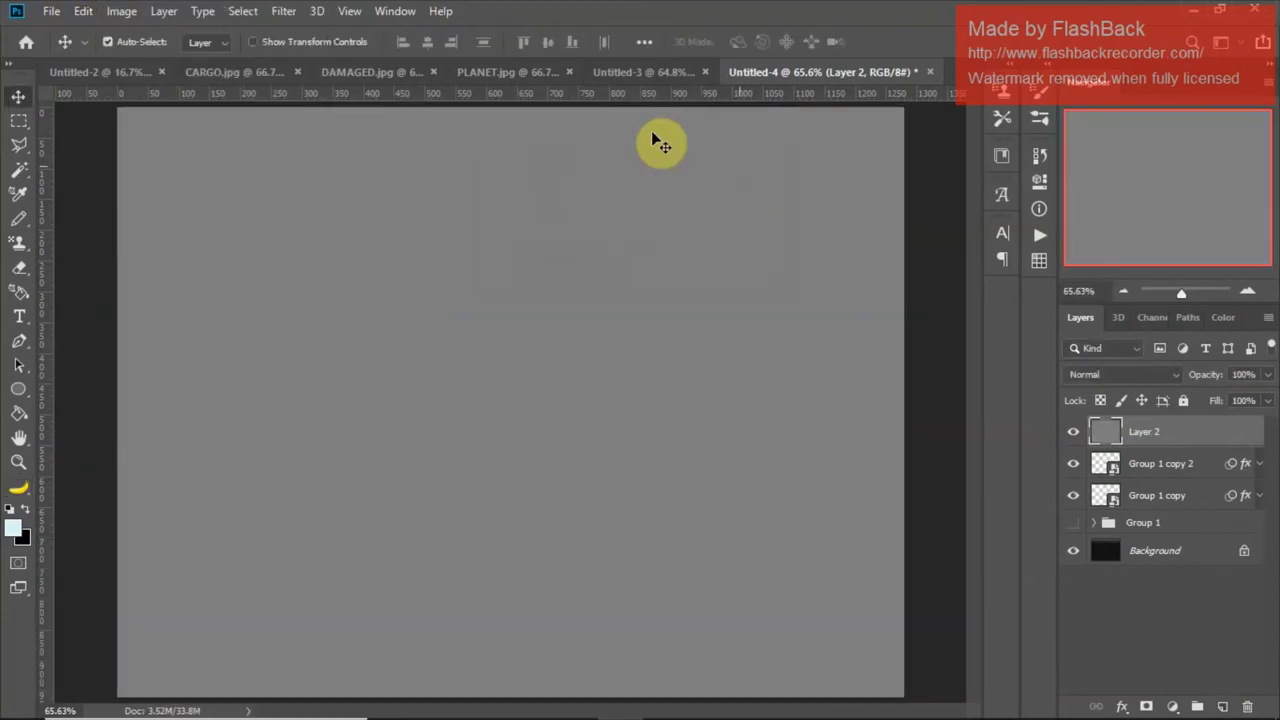
Step: Apply the Add Noise filter to the gray layer with amount 40%, Gaussian distribution and Monochromatic enabled
{"action": "left_click", "coordinate": [297, 9]}
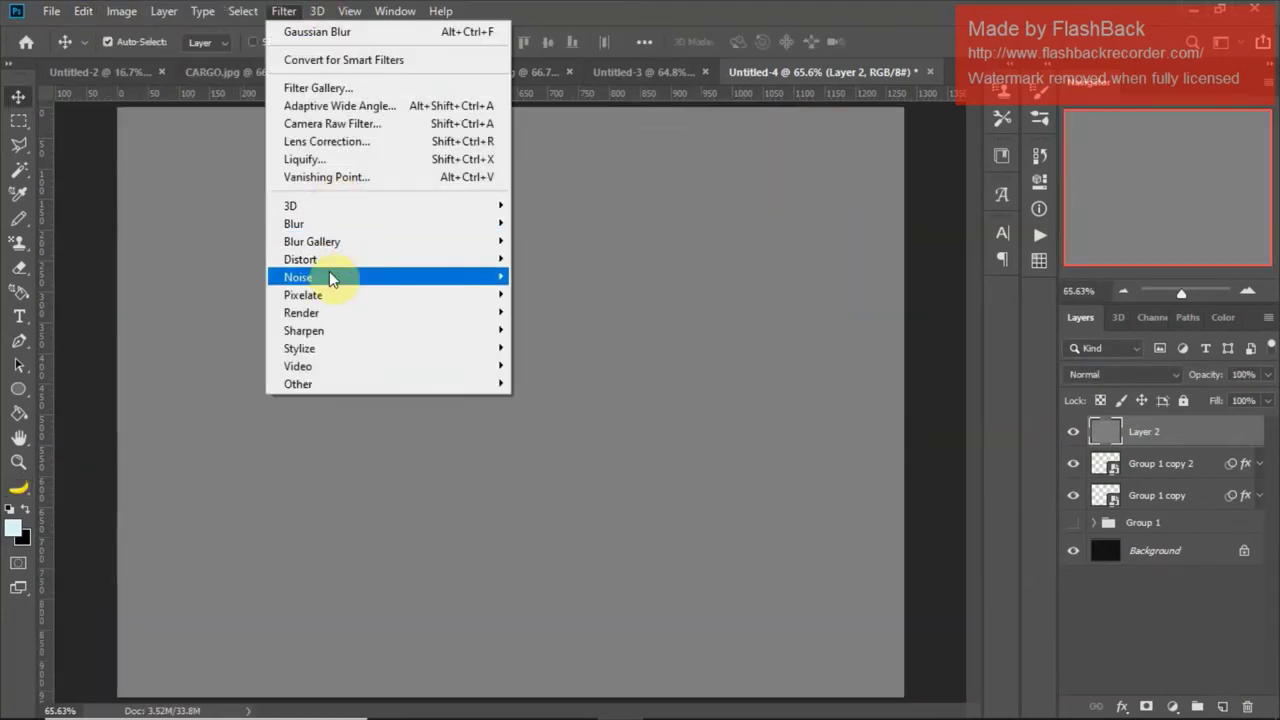
{"action": "mouse_move", "coordinate": [334, 277]}
{"action": "left_click", "coordinate": [522, 281]}
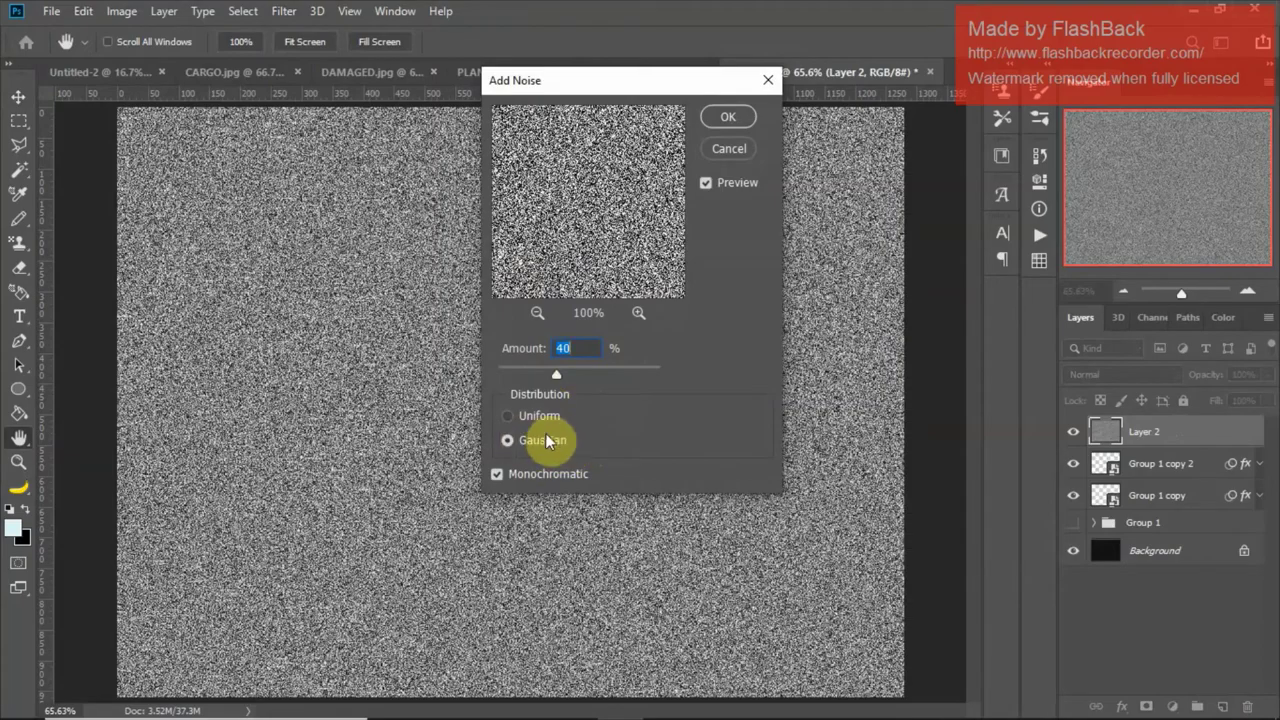
{"action": "left_click", "coordinate": [727, 118]}
{"action": "key", "text": "v"}
Step: Soften the noise layer with a Gaussian Blur of 1 pixel radius
{"action": "key", "text": "ctrl+plus"}
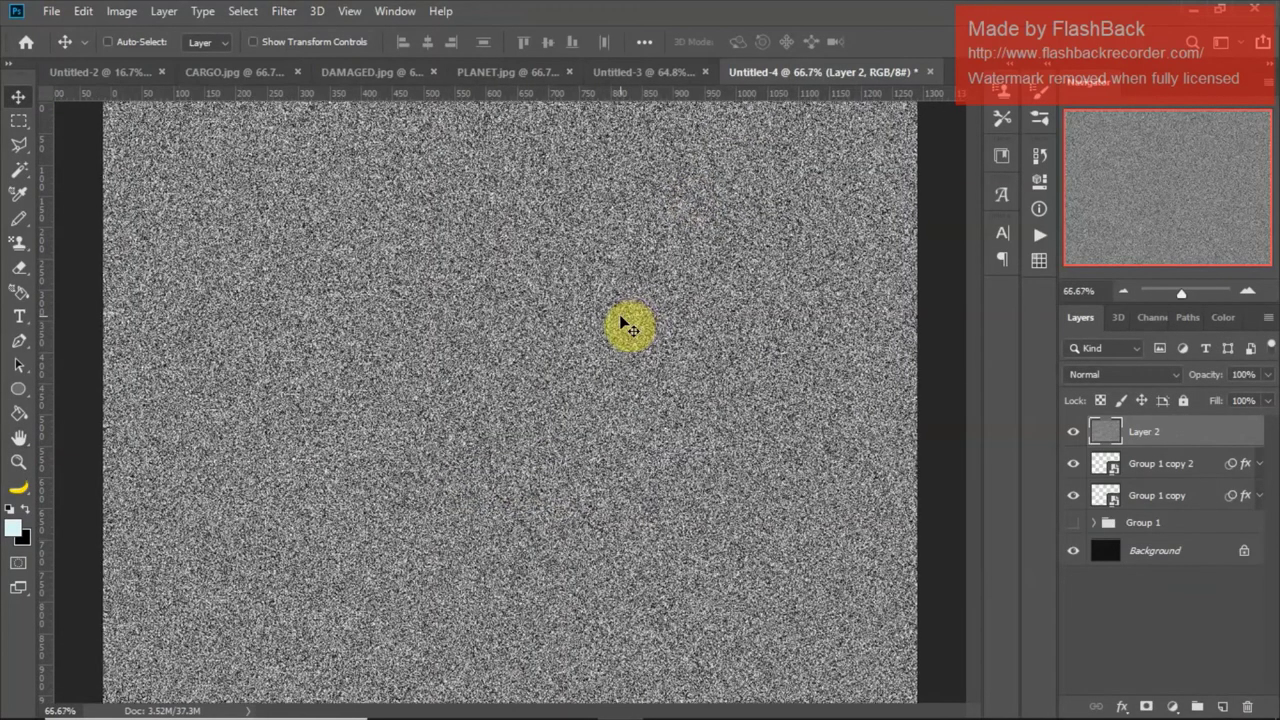
{"action": "key", "text": "ctrl+plus"}
{"action": "key", "text": "ctrl+plus"}
{"action": "key", "text": "ctrl+plus"}
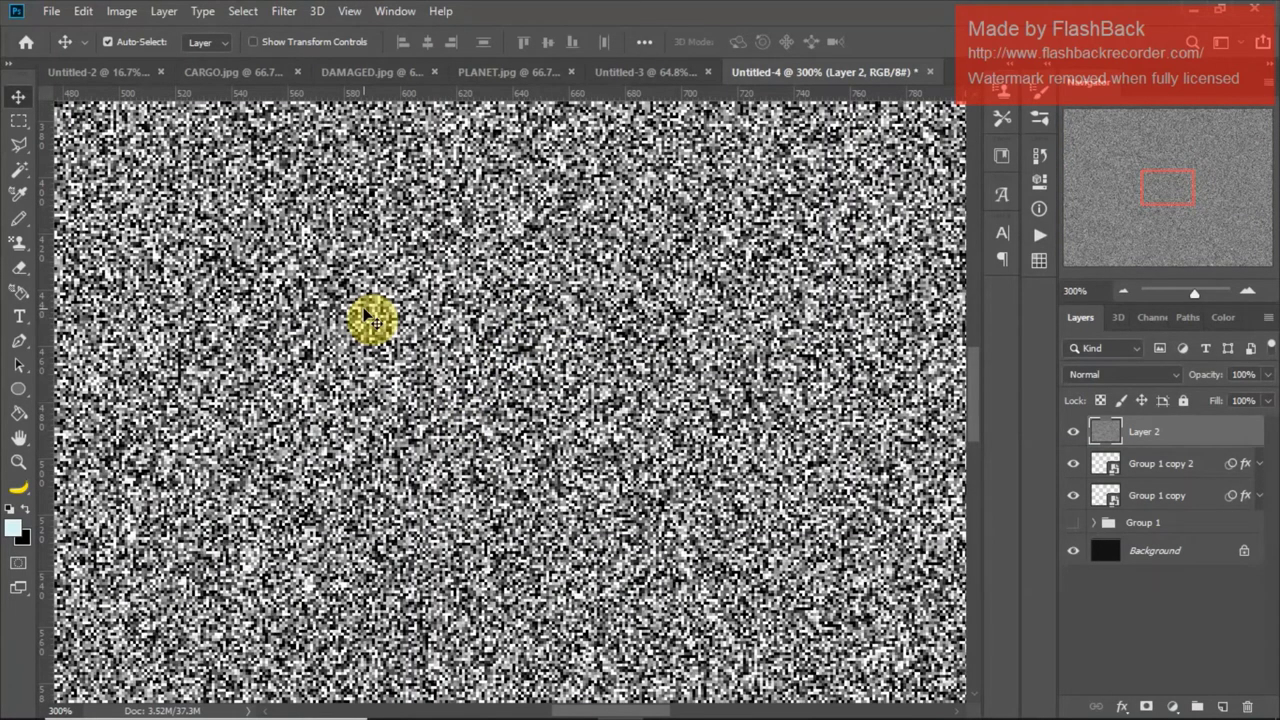
{"action": "left_click", "coordinate": [284, 11]}
{"action": "mouse_move", "coordinate": [323, 222]}
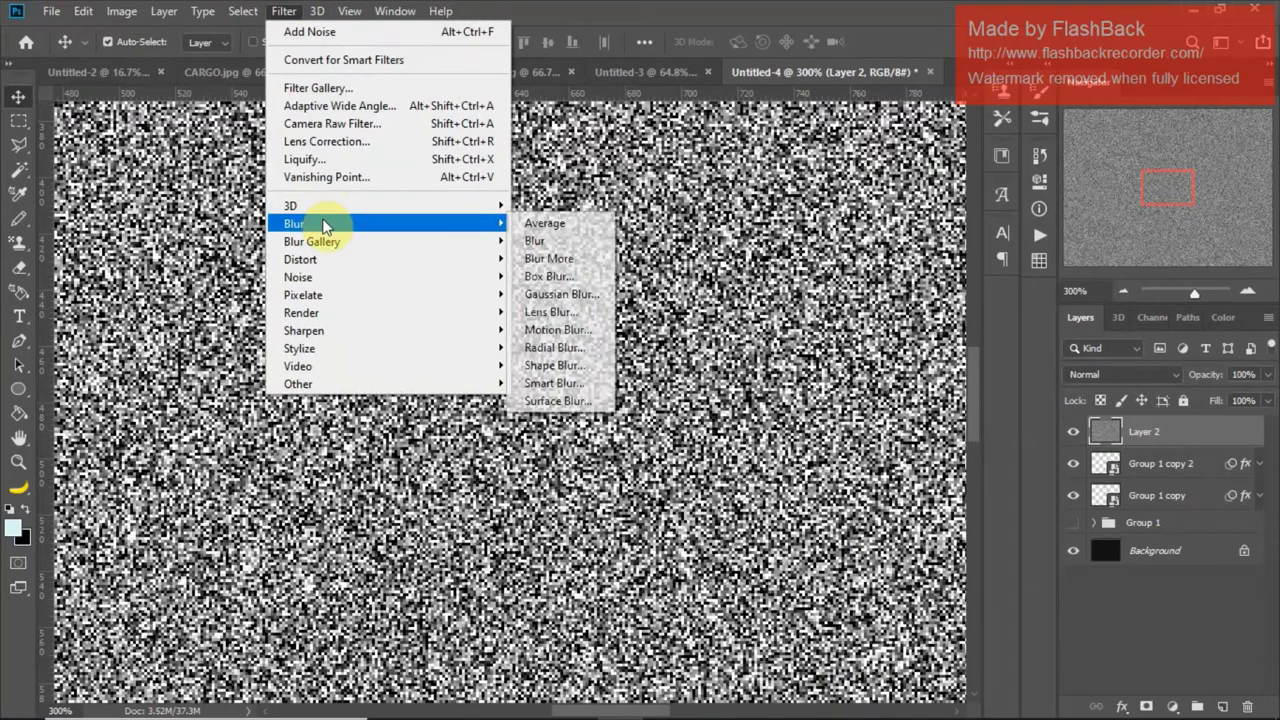
{"action": "left_click", "coordinate": [557, 295]}
{"action": "type", "text": "1"}
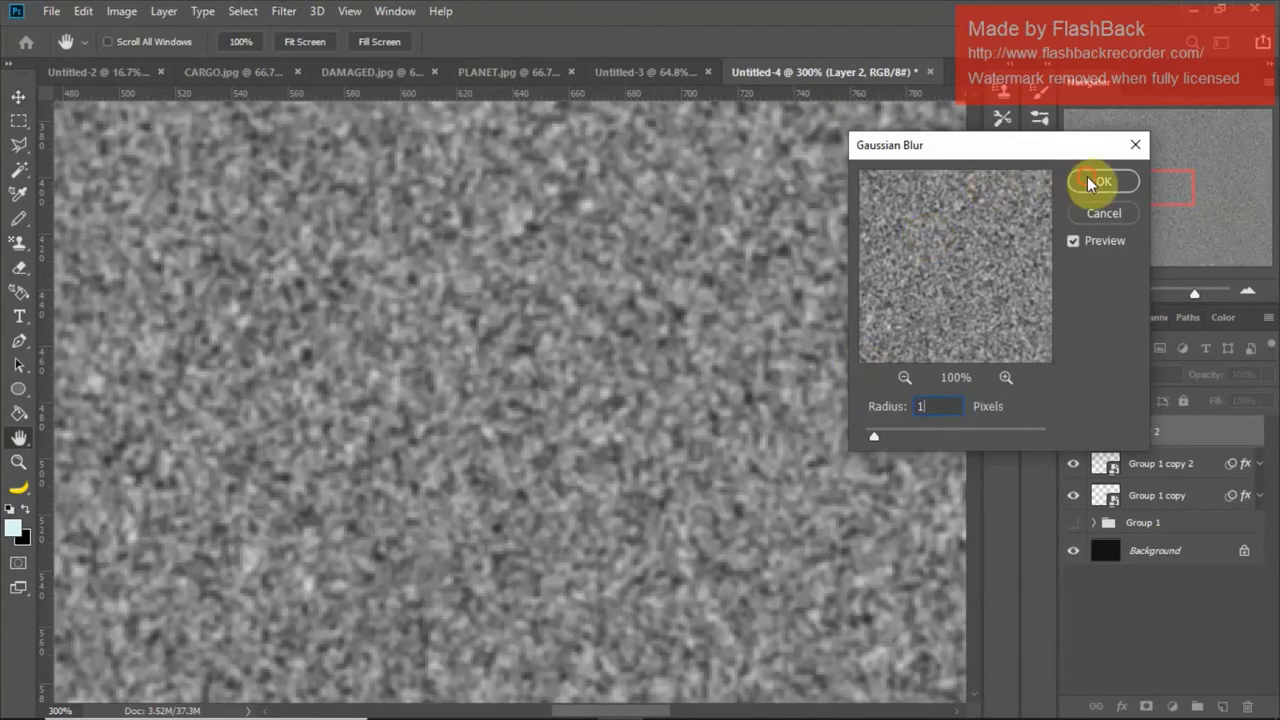
{"action": "left_click", "coordinate": [1095, 181]}
{"action": "key", "text": "ctrl+0"}
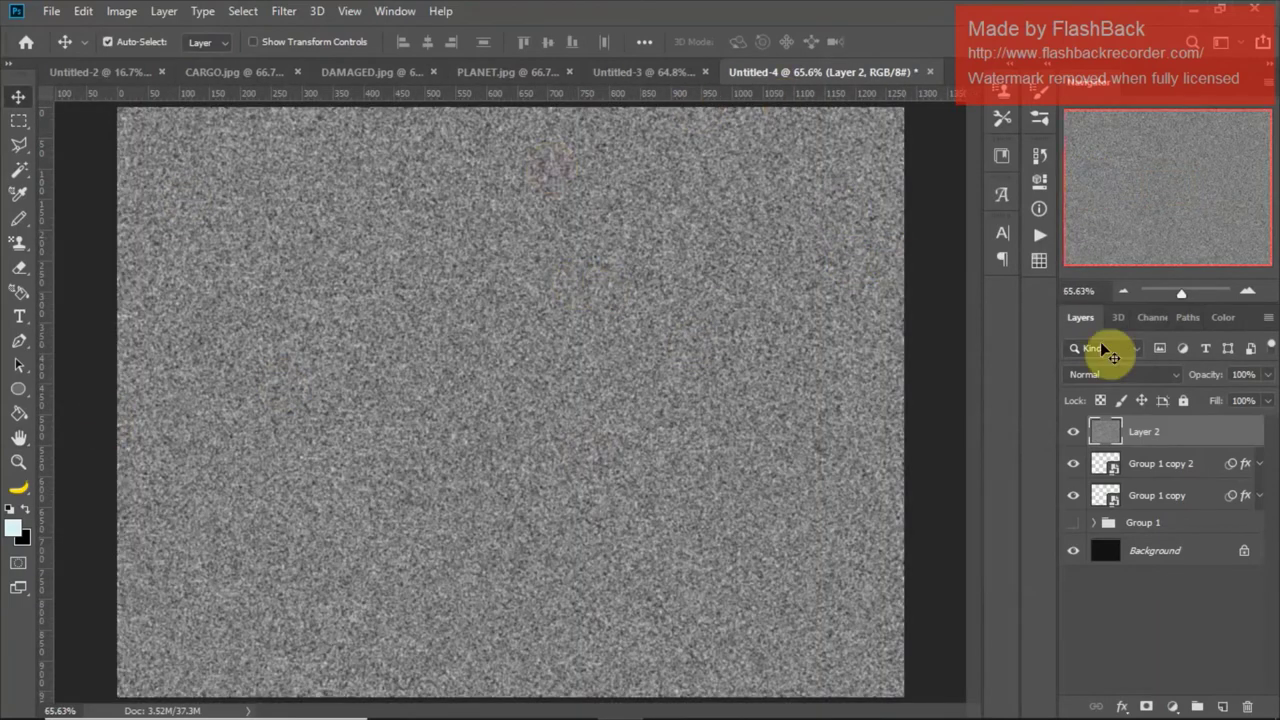
Step: Set the noise layer's opacity to 10% and its blend mode to Soft Light
{"action": "left_click", "coordinate": [1240, 372]}
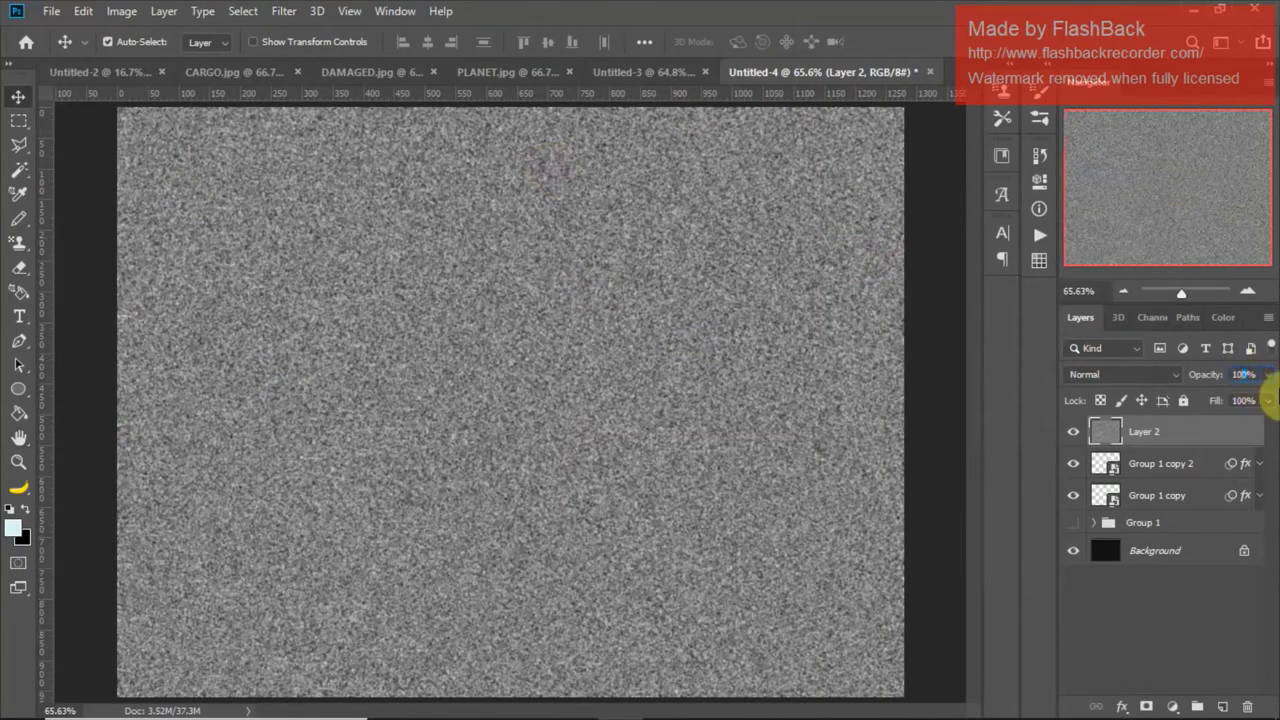
{"action": "type", "text": "10"}
{"action": "key", "text": "Return"}
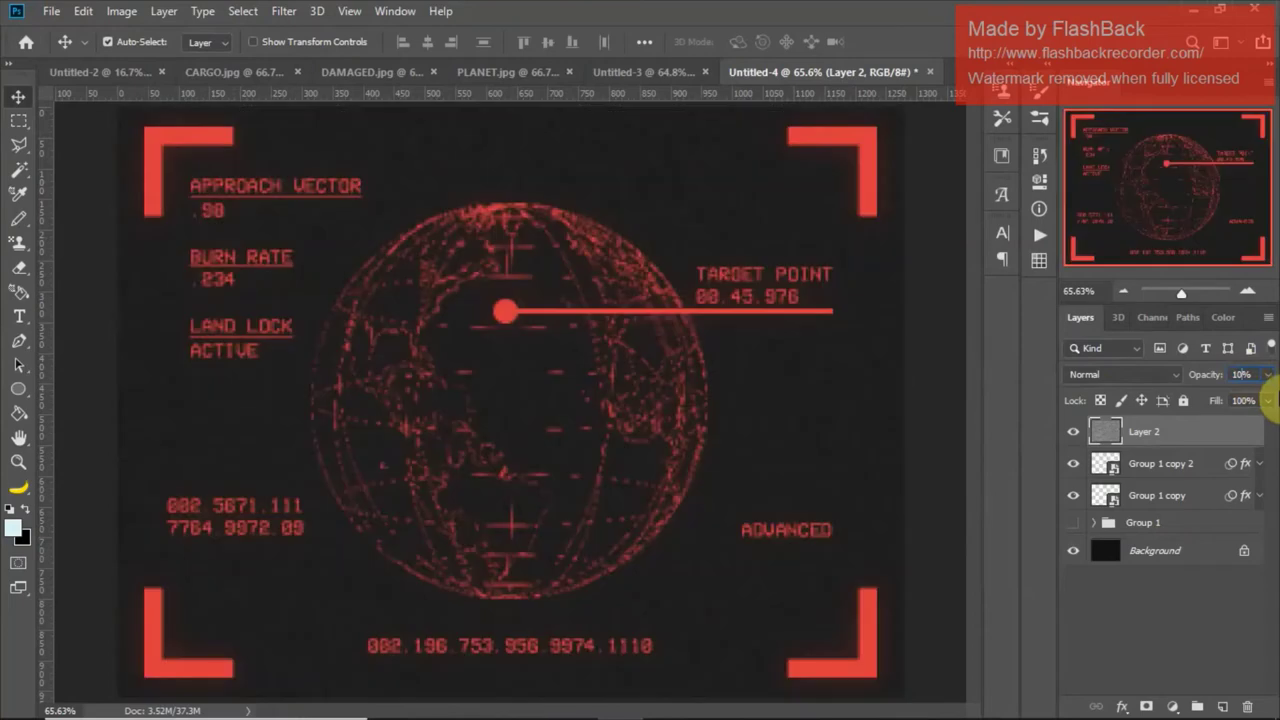
{"action": "left_click", "coordinate": [1177, 377]}
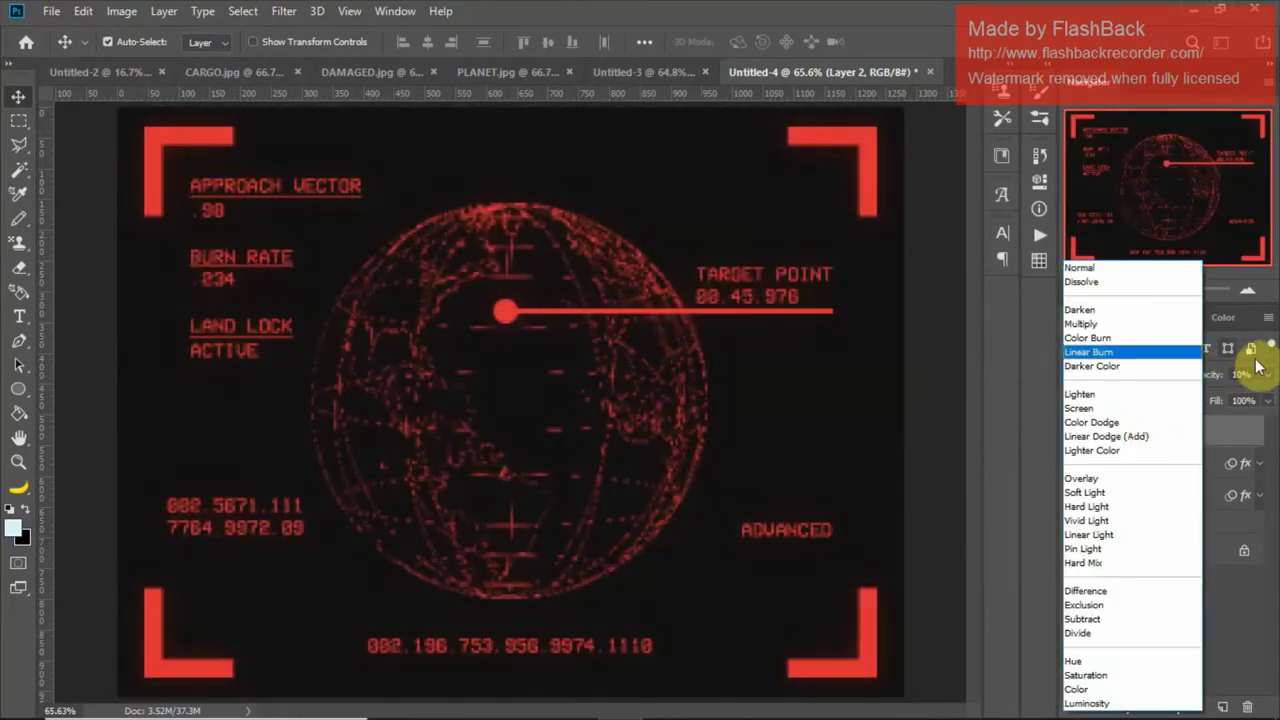
{"action": "left_click", "coordinate": [1268, 376]}
{"action": "left_click", "coordinate": [1116, 373]}
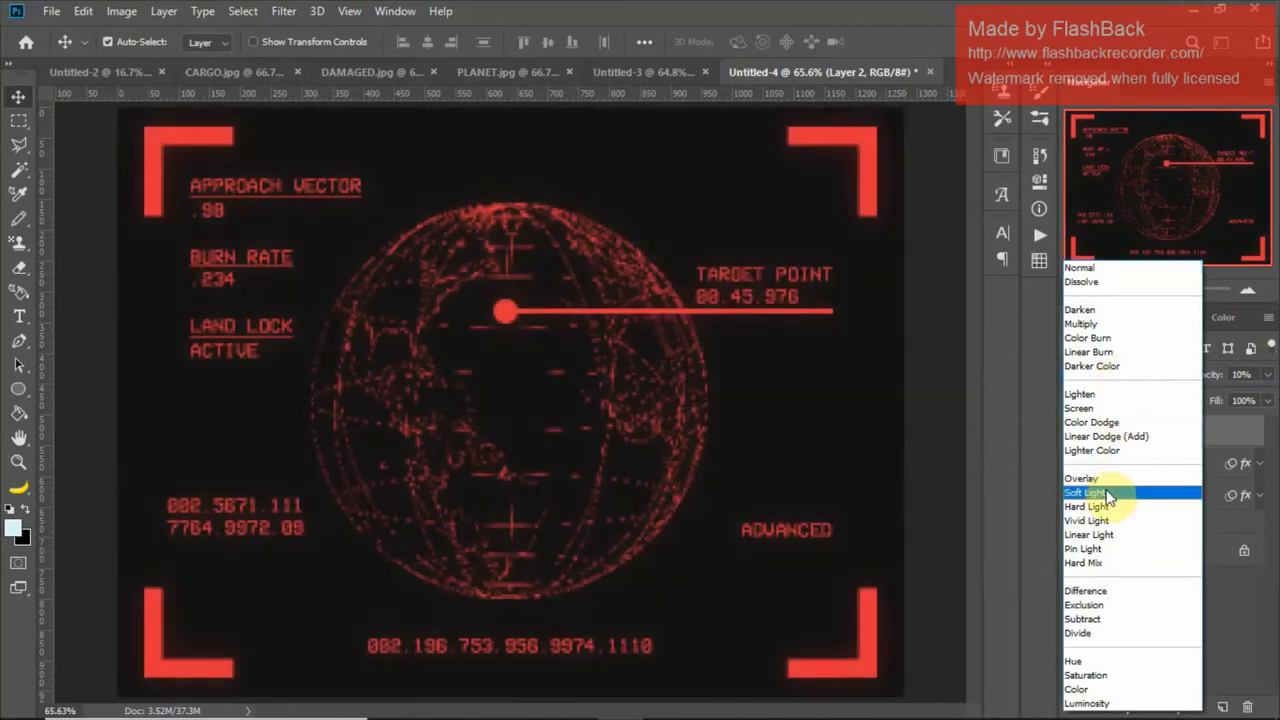
{"action": "left_click", "coordinate": [1106, 494]}
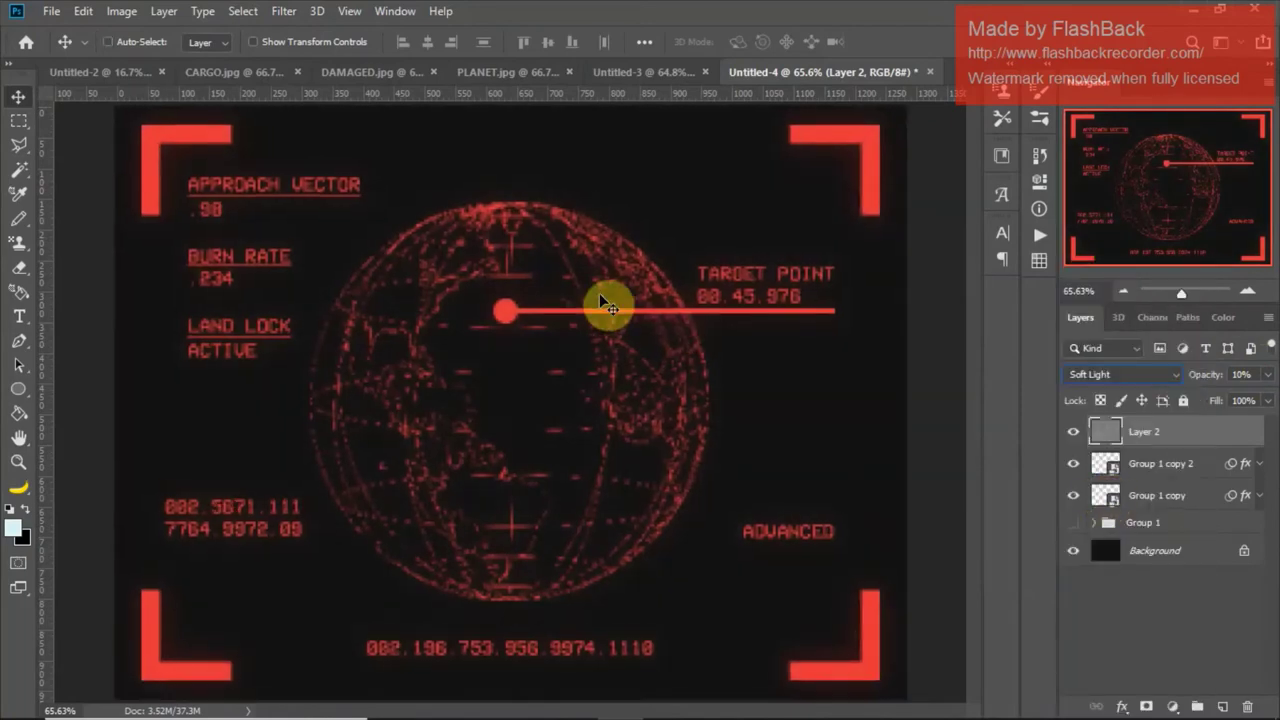
{"action": "key", "text": "ctrl+1"}
{"action": "key", "text": "ctrl+plus"}
{"action": "key", "text": "ctrl+plus"}
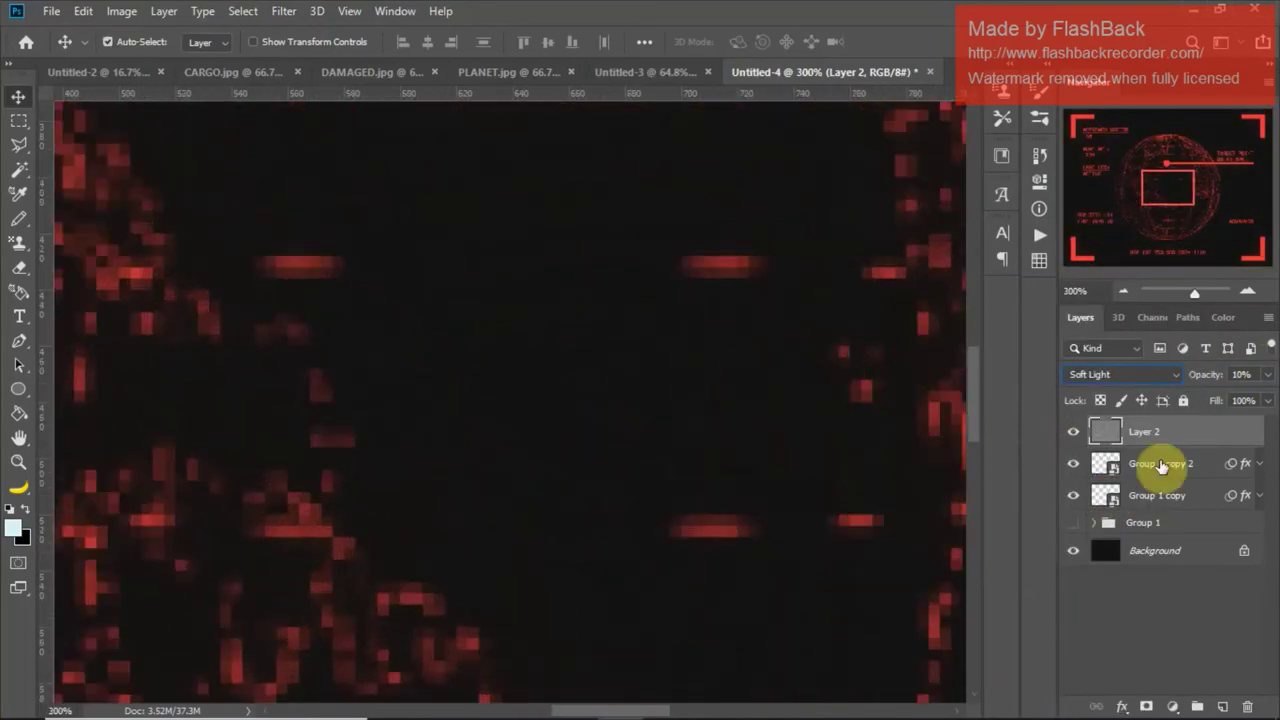
Step: Check the noise layer's effect on the image, and add a new layer above it filled with gray
{"action": "left_click", "coordinate": [1075, 435]}
{"action": "left_click", "coordinate": [1075, 435]}
{"action": "left_click", "coordinate": [1075, 435]}
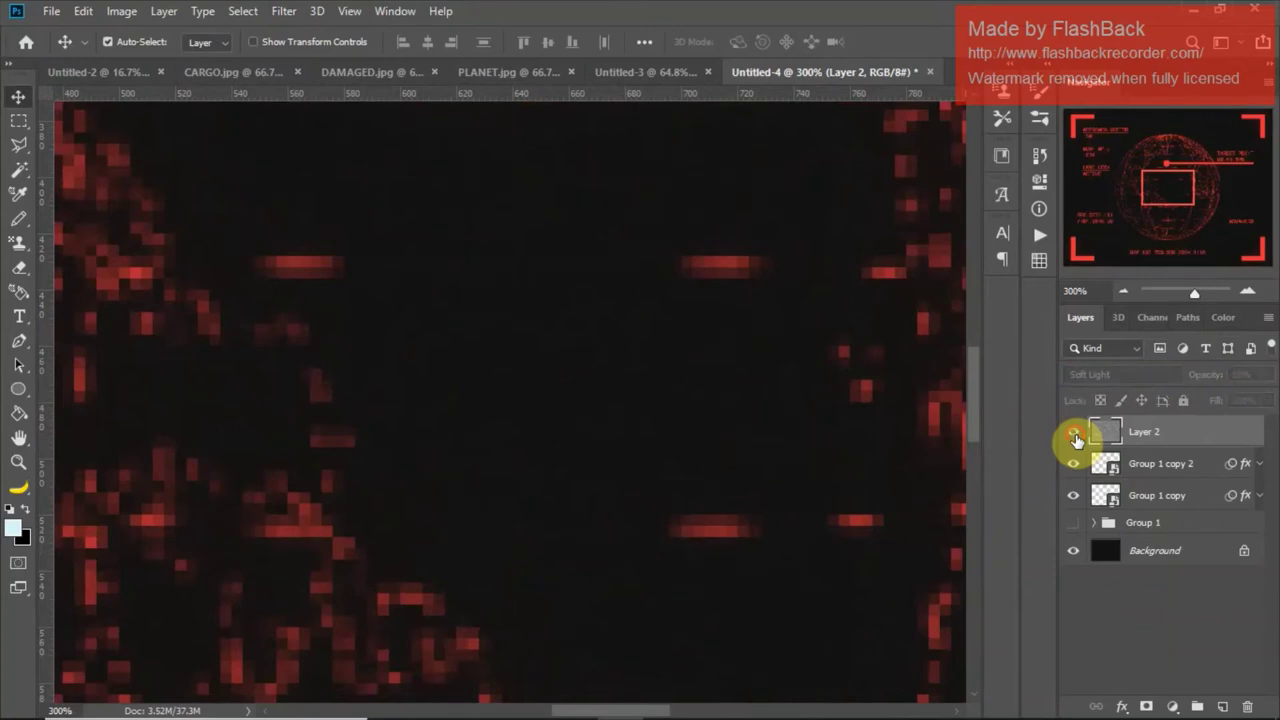
{"action": "key", "text": "ctrl+0"}
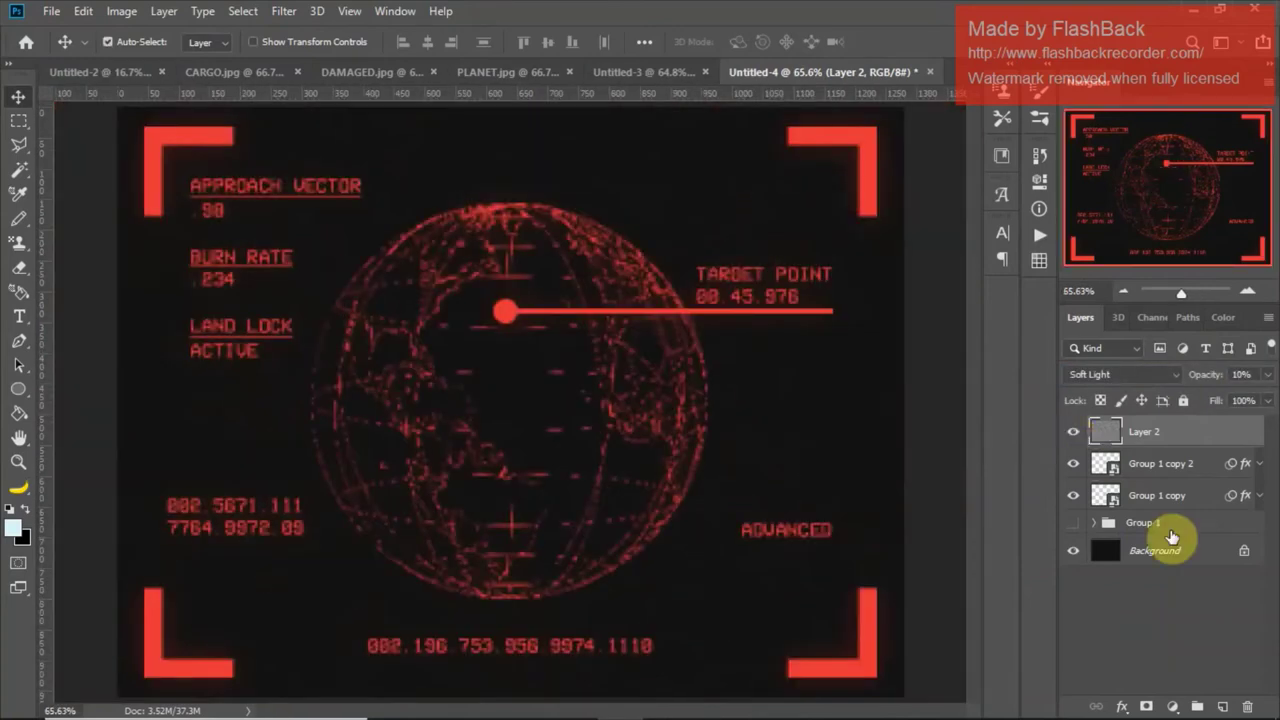
{"action": "left_click", "coordinate": [1221, 708]}
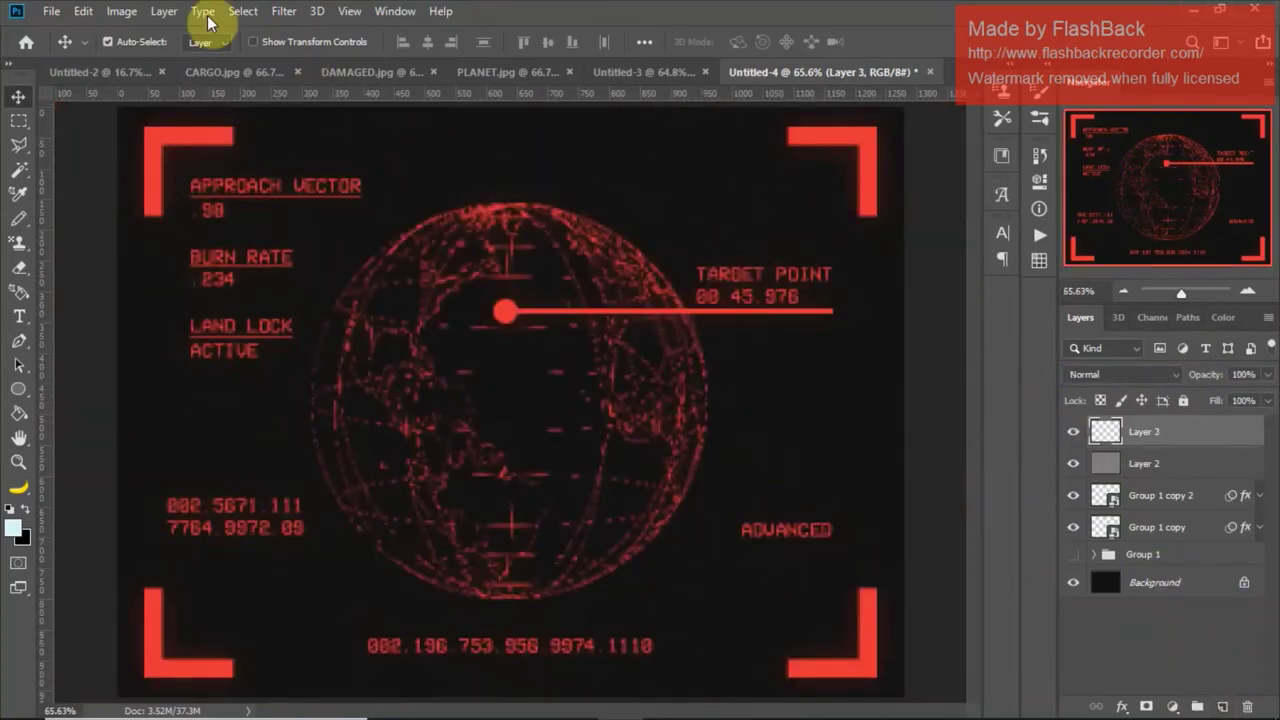
{"action": "left_click", "coordinate": [83, 12]}
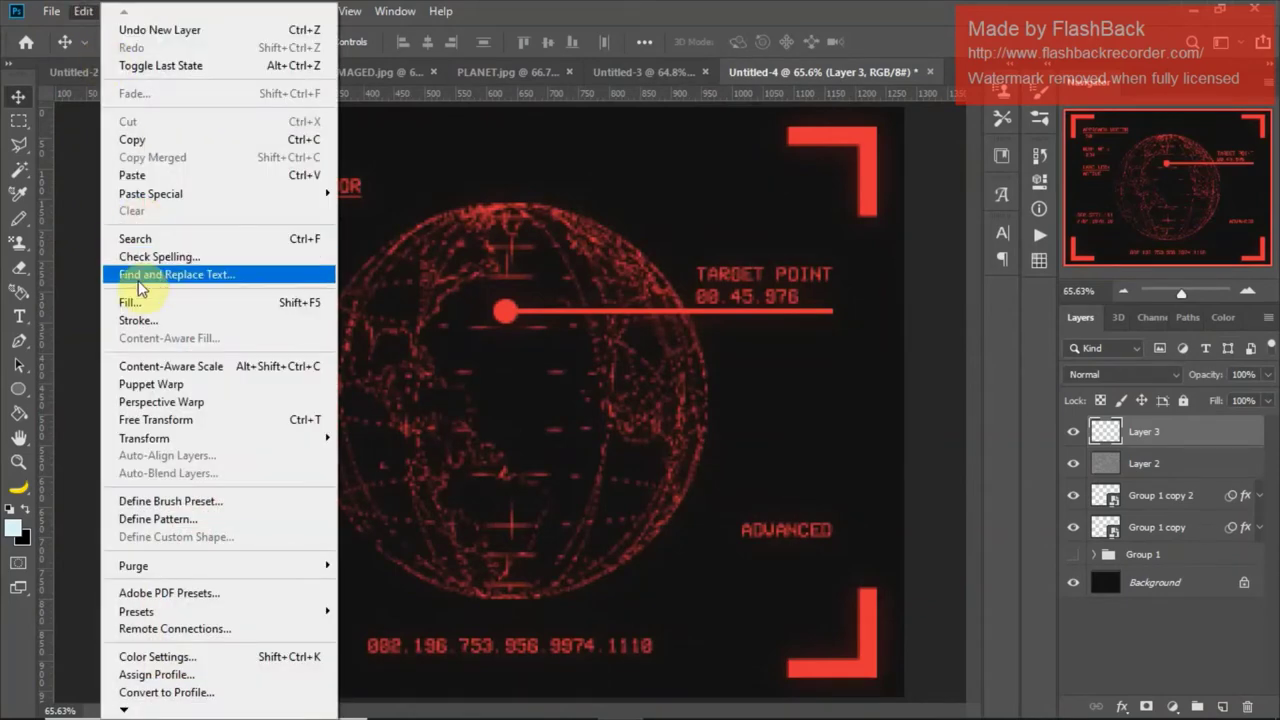
{"action": "left_click", "coordinate": [135, 301]}
{"action": "left_click", "coordinate": [758, 166]}
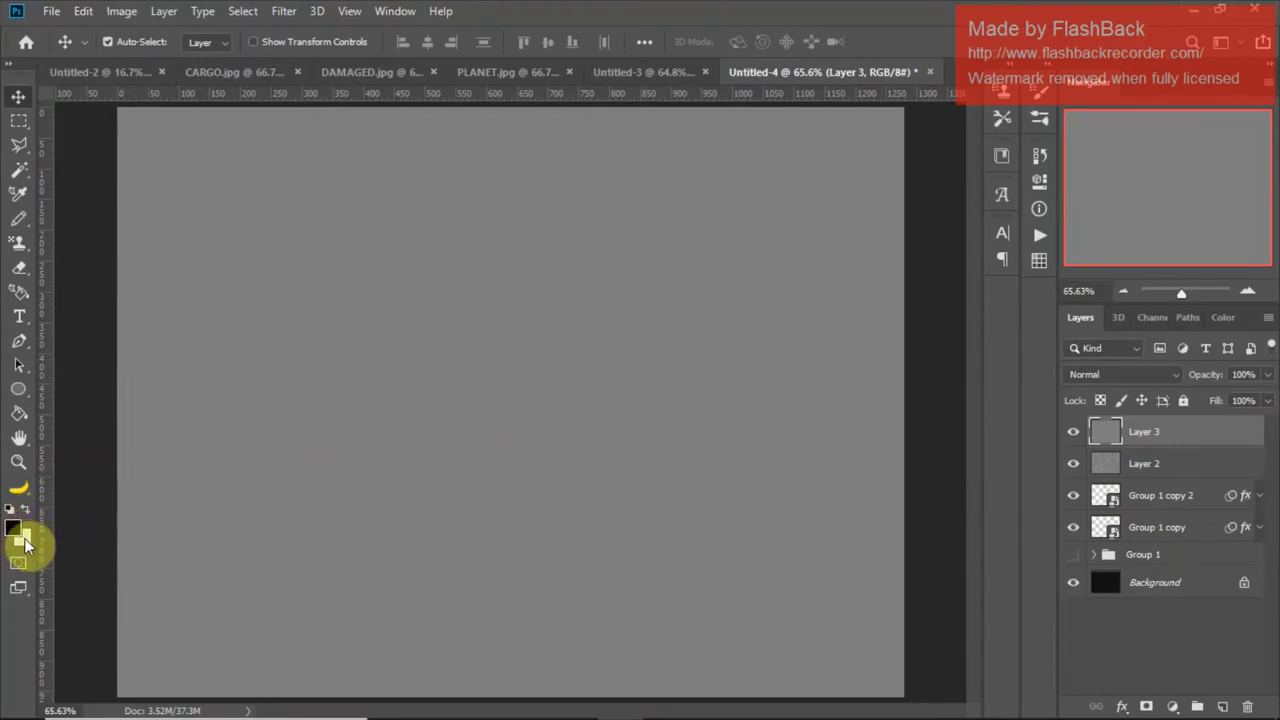
Step: Apply the Halftone Pattern filter to the new gray layer with size 1, contrast 5 and the Line pattern type
{"action": "left_click", "coordinate": [283, 11]}
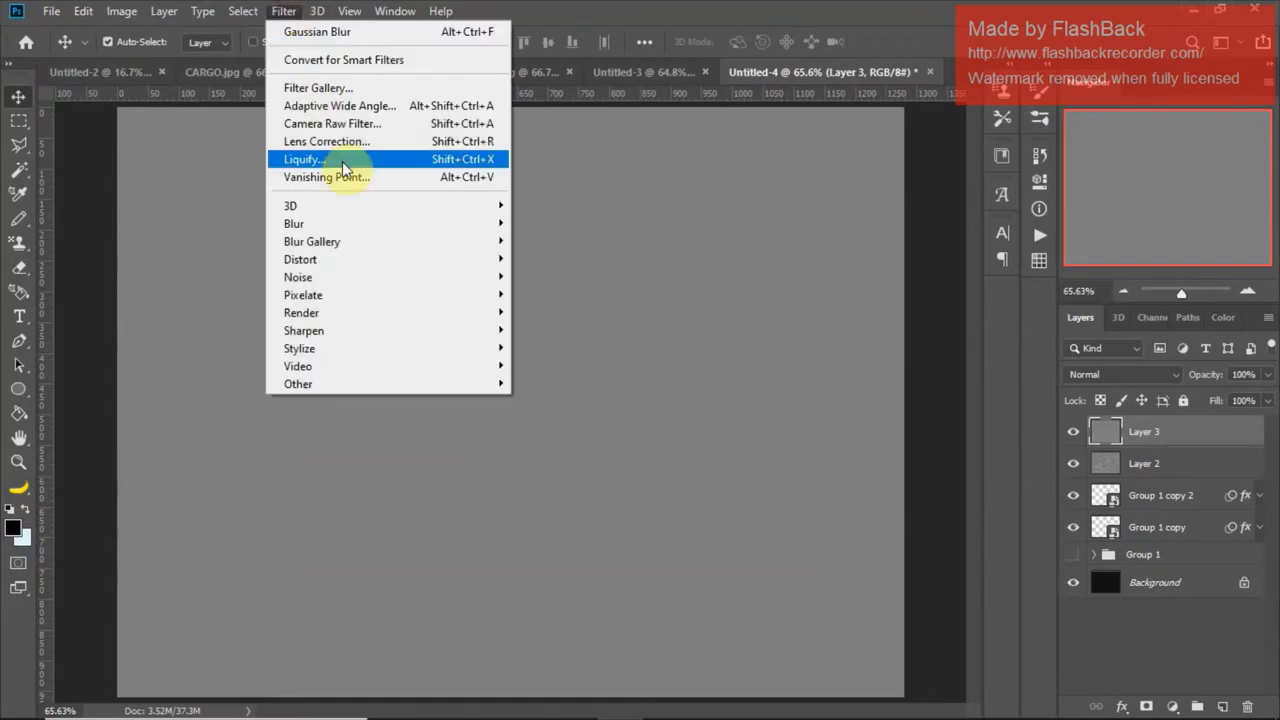
{"action": "left_click", "coordinate": [318, 89]}
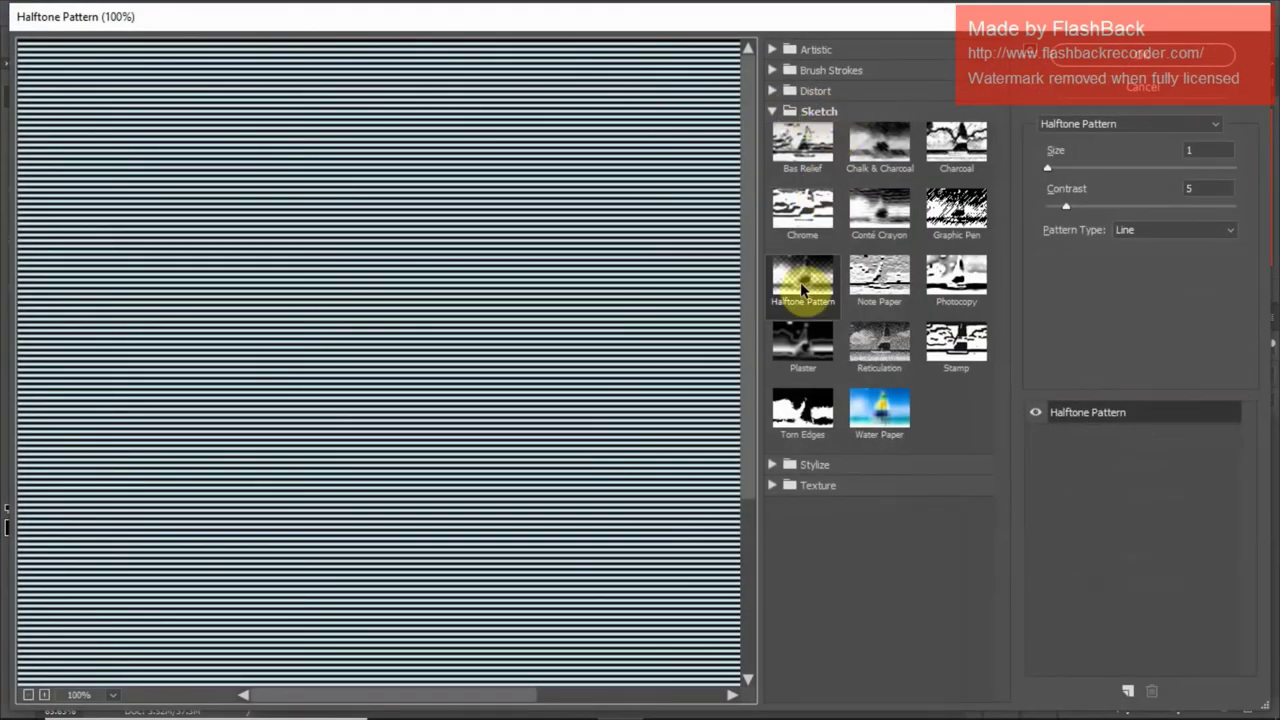
{"action": "left_click", "coordinate": [1128, 232]}
{"action": "left_click", "coordinate": [1168, 232]}
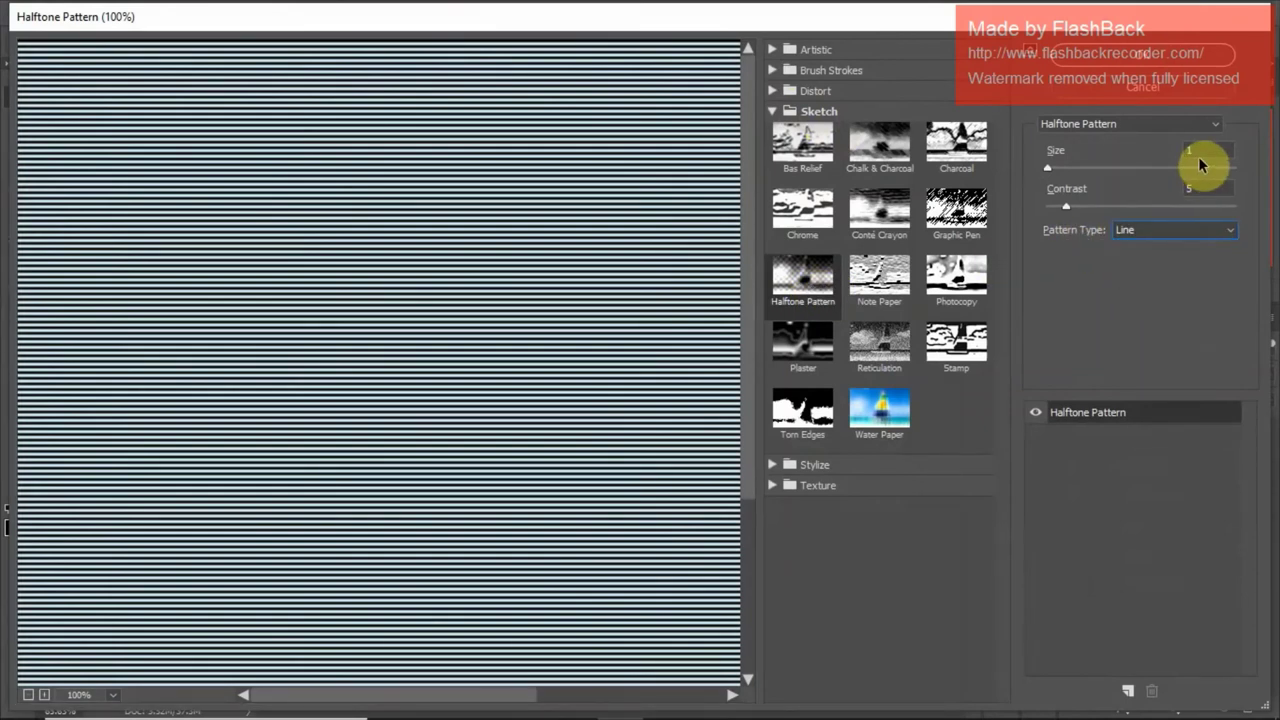
{"action": "left_click", "coordinate": [1140, 58]}
{"action": "key", "text": "ctrl+plus"}
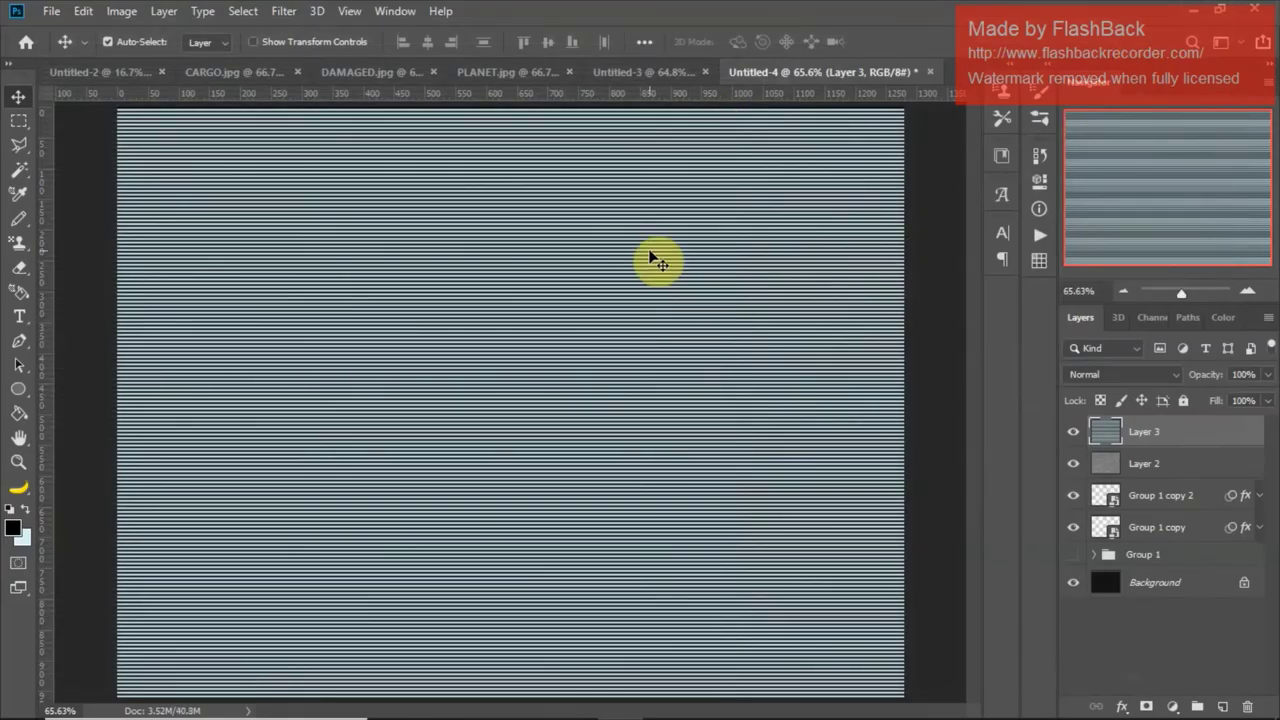
{"action": "key", "text": "ctrl+plus"}
{"action": "key", "text": "ctrl+plus"}
{"action": "key", "text": "ctrl+plus"}
{"action": "key", "text": "ctrl+plus"}
{"action": "key", "text": "ctrl+plus"}
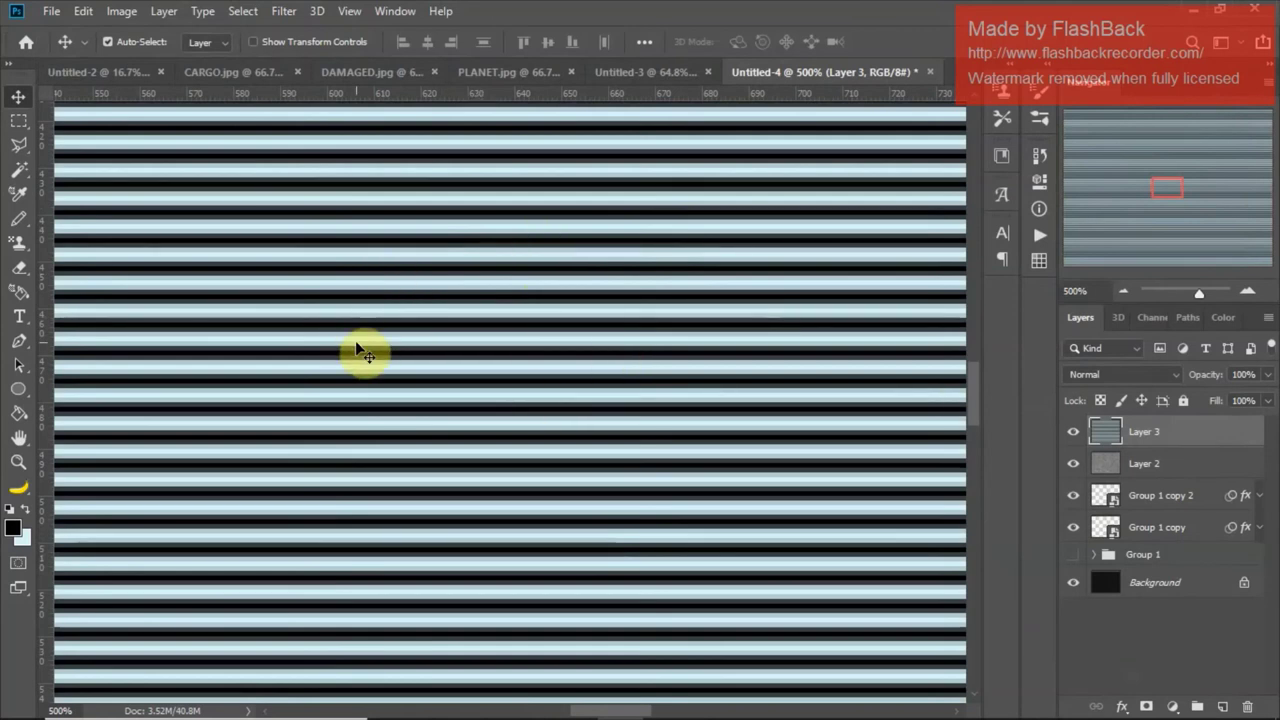
{"action": "key", "text": "ctrl+0"}
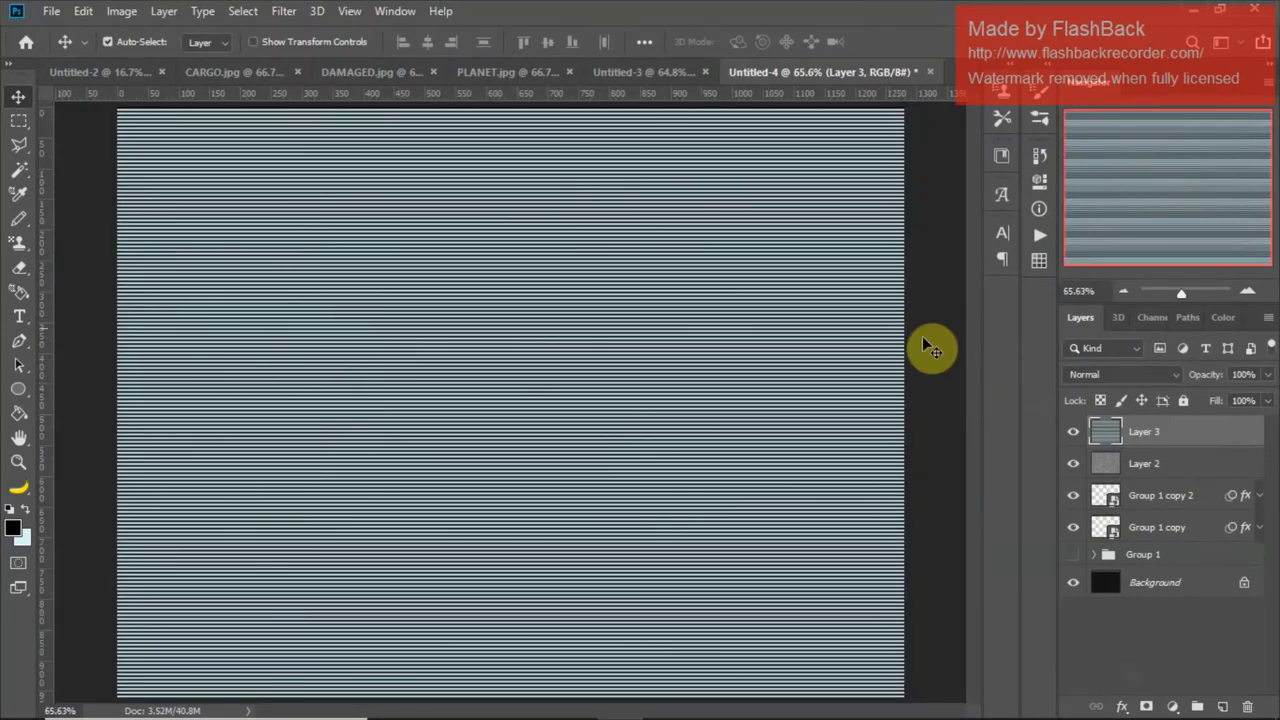
Step: Set the line pattern layer's blend mode to Soft Light and duplicate the layer
{"action": "left_click", "coordinate": [1122, 370]}
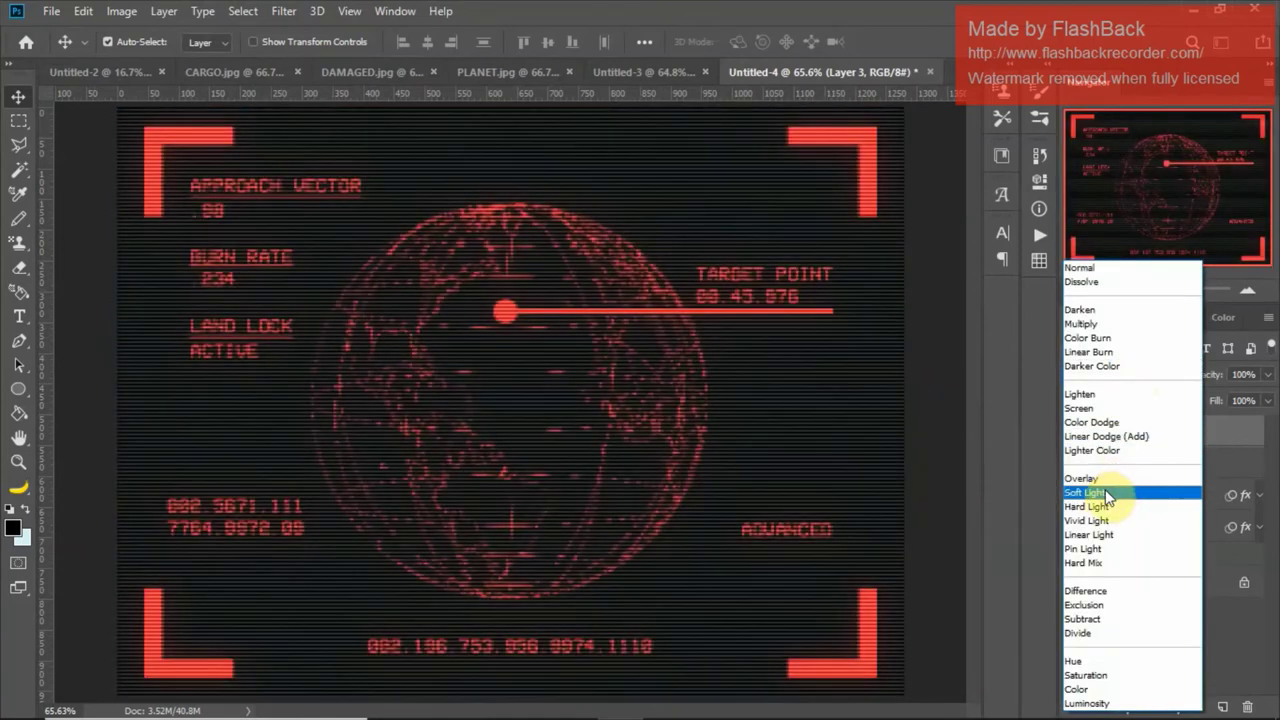
{"action": "left_click", "coordinate": [1105, 492]}
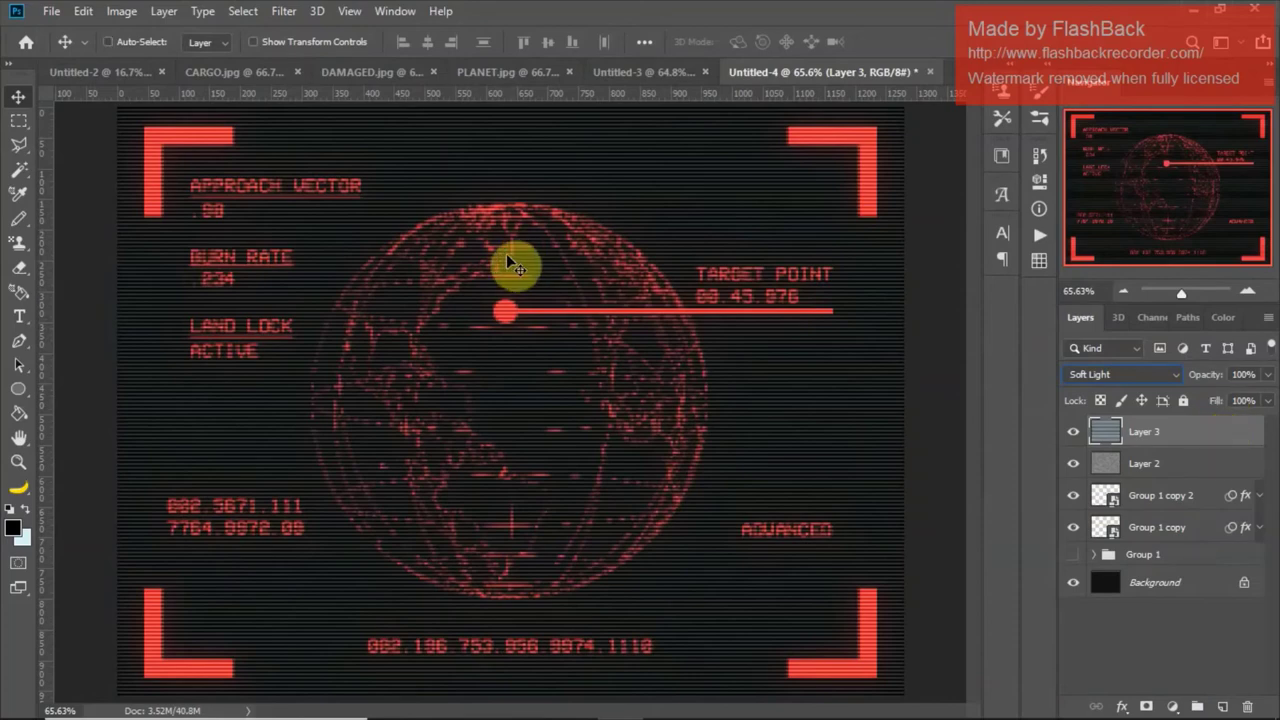
{"action": "key", "text": "ctrl+j"}
Step: Rotate the duplicated line layer 90° and scale it to 75% width and 133.33% height so it exactly covers the canvas
{"action": "key", "text": "ctrl+minus"}
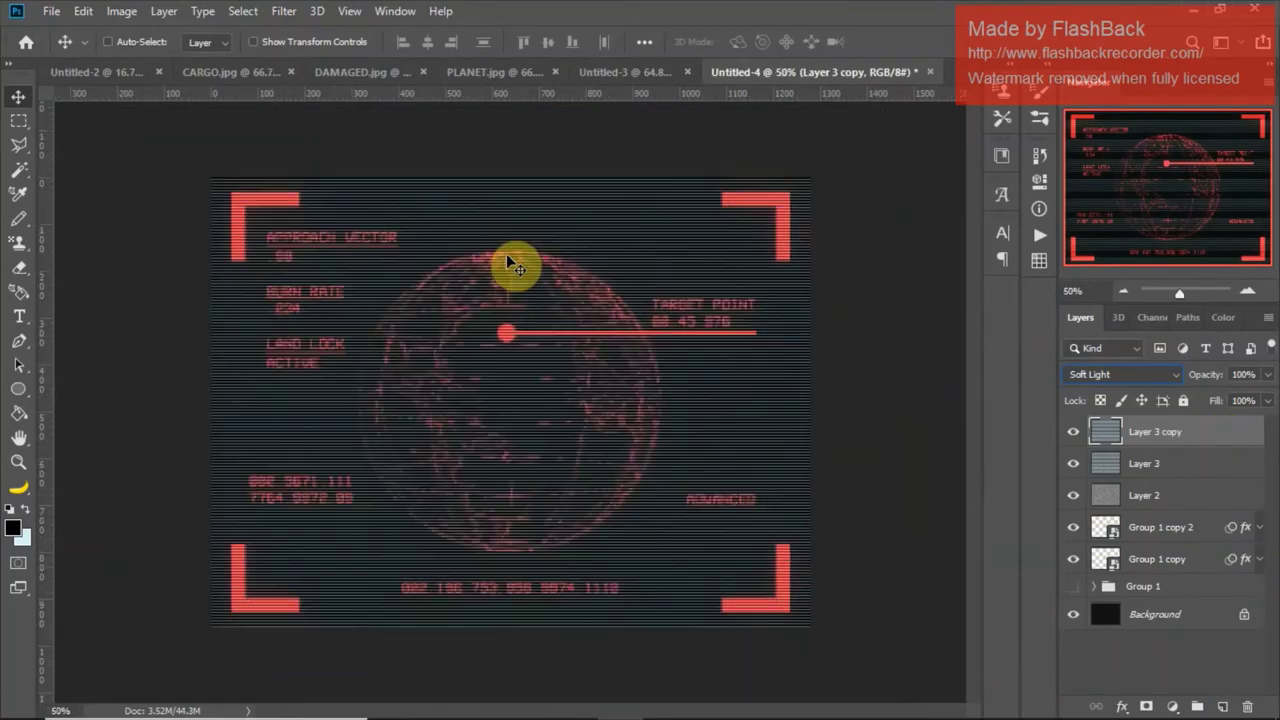
{"action": "key", "text": "ctrl+t"}
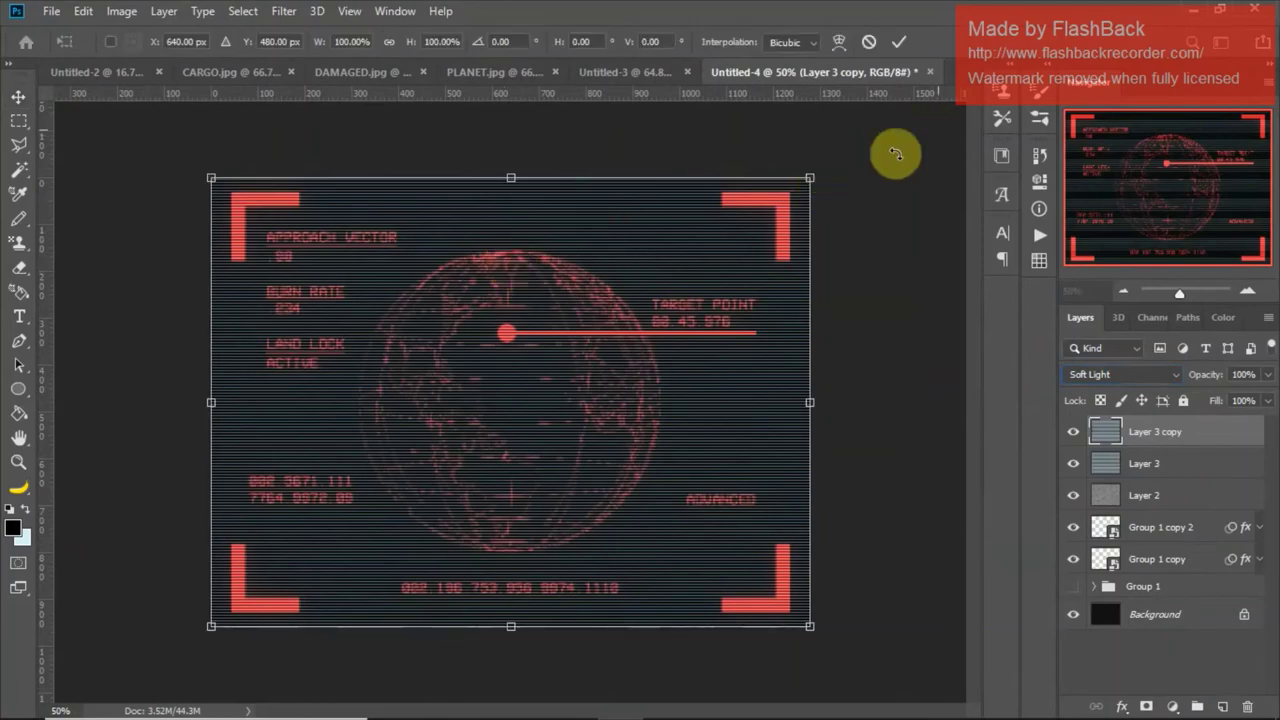
{"action": "left_click_drag", "start_coordinate": [876, 158], "coordinate": [714, 651]}
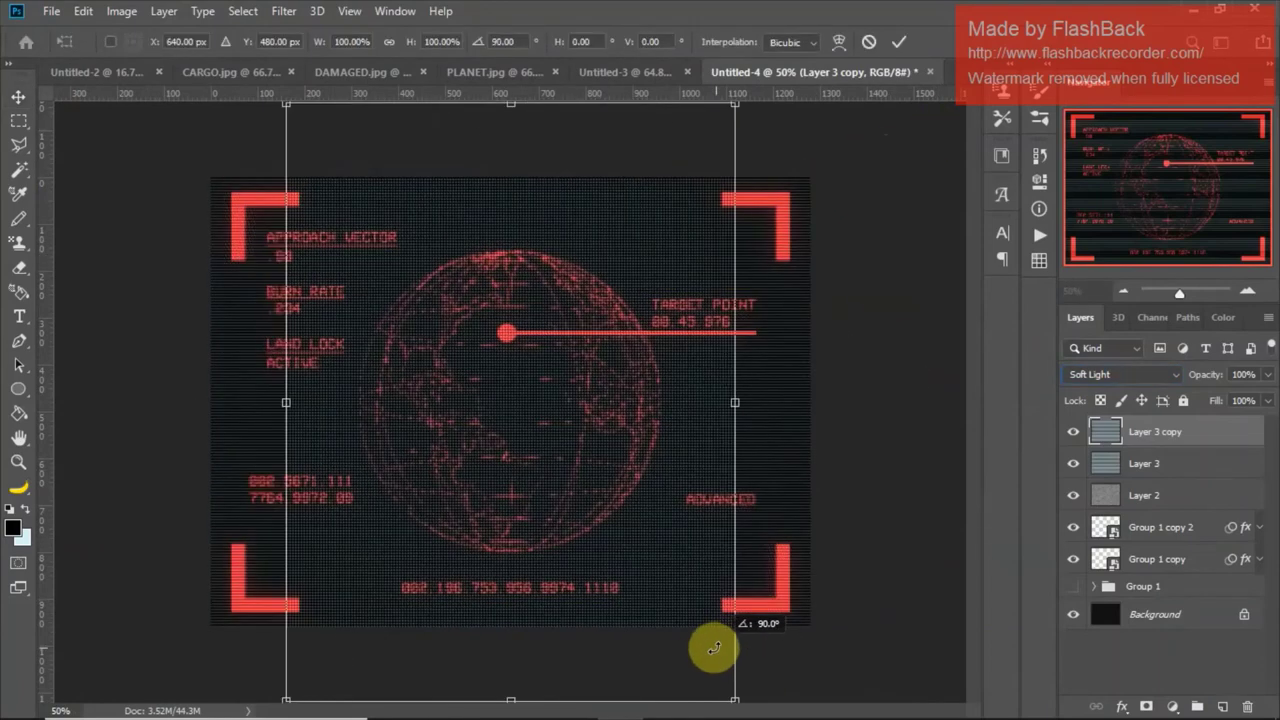
{"action": "left_click_drag", "start_coordinate": [740, 420], "coordinate": [811, 421]}
{"action": "left_click_drag", "start_coordinate": [287, 400], "coordinate": [213, 392]}
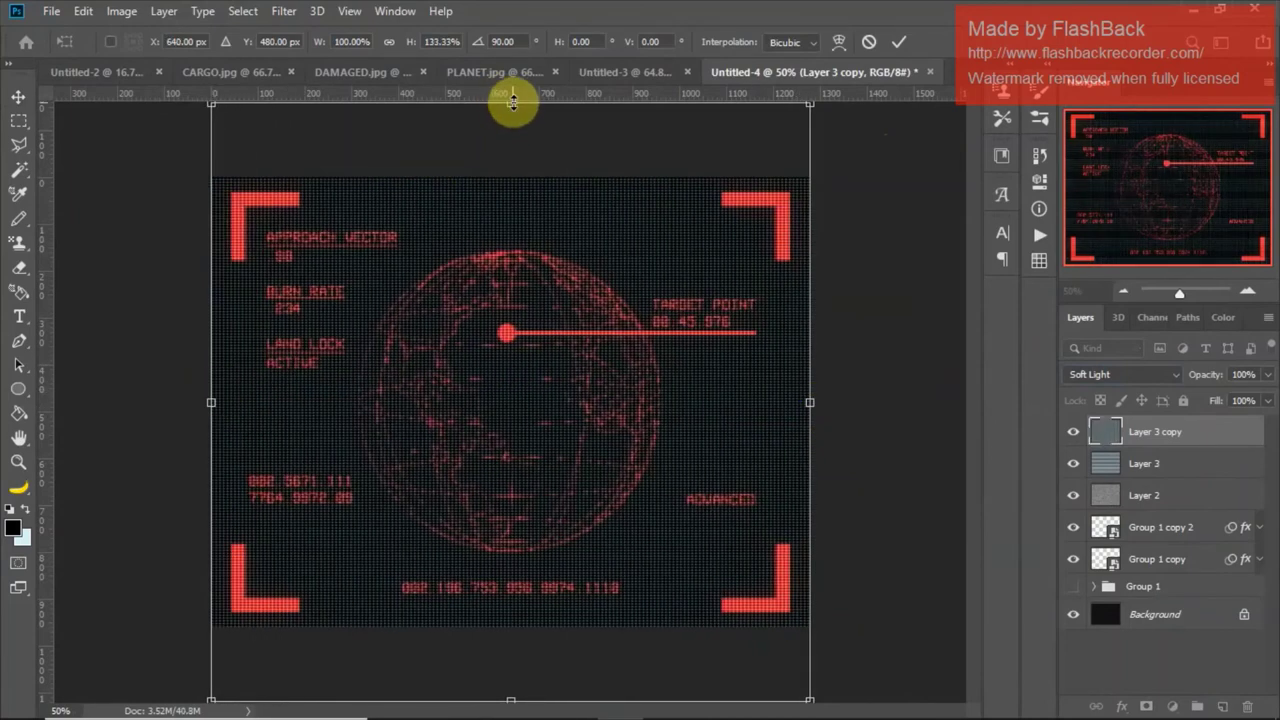
{"action": "left_click_drag", "start_coordinate": [513, 110], "coordinate": [508, 177]}
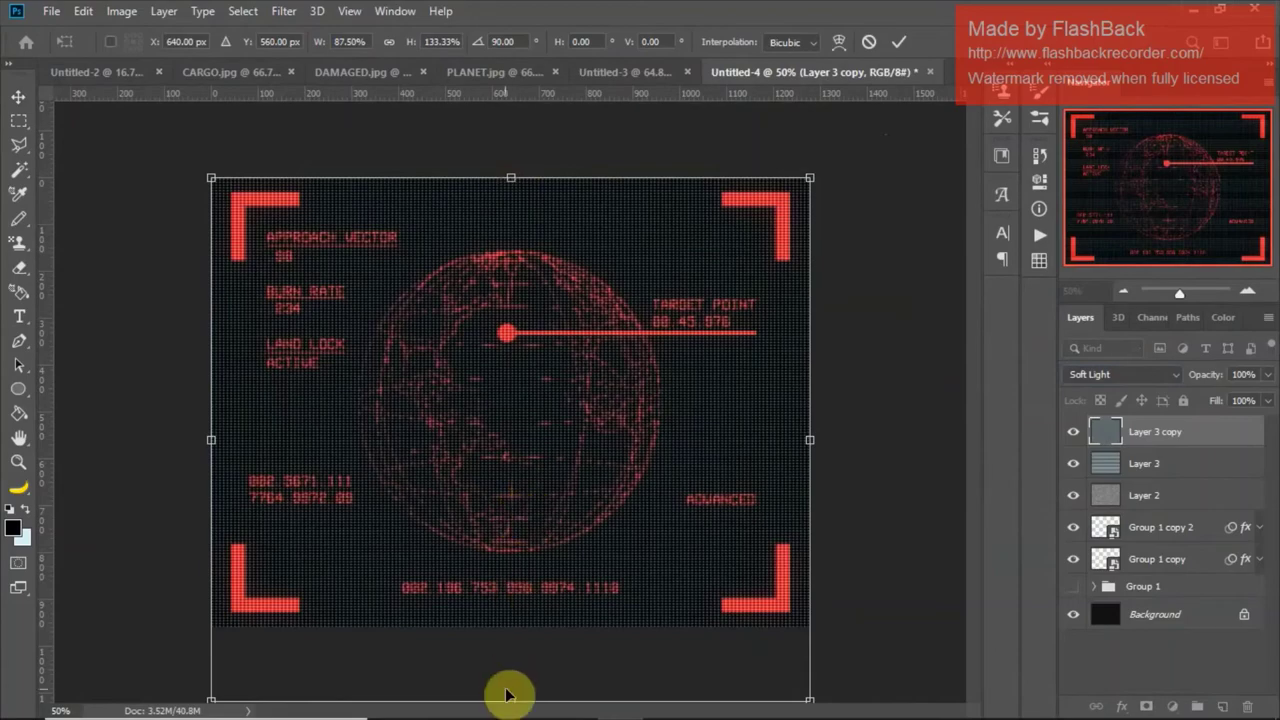
{"action": "left_click_drag", "start_coordinate": [510, 699], "coordinate": [517, 628]}
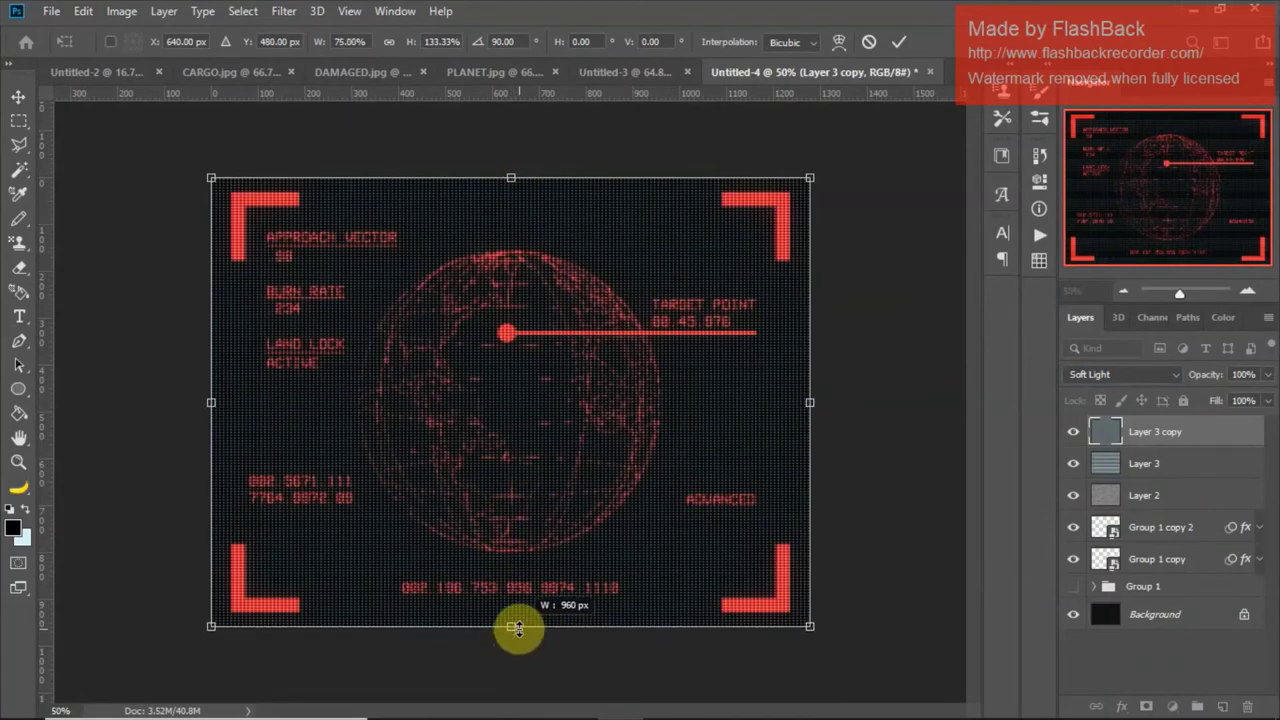
{"action": "key", "text": "Return"}
{"action": "key", "text": "ctrl+plus"}
{"action": "key", "text": "ctrl+plus"}
{"action": "key", "text": "ctrl+plus"}
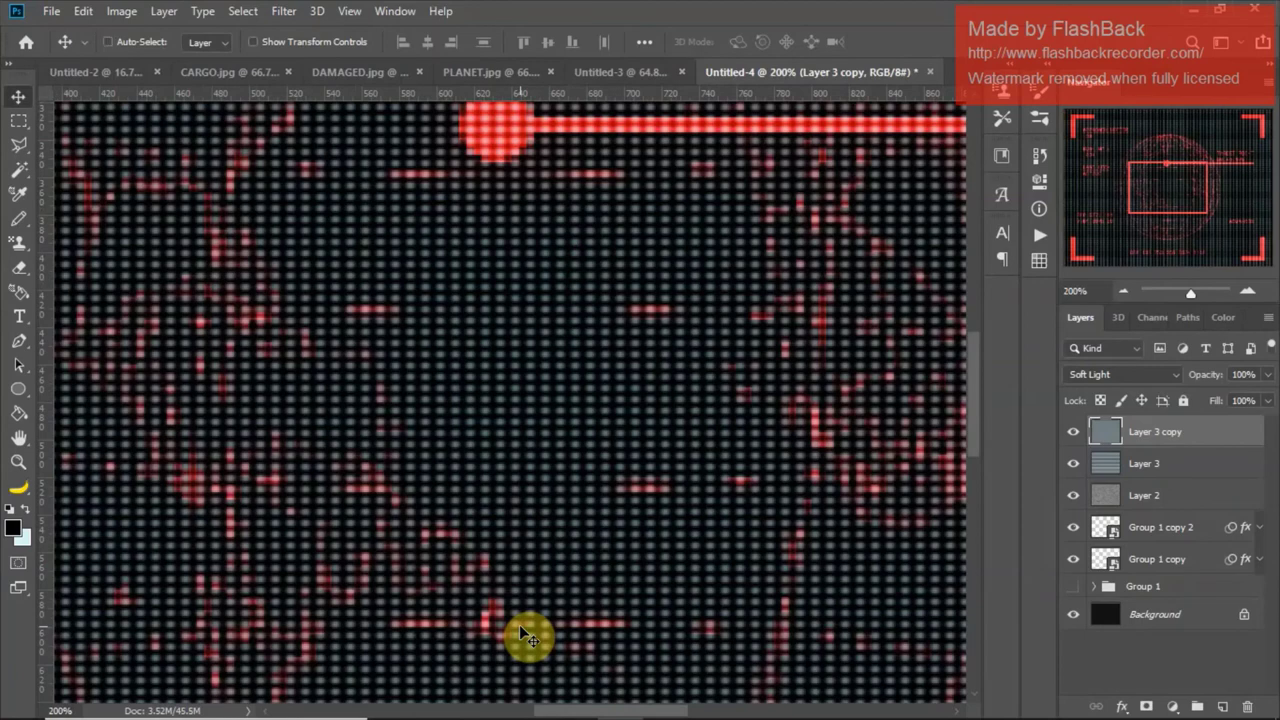
{"action": "key", "text": "ctrl+0"}
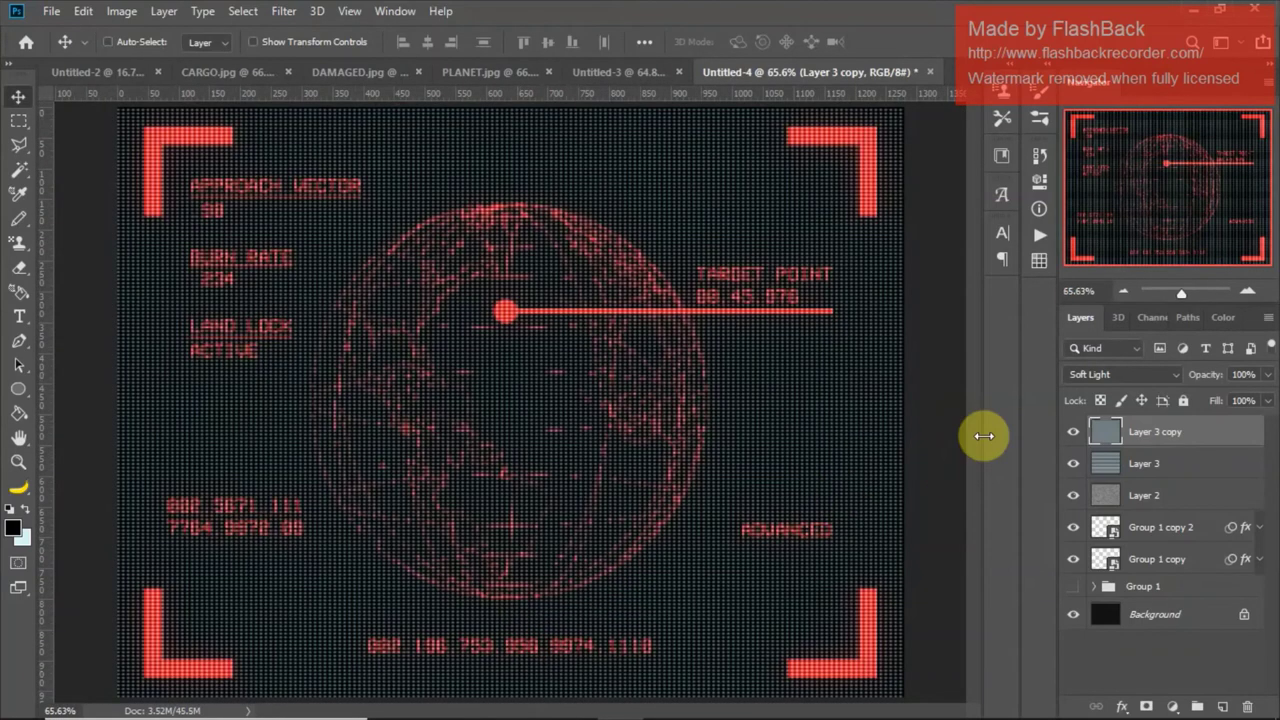
{"action": "key", "text": "ctrl+t"}
{"action": "key", "text": "Return"}
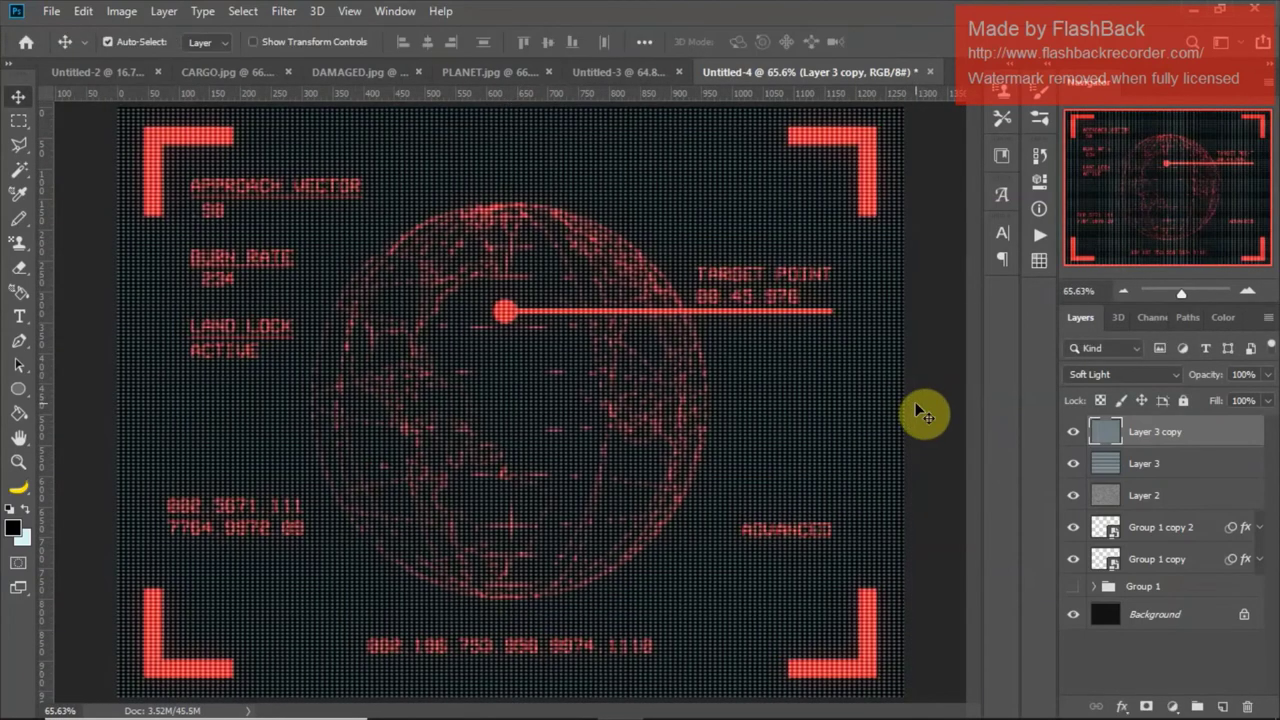
Step: Merge the horizontal and vertical line pattern layers into a single layer
{"action": "left_click", "coordinate": [1123, 463], "text": "shift"}
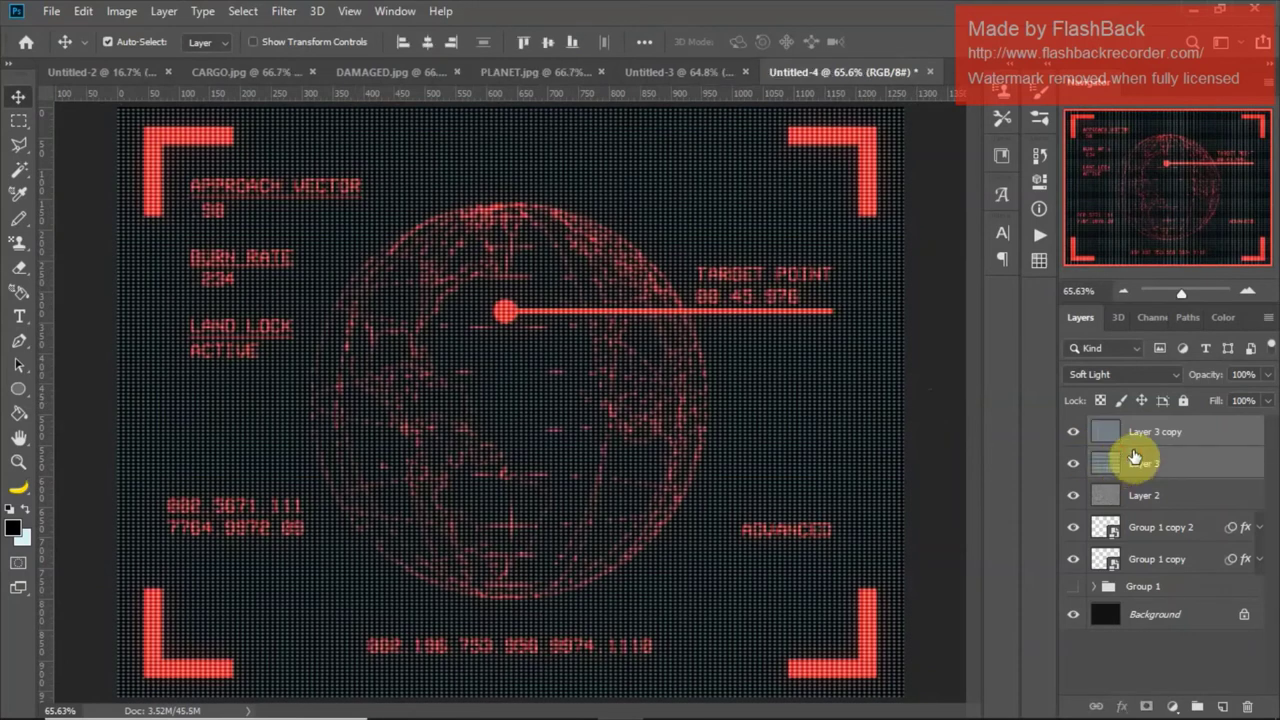
{"action": "left_click", "coordinate": [1172, 437]}
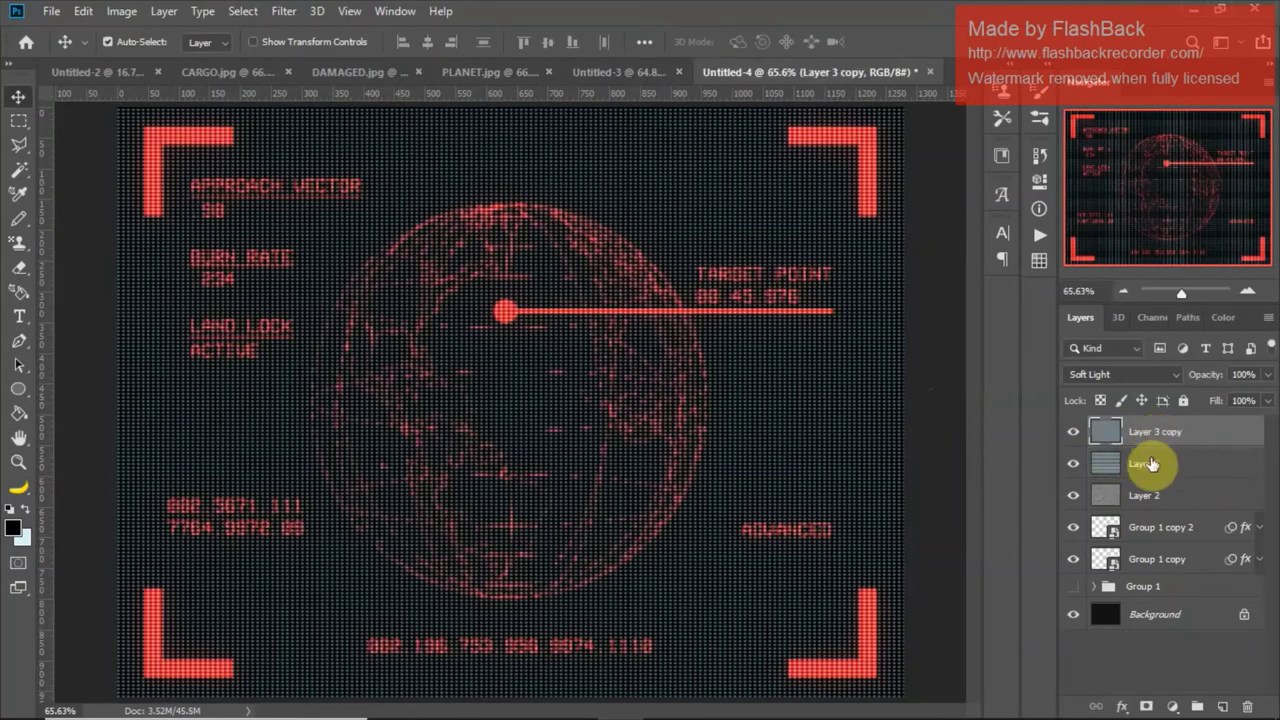
{"action": "left_click", "coordinate": [1150, 463], "text": "shift"}
{"action": "key", "text": "ctrl+e"}
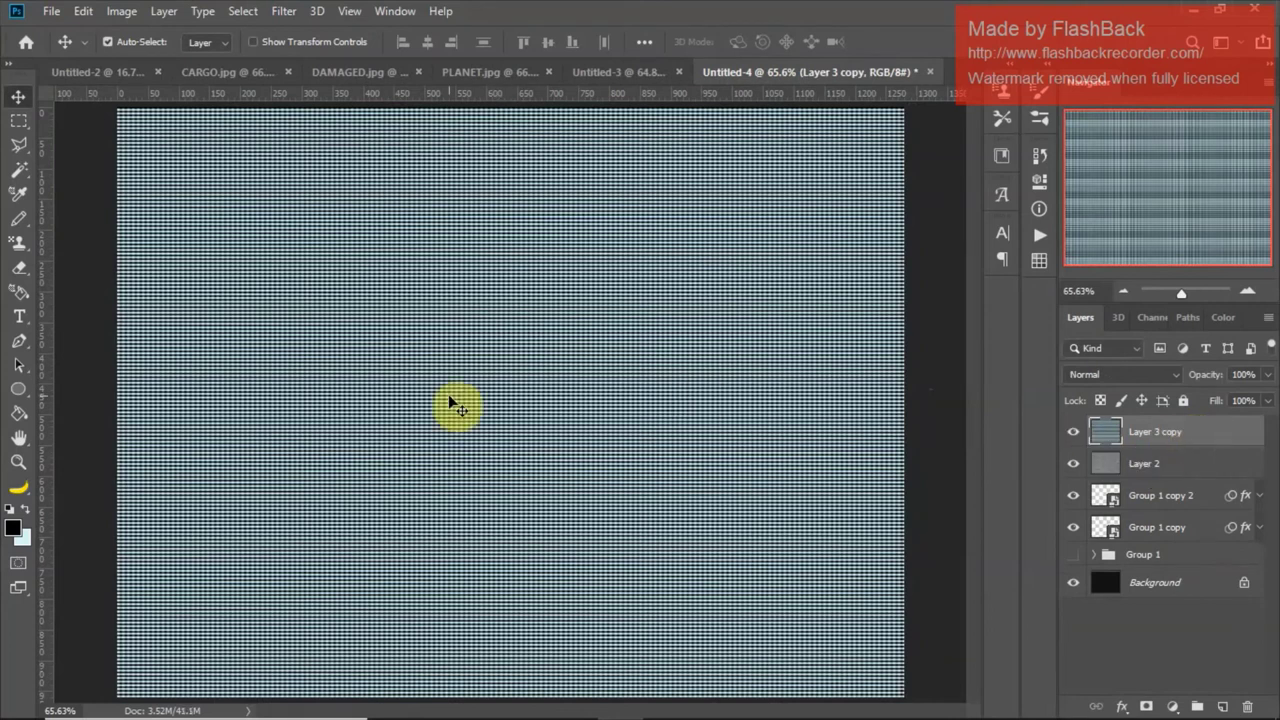
Step: Set the merged line pattern layer's blend mode to Soft Light and its opacity to 10%
{"action": "left_click", "coordinate": [1132, 379]}
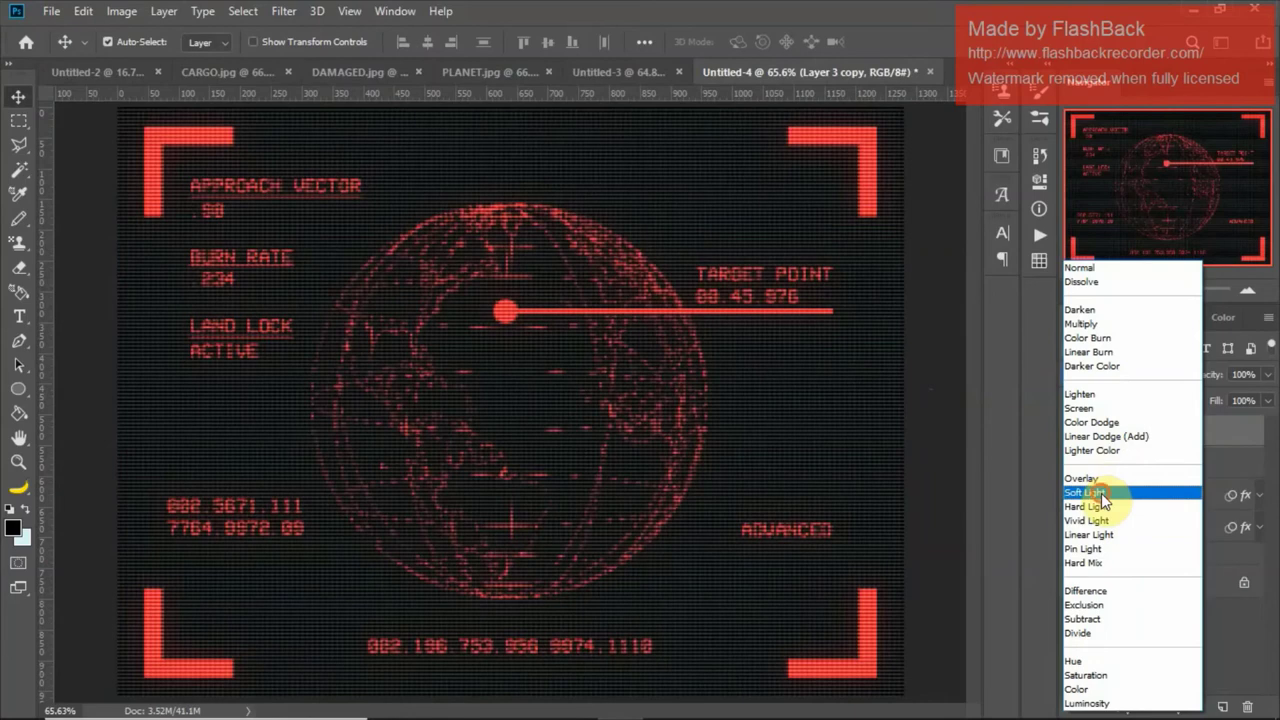
{"action": "left_click", "coordinate": [1101, 493]}
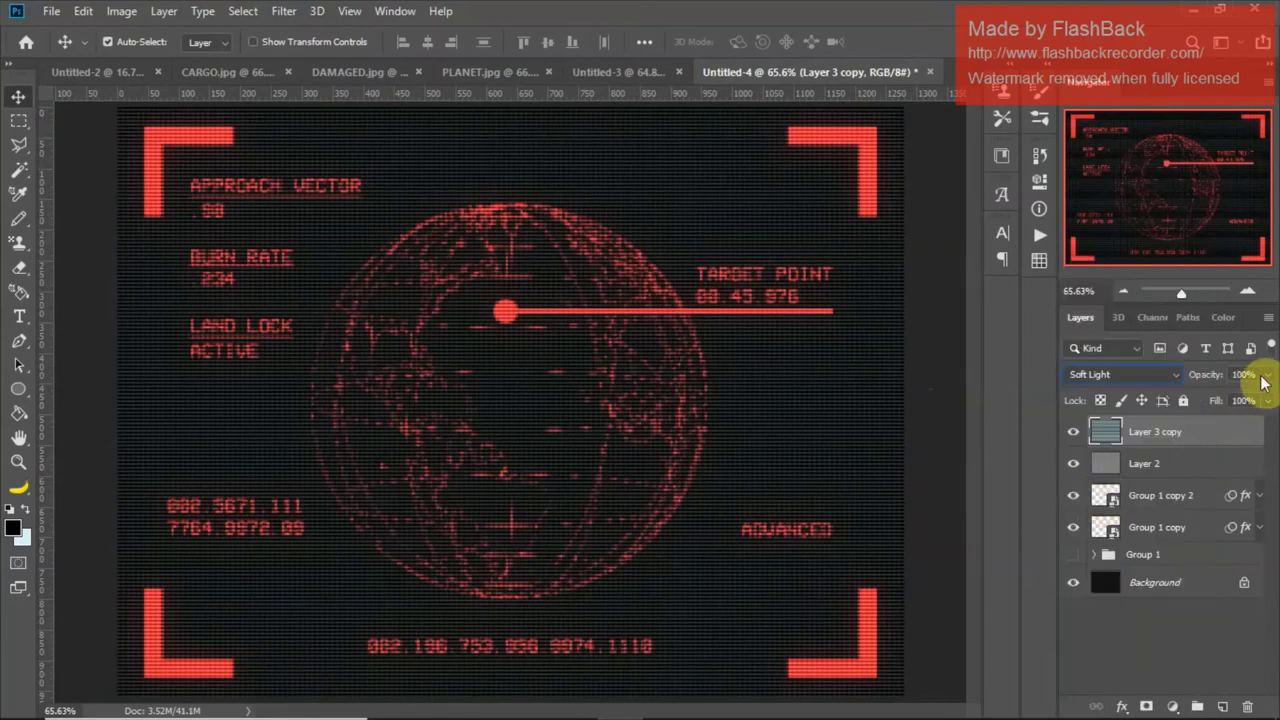
{"action": "left_click", "coordinate": [1231, 370]}
{"action": "type", "text": "10"}
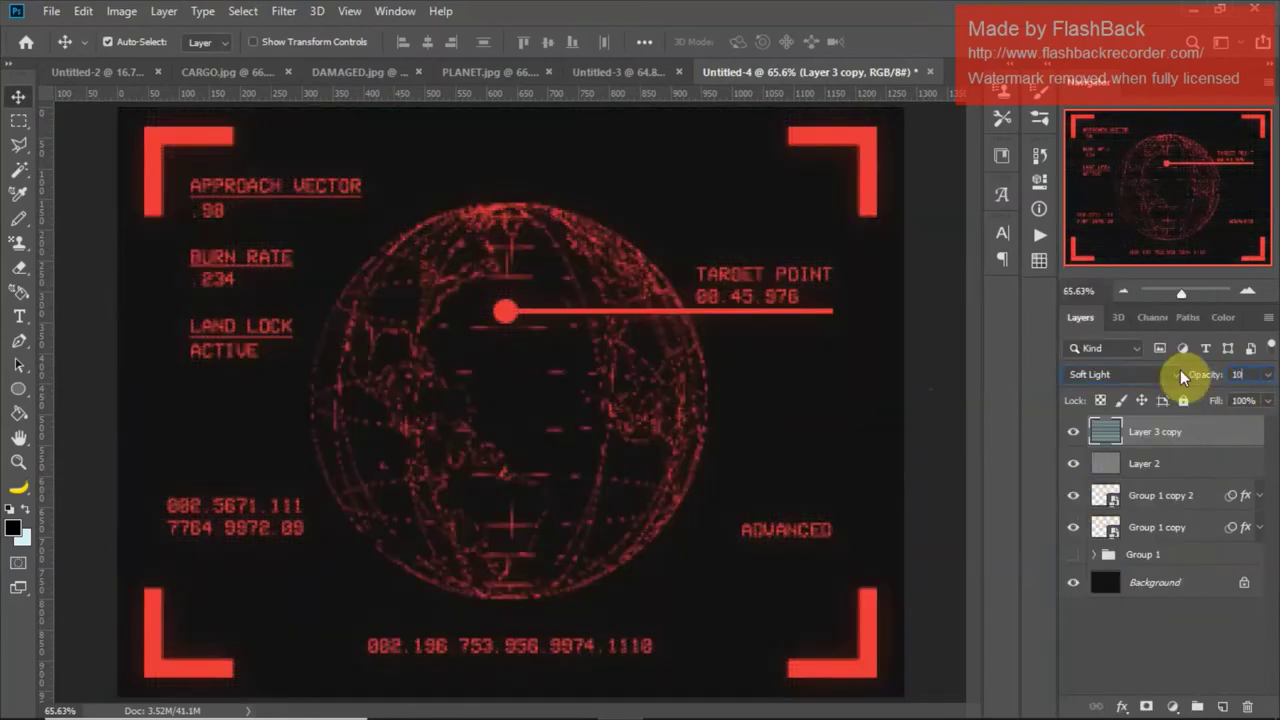
{"action": "key", "text": "ctrl+plus"}
{"action": "key", "text": "ctrl+plus"}
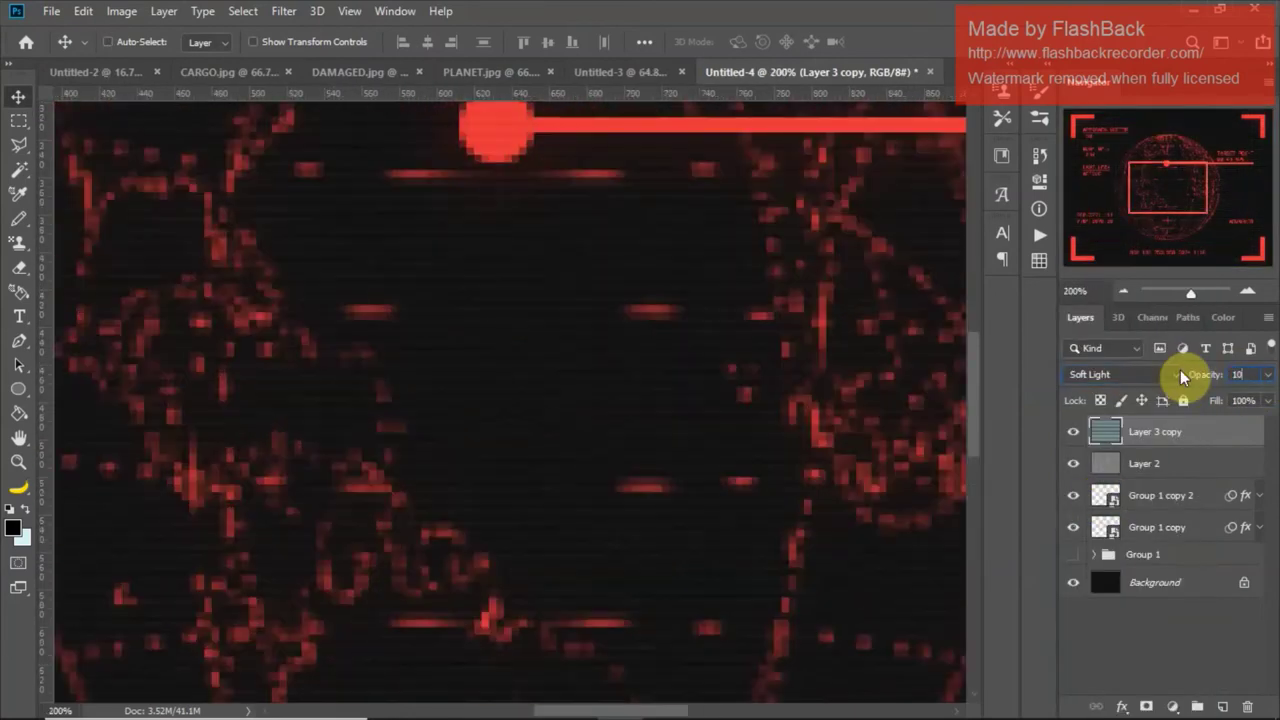
{"action": "key", "text": "ctrl+0"}
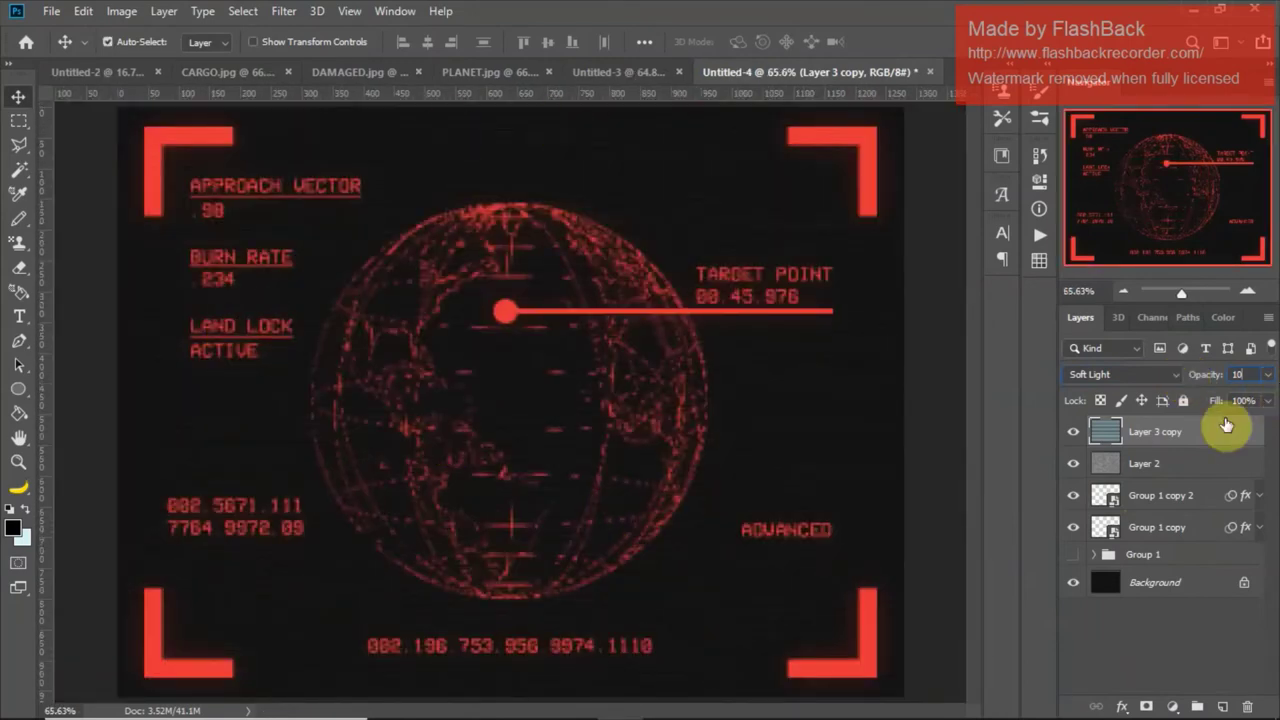
Step: Merge the two Group 1 smart object copies into one layer and duplicate the merged layer
{"action": "left_click", "coordinate": [1152, 495]}
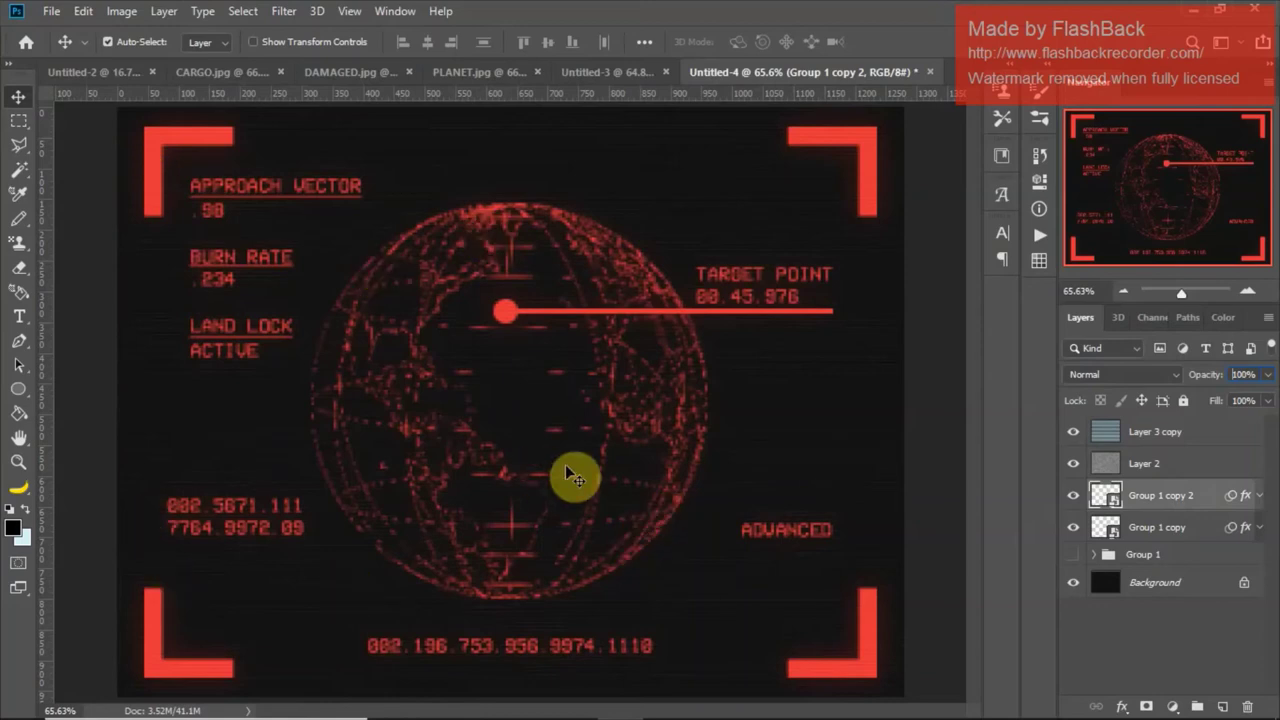
{"action": "left_click", "coordinate": [1182, 534], "text": "shift"}
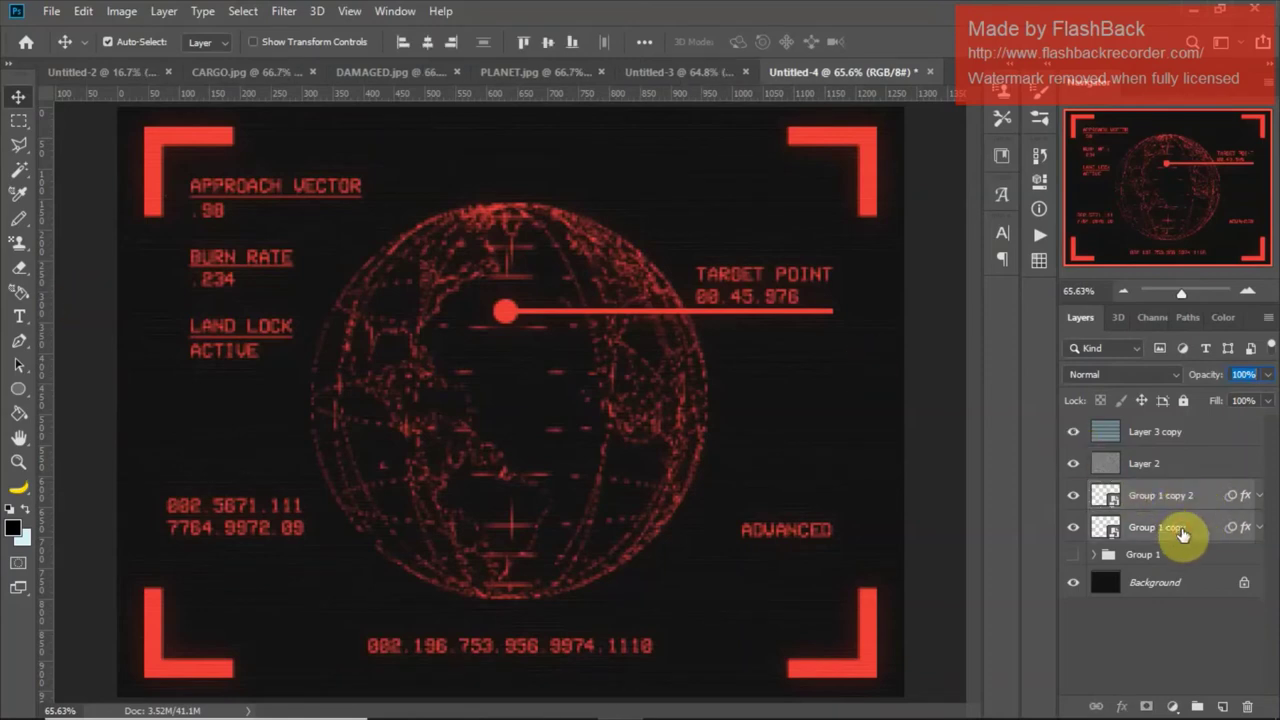
{"action": "key", "text": "ctrl+e"}
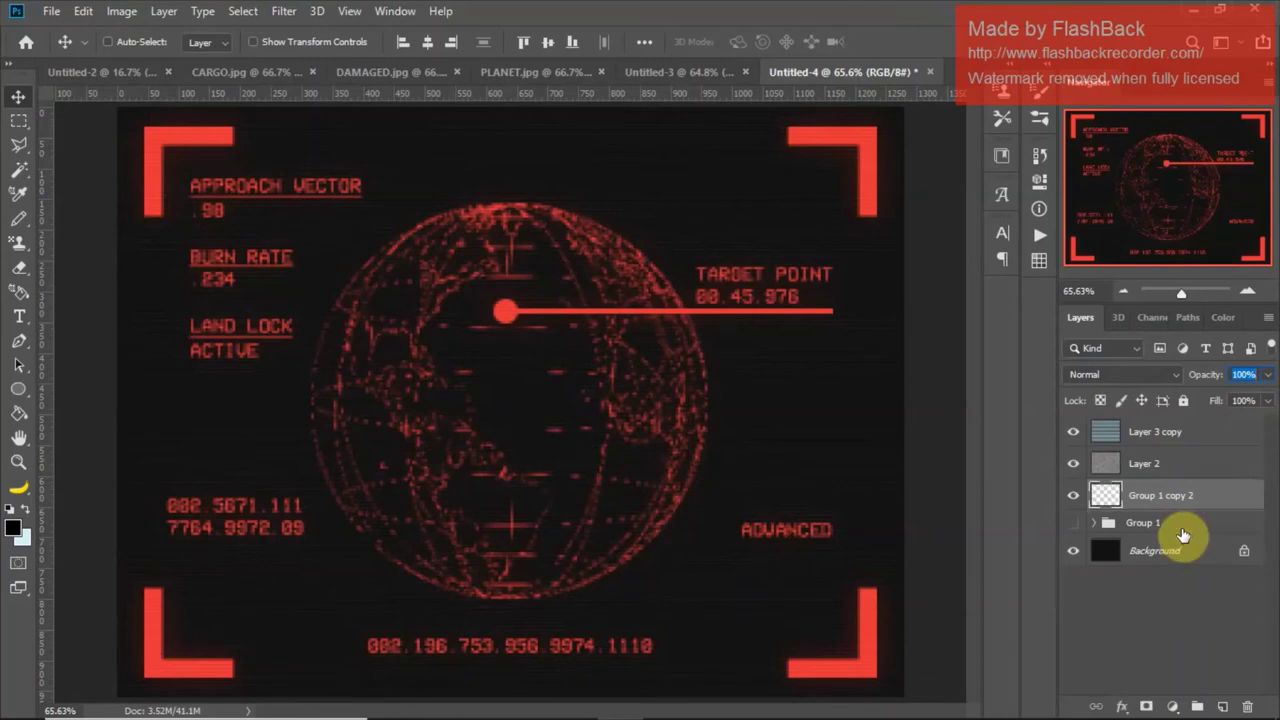
{"action": "left_click", "coordinate": [1072, 500]}
{"action": "left_click", "coordinate": [1070, 510]}
{"action": "left_click", "coordinate": [1070, 510]}
{"action": "left_click", "coordinate": [1070, 510]}
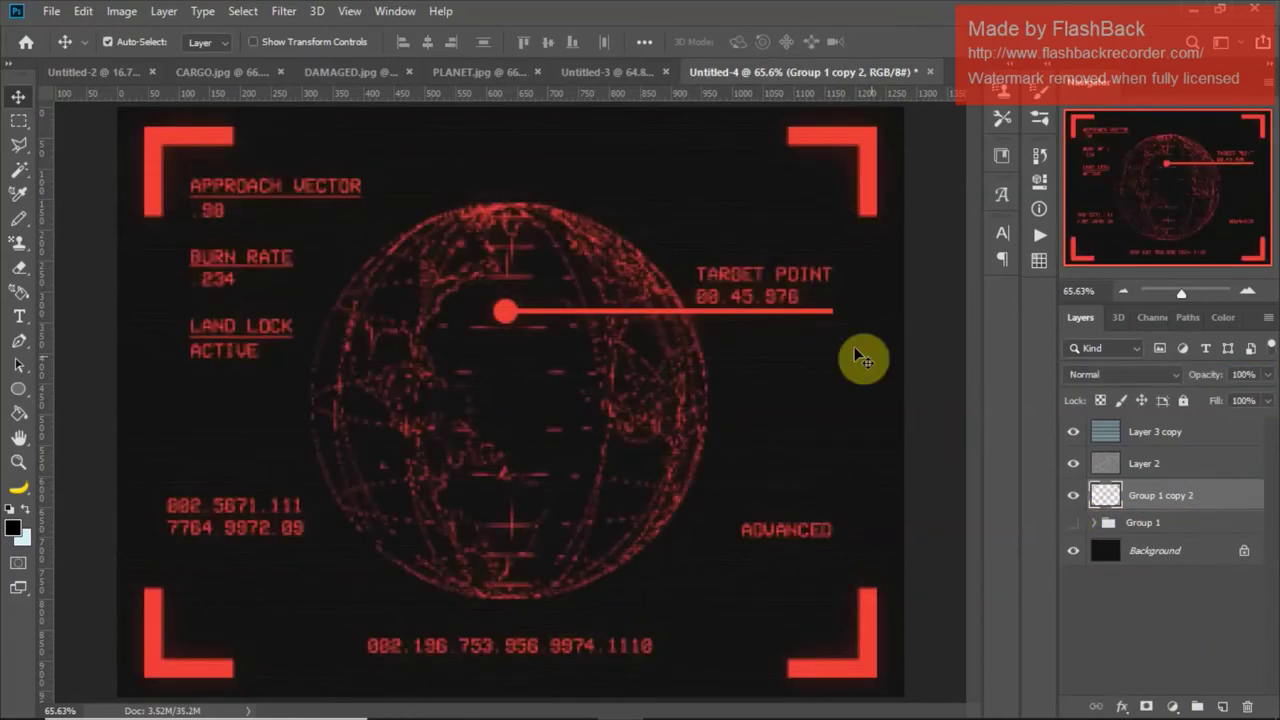
{"action": "key", "text": "ctrl+j"}
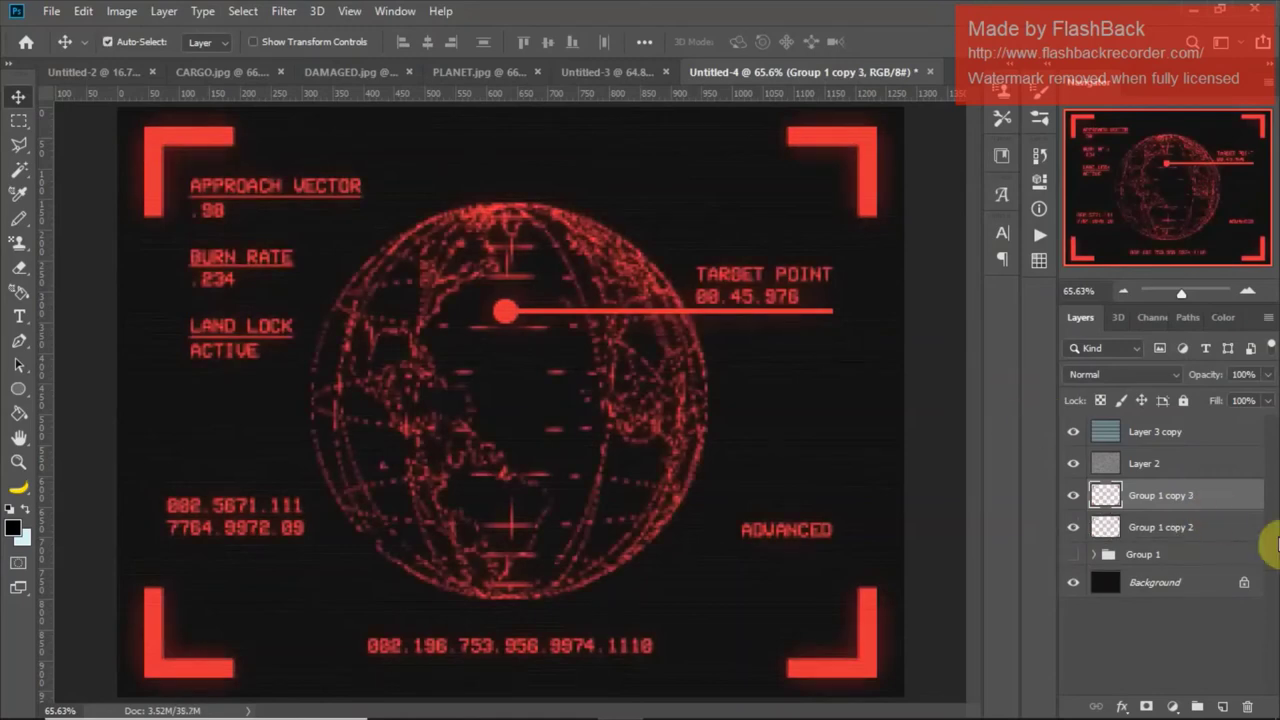
Step: Apply a Mosaic filter with a cell size of 5 square to the Group 1 copy 3 layer
{"action": "left_click", "coordinate": [284, 11]}
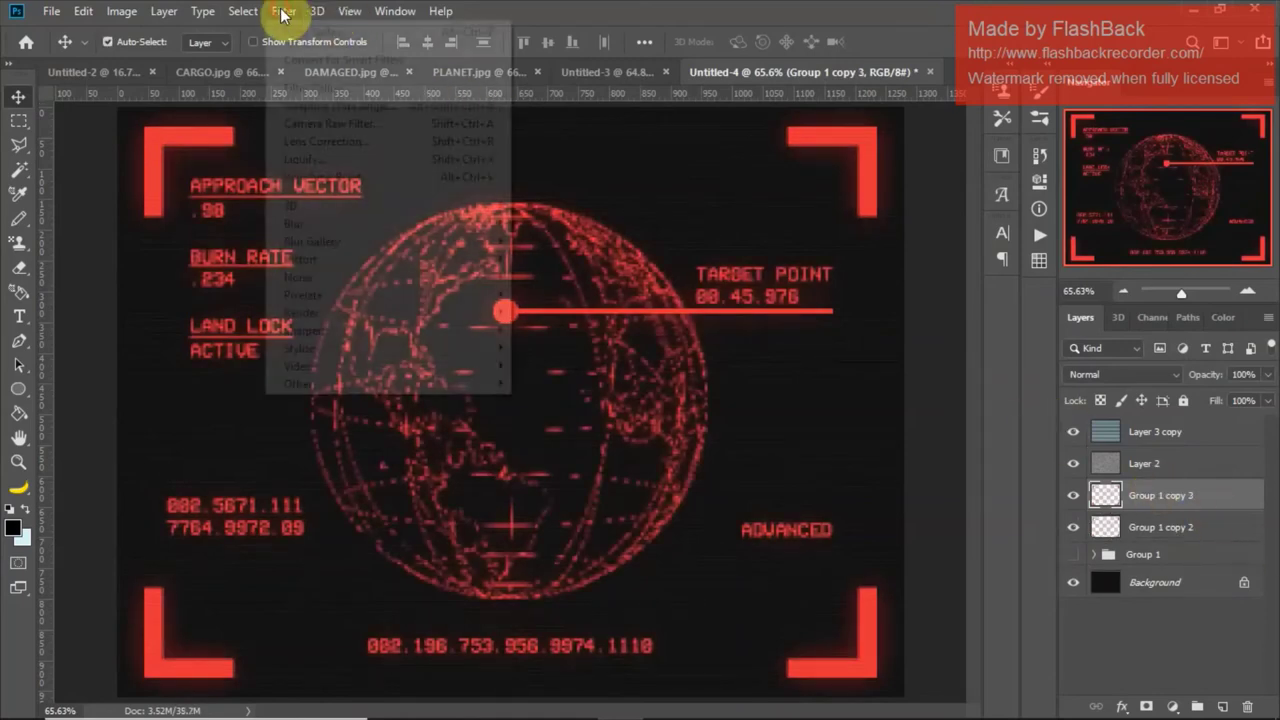
{"action": "mouse_move", "coordinate": [340, 295]}
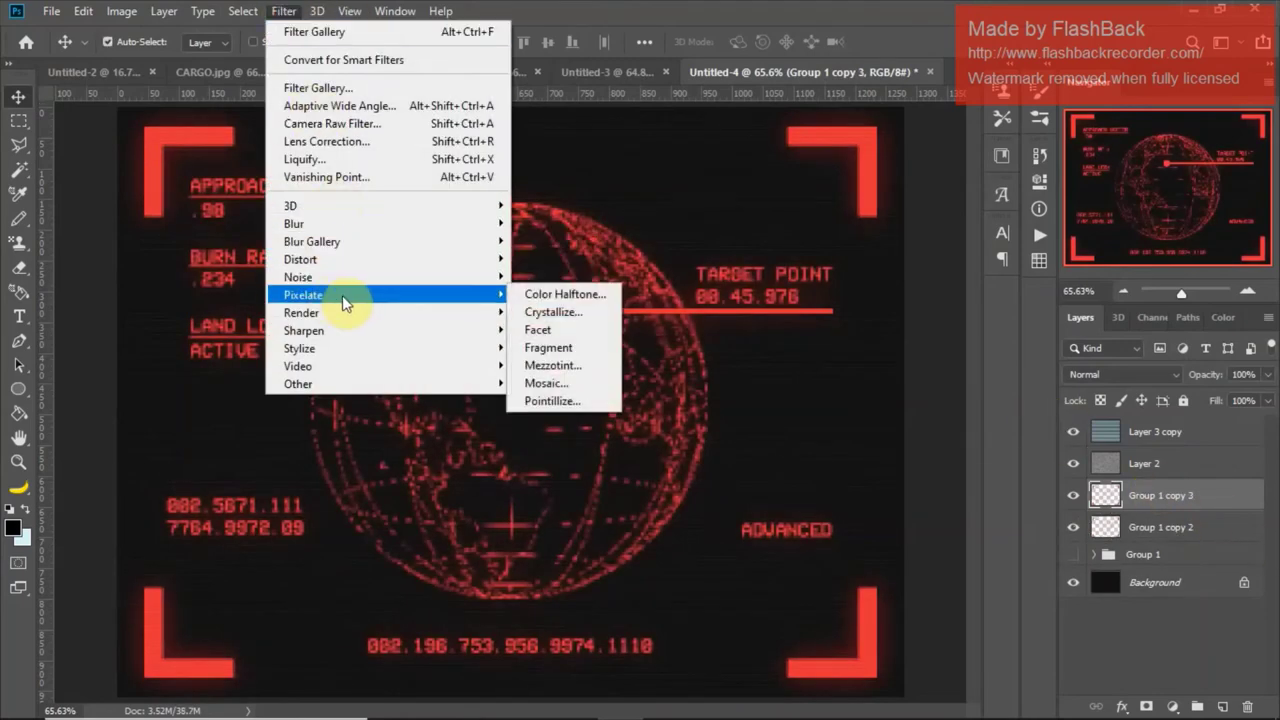
{"action": "left_click", "coordinate": [564, 385]}
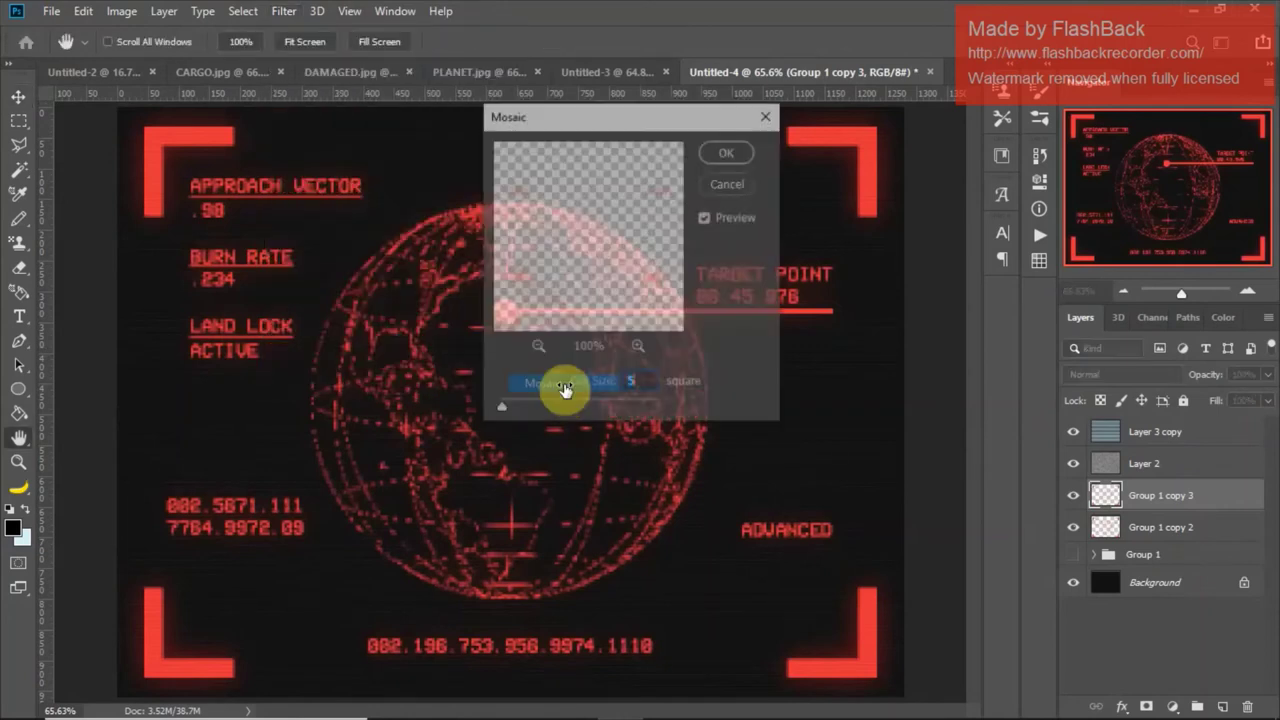
{"action": "type", "text": "5"}
{"action": "left_click_drag", "start_coordinate": [556, 401], "coordinate": [522, 405]}
{"action": "type", "text": "10"}
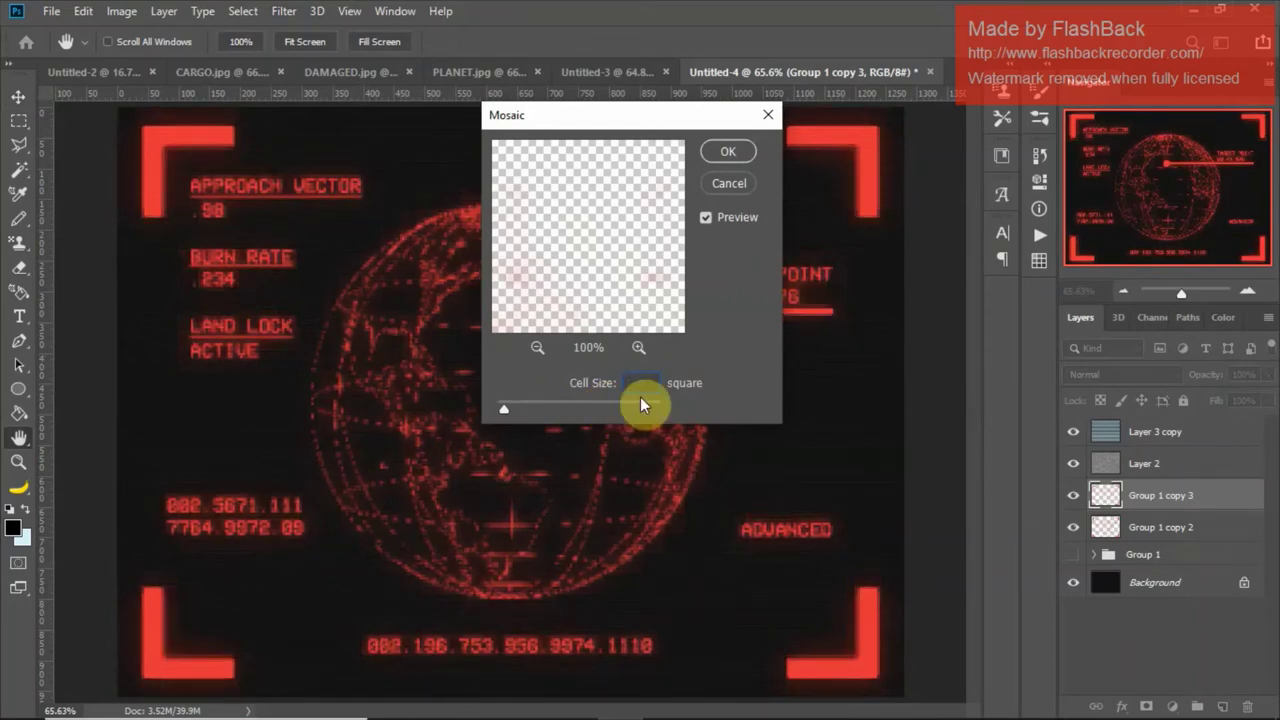
{"action": "type", "text": "5"}
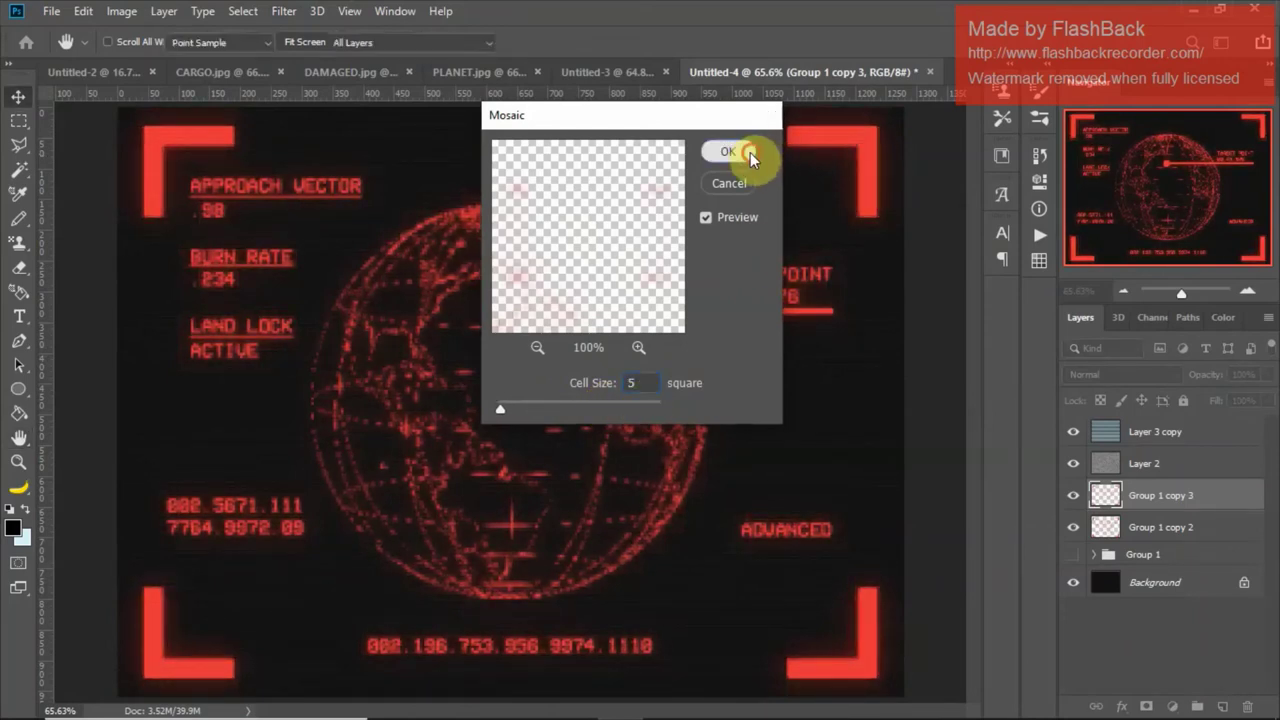
{"action": "left_click", "coordinate": [752, 152]}
{"action": "key", "text": "v"}
Step: Examine the globe up close with and without the pixelated layer to compare the Mosaic effect
{"action": "key", "text": "ctrl+plus"}
{"action": "key", "text": "ctrl+plus"}
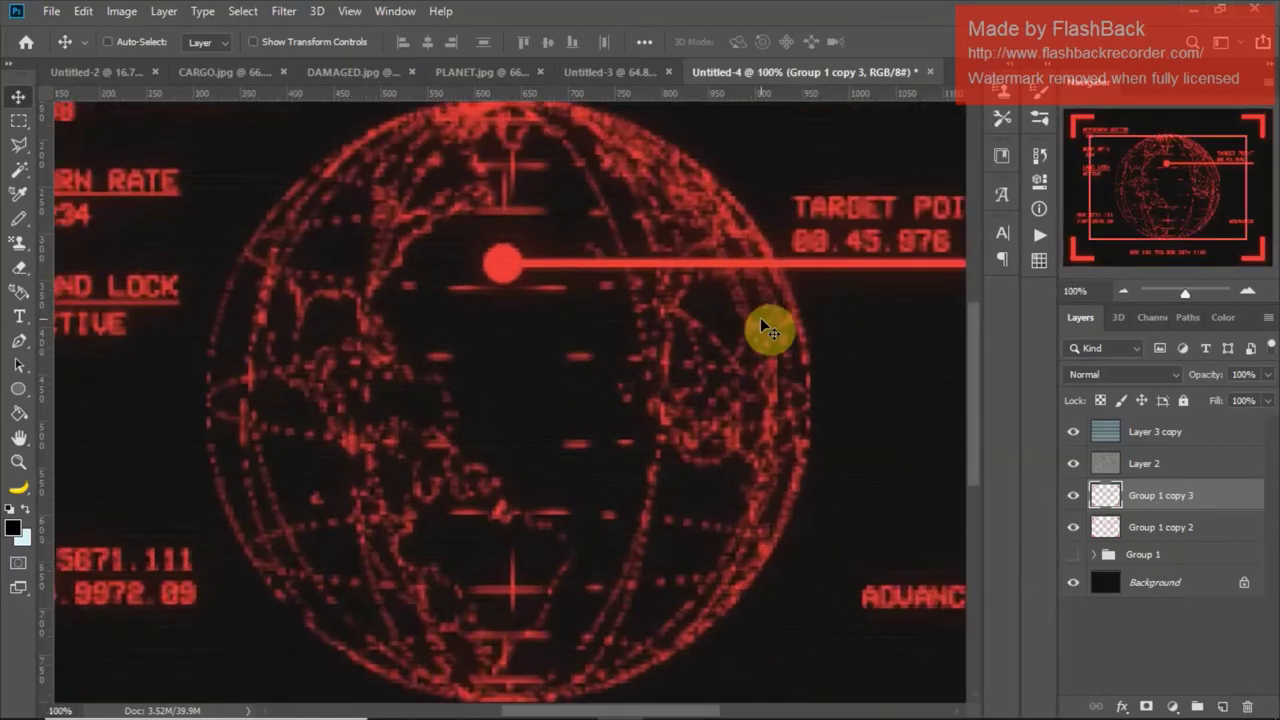
{"action": "left_click", "coordinate": [1074, 505]}
{"action": "left_click", "coordinate": [1074, 505]}
{"action": "left_click", "coordinate": [1074, 505]}
{"action": "left_click", "coordinate": [1074, 505]}
{"action": "left_click", "coordinate": [1074, 505]}
{"action": "left_click", "coordinate": [1074, 505]}
{"action": "key", "text": "ctrl+0"}
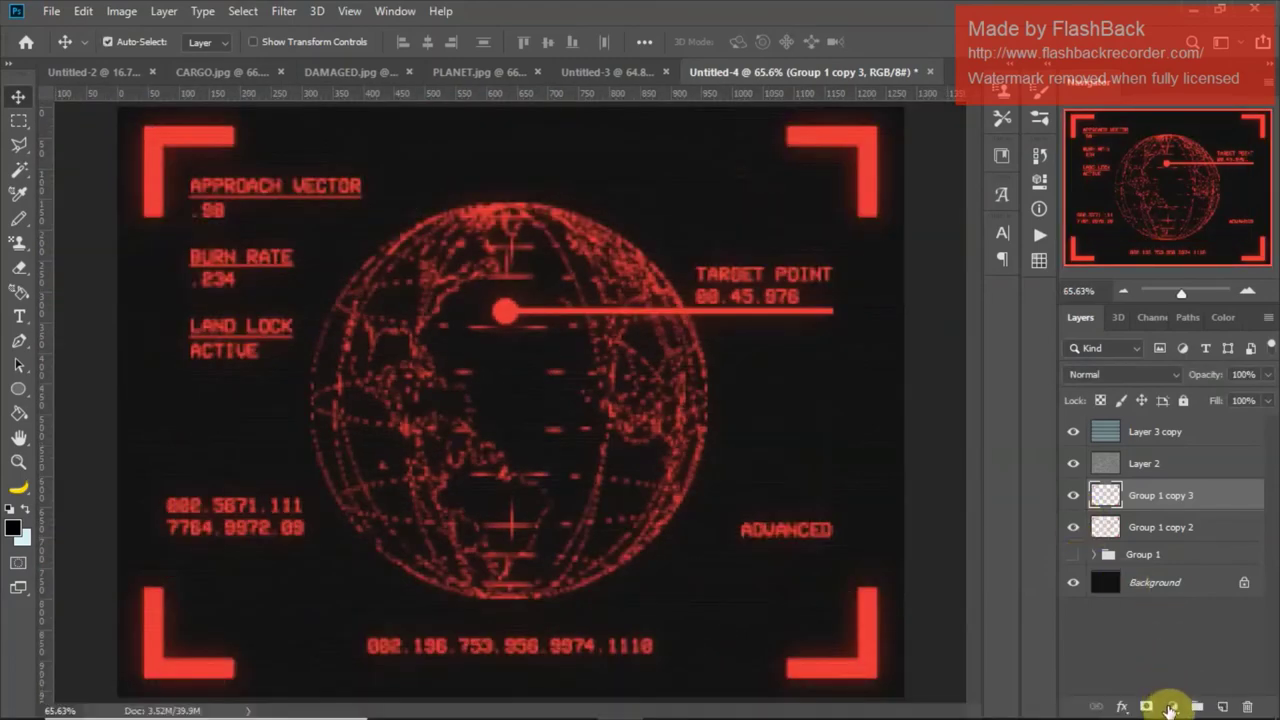
Step: Add a Vibrance adjustment layer above Group 1 copy 3 with vibrance +10 and saturation +10
{"action": "left_click", "coordinate": [1170, 707]}
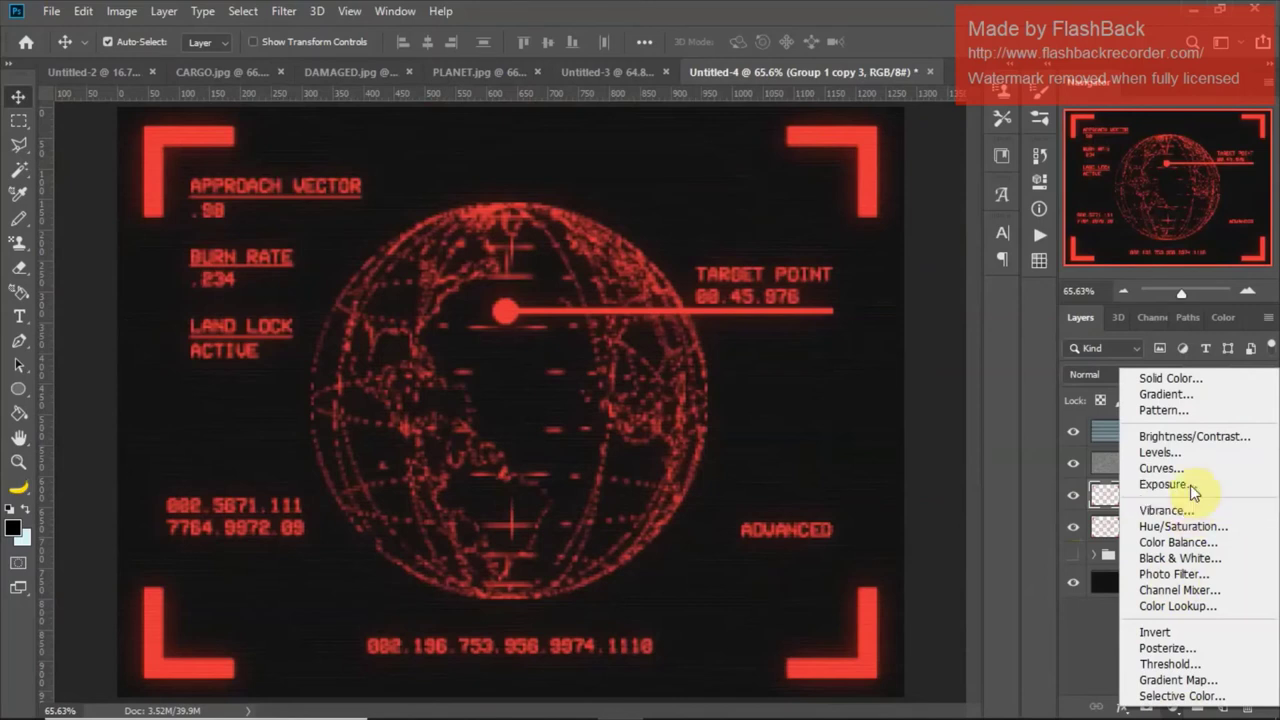
{"action": "left_click", "coordinate": [1168, 510]}
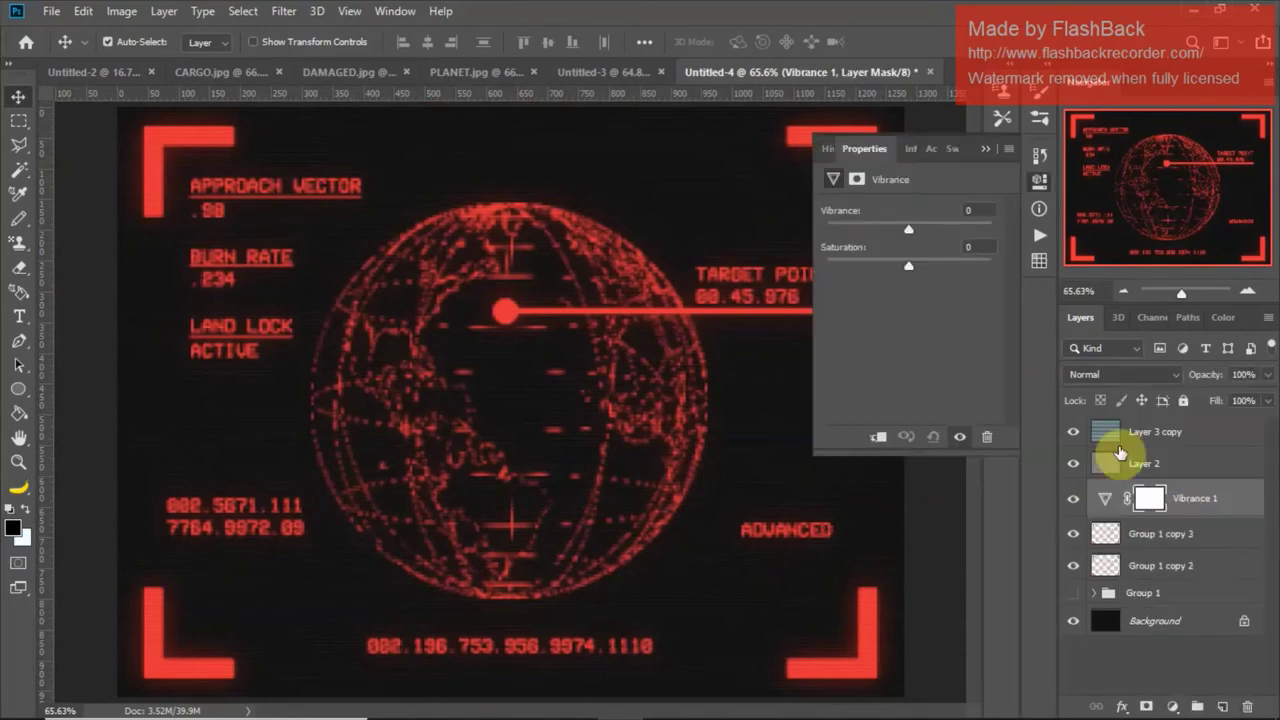
{"action": "left_click_drag", "start_coordinate": [918, 231], "coordinate": [966, 231]}
{"action": "mouse_move", "coordinate": [907, 267]}
{"action": "left_mouse_down"}
{"action": "mouse_move", "coordinate": [948, 262]}
{"action": "mouse_move", "coordinate": [931, 260]}
{"action": "mouse_move", "coordinate": [966, 234]}
{"action": "mouse_move", "coordinate": [923, 229]}
{"action": "mouse_move", "coordinate": [922, 268]}
{"action": "left_mouse_up"}
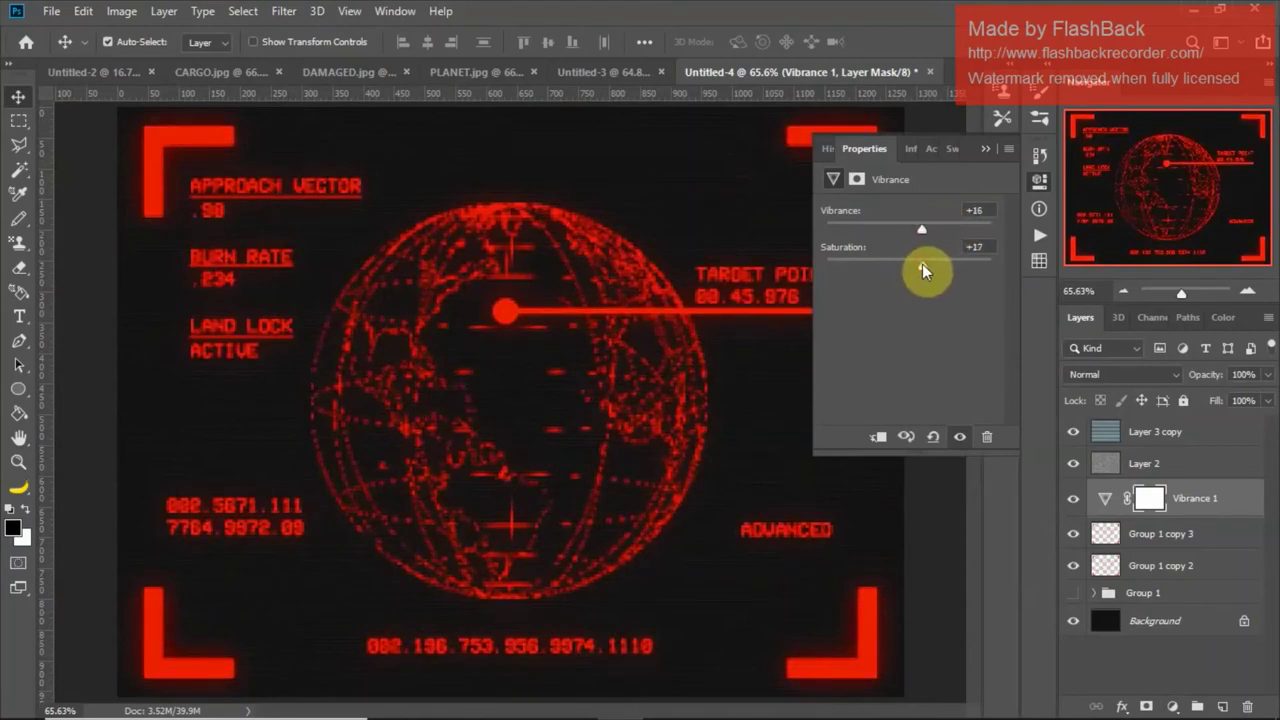
{"action": "left_click", "coordinate": [977, 212]}
{"action": "type", "text": "10"}
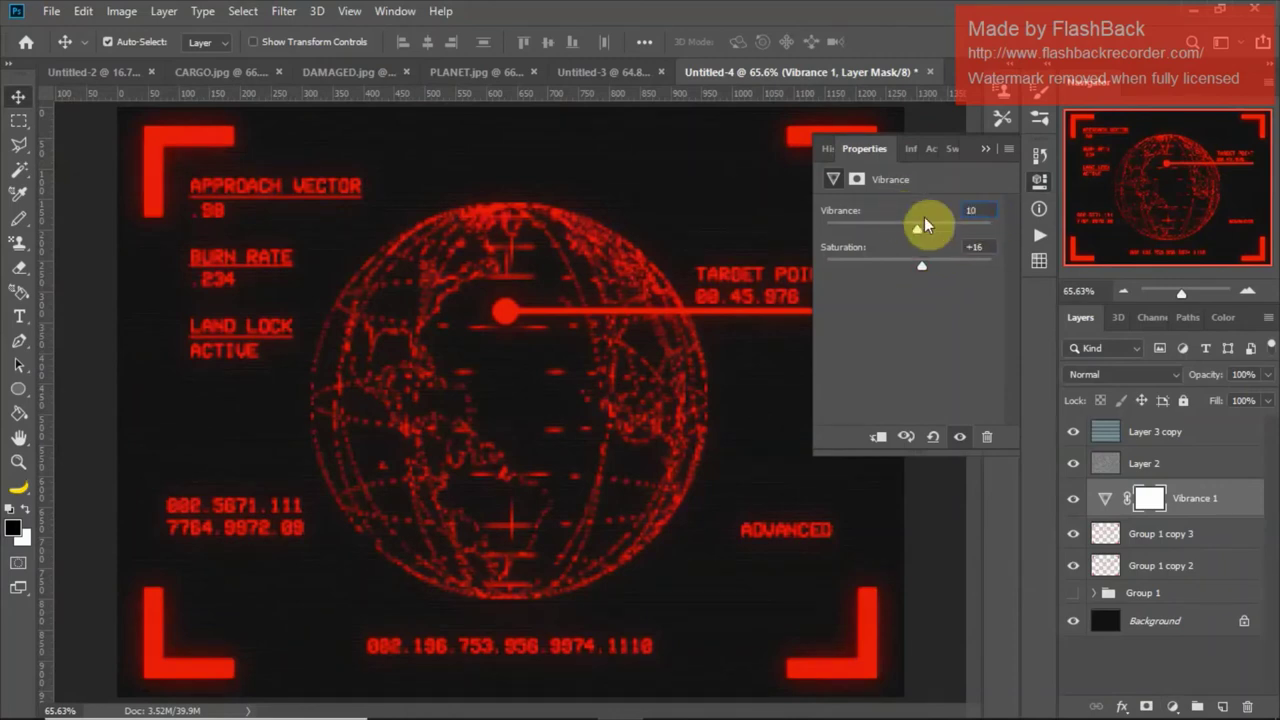
{"action": "left_click", "coordinate": [978, 246]}
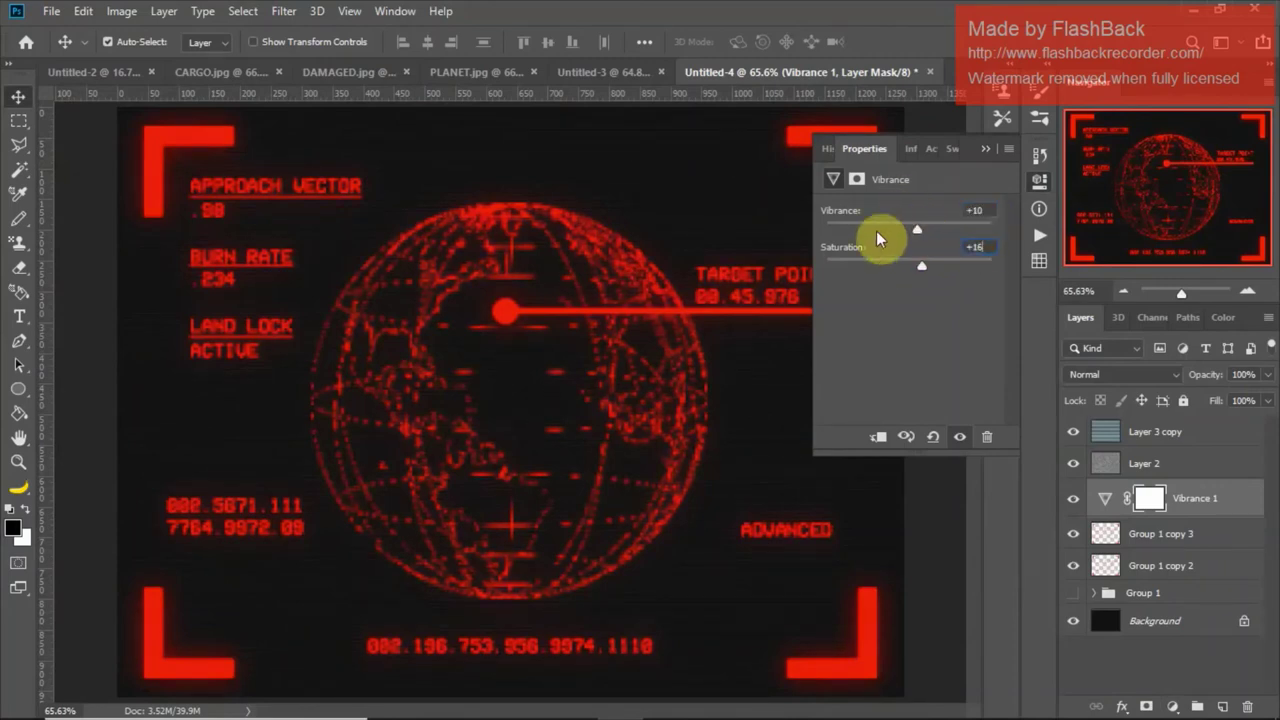
{"action": "type", "text": "10"}
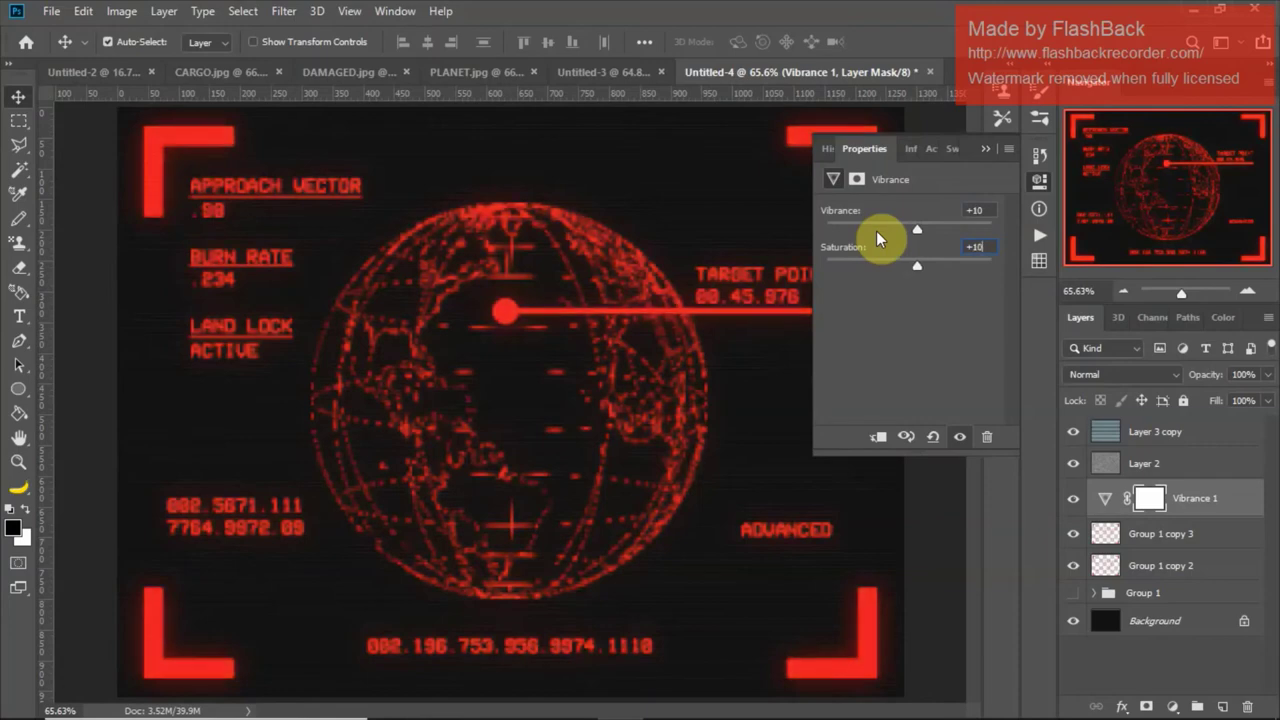
{"action": "left_click", "coordinate": [985, 148]}
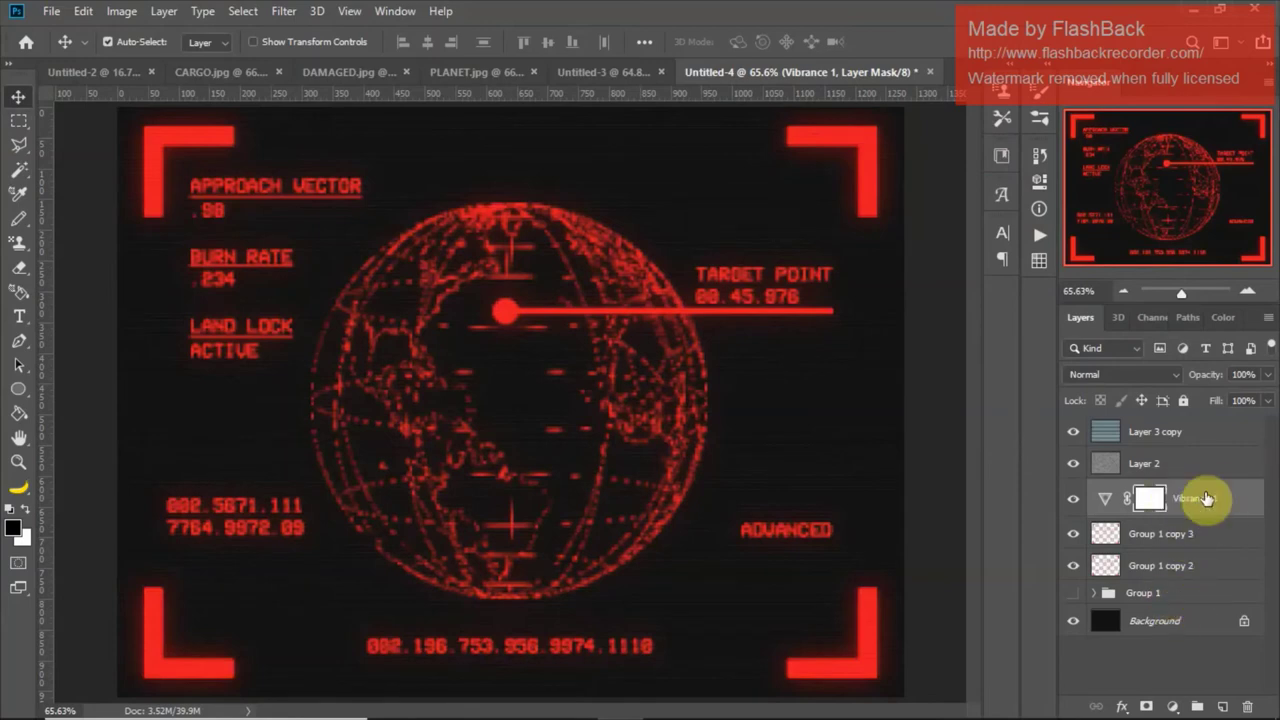
Step: Merge the Vibrance adjustment with Group 1 copy 3 and Group 1 copy 2 into one layer
{"action": "left_click", "coordinate": [1187, 567], "text": "shift"}
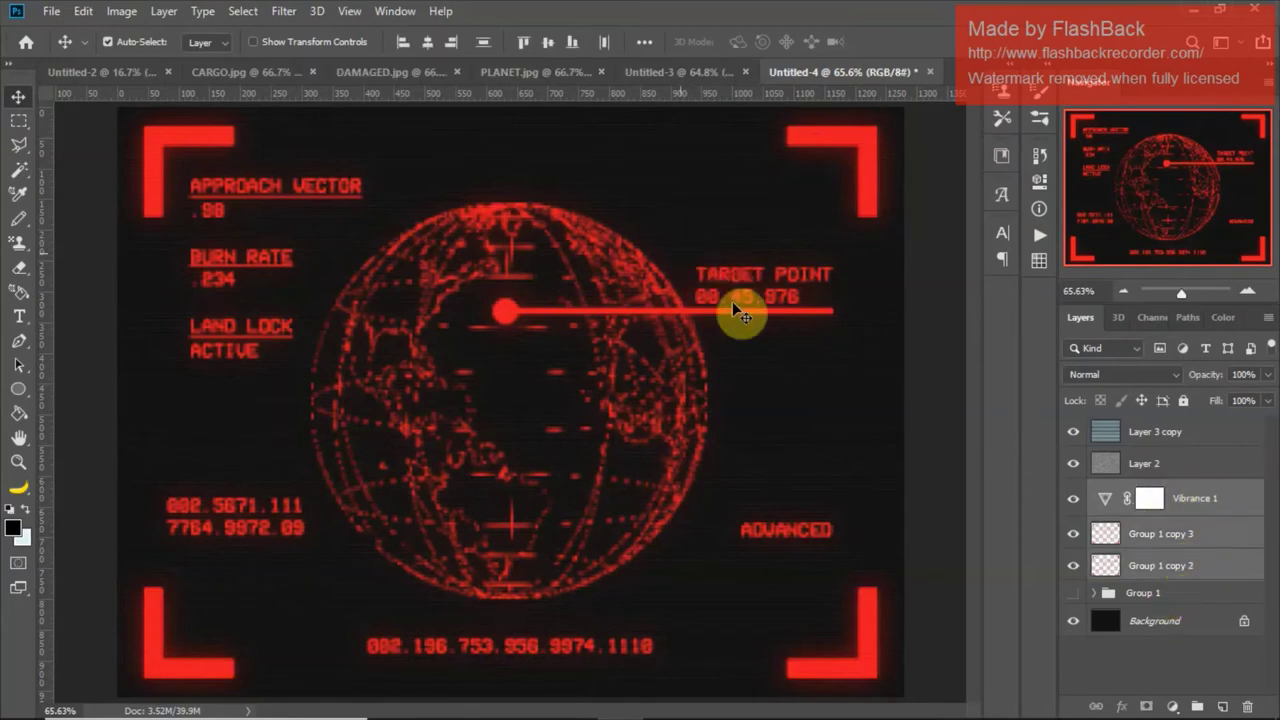
{"action": "key", "text": "ctrl+e"}
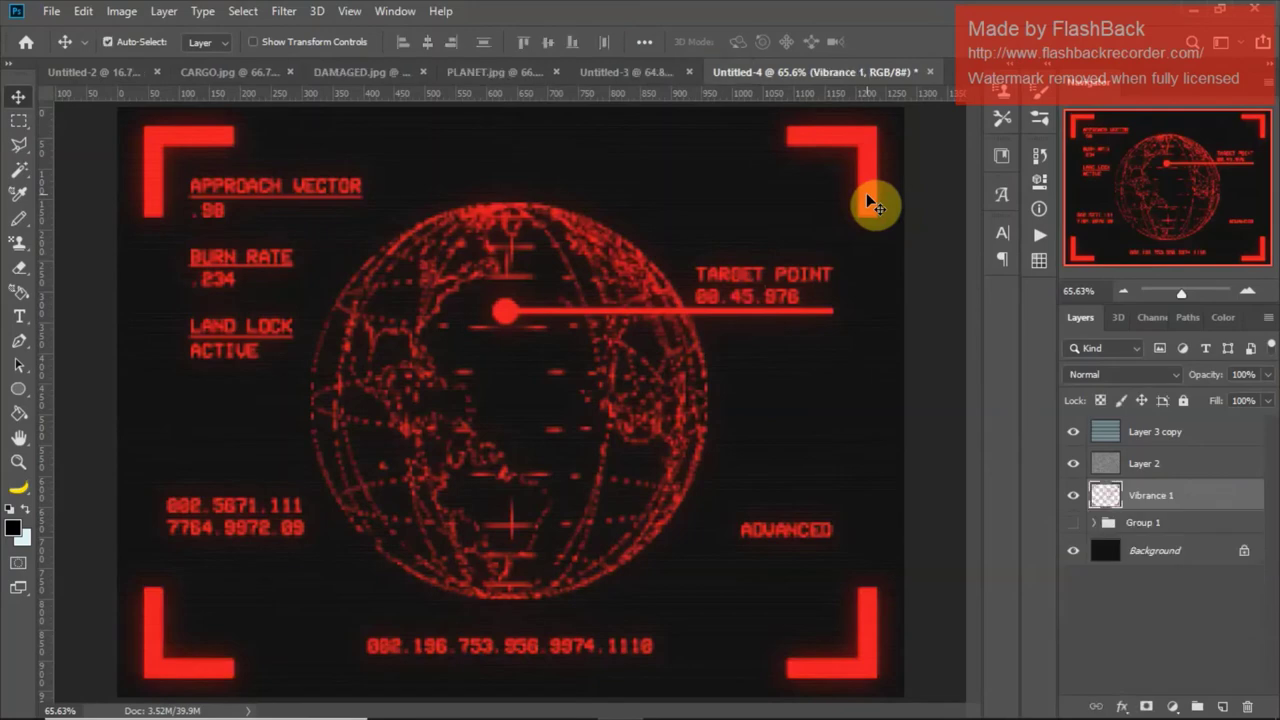
Step: Compare the screen with the merged graphic and the texture layers above it hidden and shown
{"action": "left_click", "coordinate": [1073, 495]}
{"action": "left_click", "coordinate": [1073, 495]}
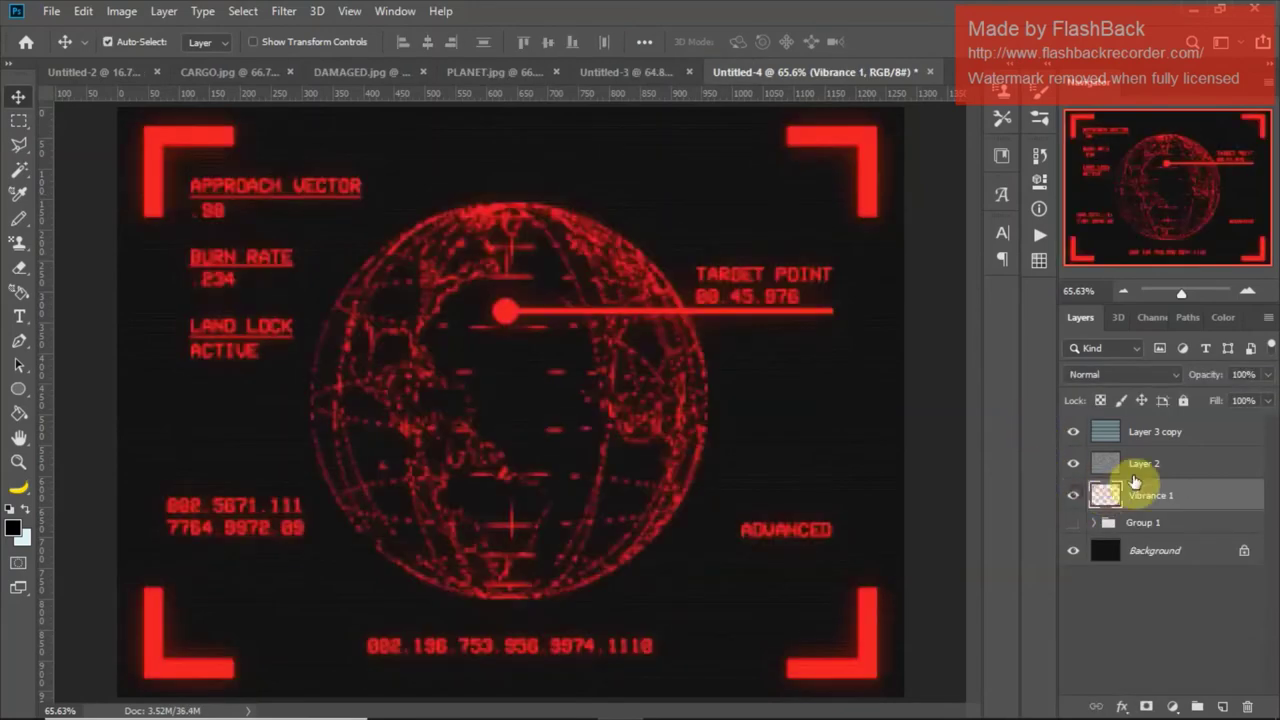
{"action": "left_click", "coordinate": [1079, 498]}
{"action": "left_click", "coordinate": [1082, 500]}
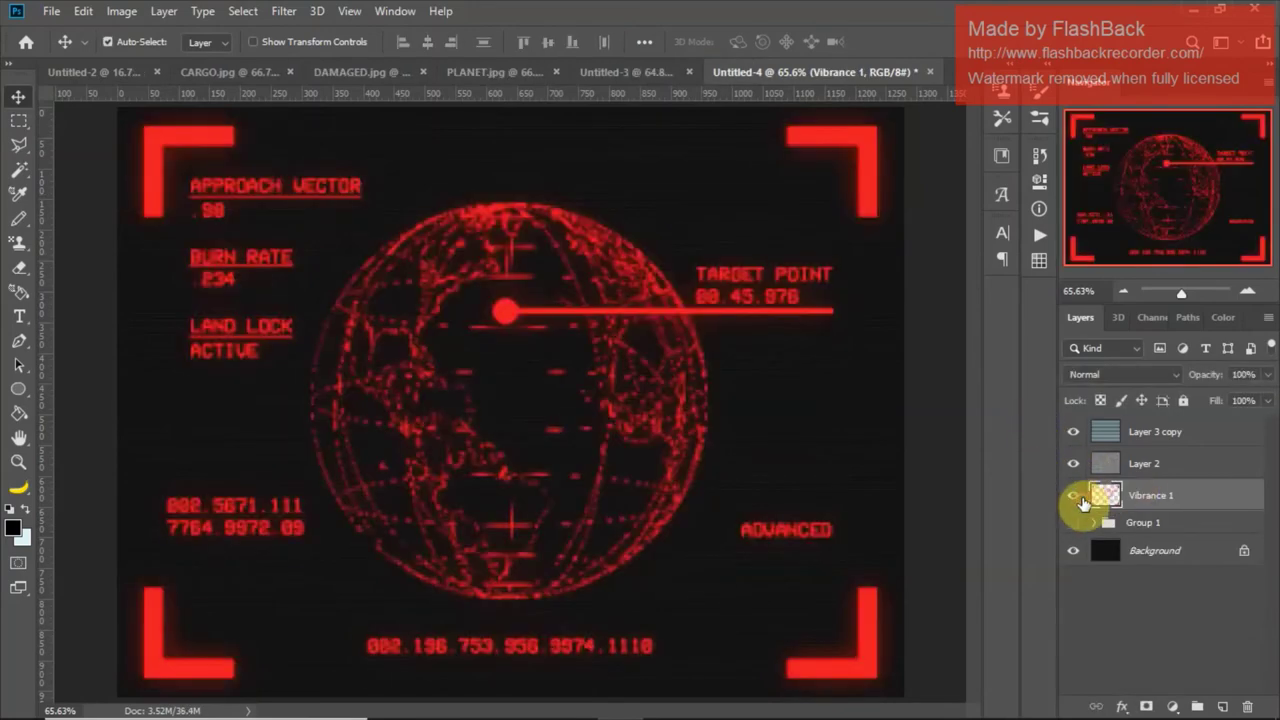
{"action": "left_click", "coordinate": [1080, 500]}
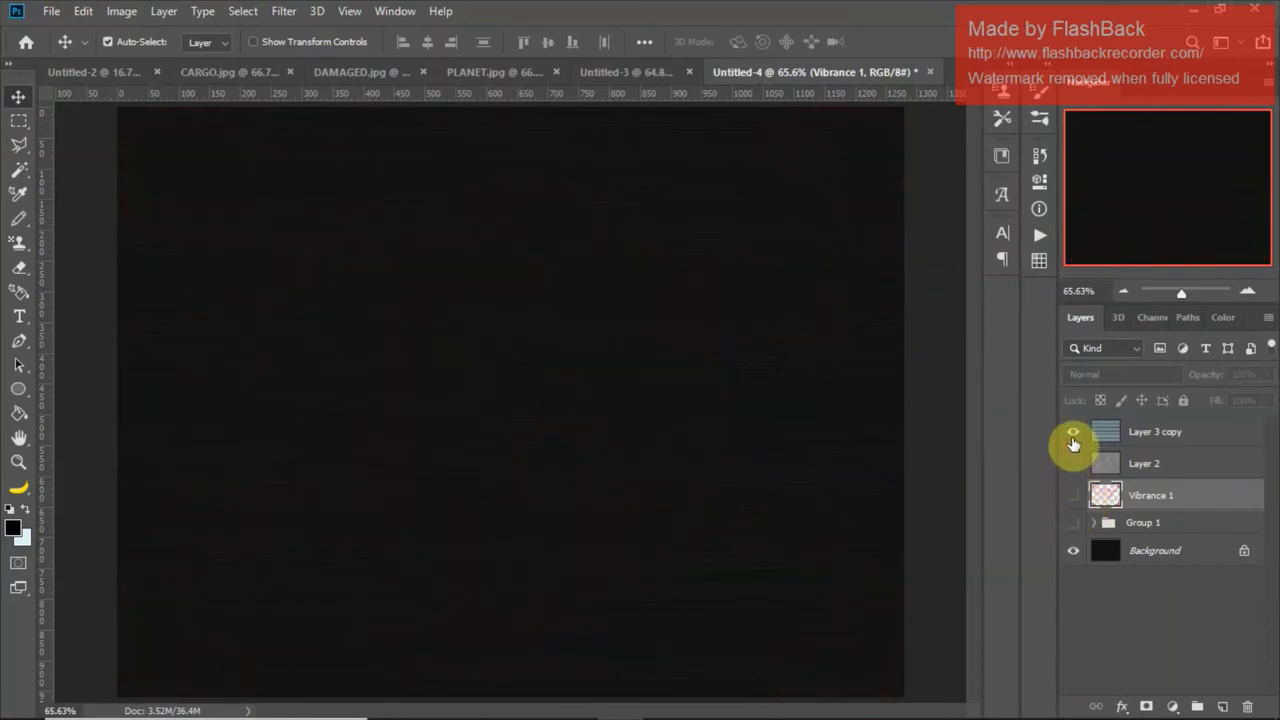
{"action": "left_click_drag", "start_coordinate": [1073, 441], "coordinate": [1075, 497]}
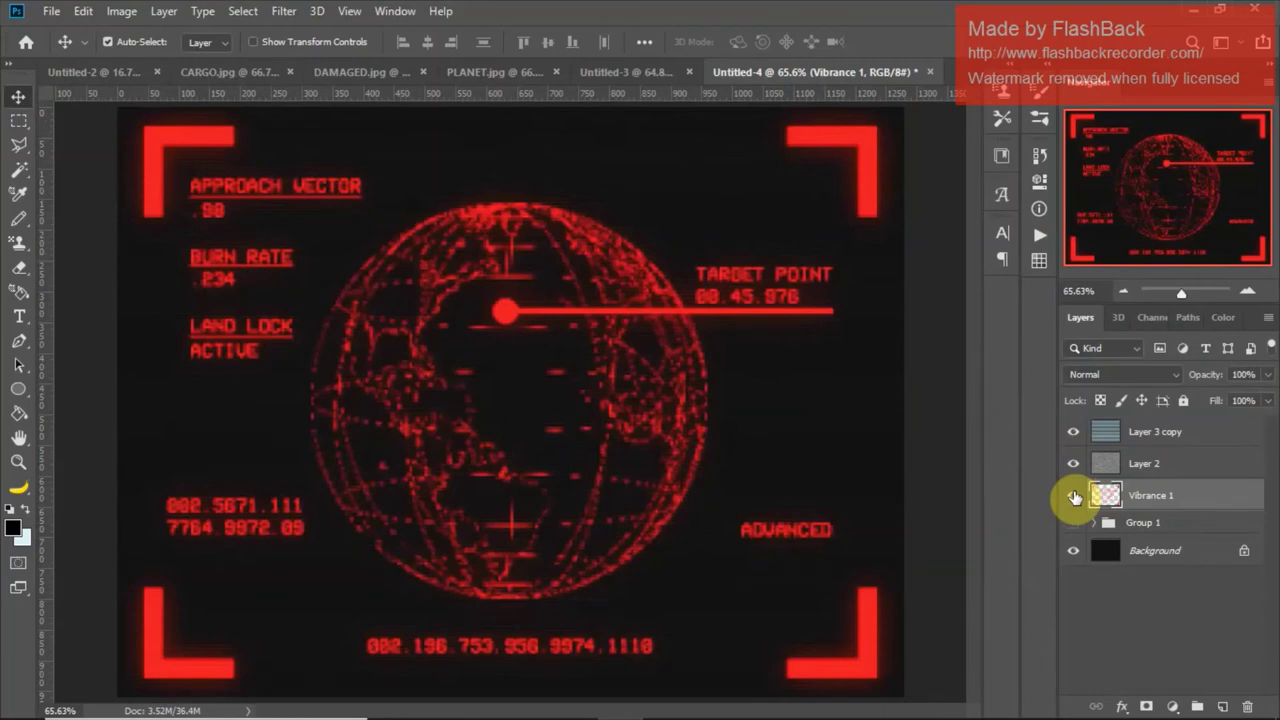
{"action": "left_click", "coordinate": [1165, 500]}
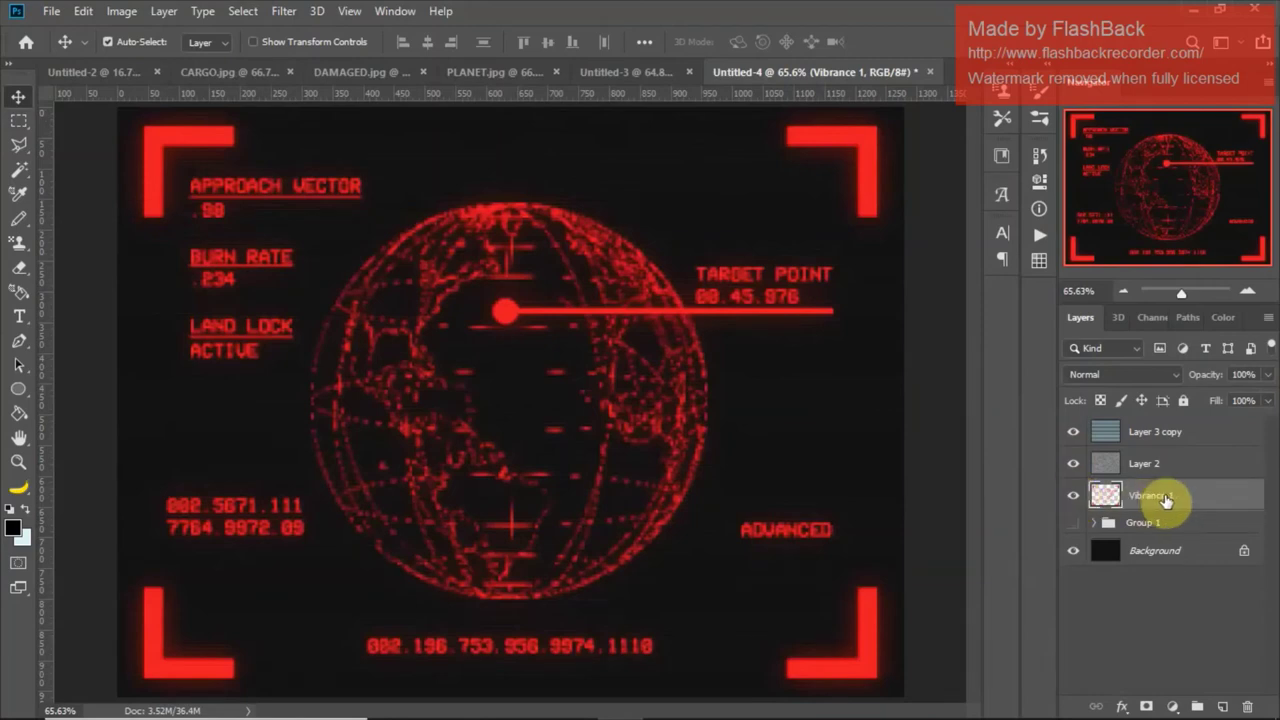
{"action": "left_click", "coordinate": [1072, 497]}
{"action": "left_click", "coordinate": [1070, 503]}
Step: Apply a Spherize filter with an amount of 5% in Normal mode to the merged Vibrance 1 layer
{"action": "left_click", "coordinate": [163, 11]}
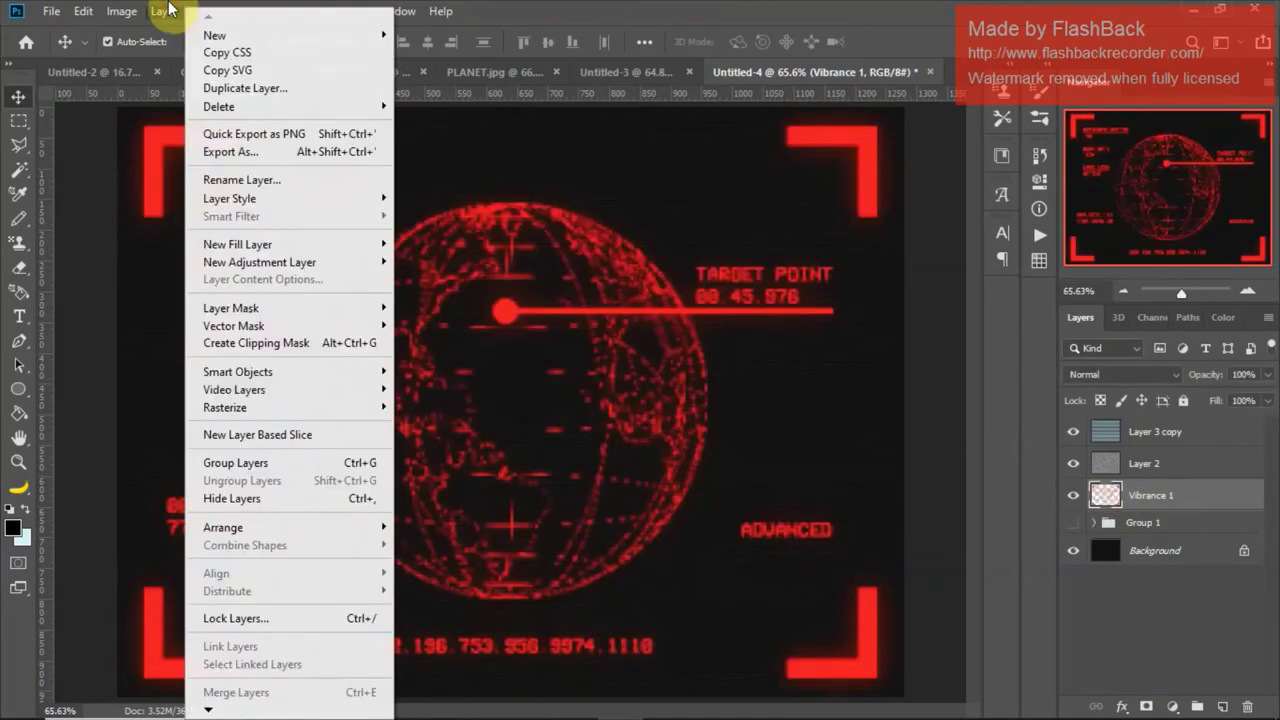
{"action": "mouse_move", "coordinate": [127, 10]}
{"action": "mouse_move", "coordinate": [284, 11]}
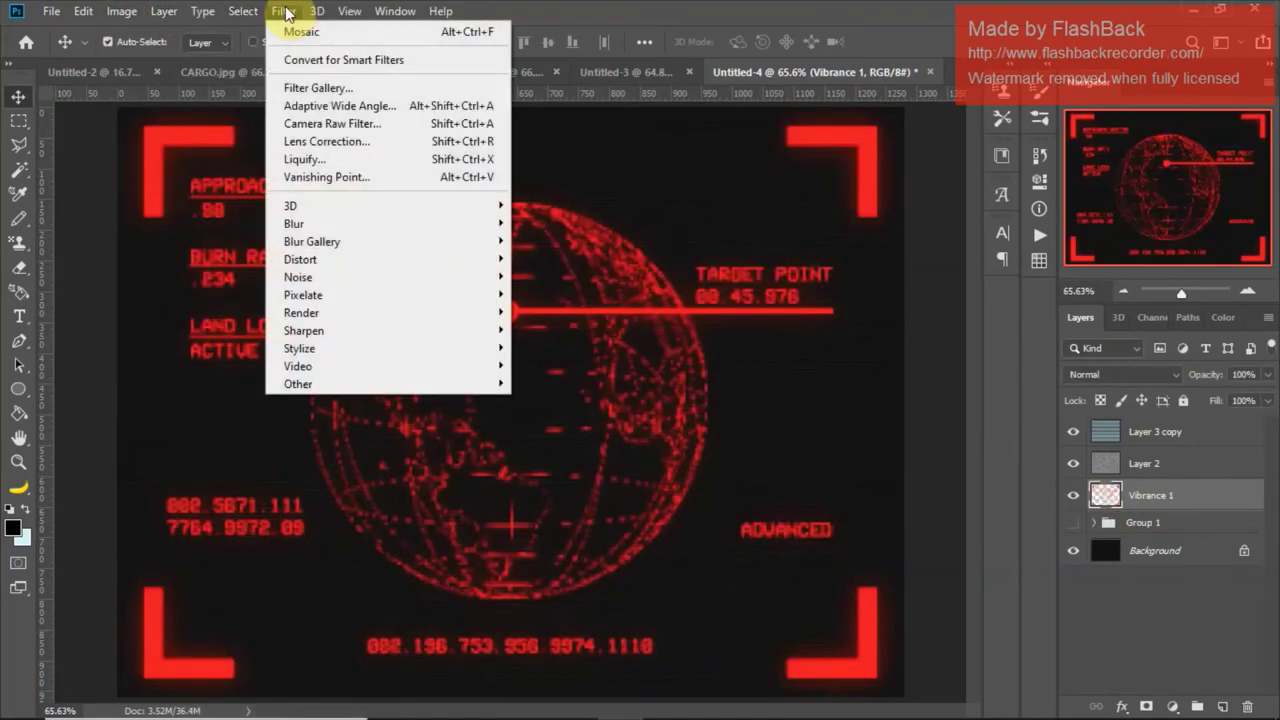
{"action": "mouse_move", "coordinate": [340, 259]}
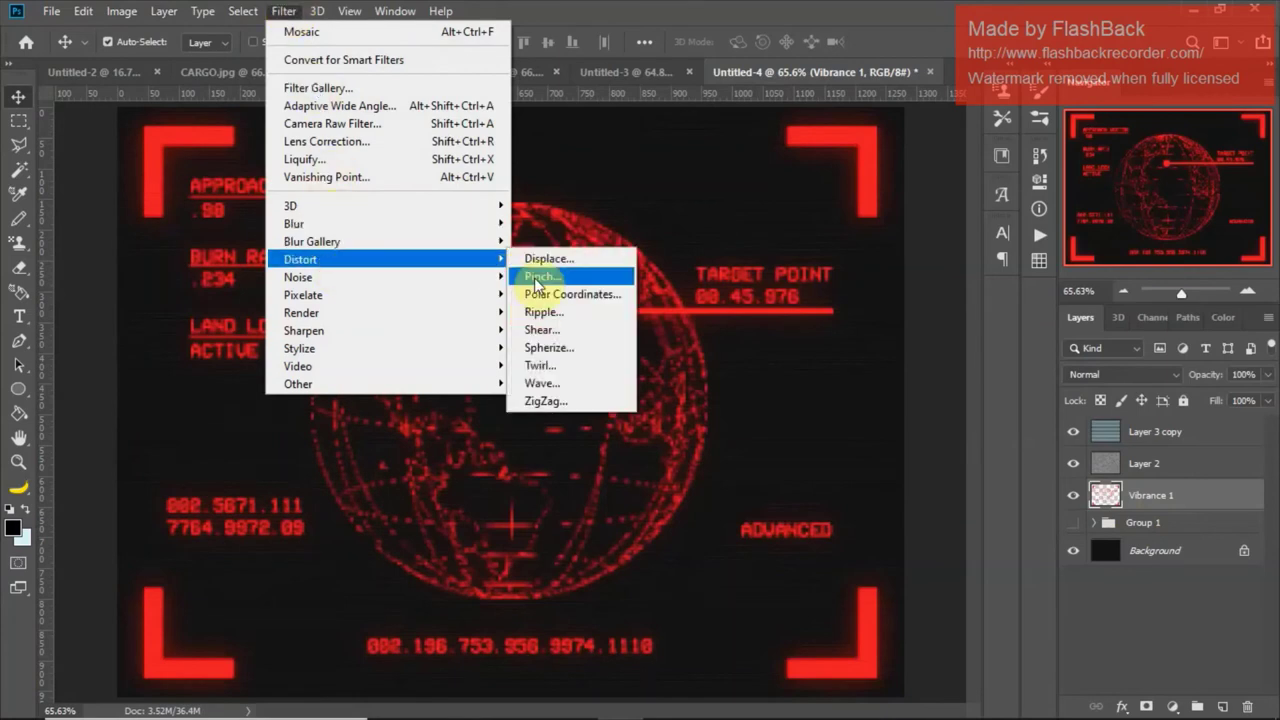
{"action": "left_click", "coordinate": [557, 345]}
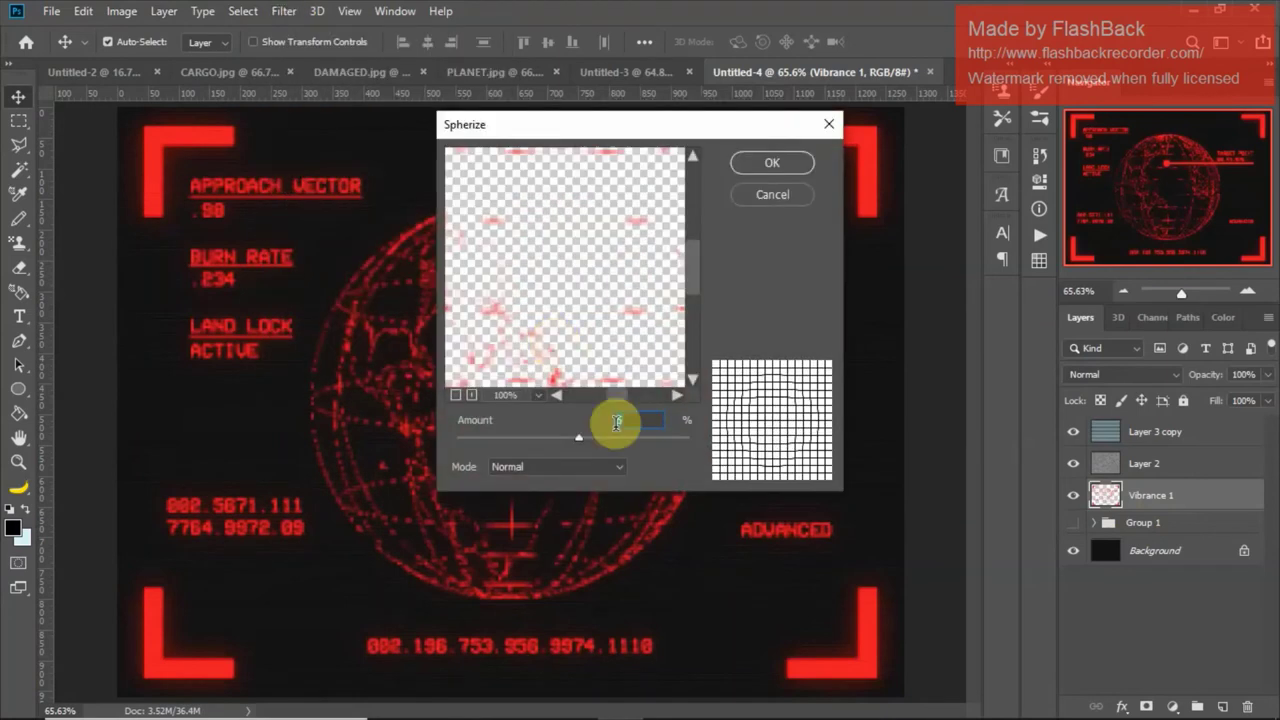
{"action": "left_click_drag", "start_coordinate": [580, 440], "coordinate": [716, 450]}
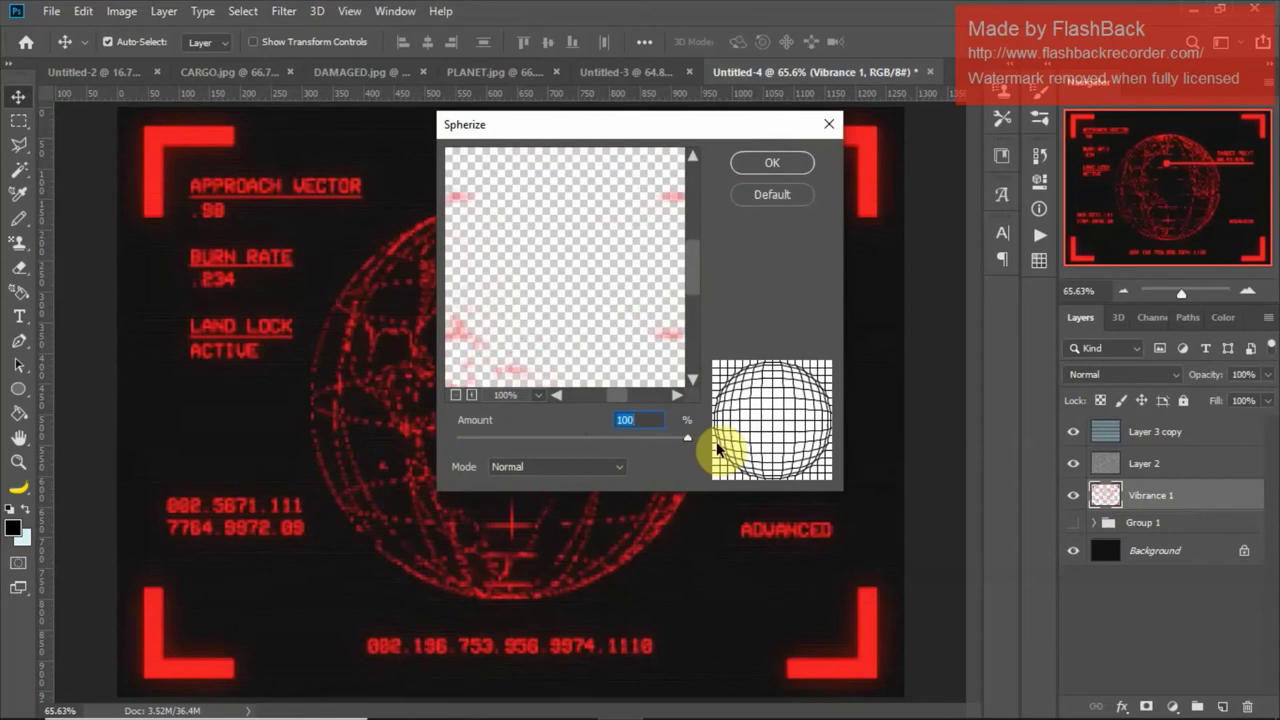
{"action": "left_click", "coordinate": [458, 395]}
{"action": "left_click", "coordinate": [458, 395]}
{"action": "left_click", "coordinate": [458, 395]}
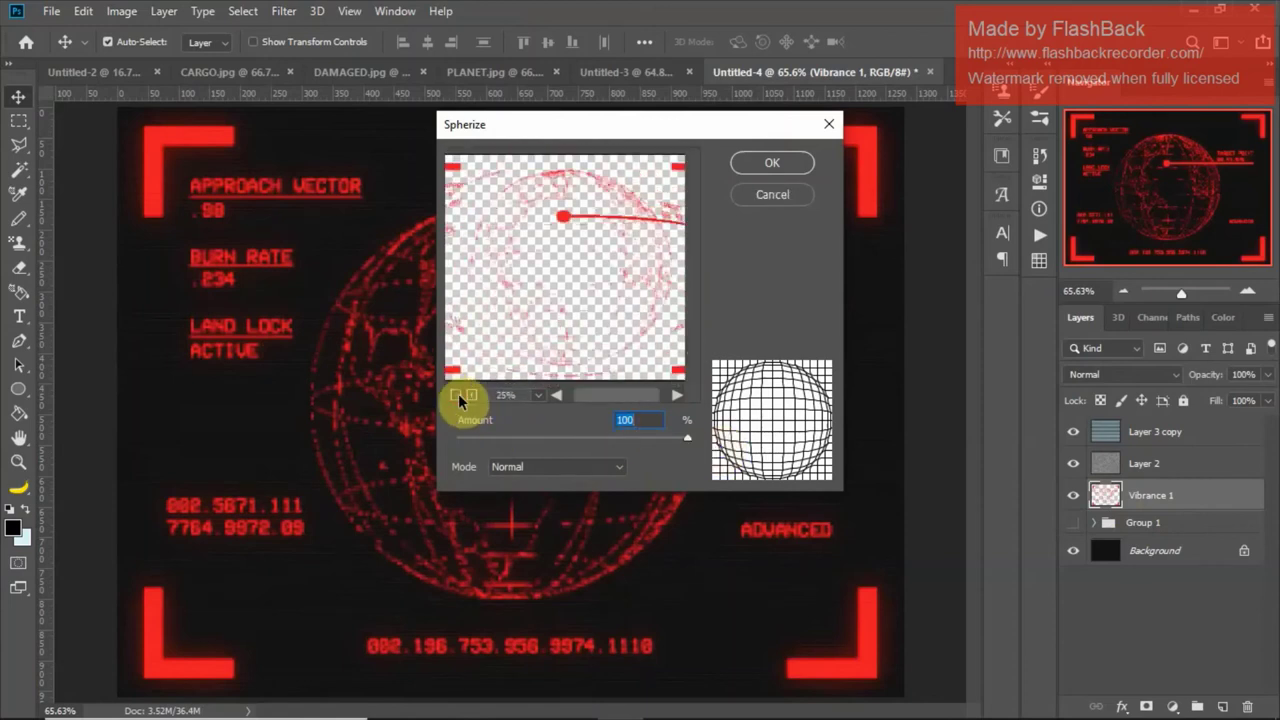
{"action": "left_click", "coordinate": [458, 395]}
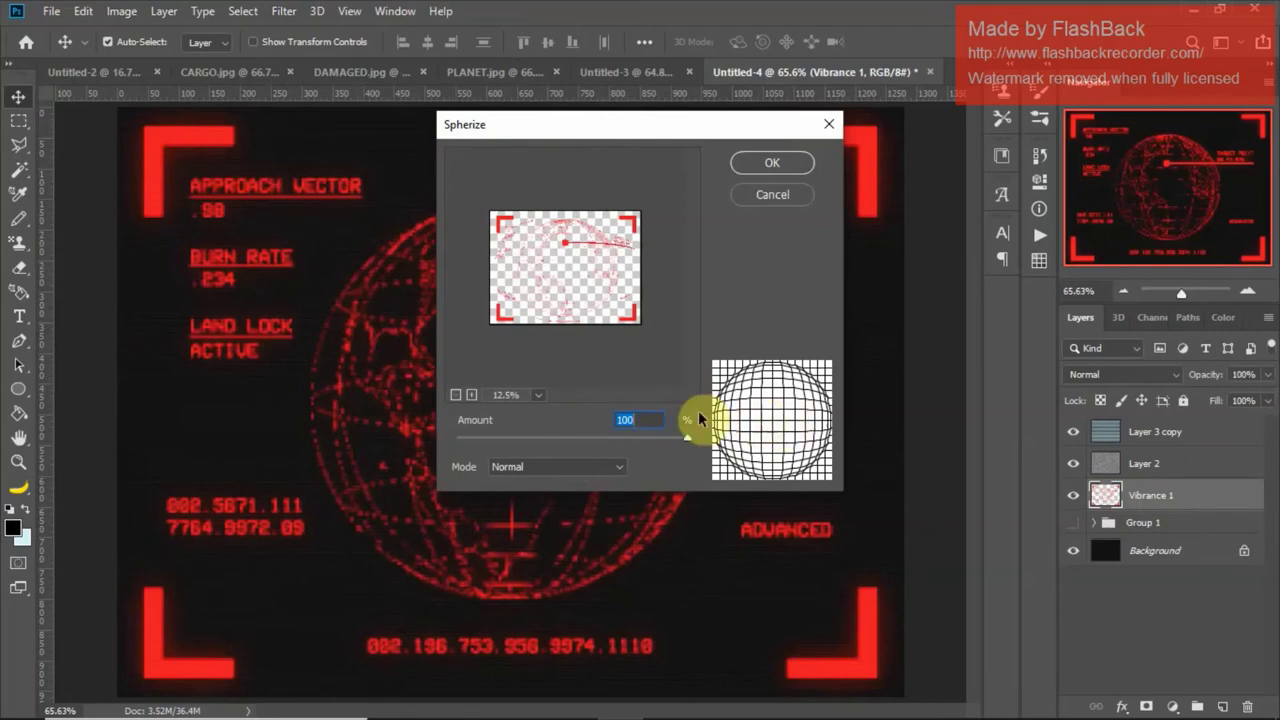
{"action": "type", "text": "5"}
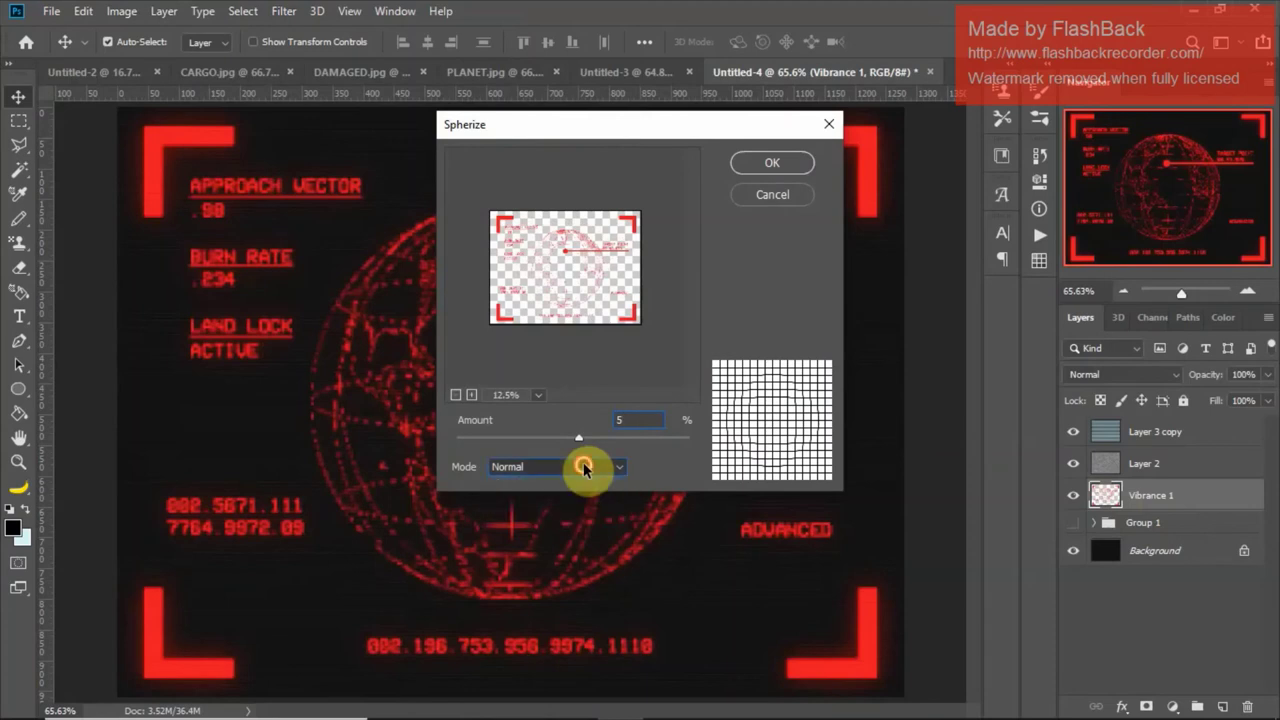
{"action": "left_click", "coordinate": [772, 165]}
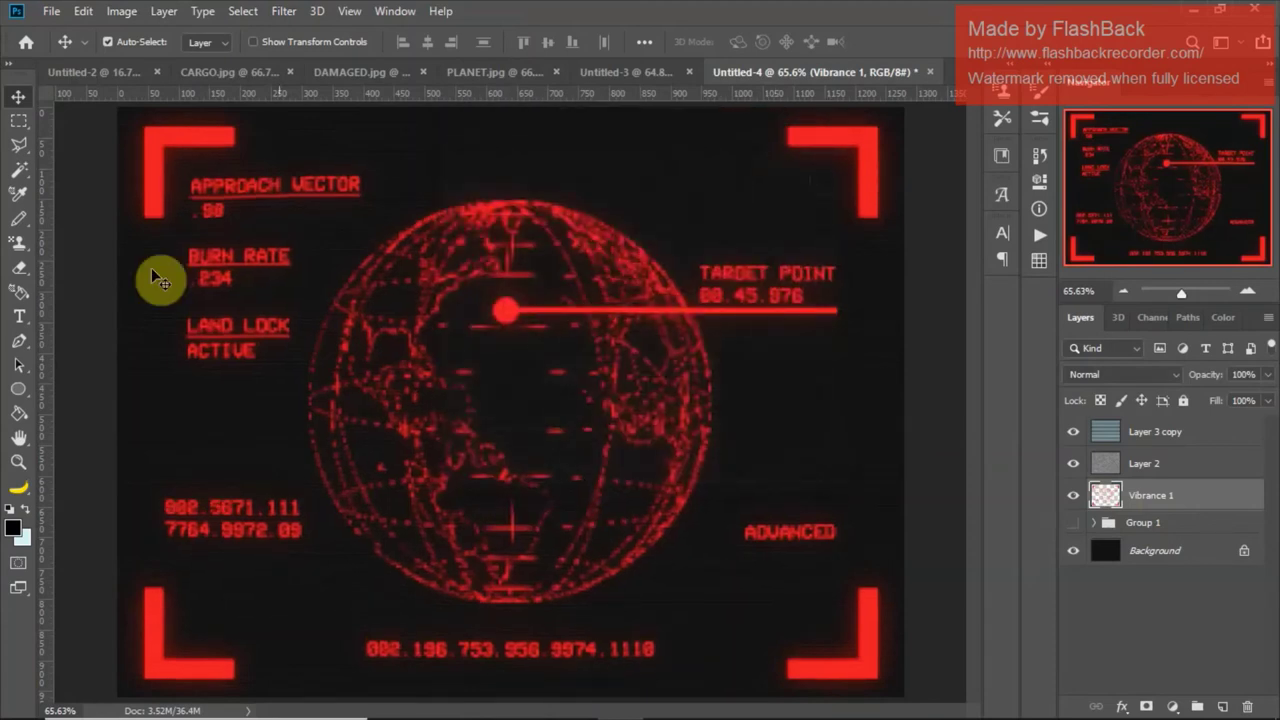
{"action": "key", "text": "ctrl+z"}
{"action": "key", "text": "ctrl+shift+z"}
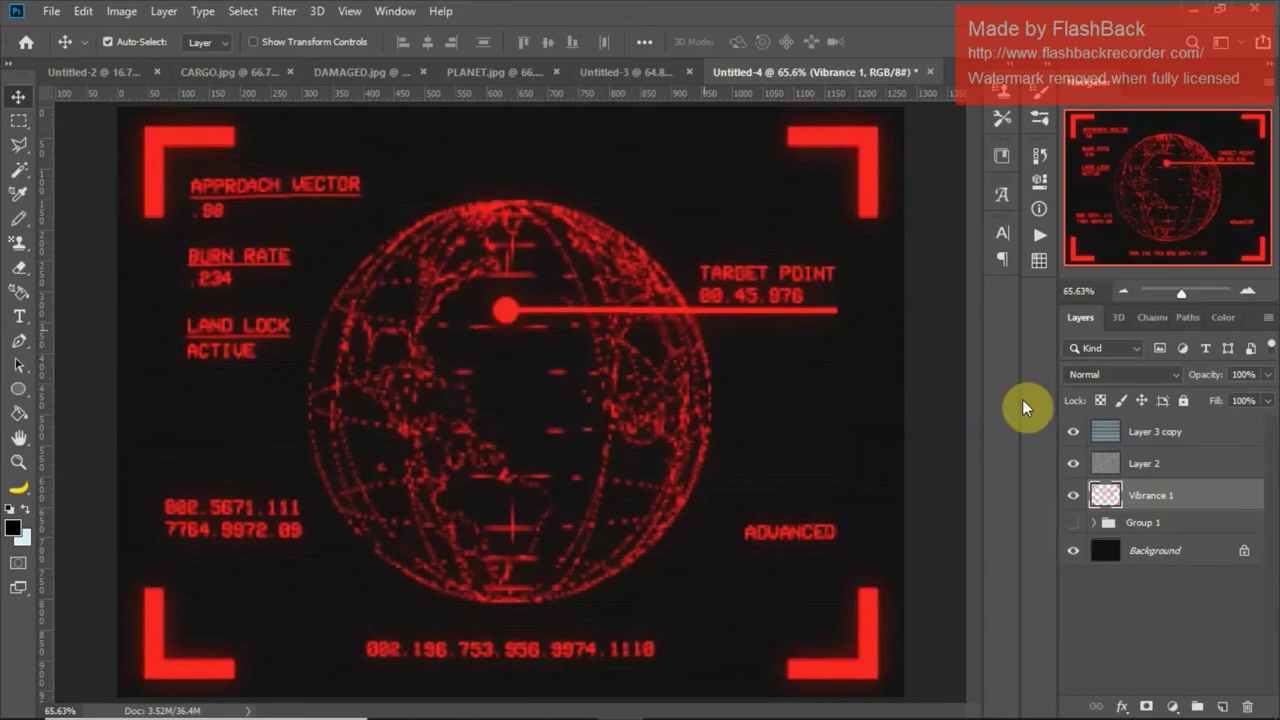
Step: Apply the same Spherize filter to Layer 2 and Layer 3 copy, and reselect the Vibrance 1 layer
{"action": "left_click", "coordinate": [1146, 461]}
{"action": "left_click", "coordinate": [286, 11]}
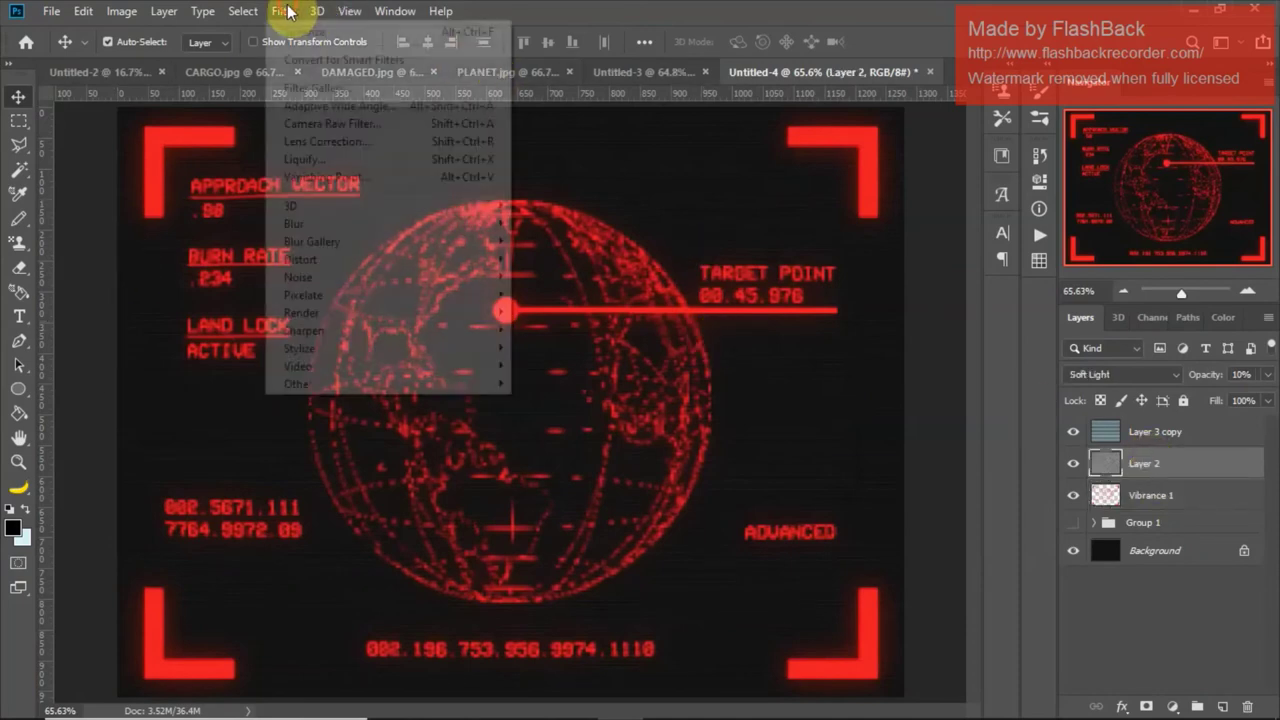
{"action": "left_click", "coordinate": [303, 42]}
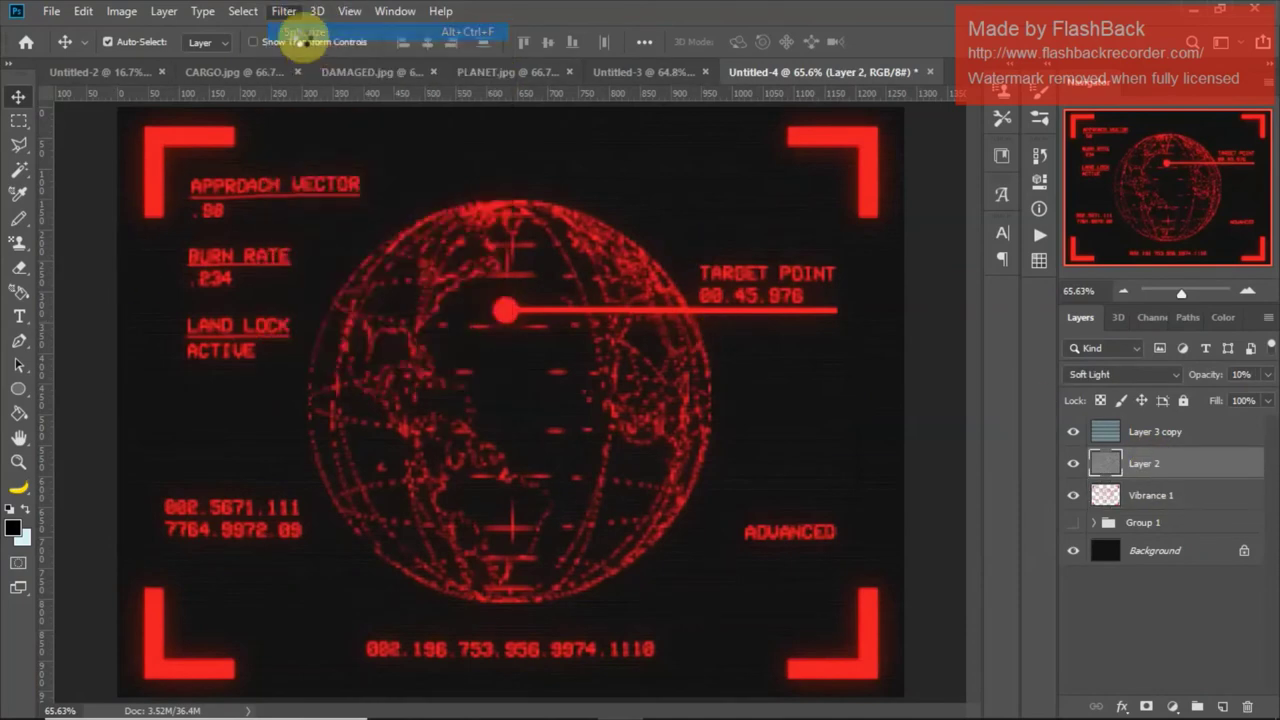
{"action": "left_click", "coordinate": [1147, 430]}
{"action": "left_click", "coordinate": [286, 11]}
{"action": "left_click", "coordinate": [300, 34]}
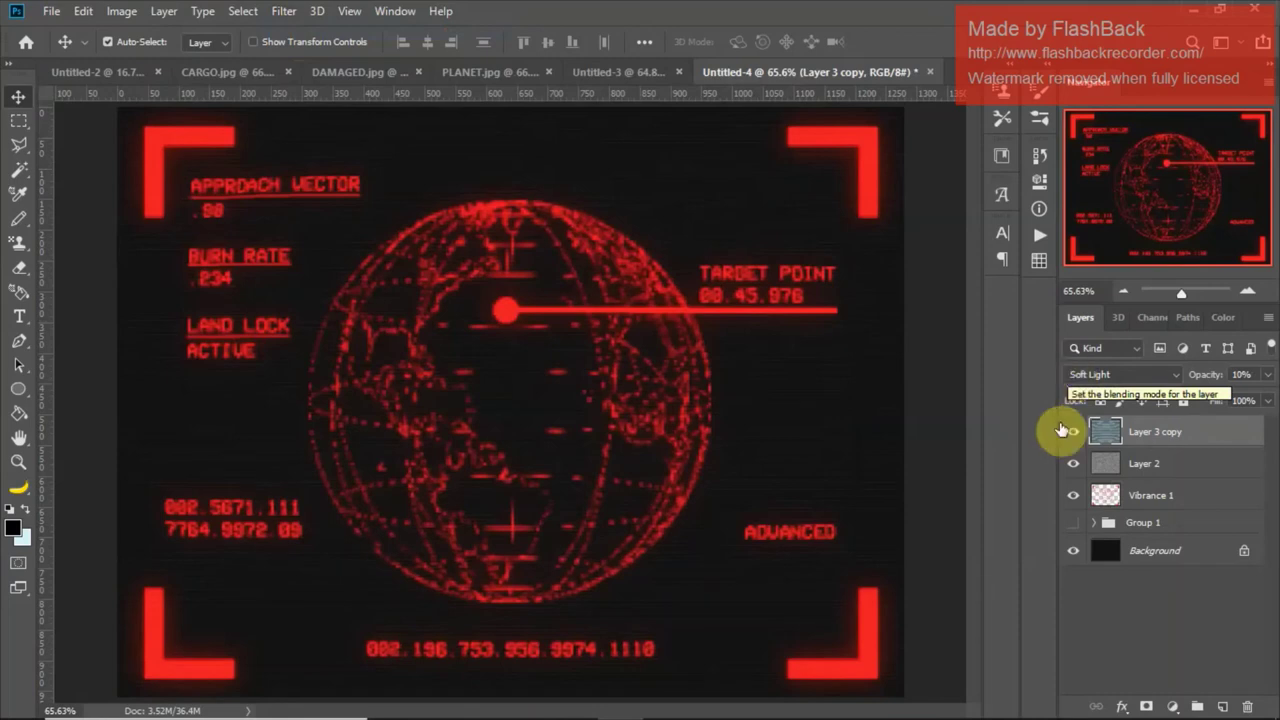
{"action": "left_click", "coordinate": [1155, 497]}
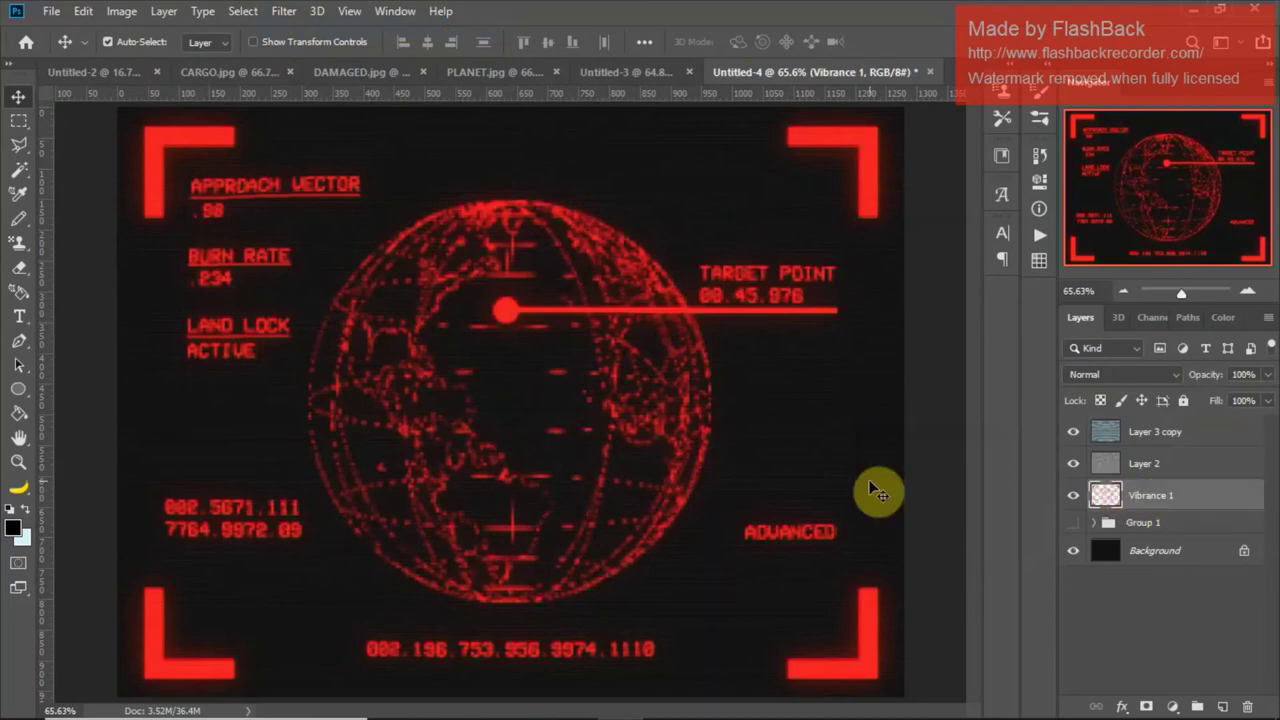
Step: Select a narrow full-width horizontal band across the globe's top on the Vibrance 1 layer and copy it to a new layer
{"action": "left_click", "coordinate": [22, 122]}
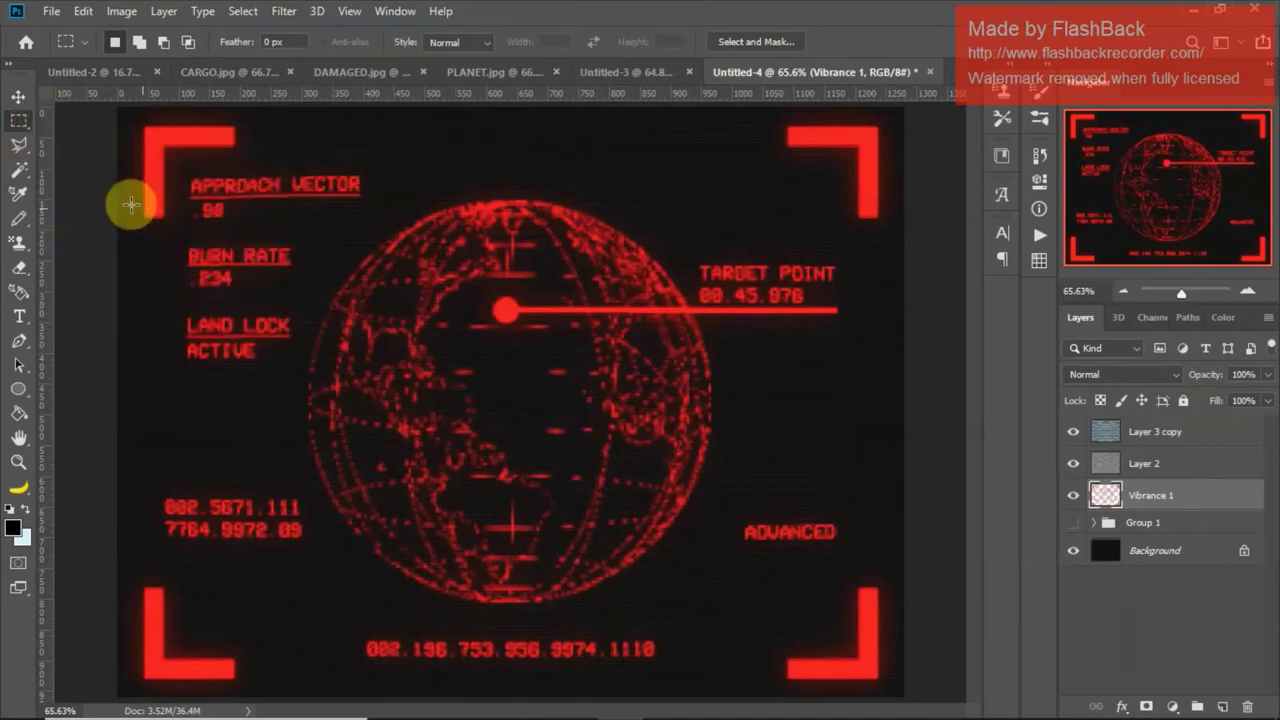
{"action": "left_click_drag", "start_coordinate": [122, 192], "coordinate": [1124, 252]}
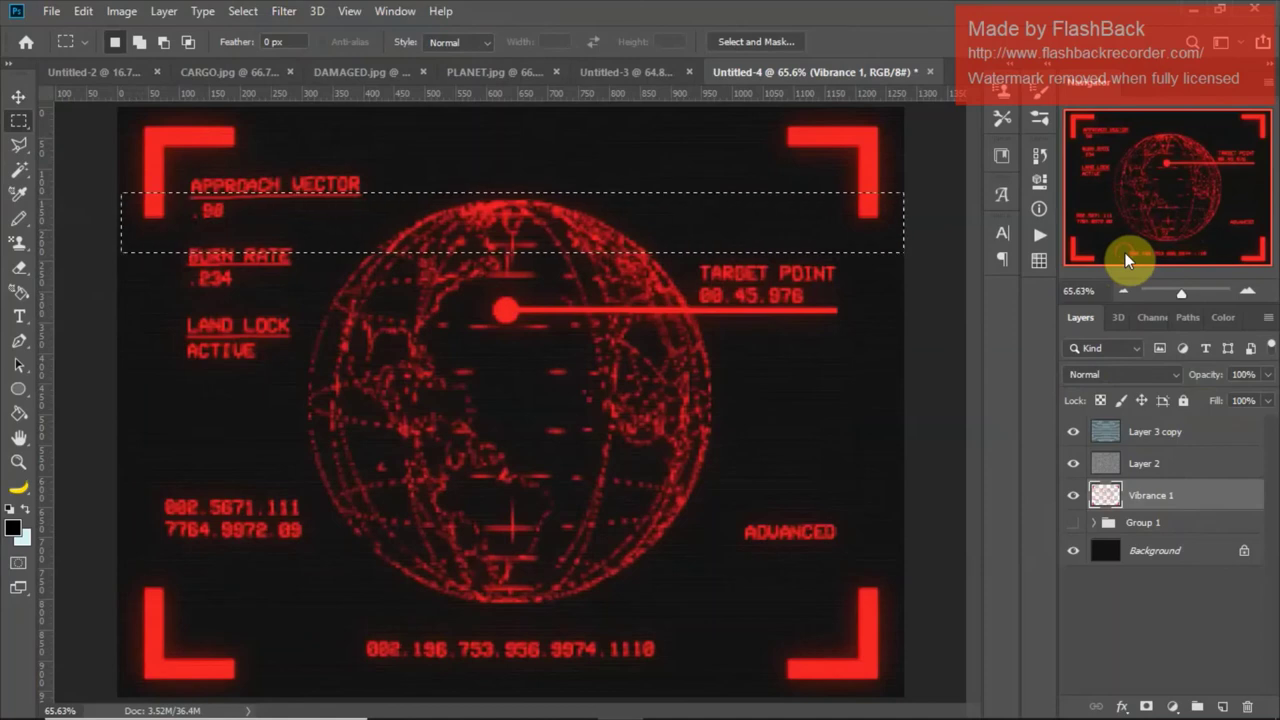
{"action": "right_click", "coordinate": [821, 242]}
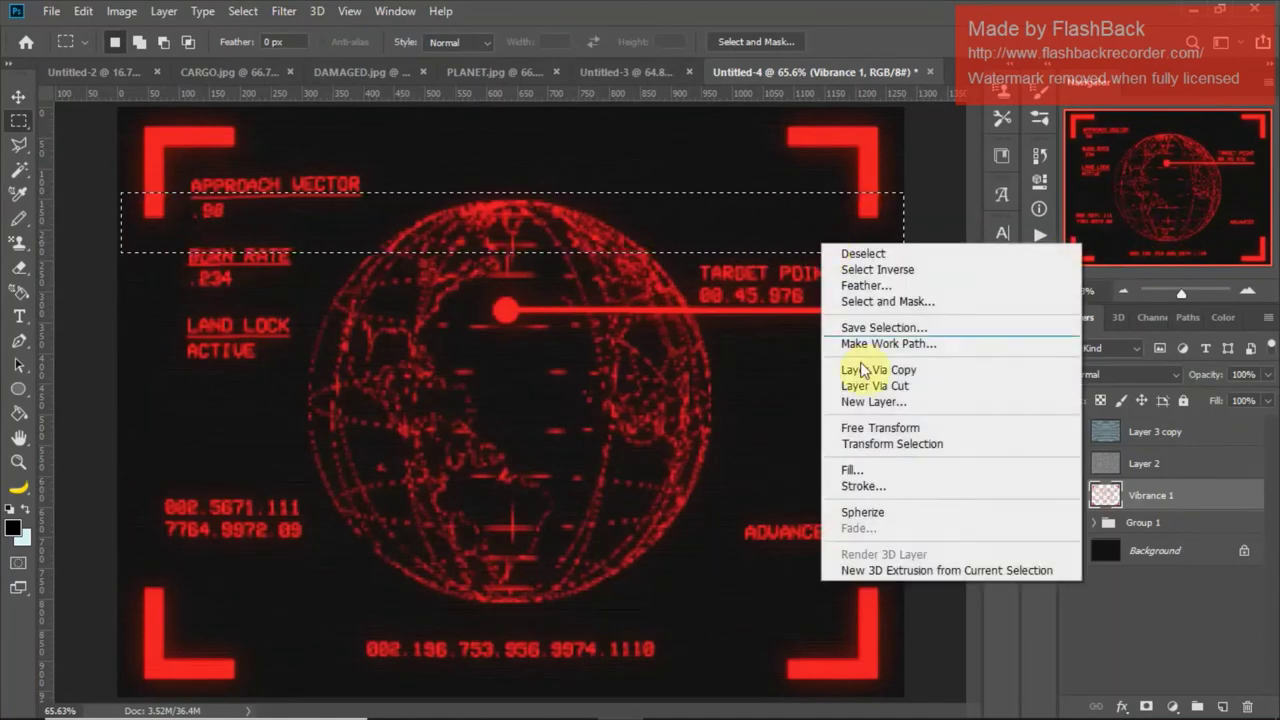
{"action": "left_click", "coordinate": [869, 383]}
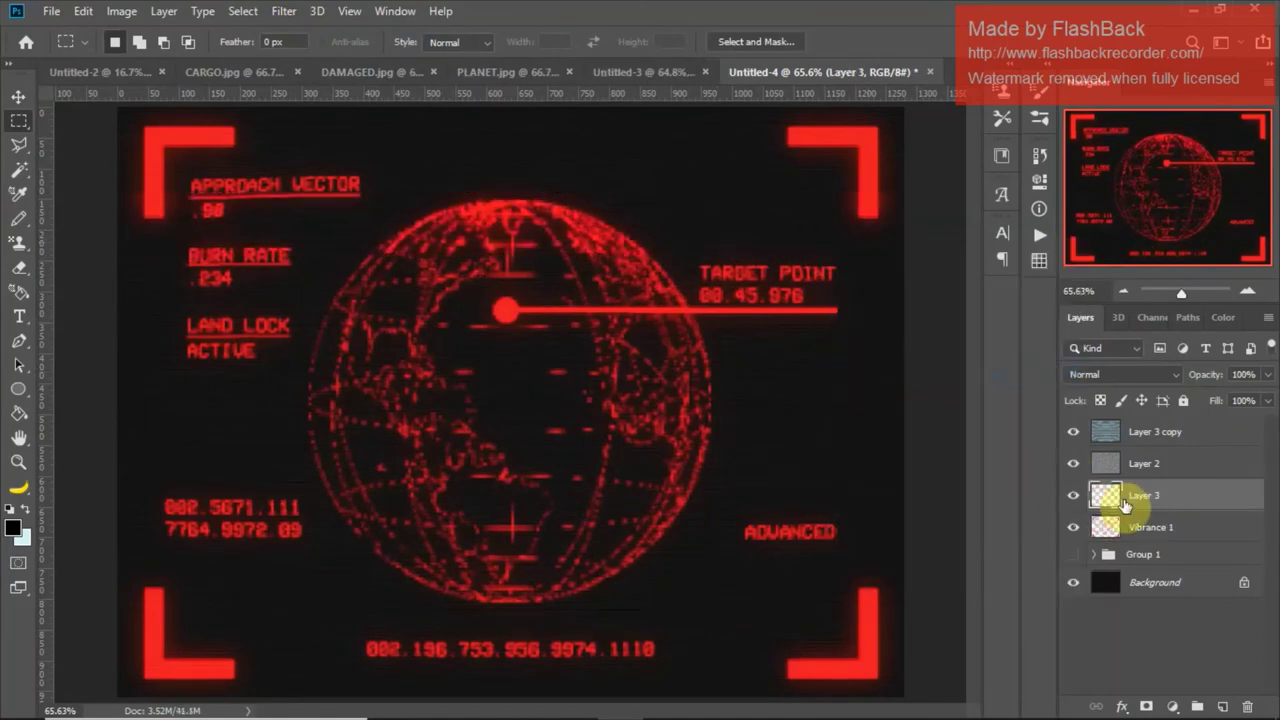
Step: Nudge the copied strip across the globe's top sideways, leaving it shifted slightly right of the original graphic
{"action": "key", "text": "v"}
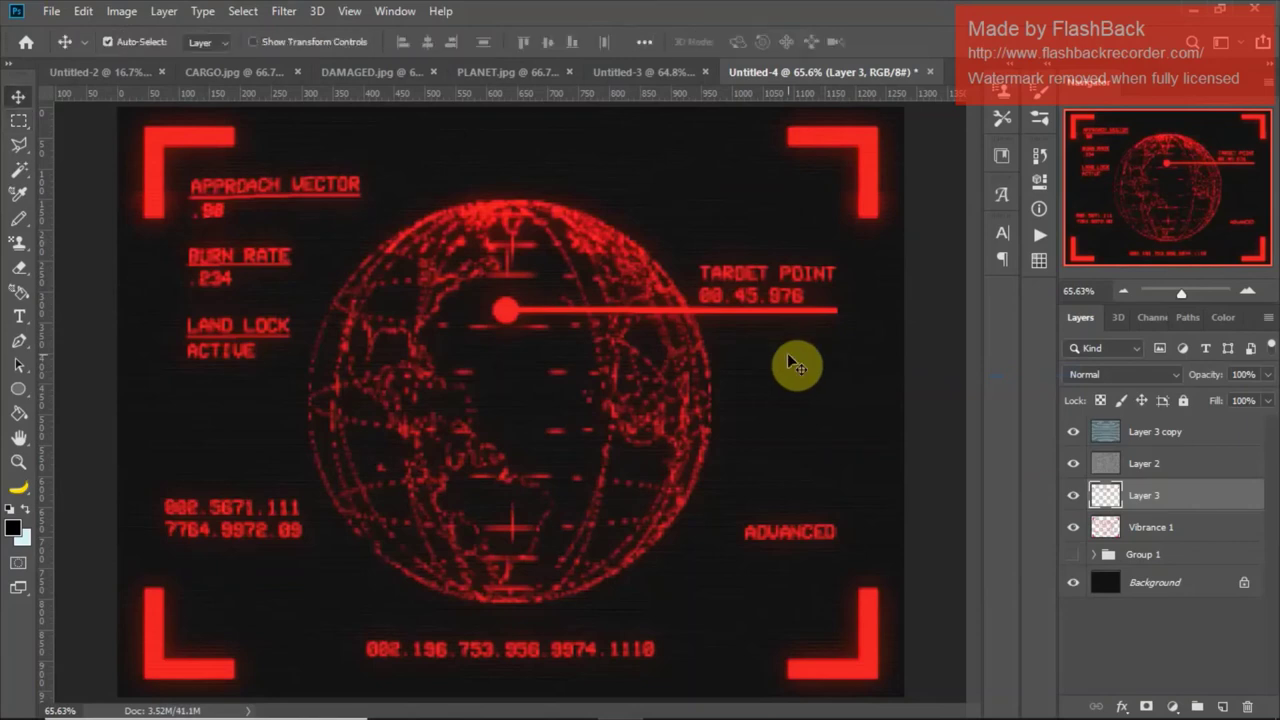
{"action": "key", "text": "Left"}
{"action": "key", "text": "Left"}
{"action": "key", "text": "Left"}
{"action": "key", "text": "Left"}
{"action": "key", "text": "Left"}
{"action": "key", "text": "Left"}
{"action": "key", "text": "Left"}
{"action": "key", "text": "Left"}
{"action": "key", "text": "Left"}
{"action": "key", "text": "Left"}
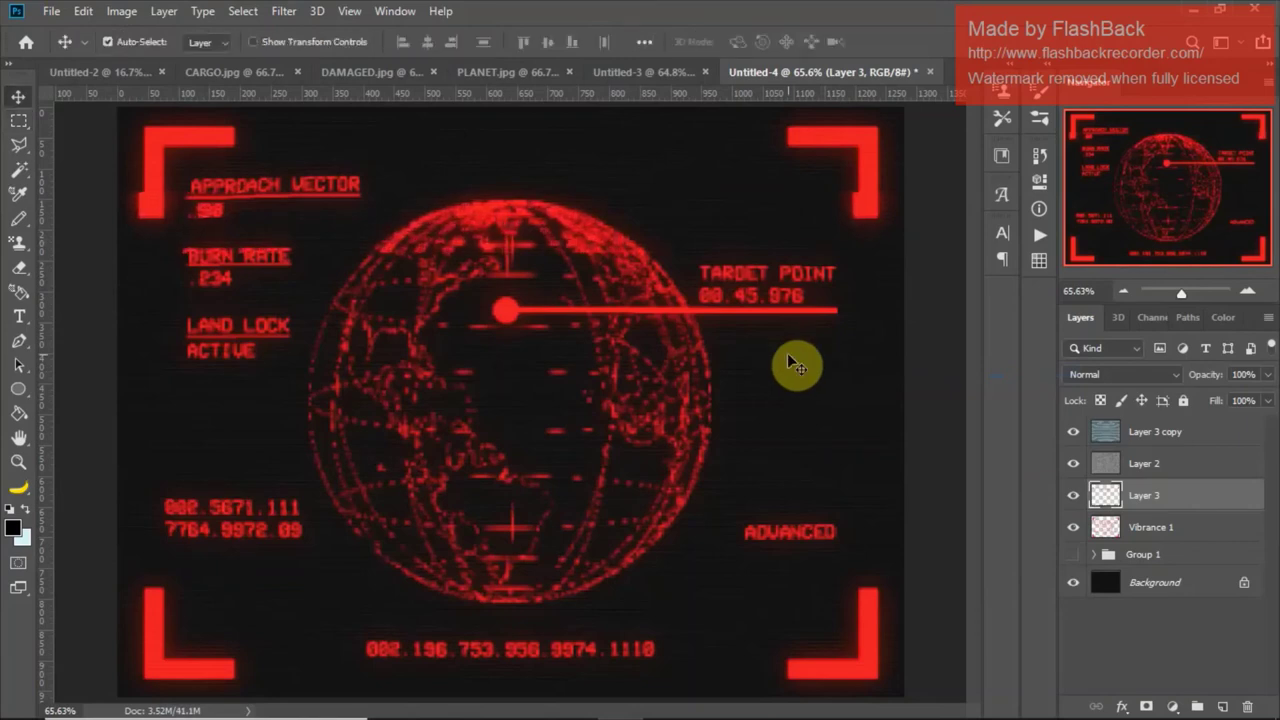
{"action": "key", "text": "Left"}
{"action": "key", "text": "Left"}
{"action": "key", "text": "Left"}
{"action": "key", "text": "Left"}
{"action": "key", "text": "Left"}
{"action": "key", "text": "Left"}
{"action": "key", "text": "Left"}
{"action": "key", "text": "Left"}
{"action": "key", "text": "Left"}
{"action": "key", "text": "Left"}
{"action": "key", "text": "Left"}
{"action": "key", "text": "Left"}
{"action": "key", "text": "Left"}
{"action": "key", "text": "Left"}
{"action": "key", "text": "Left"}
{"action": "key", "text": "Left"}
{"action": "key", "text": "Left"}
{"action": "key", "text": "Left"}
{"action": "key", "text": "Left"}
{"action": "key", "text": "Left"}
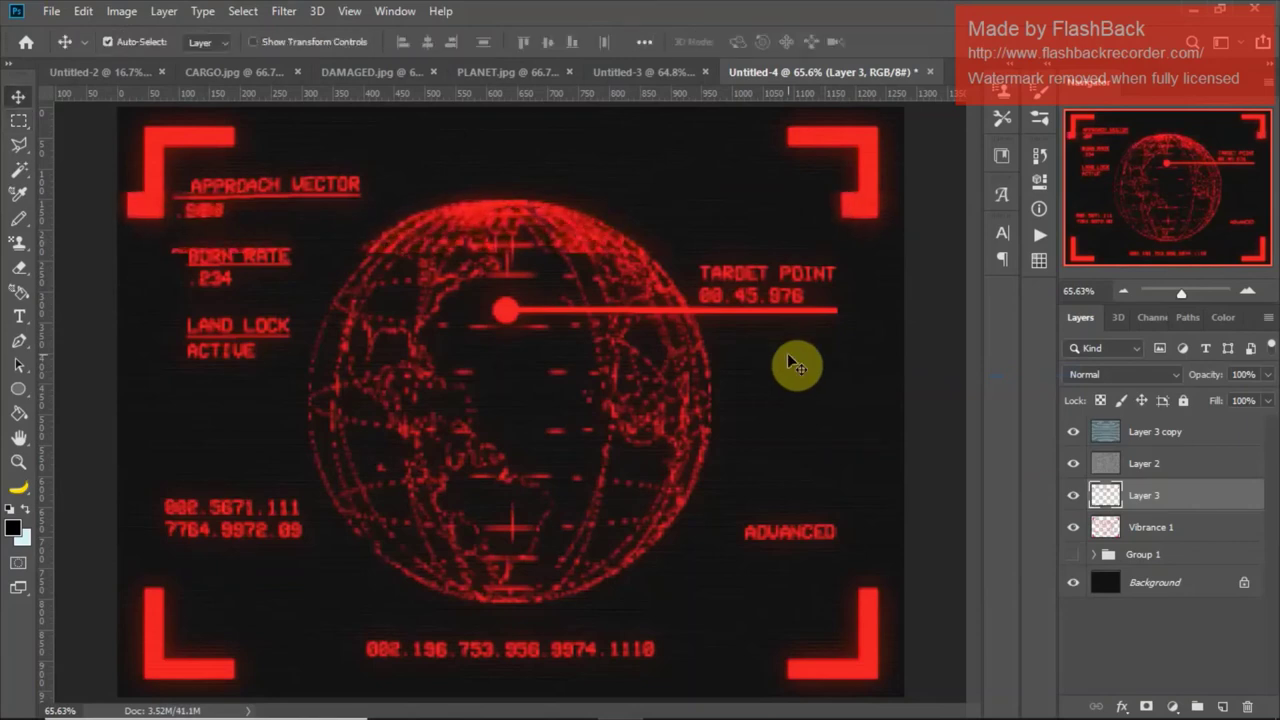
{"action": "key", "text": "Left"}
{"action": "key", "text": "Left"}
{"action": "key", "text": "Left"}
{"action": "key", "text": "Left"}
{"action": "key", "text": "Left"}
{"action": "key", "text": "Left"}
{"action": "key", "text": "Left"}
{"action": "key", "text": "Left"}
{"action": "key", "text": "Left"}
{"action": "key", "text": "Left"}
{"action": "key", "text": "Left"}
{"action": "key", "text": "Left"}
{"action": "key", "text": "Left"}
{"action": "key", "text": "Left"}
{"action": "key", "text": "Left"}
{"action": "key", "text": "Left"}
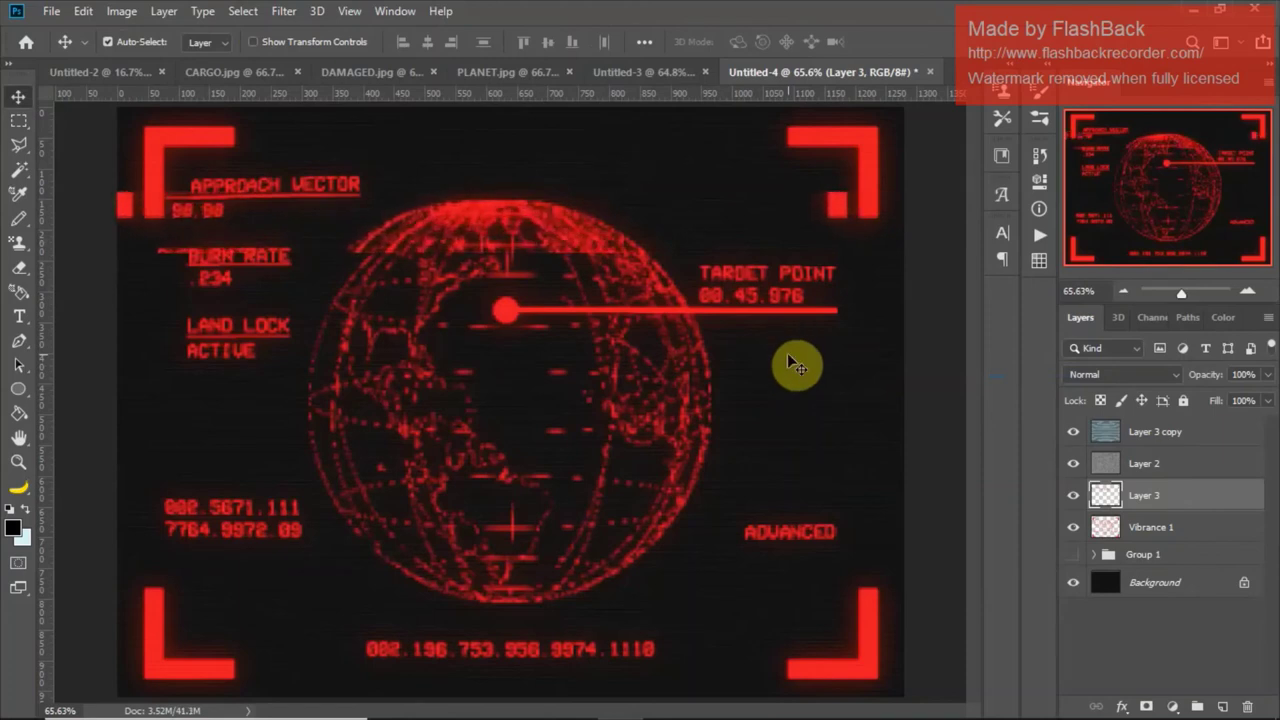
{"action": "key", "text": "Right"}
{"action": "key", "text": "Right"}
{"action": "key", "text": "Right"}
{"action": "key", "text": "Right"}
{"action": "key", "text": "Right"}
{"action": "key", "text": "Right"}
{"action": "key", "text": "Right"}
{"action": "key", "text": "Right"}
{"action": "key", "text": "Right"}
{"action": "key", "text": "Right"}
{"action": "key", "text": "Right"}
{"action": "key", "text": "Right"}
{"action": "key", "text": "Right"}
{"action": "key", "text": "Right"}
{"action": "key", "text": "Right"}
{"action": "key", "text": "Right"}
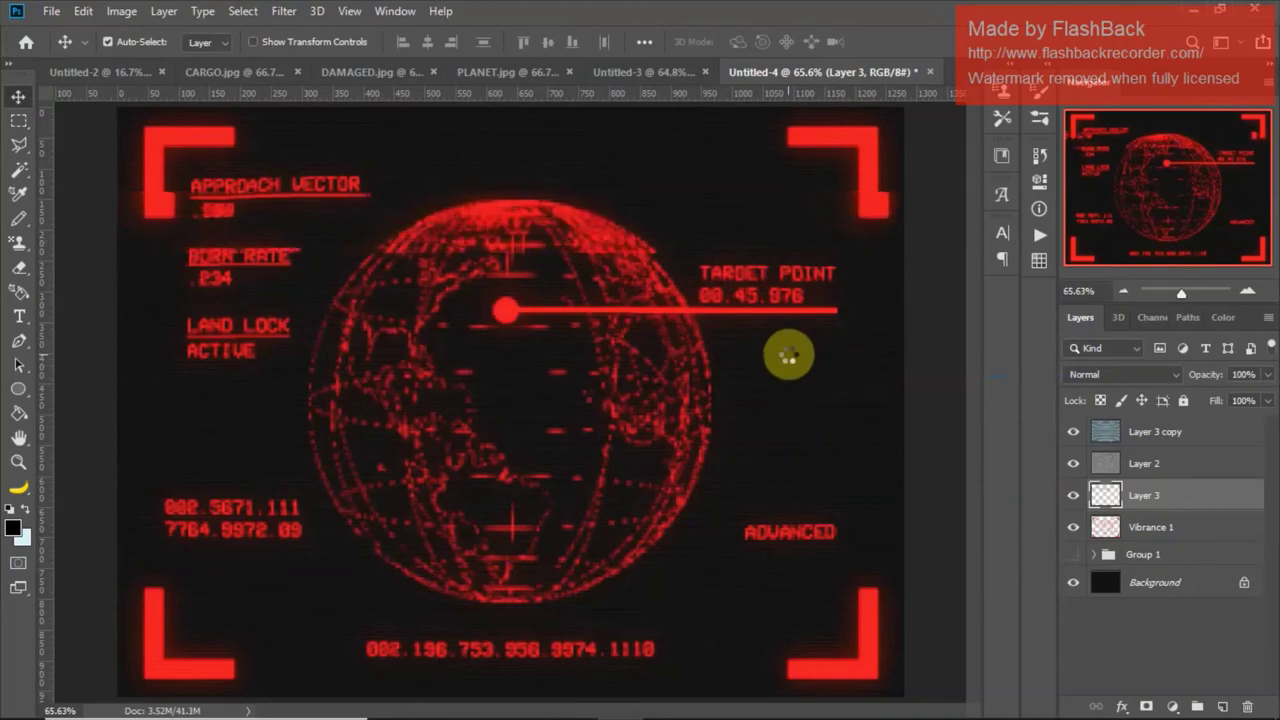
{"action": "key", "text": "Left"}
{"action": "key", "text": "Left"}
{"action": "key", "text": "Left"}
{"action": "key", "text": "Left"}
{"action": "key", "text": "Left"}
{"action": "key", "text": "Left"}
{"action": "key", "text": "Left"}
{"action": "key", "text": "Left"}
{"action": "key", "text": "Left"}
{"action": "key", "text": "Left"}
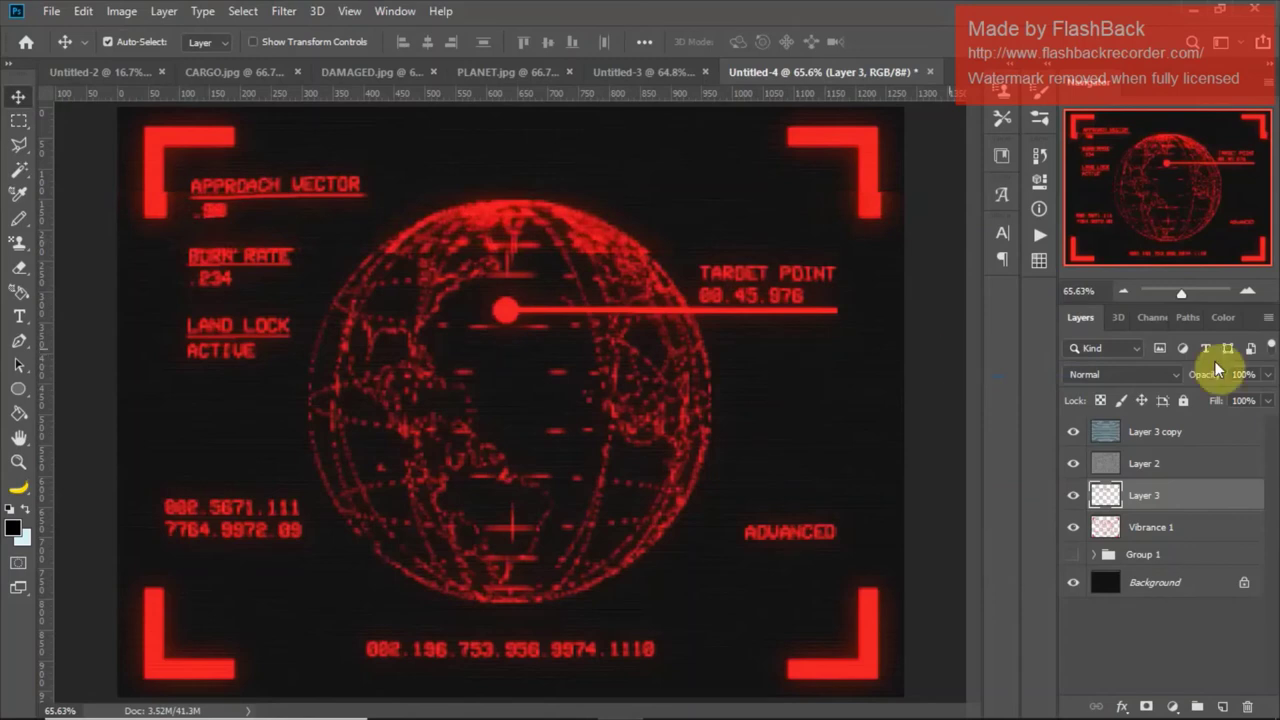
Step: Set the opacity of the shifted upper strip's layer to 50%
{"action": "left_click", "coordinate": [1267, 374]}
{"action": "left_click_drag", "start_coordinate": [1264, 399], "coordinate": [1223, 393]}
{"action": "left_click", "coordinate": [1203, 503]}
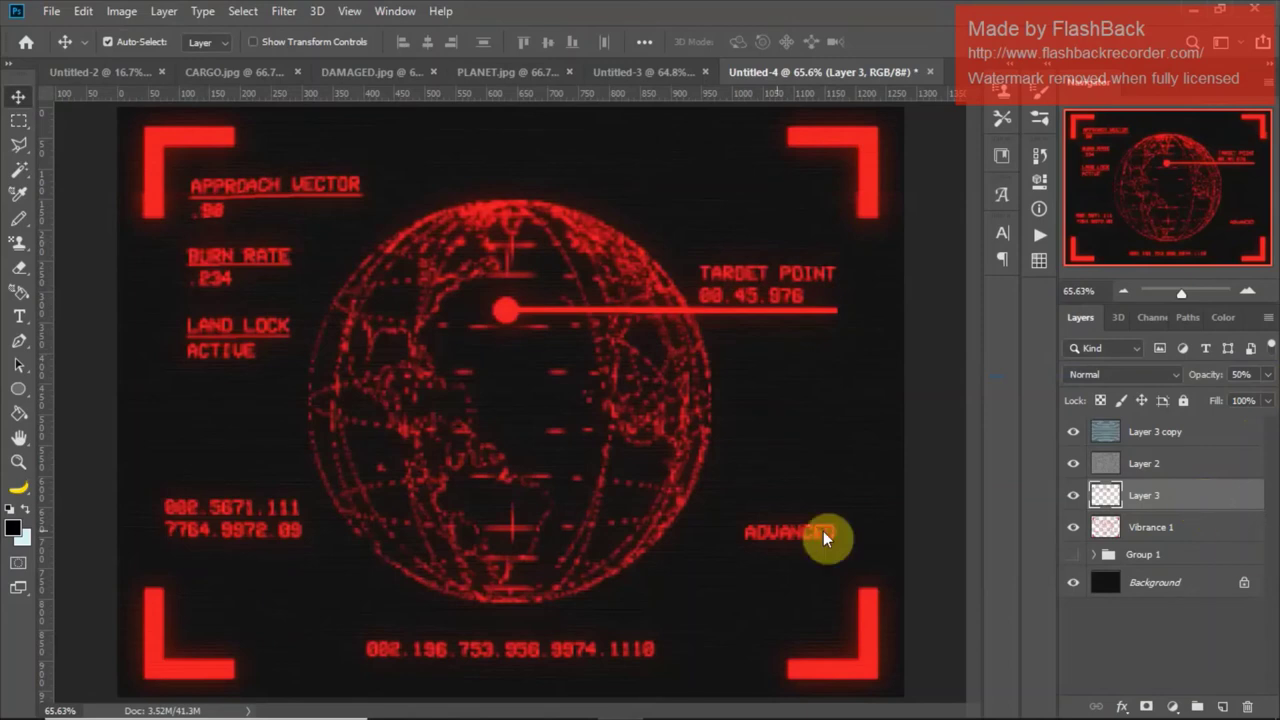
Step: Select a full-width horizontal band across the lower globe on the Vibrance 1 layer and copy it to a new layer
{"action": "left_click", "coordinate": [1128, 527]}
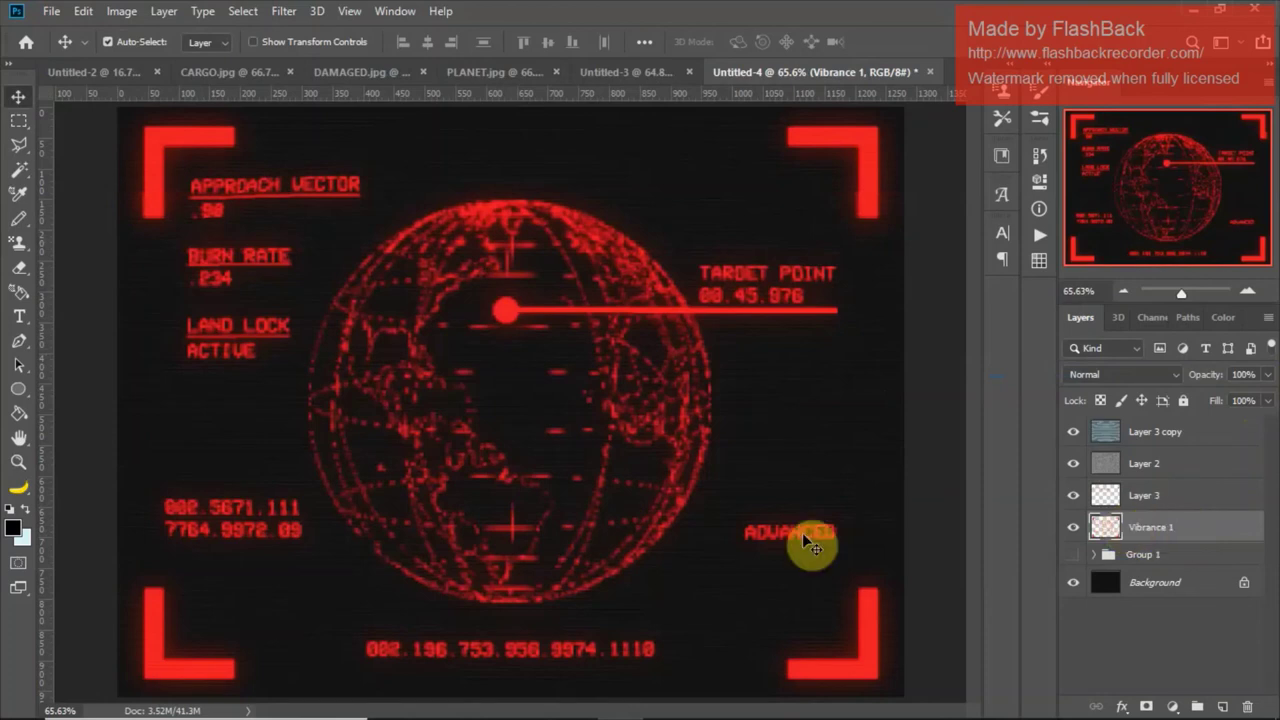
{"action": "key", "text": "m"}
{"action": "left_click_drag", "start_coordinate": [103, 446], "coordinate": [983, 493]}
{"action": "right_click", "coordinate": [612, 497]}
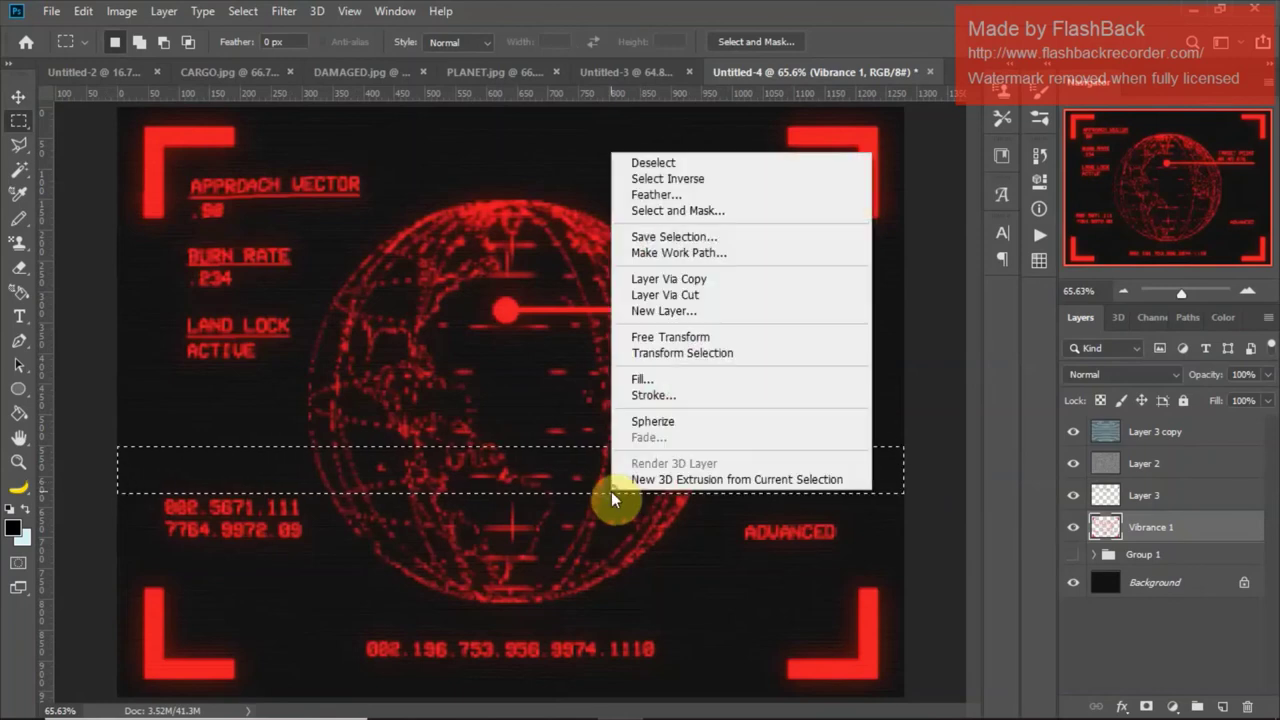
{"action": "left_click", "coordinate": [702, 279]}
Step: Distort the copied lower strip with a slight Shear curve using Wrap Around, and set its layer opacity to 50%
{"action": "left_click", "coordinate": [284, 11]}
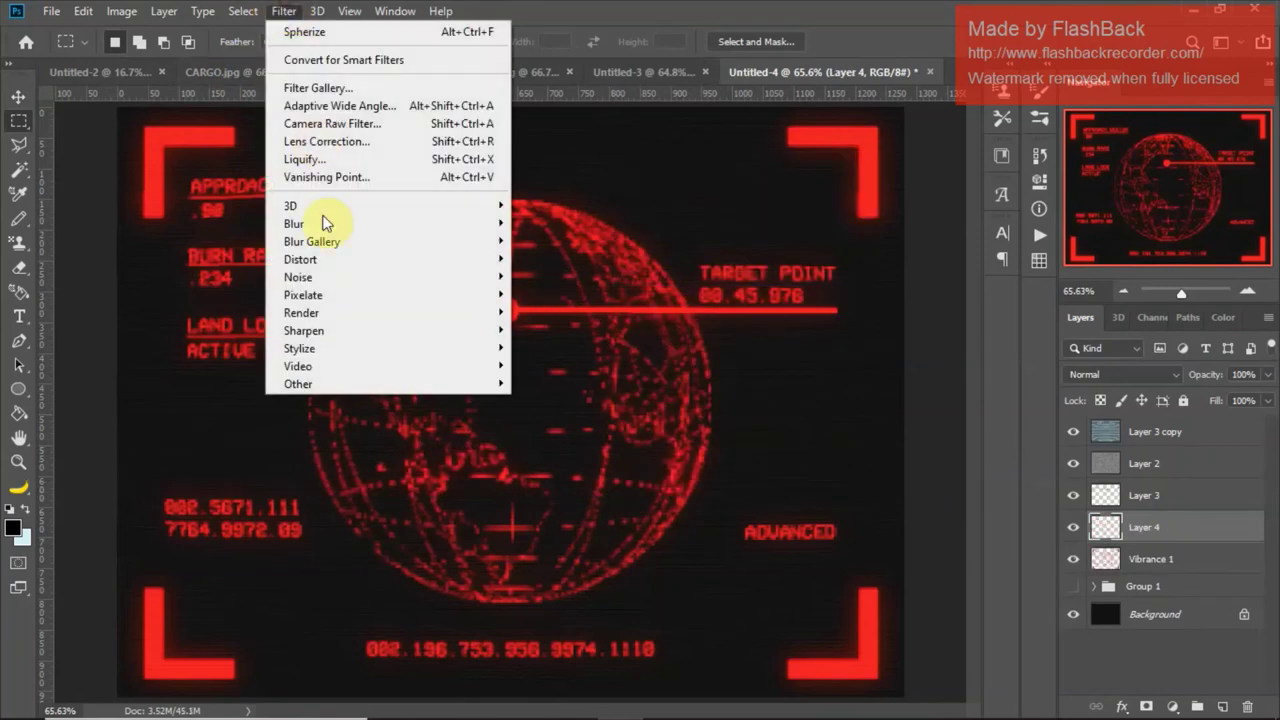
{"action": "mouse_move", "coordinate": [396, 266]}
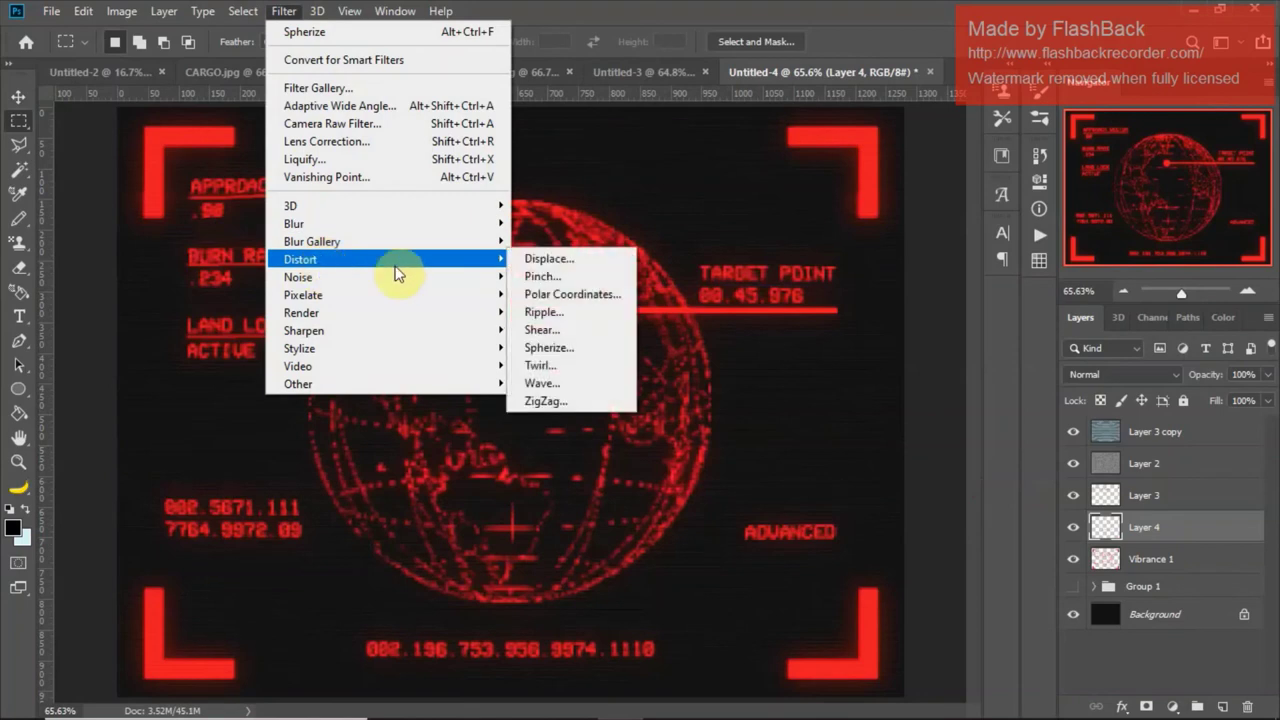
{"action": "left_click", "coordinate": [553, 329]}
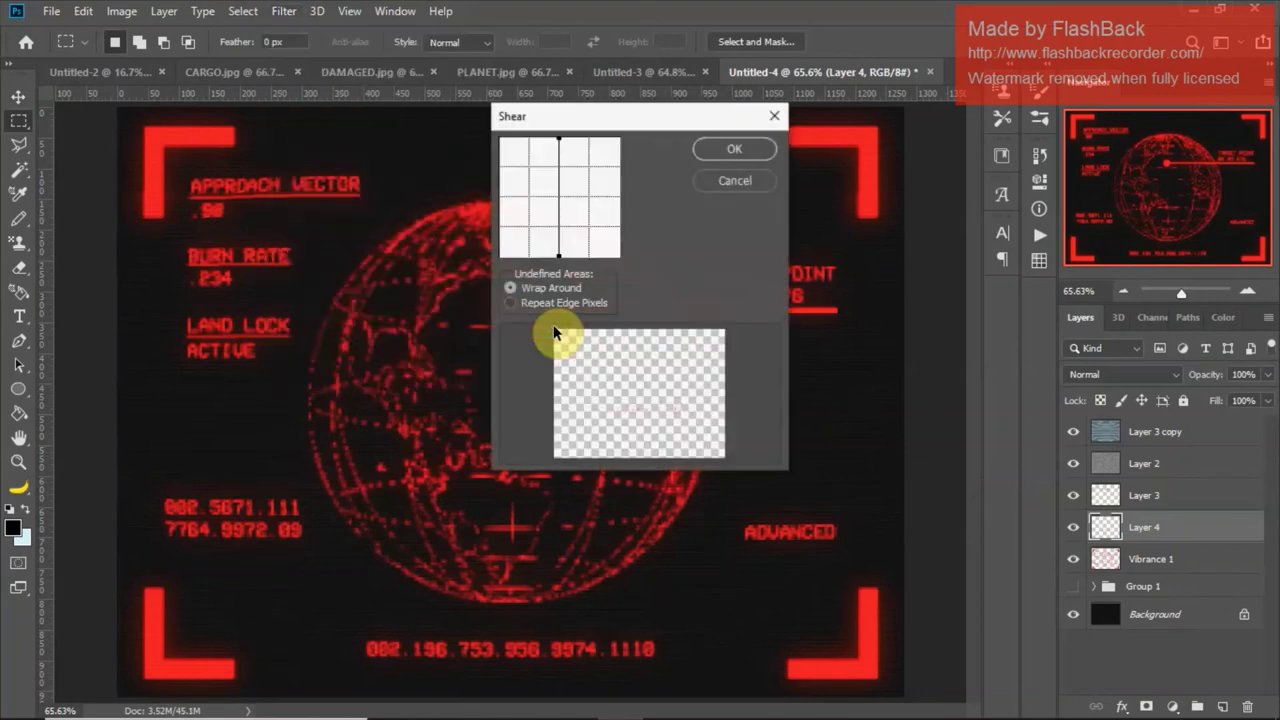
{"action": "left_click", "coordinate": [558, 195]}
{"action": "mouse_move", "coordinate": [558, 224]}
{"action": "left_mouse_down"}
{"action": "mouse_move", "coordinate": [562, 264]}
{"action": "mouse_move", "coordinate": [561, 213]}
{"action": "left_mouse_up"}
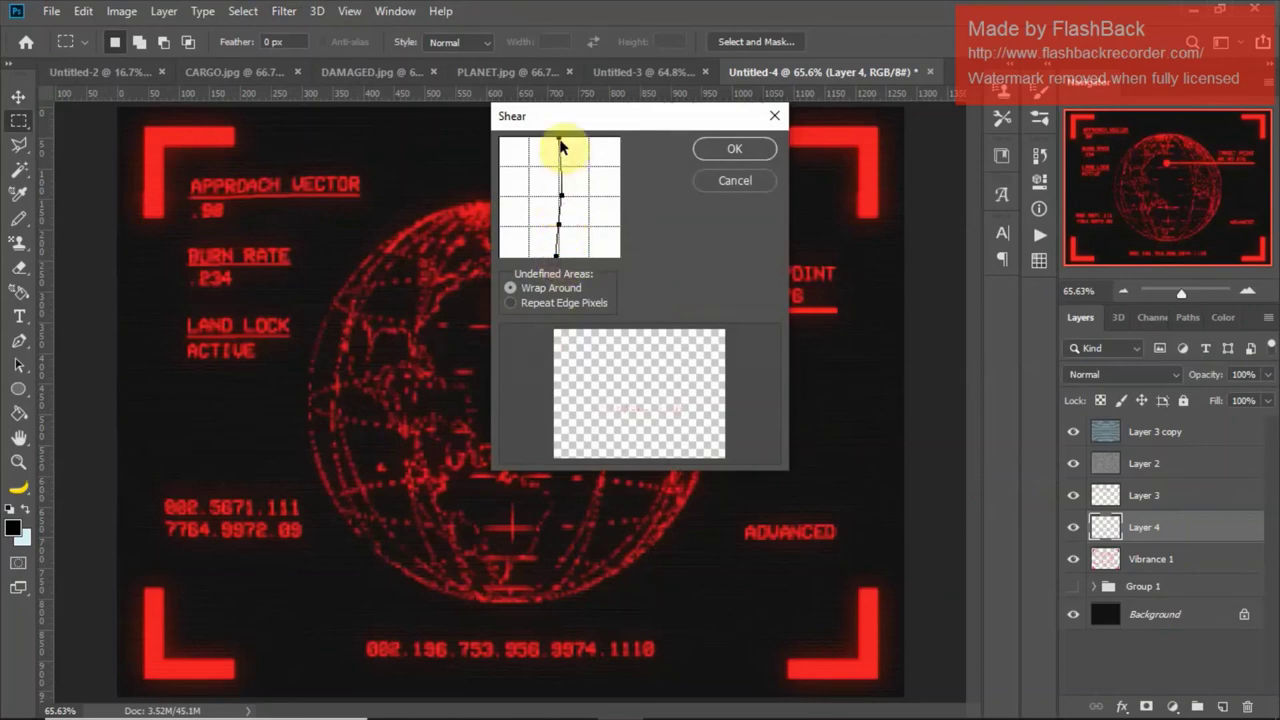
{"action": "left_click", "coordinate": [709, 147]}
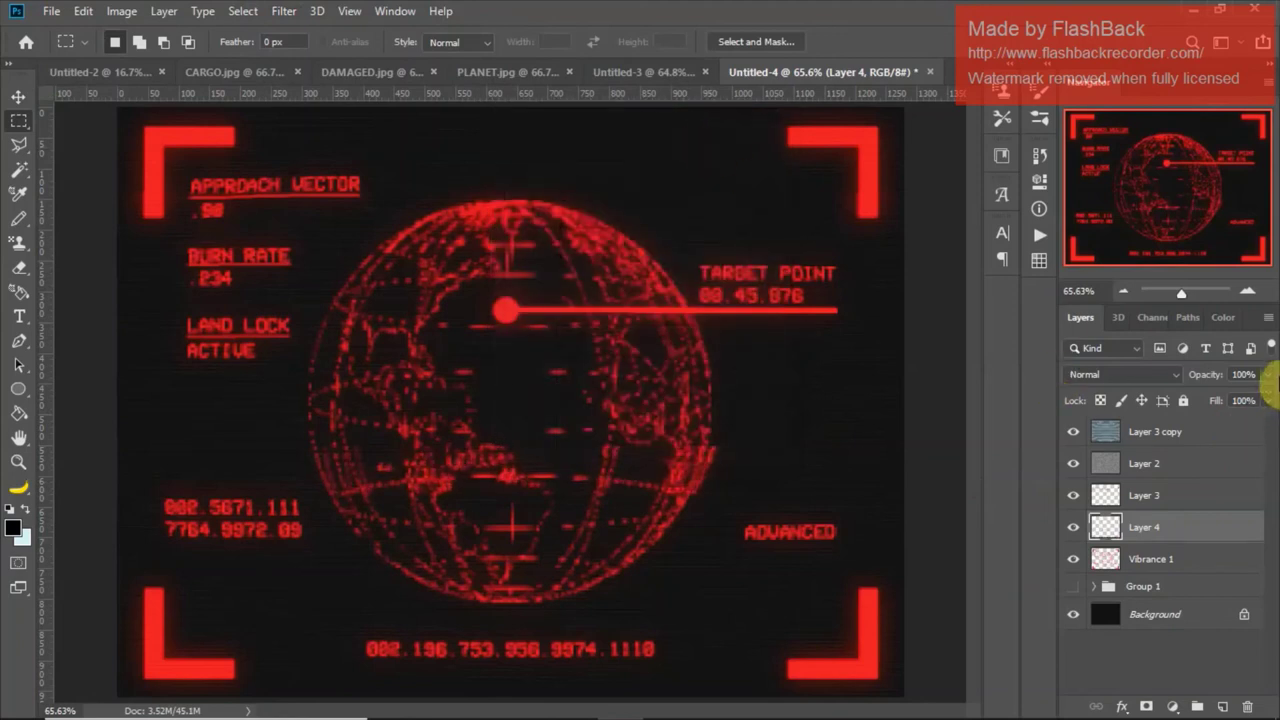
{"action": "left_click", "coordinate": [1266, 374]}
{"action": "left_click_drag", "start_coordinate": [1262, 395], "coordinate": [1225, 398]}
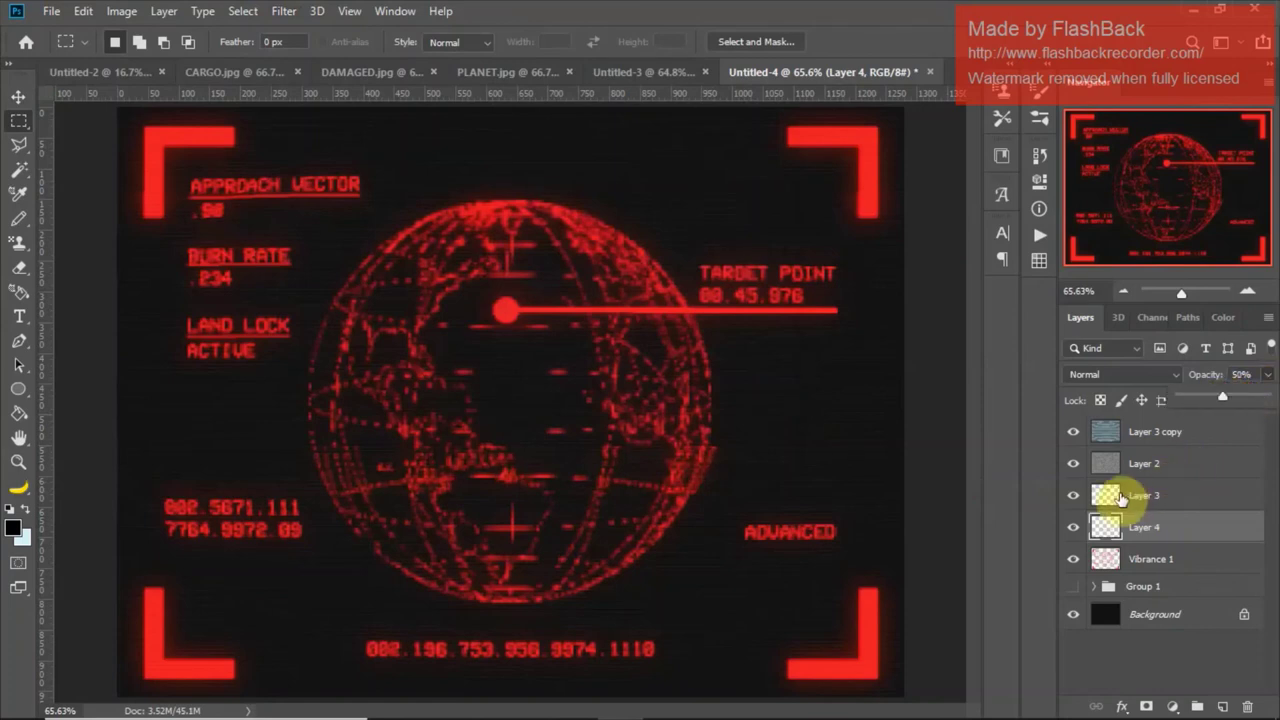
Step: Toggle the visibility of the strip and base graphic layers to compare, leaving Layer 3 and Layer 4 hidden
{"action": "left_click", "coordinate": [1074, 495]}
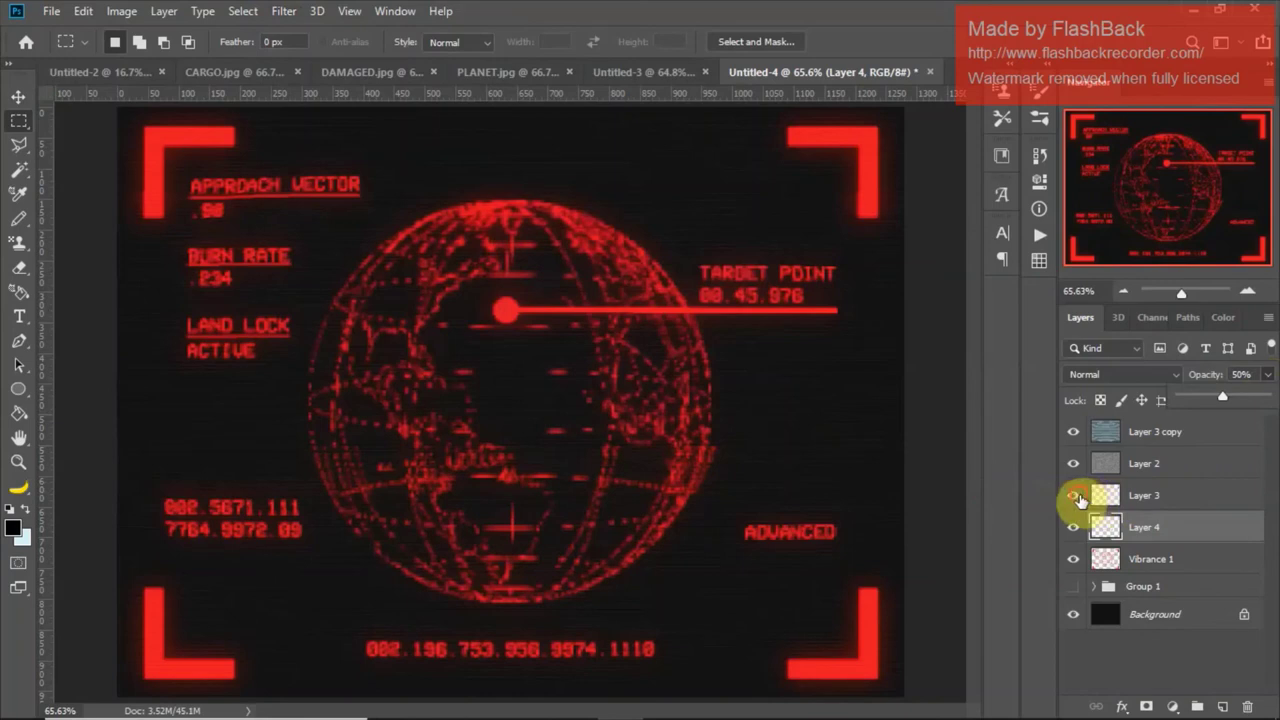
{"action": "left_click", "coordinate": [1074, 527]}
{"action": "left_click", "coordinate": [1073, 559]}
{"action": "left_click", "coordinate": [1073, 559]}
{"action": "left_click", "coordinate": [1072, 530]}
{"action": "left_click", "coordinate": [1072, 530]}
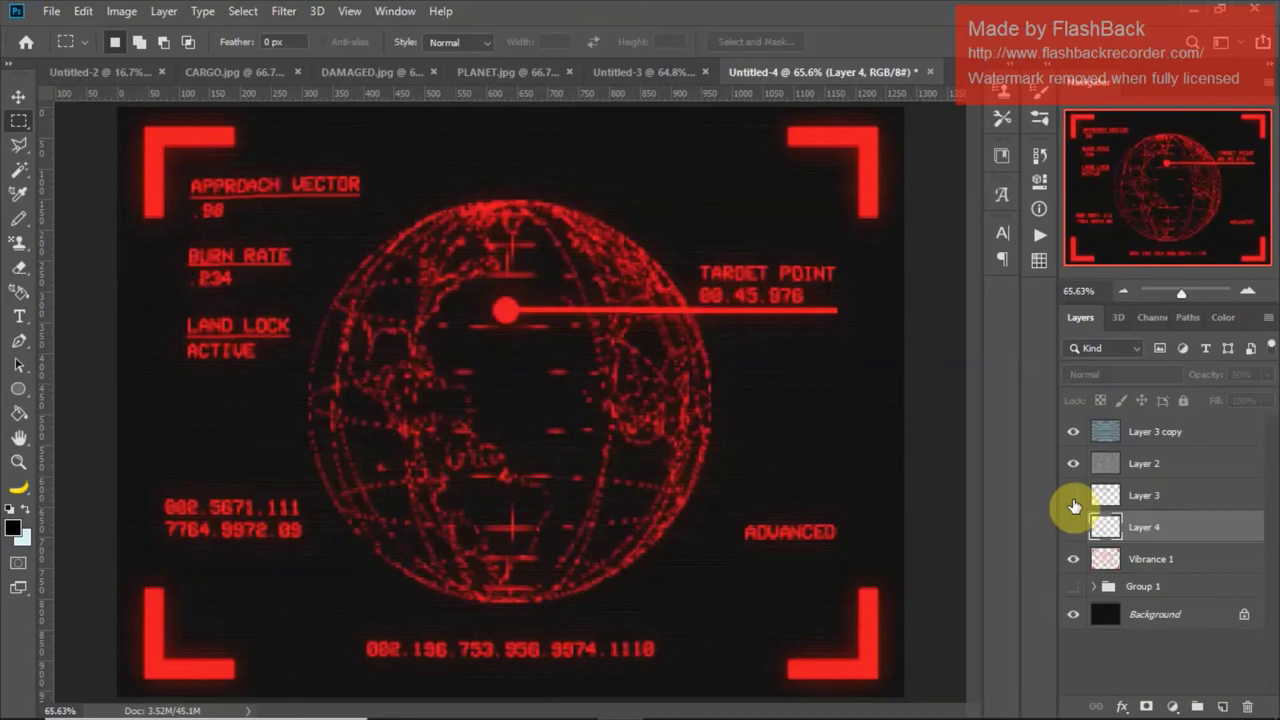
Step: Review the finished screens in CARGO.jpg, DAMAGED.jpg, PLANET.jpg and Untitled-3, and return to the Untitled-4 document
{"action": "left_click", "coordinate": [224, 72]}
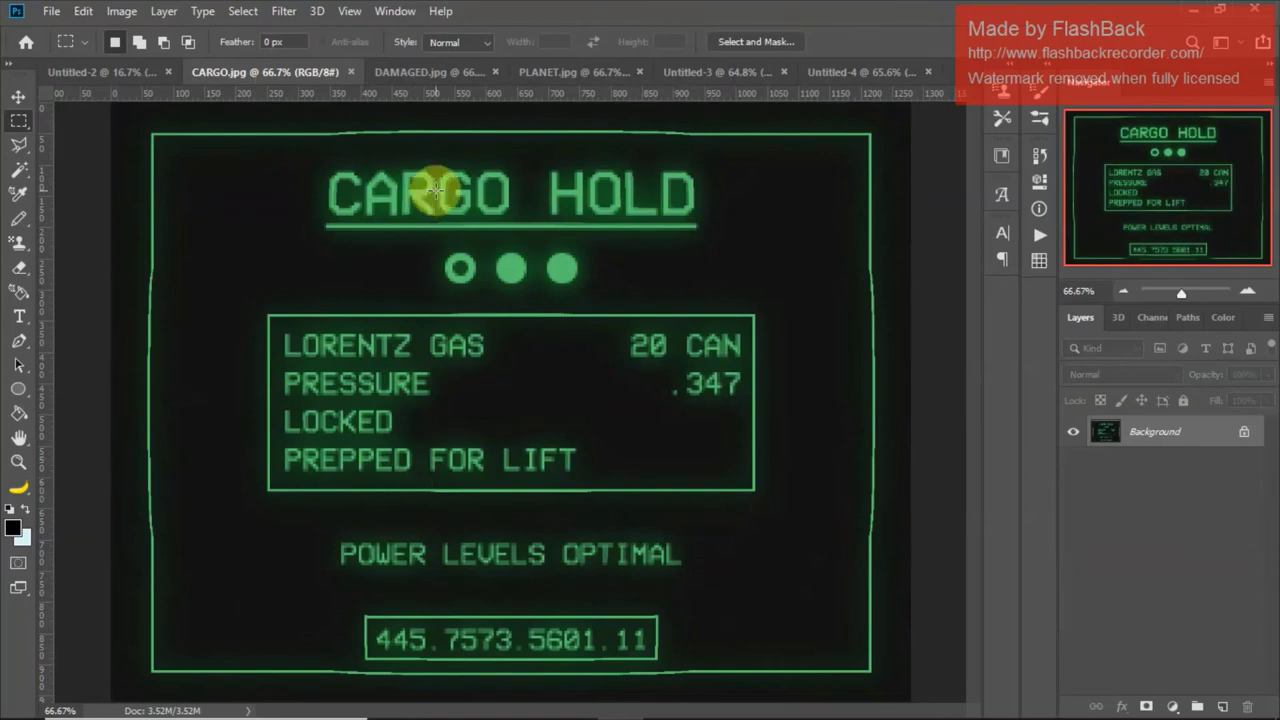
{"action": "left_click", "coordinate": [407, 76]}
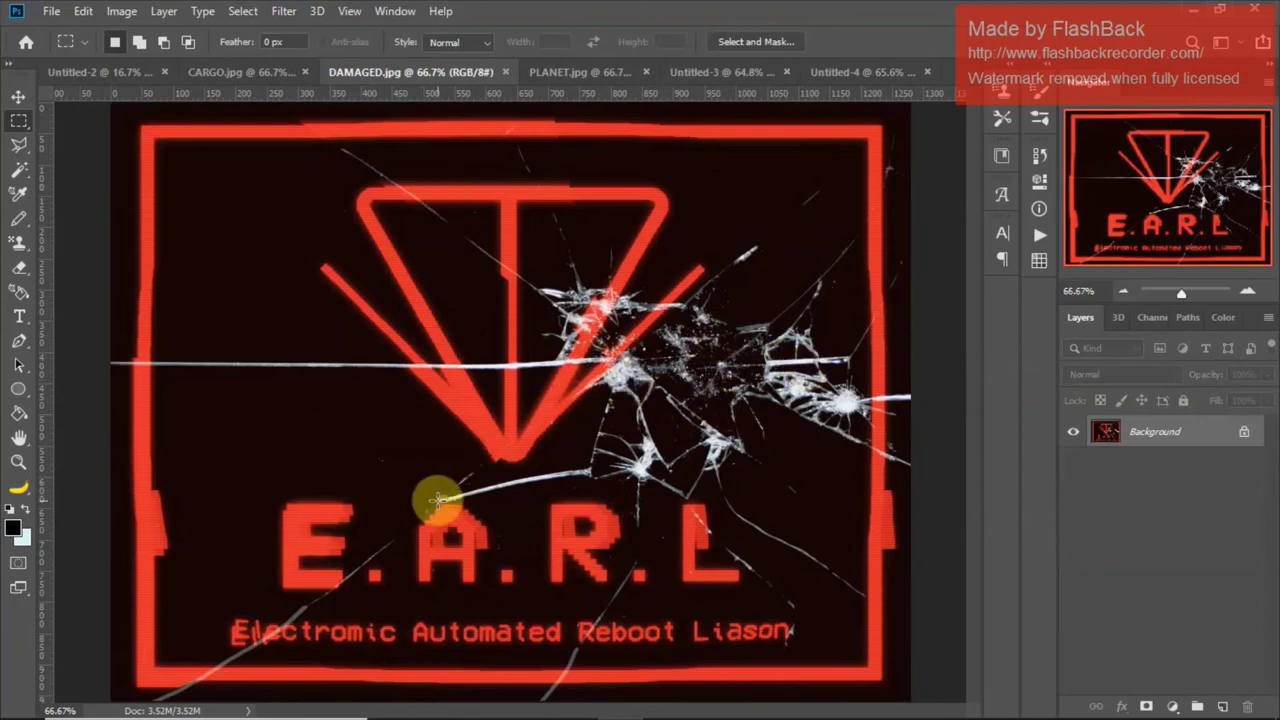
{"action": "left_click", "coordinate": [607, 68]}
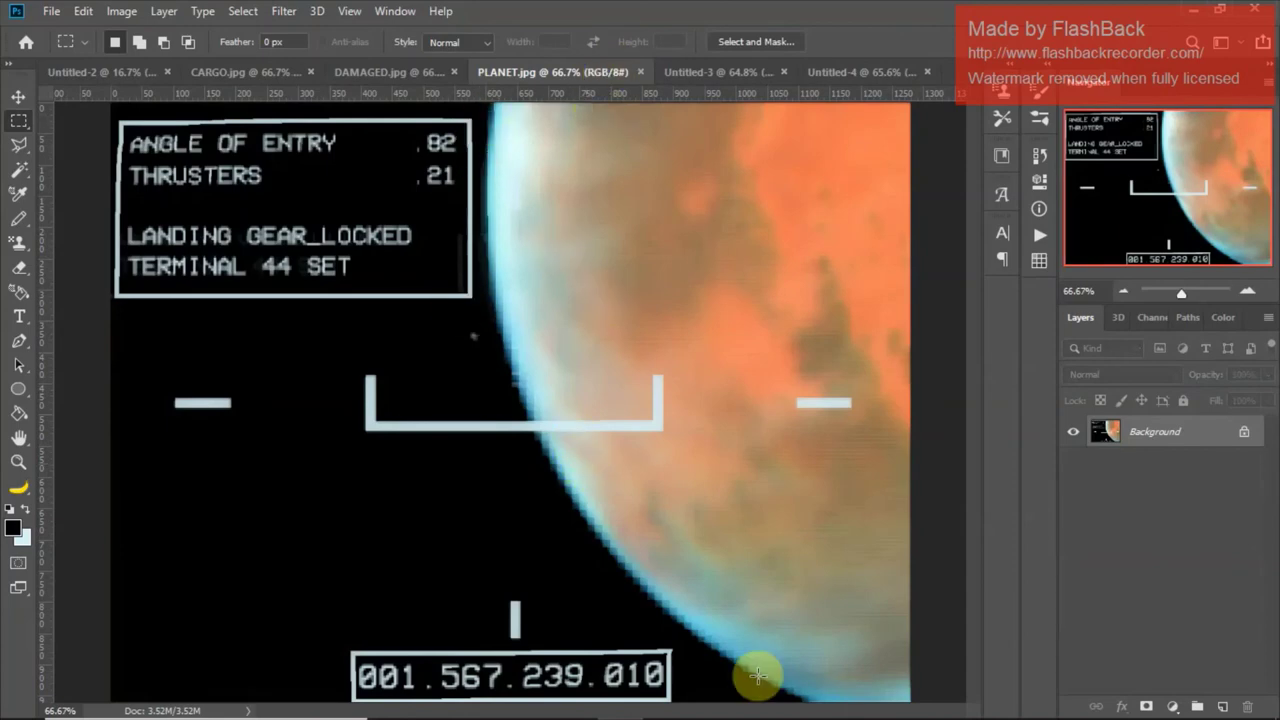
{"action": "left_click", "coordinate": [724, 74]}
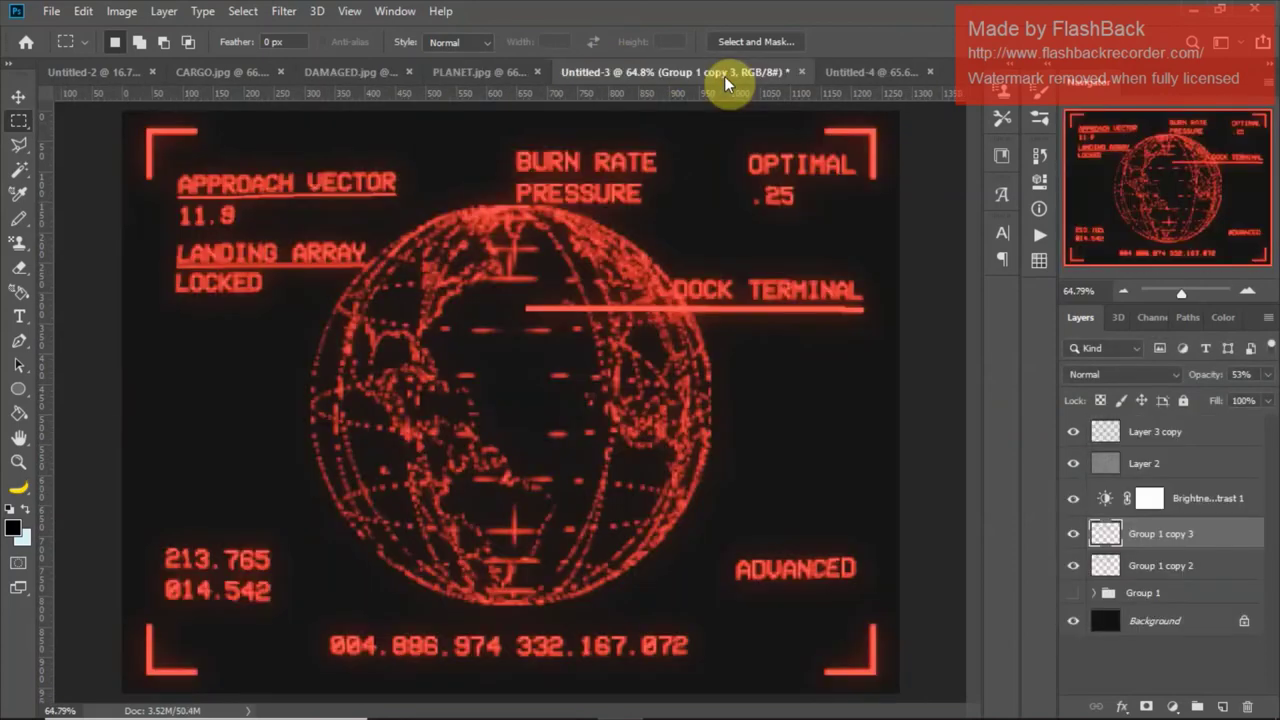
{"action": "left_click", "coordinate": [841, 73]}
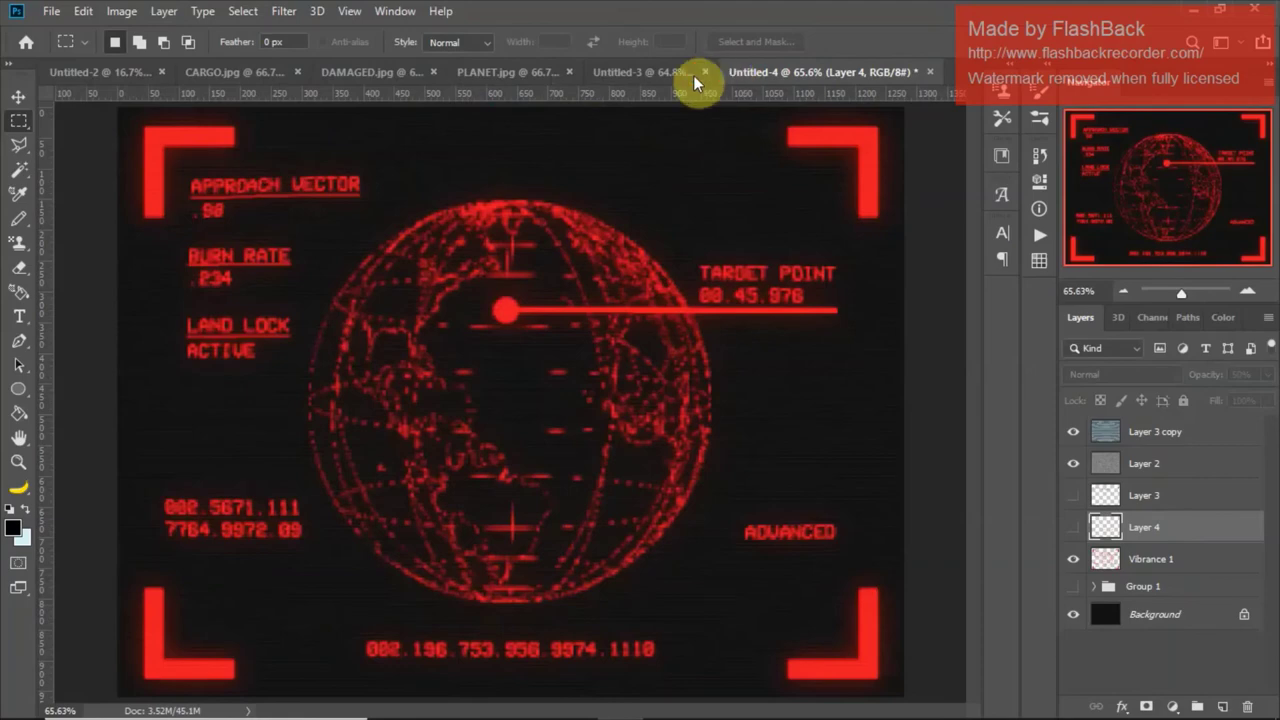
{"action": "left_click", "coordinate": [645, 73]}
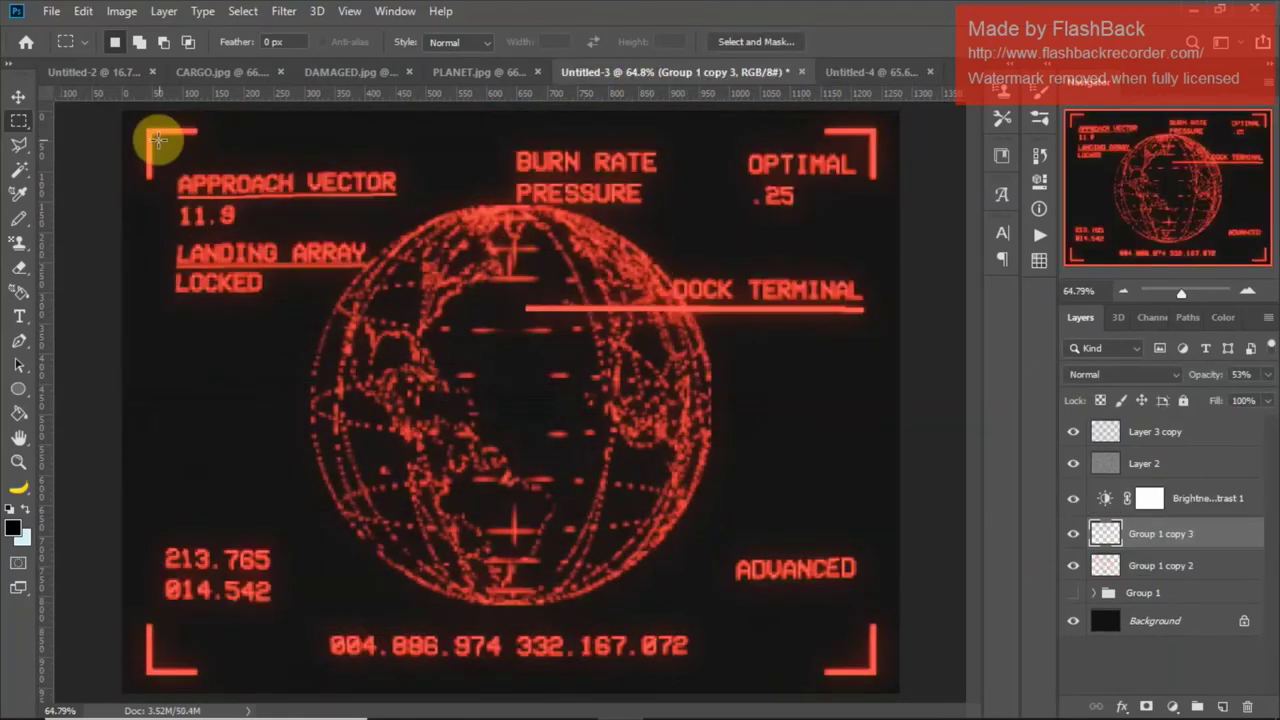
{"action": "left_click", "coordinate": [882, 79]}
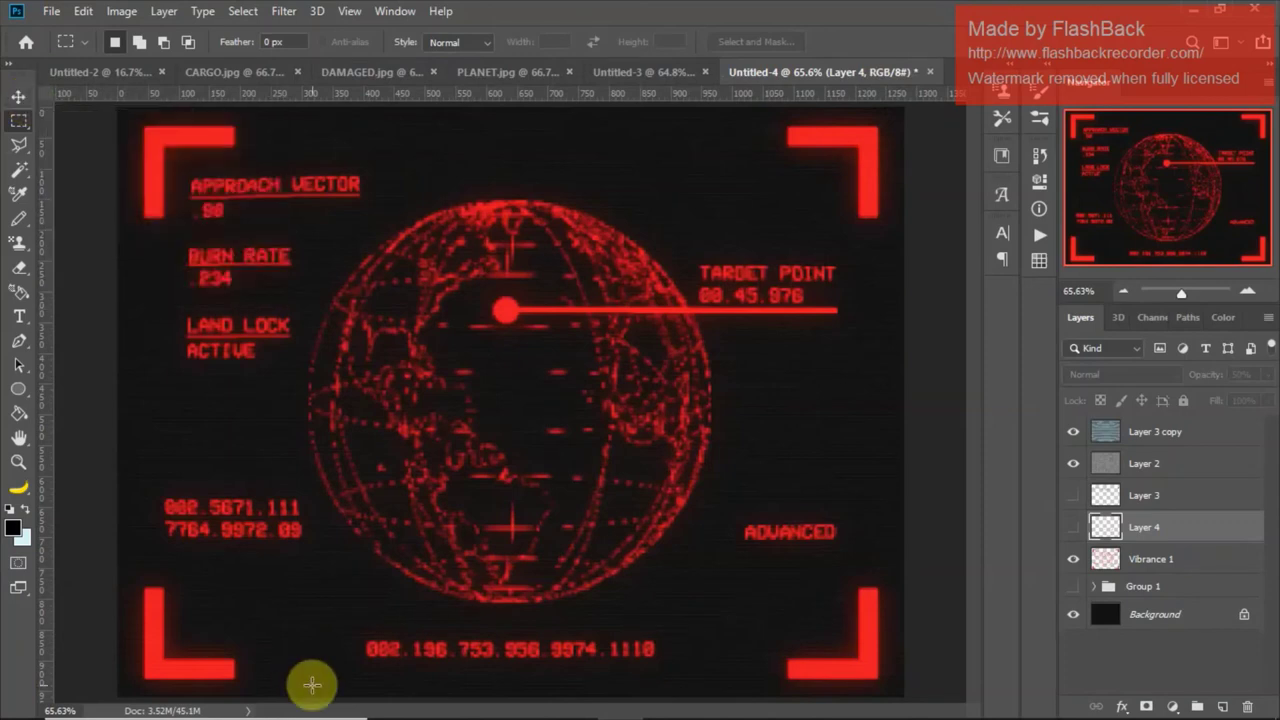
{"action": "left_click", "coordinate": [662, 702]}
{"action": "left_click", "coordinate": [526, 240]}
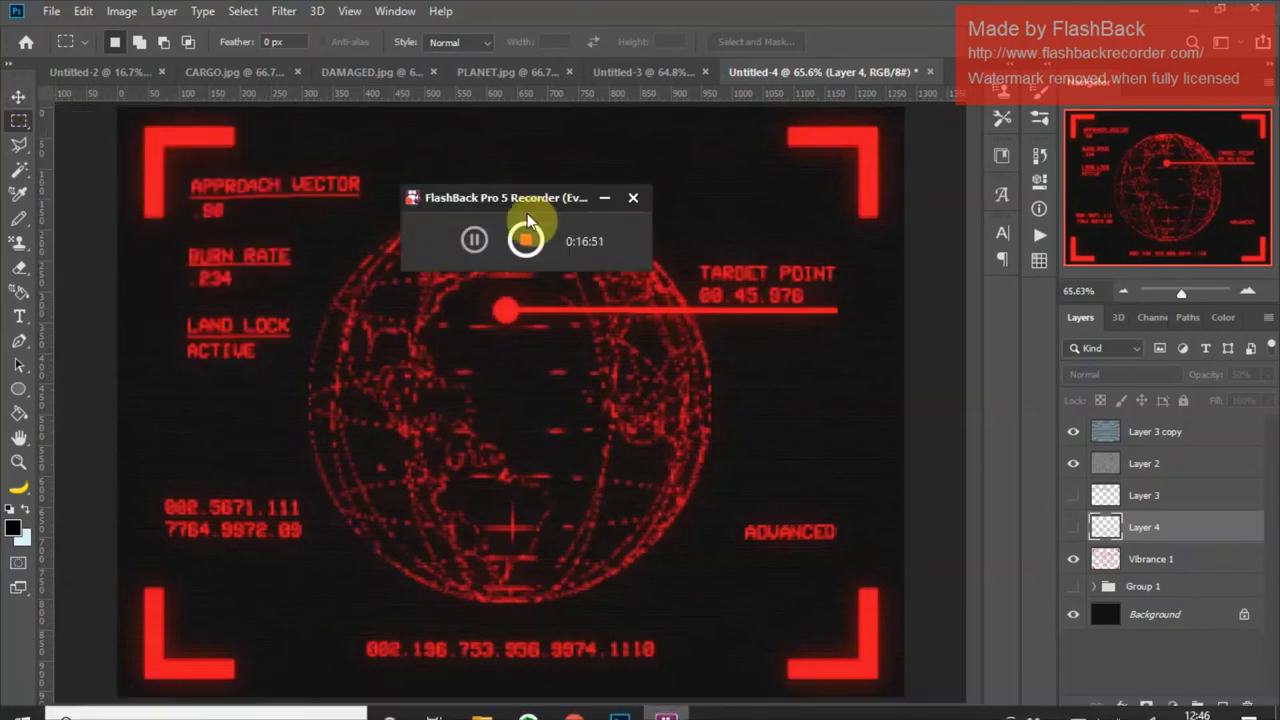